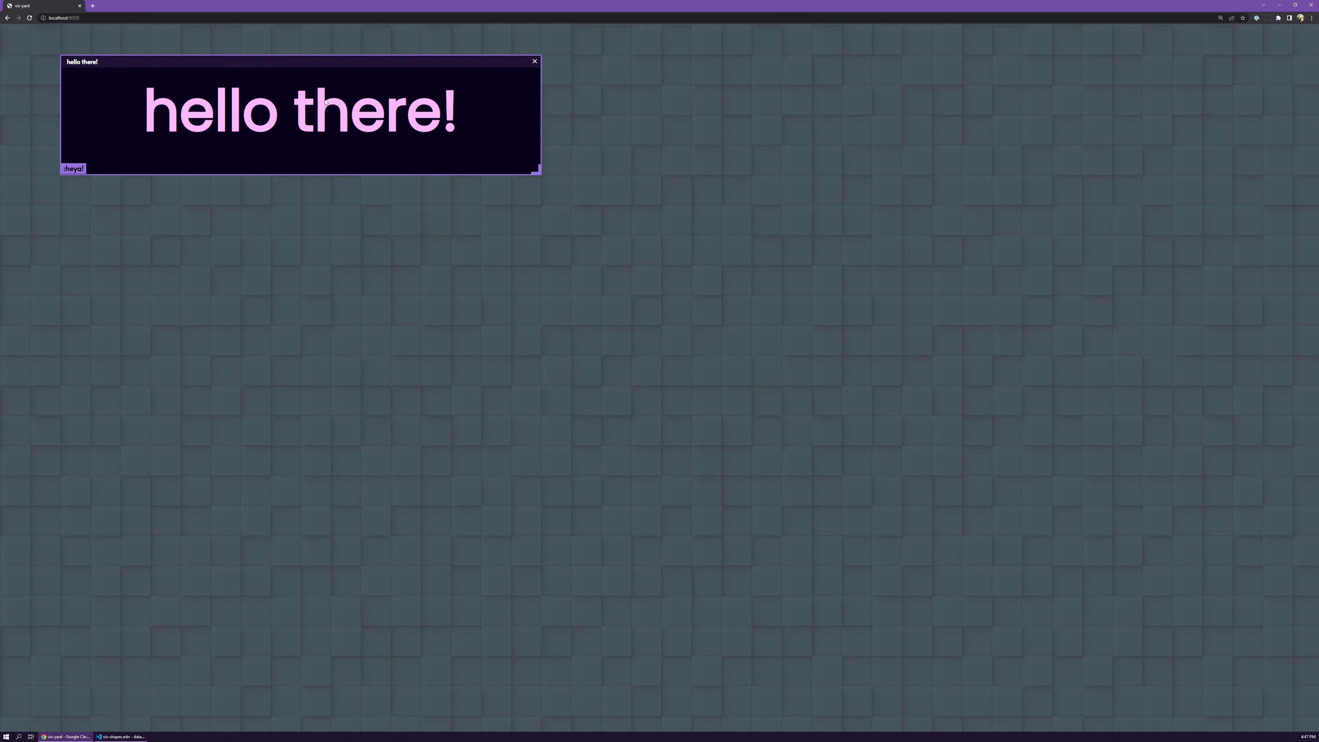
# Bring up the editor panel with no block selected so that it shows the metadata browser.
pyautogui.click(325, 101)
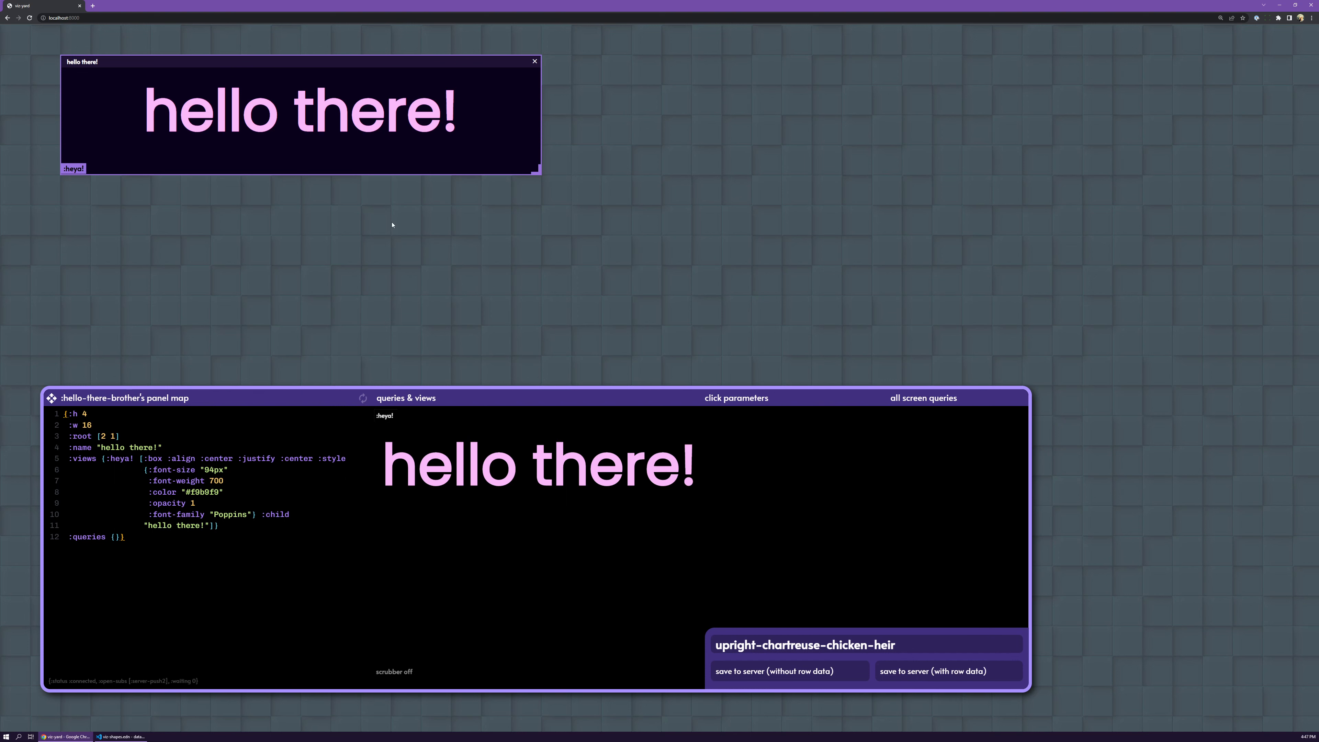
pyautogui.click(386, 248)
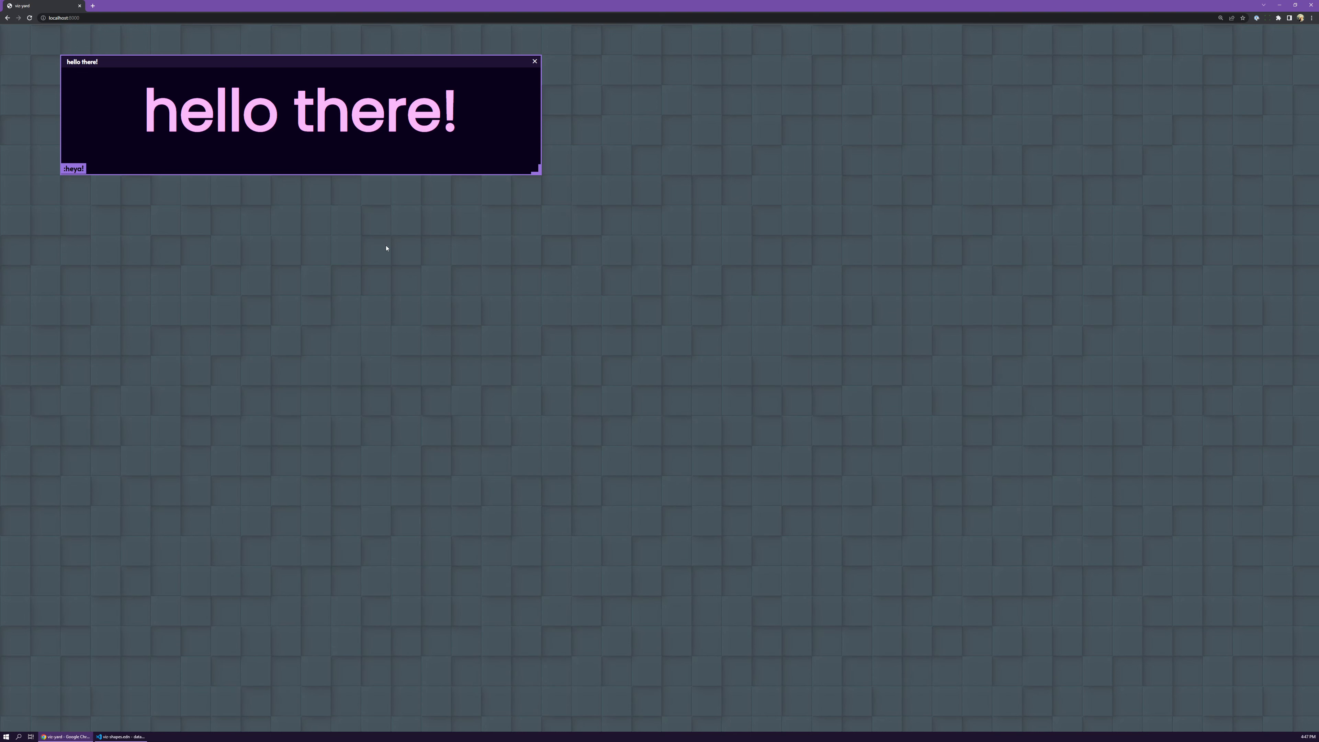
pyautogui.press('space')
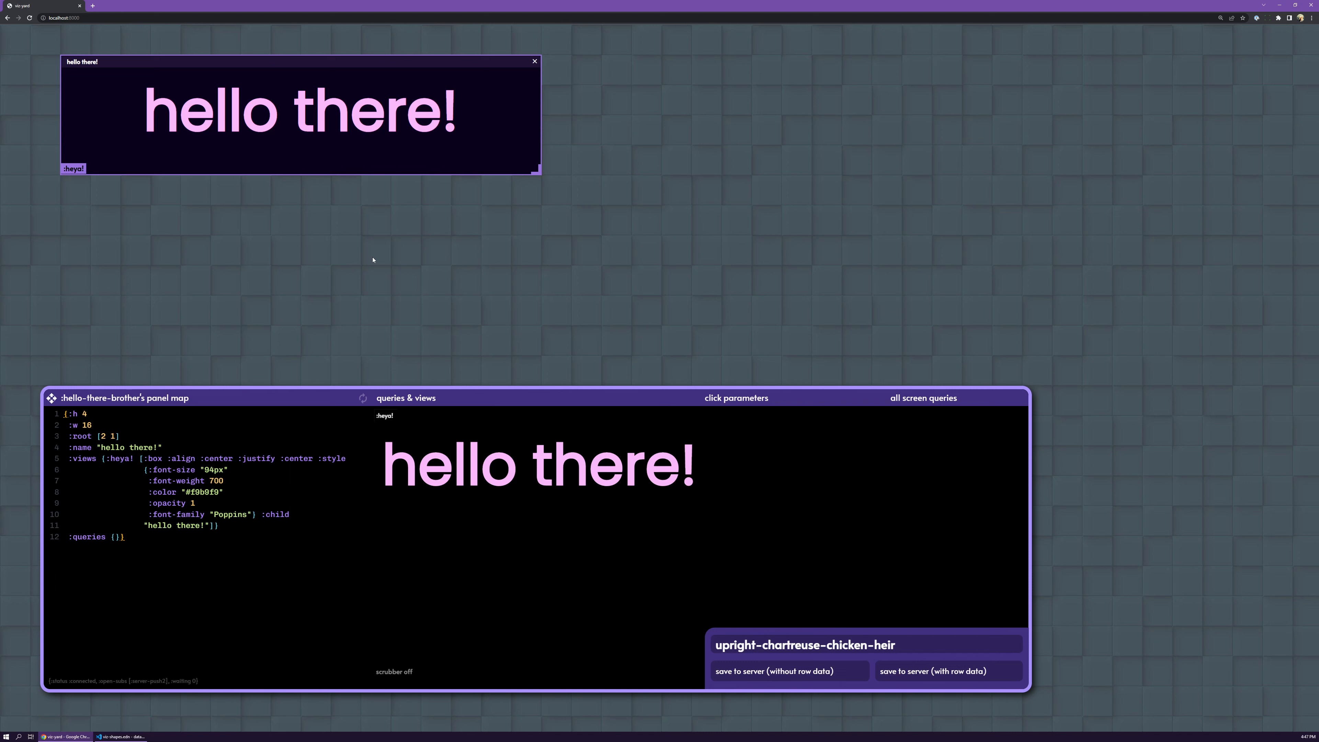
pyautogui.click(370, 262)
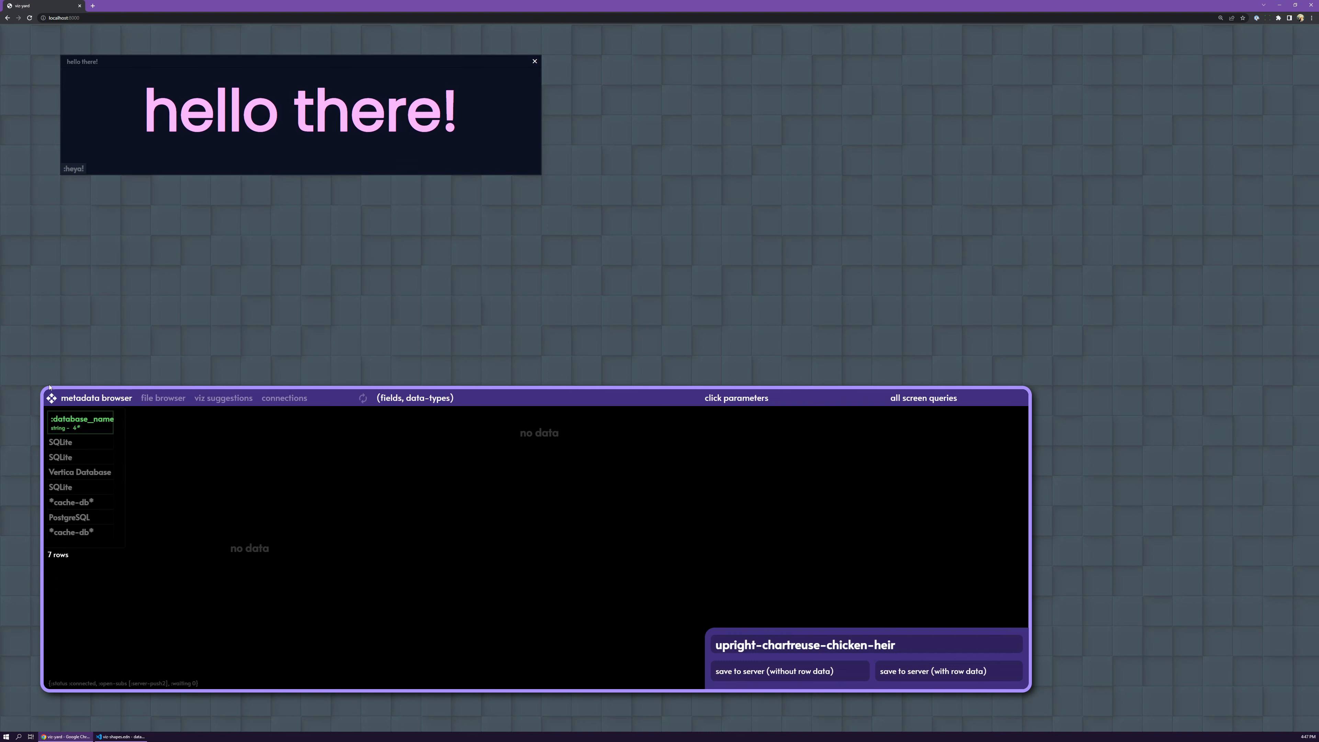
# Look through the tables of the first two SQLite databases, the Vertica Database and the PostgreSQL database.
pyautogui.click(69, 446)
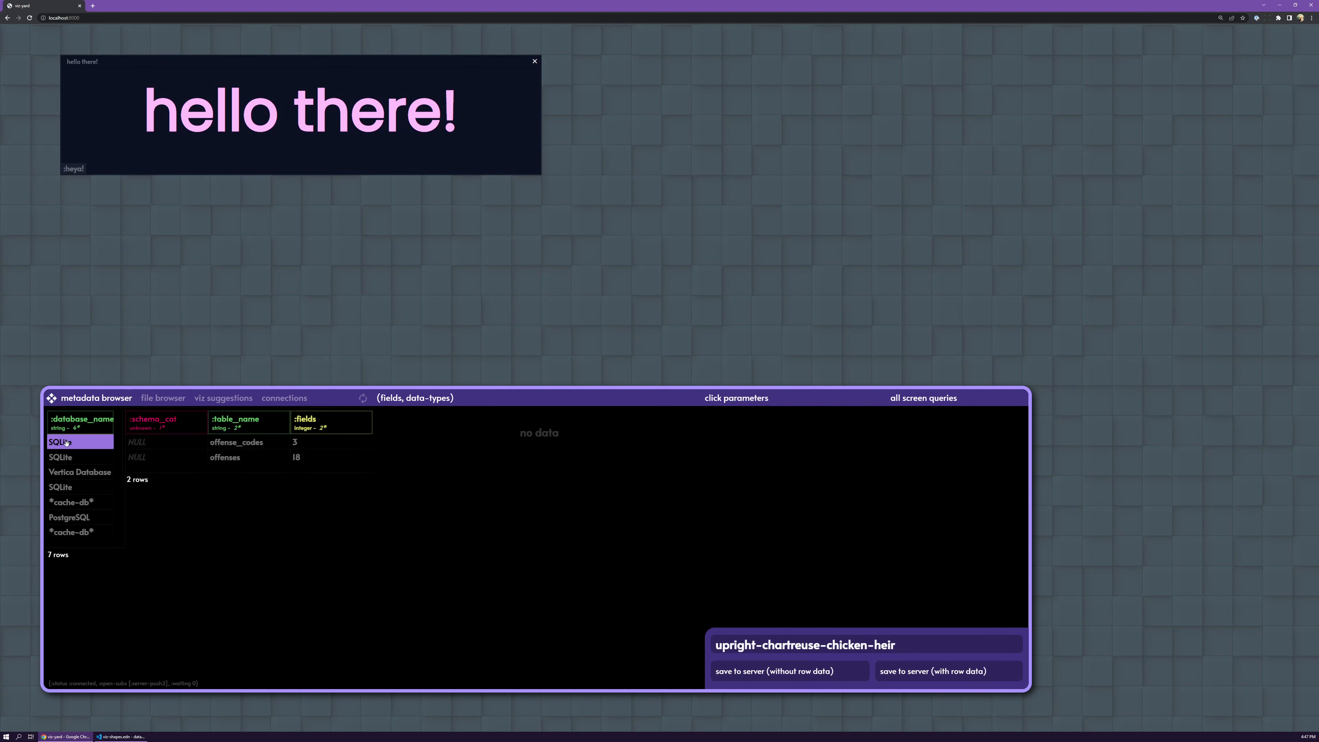
pyautogui.click(74, 459)
pyautogui.click(85, 473)
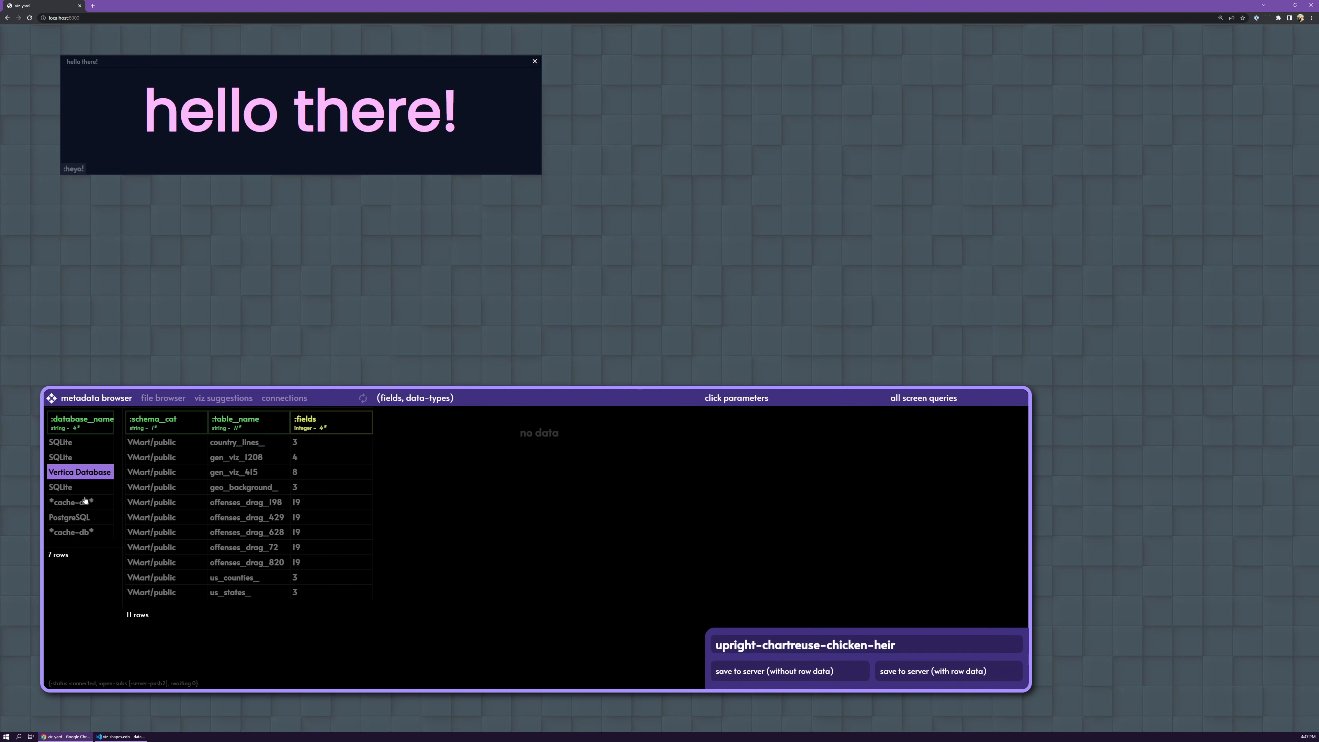
pyautogui.click(83, 516)
# Place the bigfoot_sightings table from the second SQLite database on the canvas as a new block beside the "hello there!" block.
pyautogui.click(68, 459)
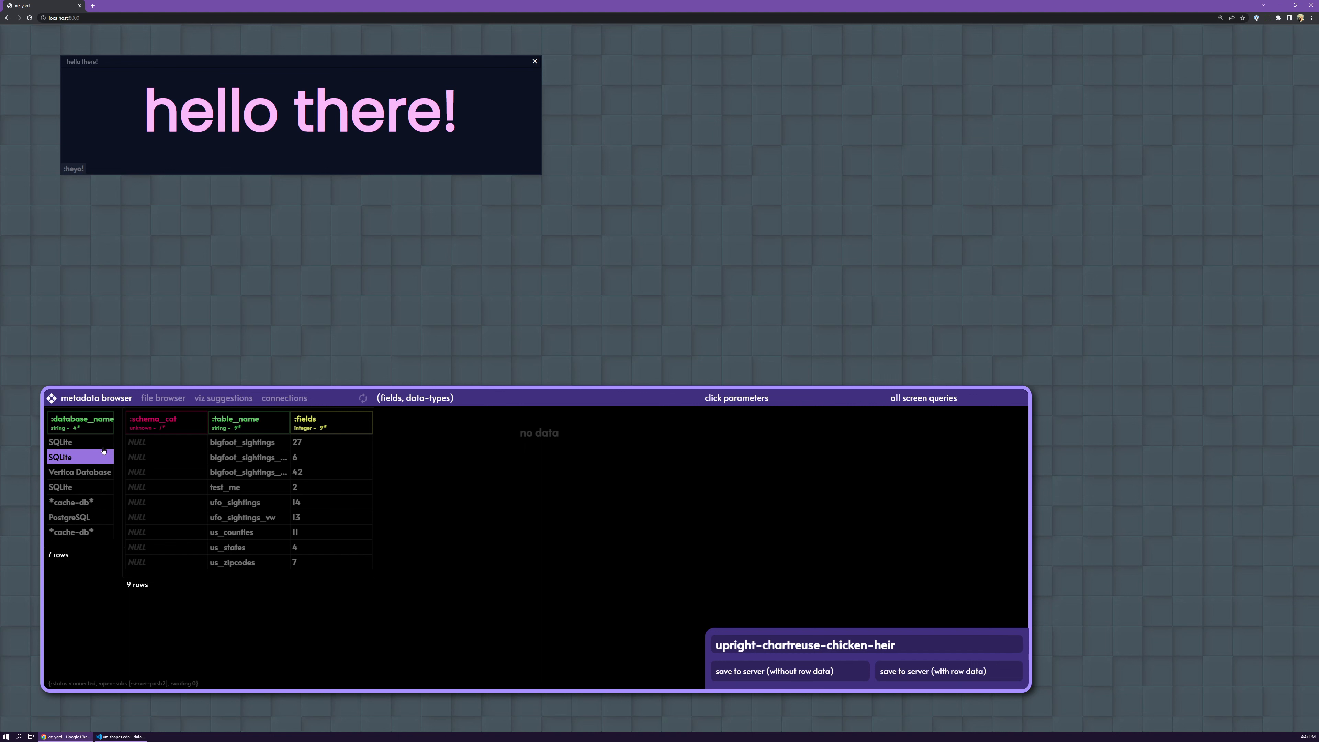
pyautogui.click(248, 442)
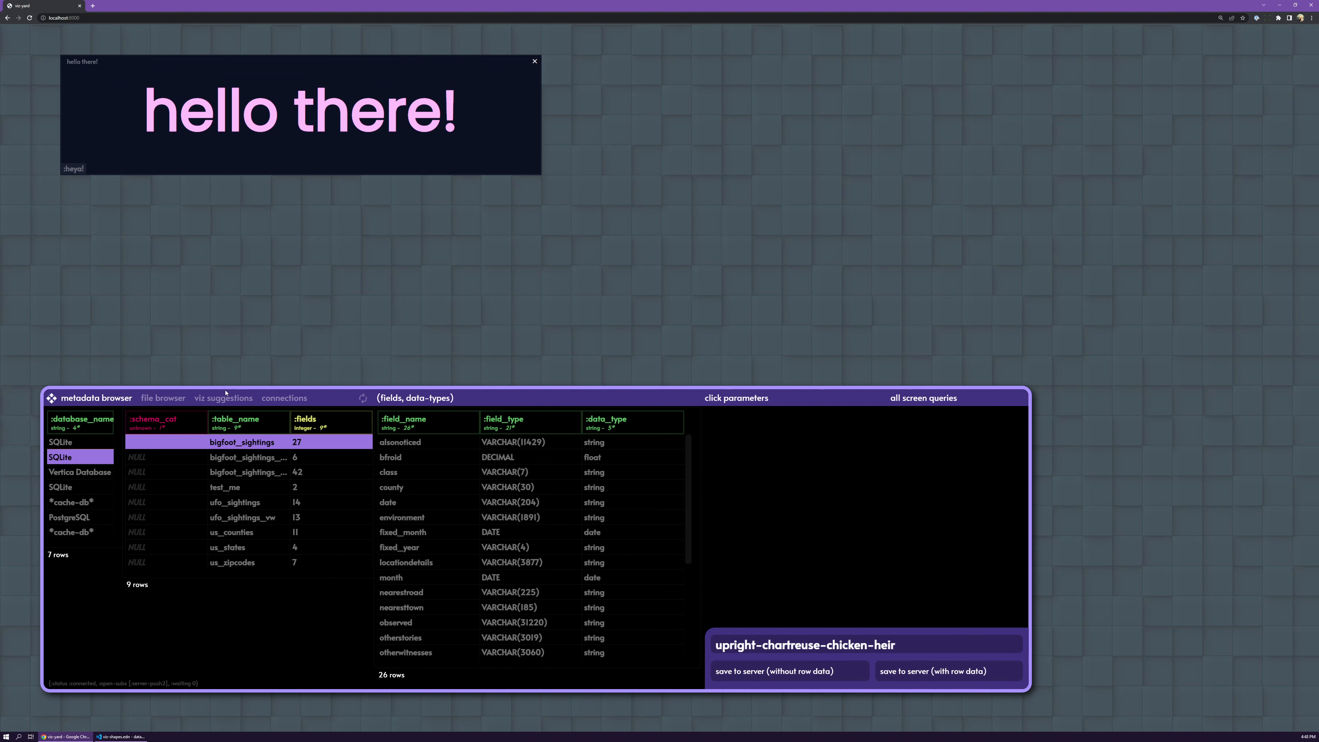
pyautogui.moveTo(219, 442); pyautogui.dragTo(618, 91)
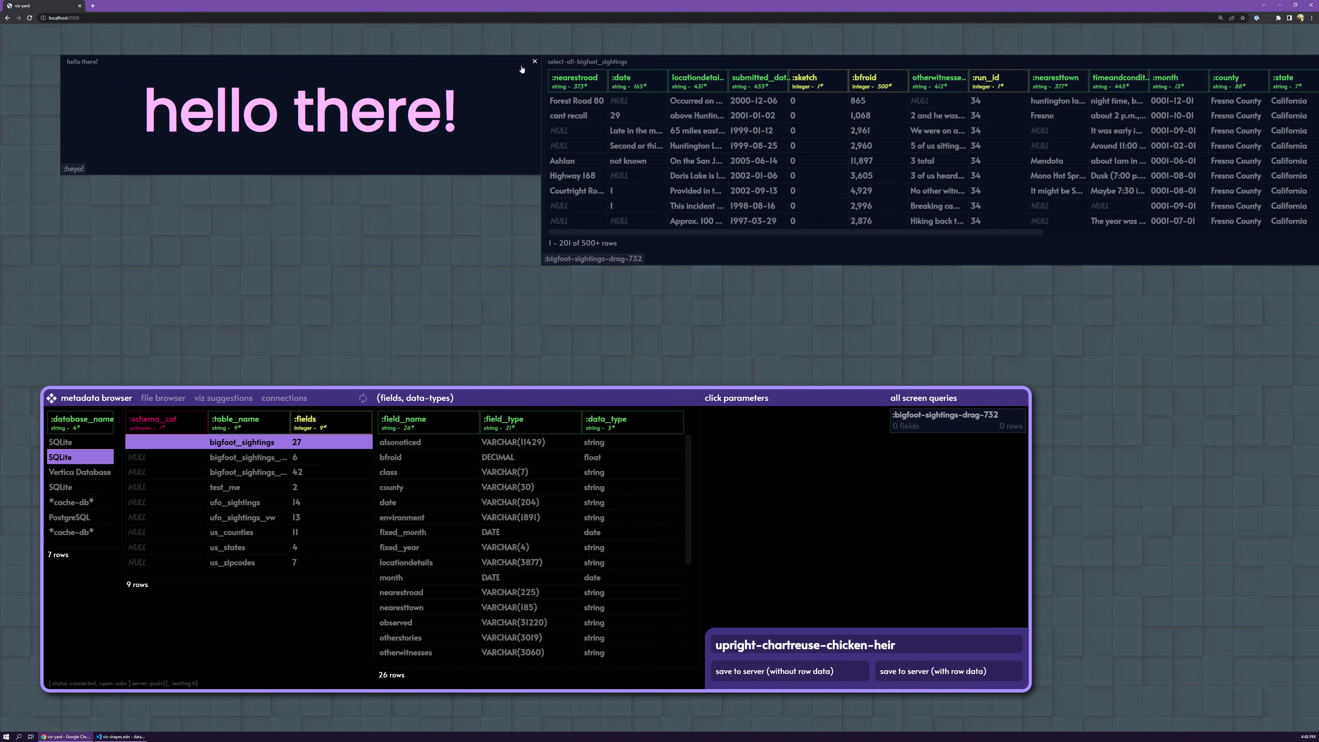
# Remove the "hello there!" block and enlarge the bigfoot_sightings block to width 41 and height 8, with its root at [2 1].
pyautogui.click(457, 60)
pyautogui.click(534, 61)
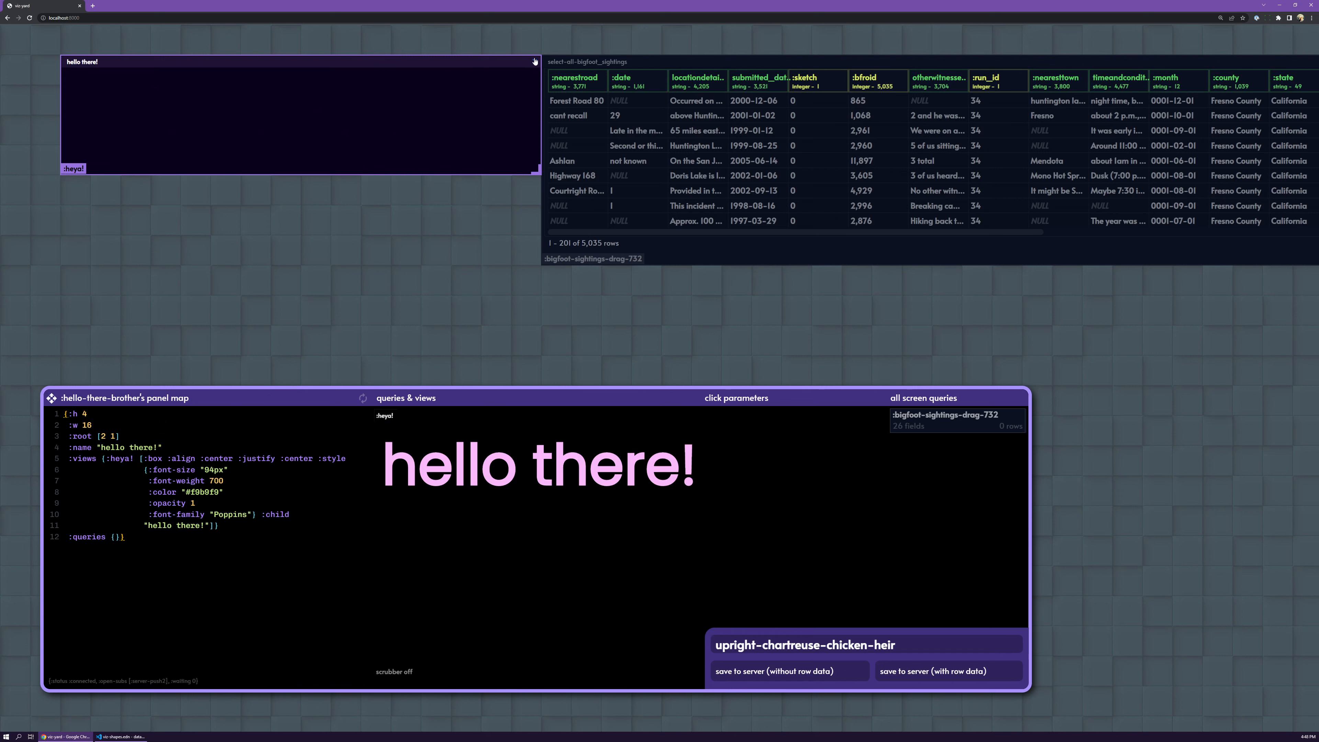
pyautogui.click(598, 60)
pyautogui.moveTo(597, 60); pyautogui.dragTo(382, 56)
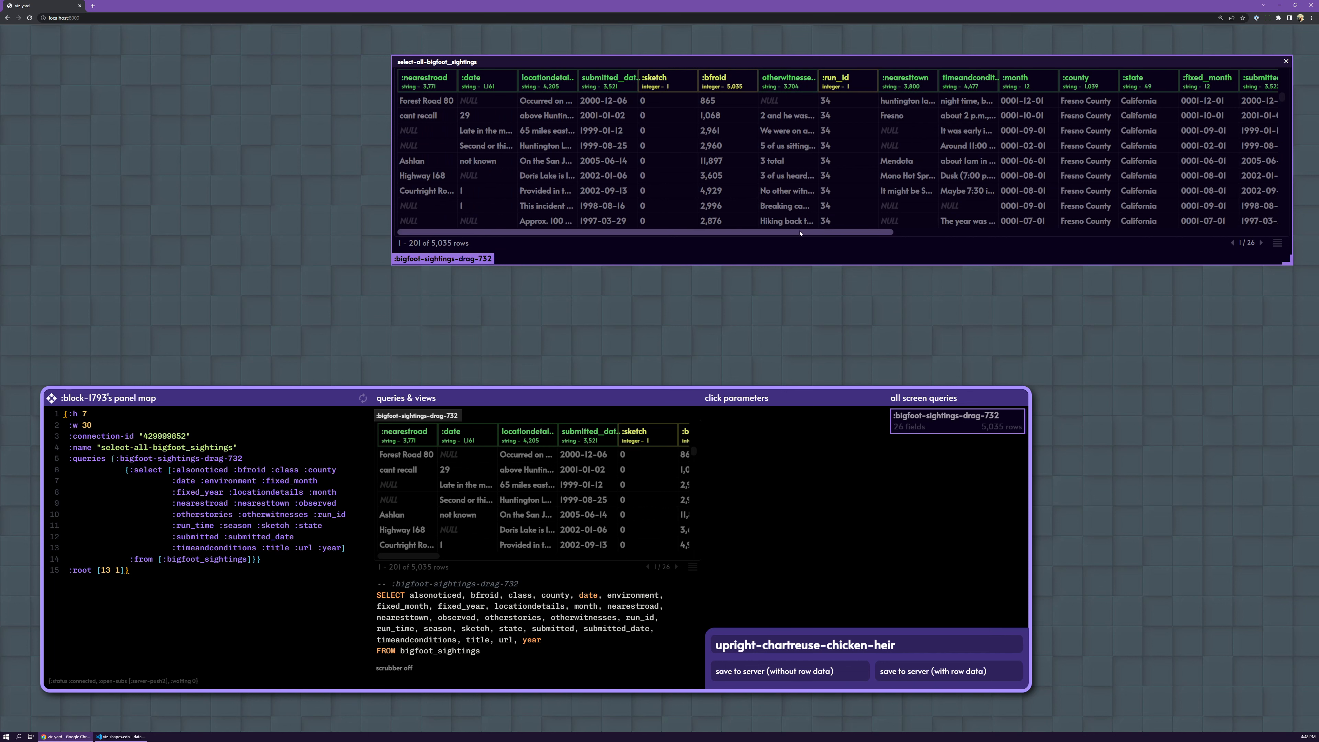
pyautogui.moveTo(797, 232); pyautogui.dragTo(675, 234)
pyautogui.moveTo(830, 68); pyautogui.dragTo(499, 68)
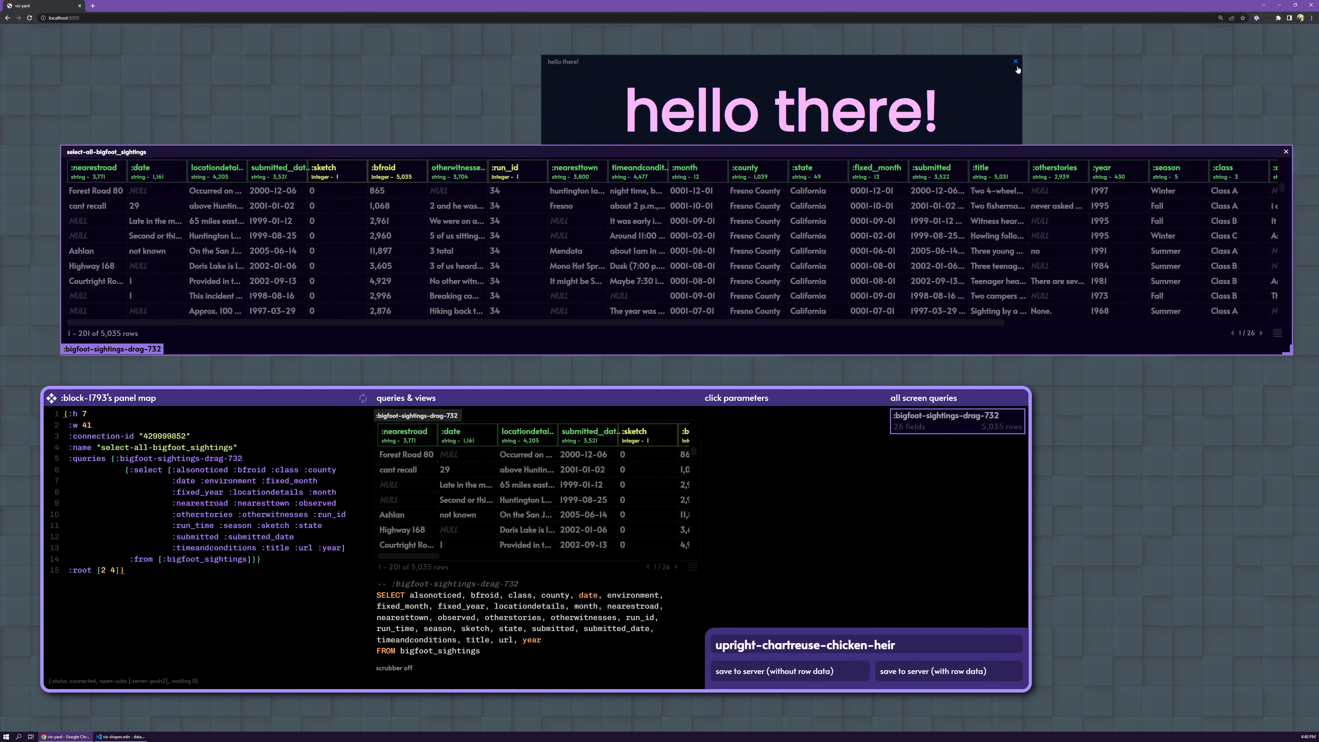
pyautogui.click(1015, 62)
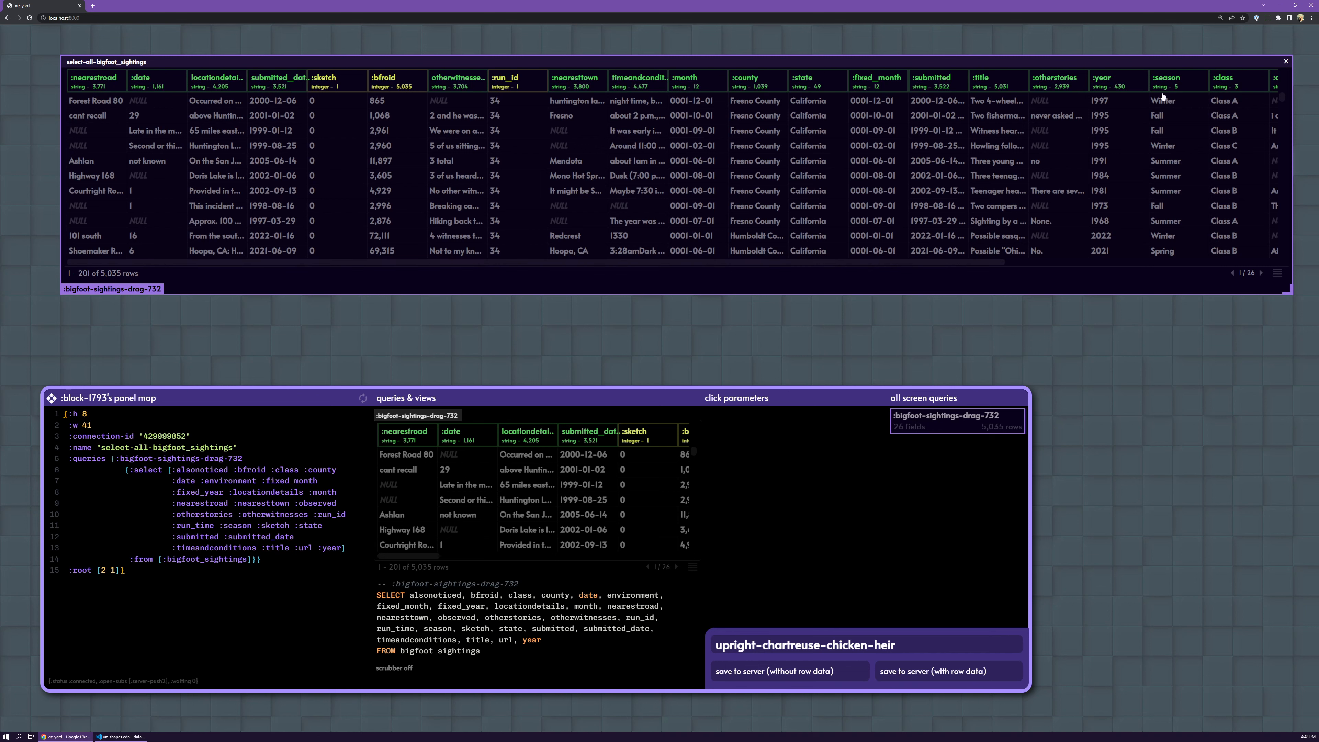
pyautogui.moveTo(1004, 262); pyautogui.dragTo(730, 253)
# Go through the county and date fields of the bigfoot_sightings table in the metadata browser.
pyautogui.click(310, 350)
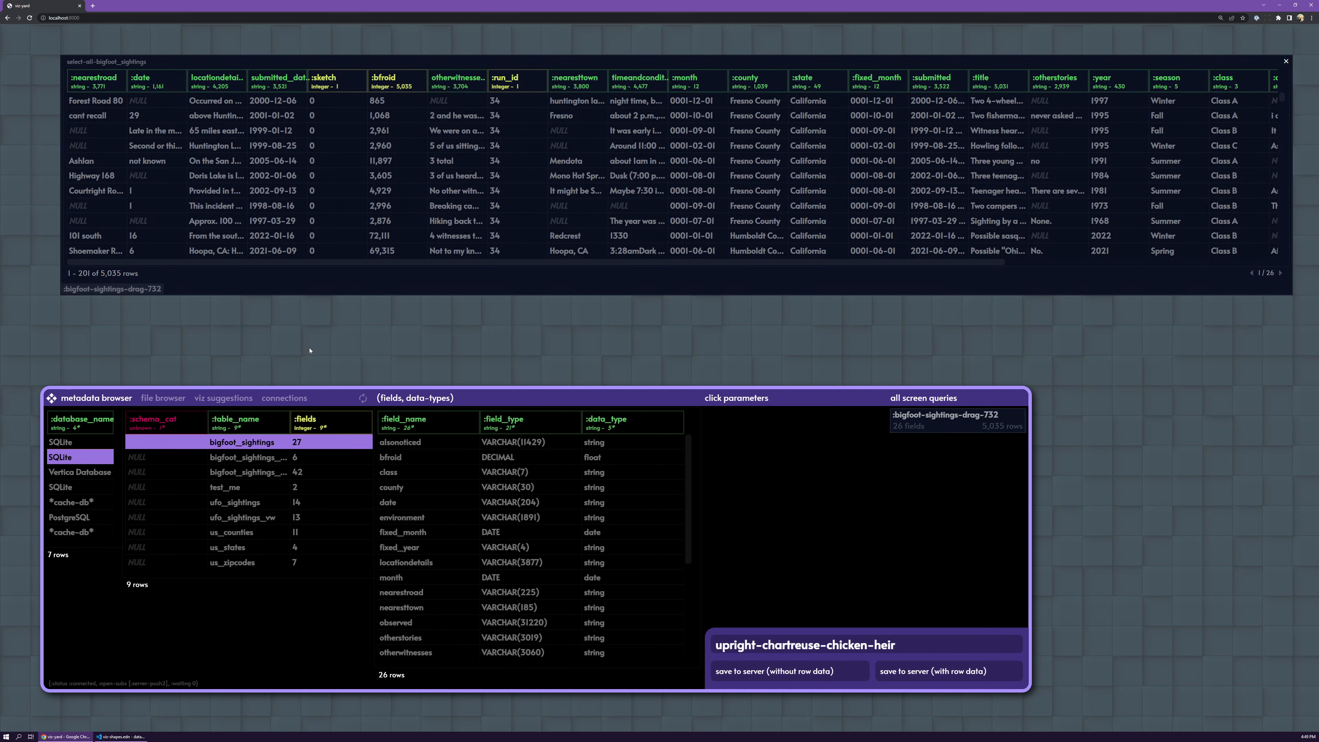
pyautogui.click(422, 475)
pyautogui.click(423, 491)
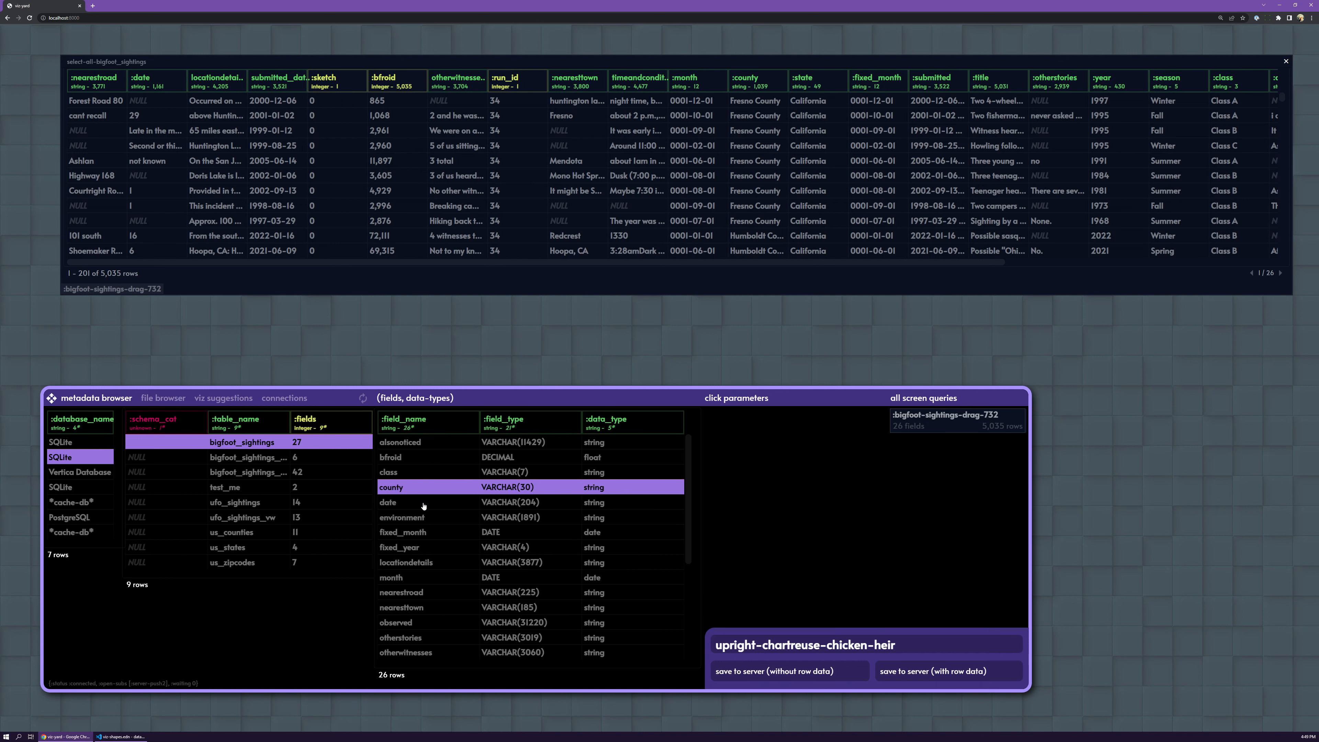
pyautogui.click(422, 505)
# Narrow the select-all-bigfoot_sightings block to width 10 and deselect it.
pyautogui.click(408, 64)
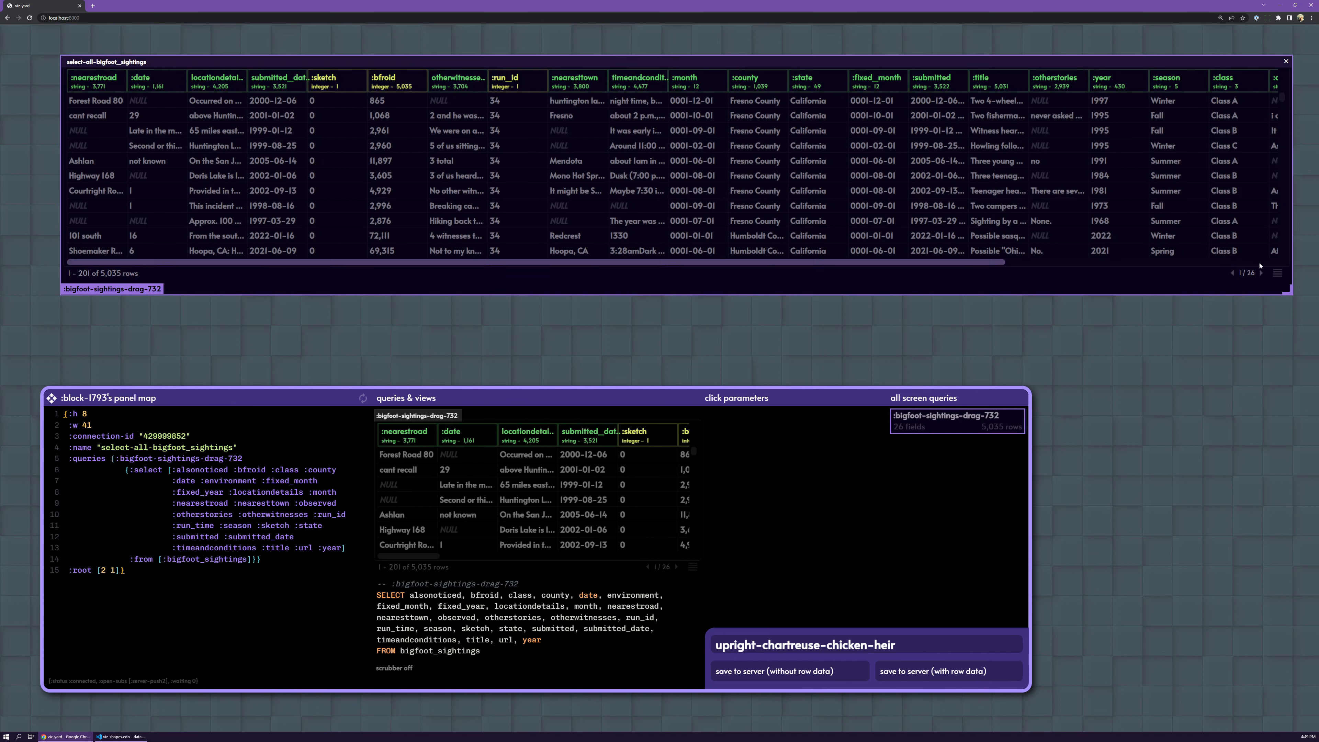
pyautogui.moveTo(1287, 292); pyautogui.dragTo(359, 293)
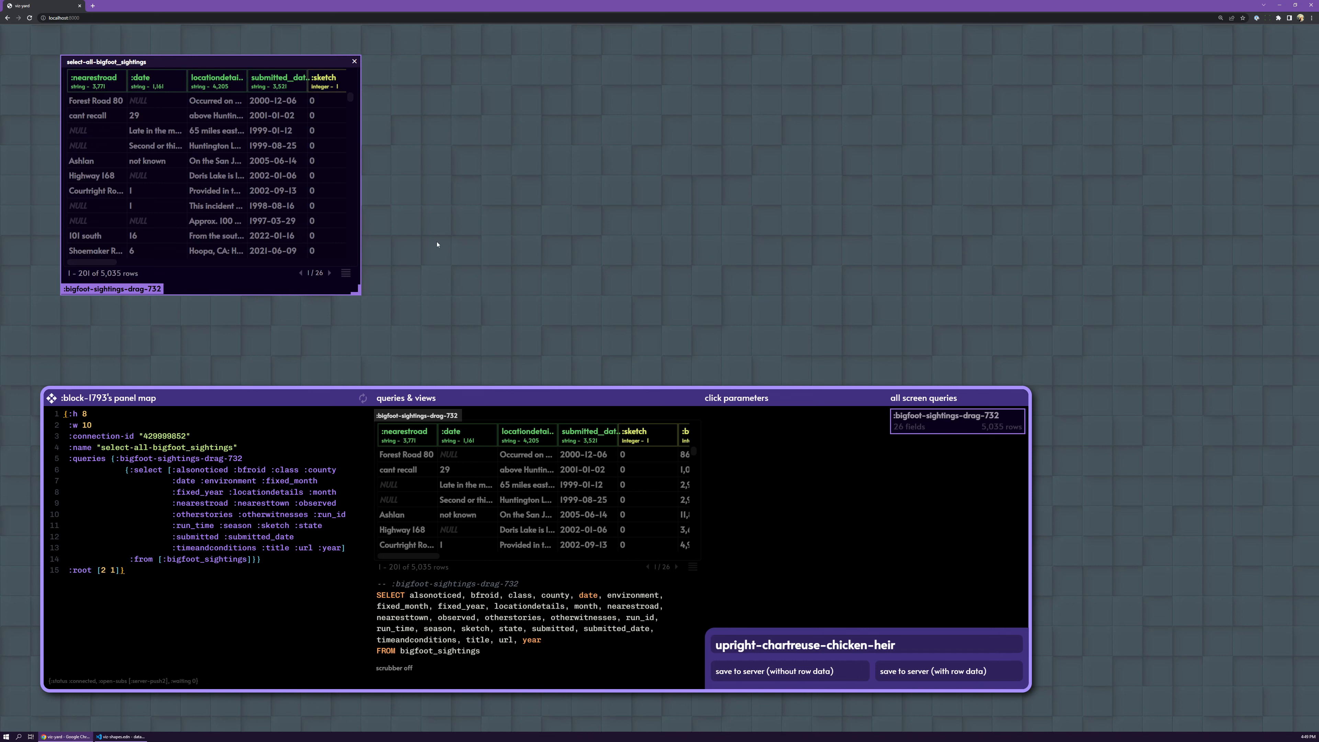
pyautogui.click(527, 342)
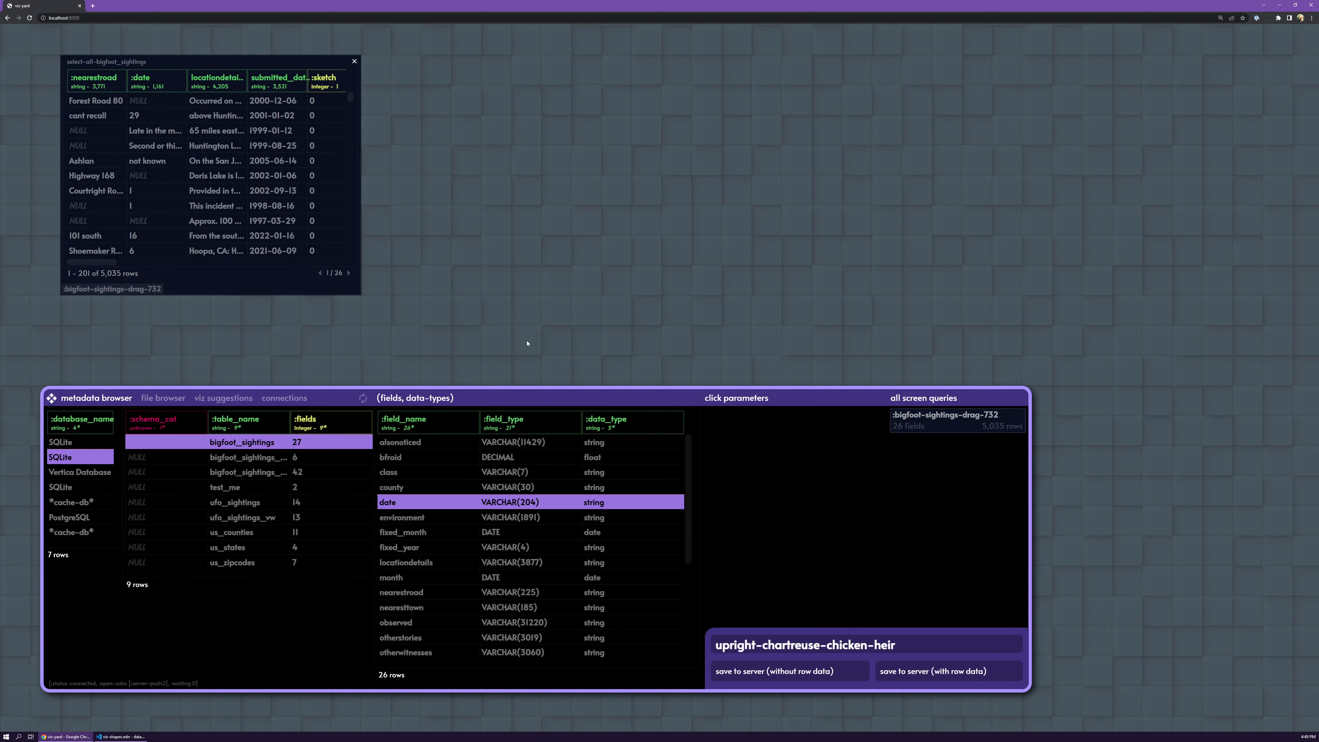
# Create two new blocks beside the table block, one from the class field and one from the county field.
pyautogui.click(409, 488)
pyautogui.click(389, 472)
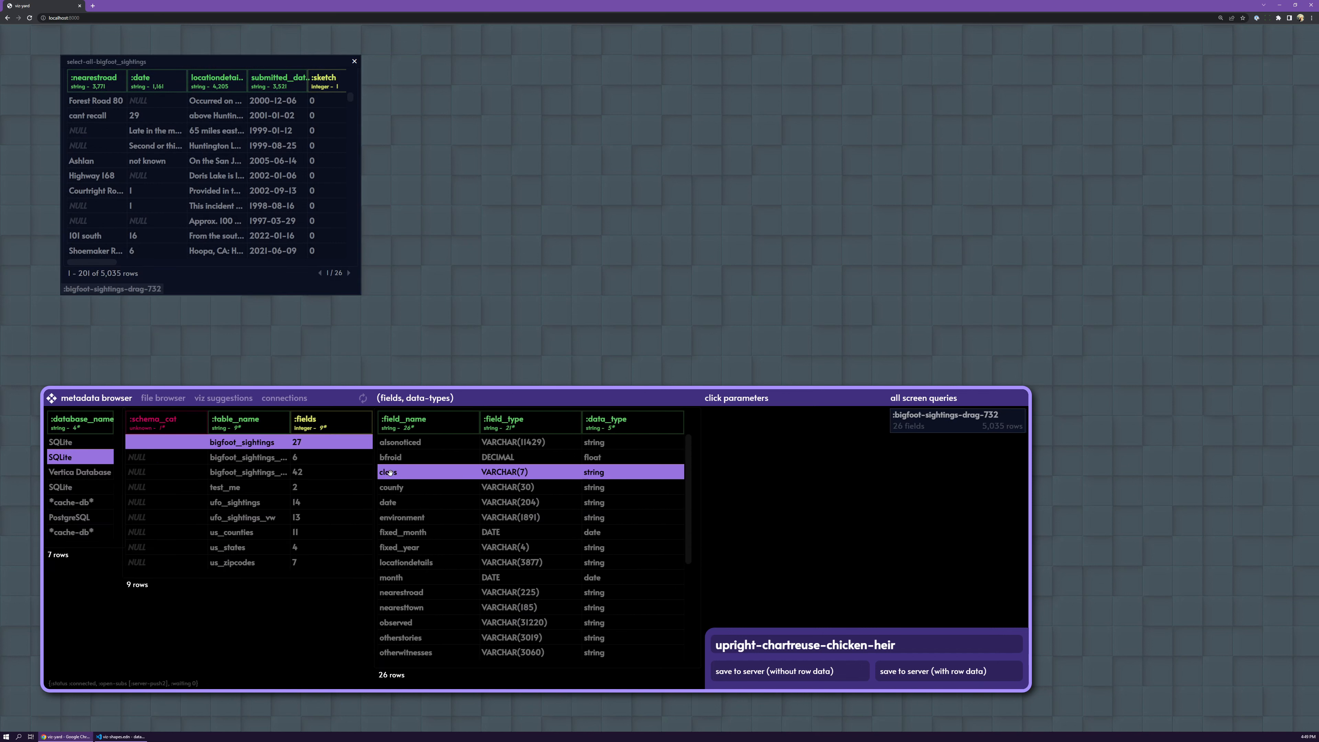
pyautogui.moveTo(388, 471); pyautogui.dragTo(397, 67)
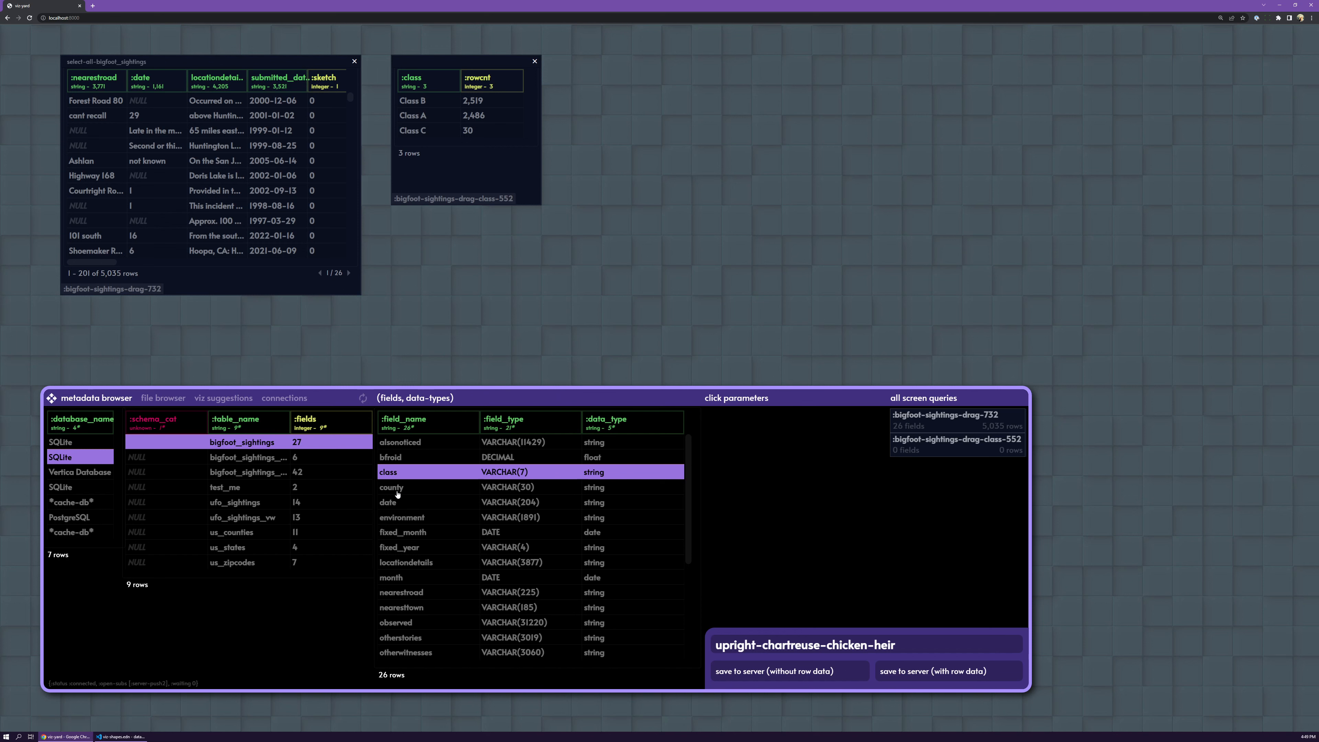
pyautogui.moveTo(397, 488); pyautogui.dragTo(621, 138)
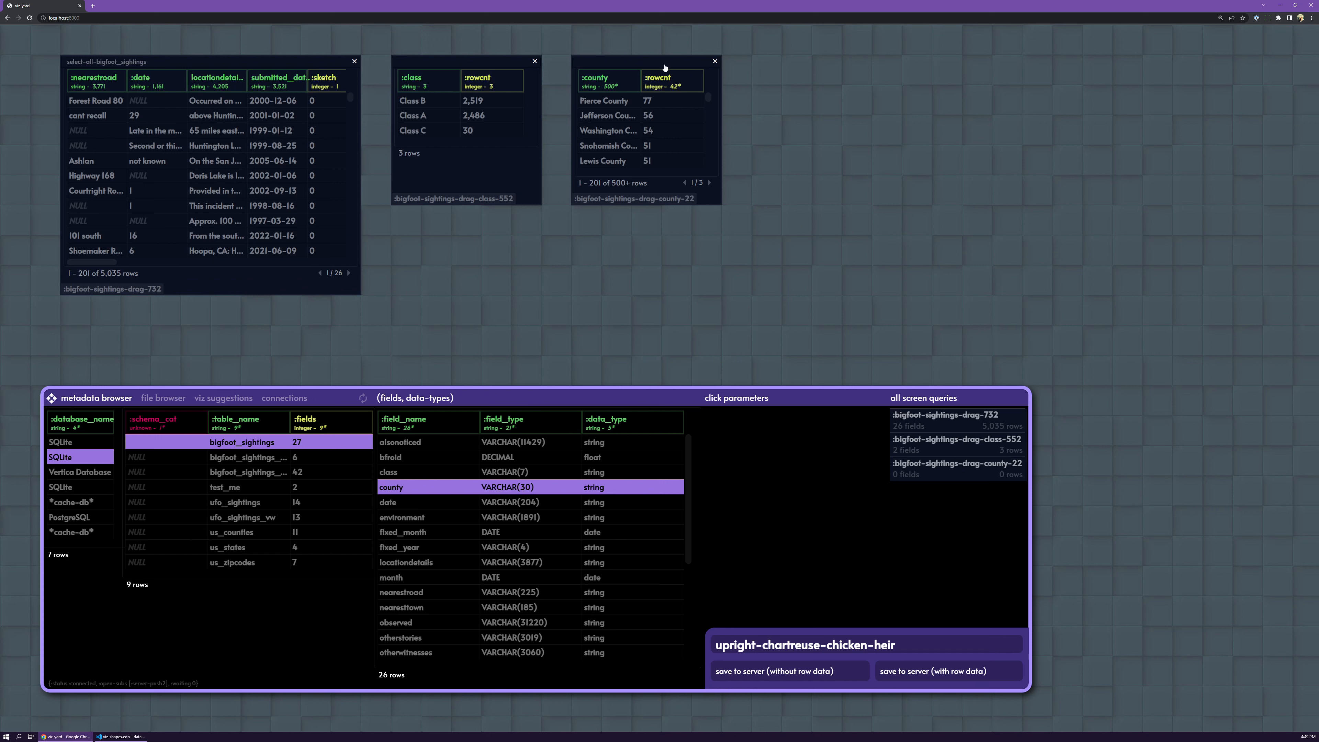
# Enlarge the select-county-bigfoot_sightings block to width 13 and height 8, then deselect it.
pyautogui.click(664, 68)
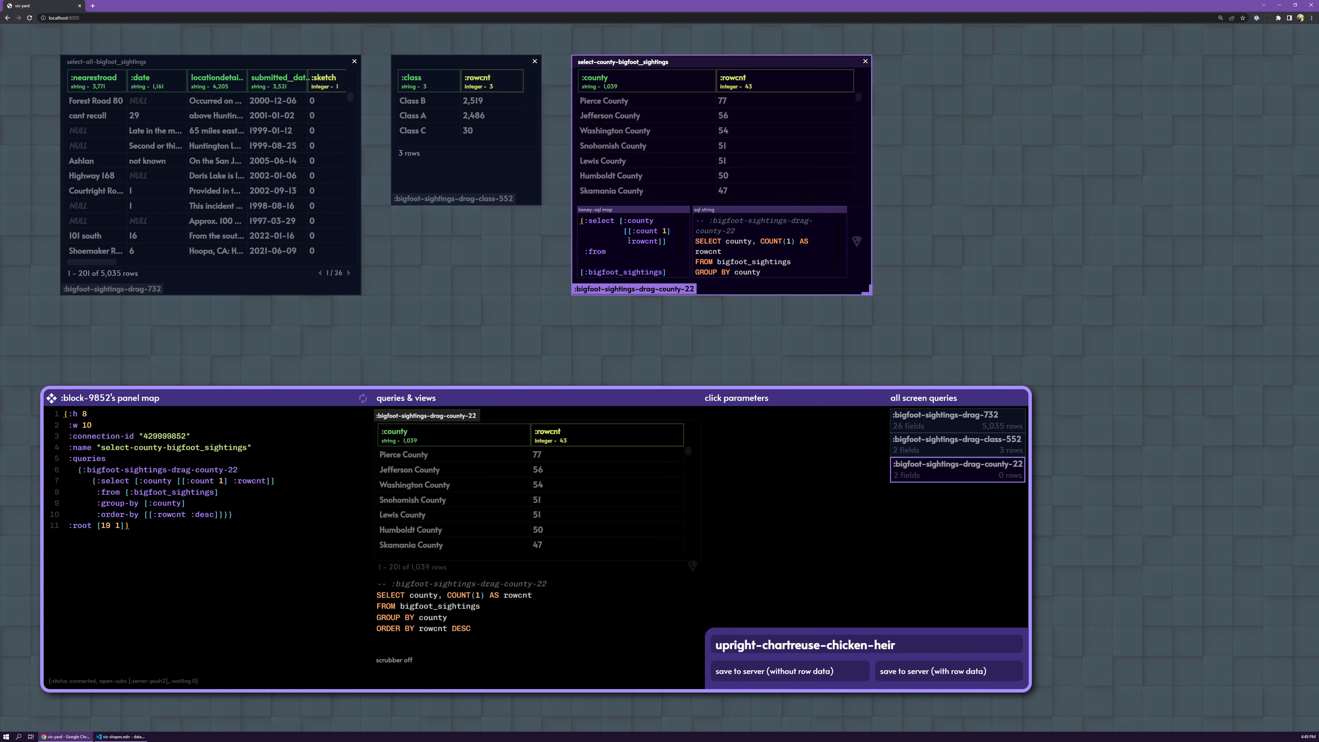
pyautogui.scroll(-2, 771, 258)
pyautogui.moveTo(877, 262); pyautogui.dragTo(947, 242)
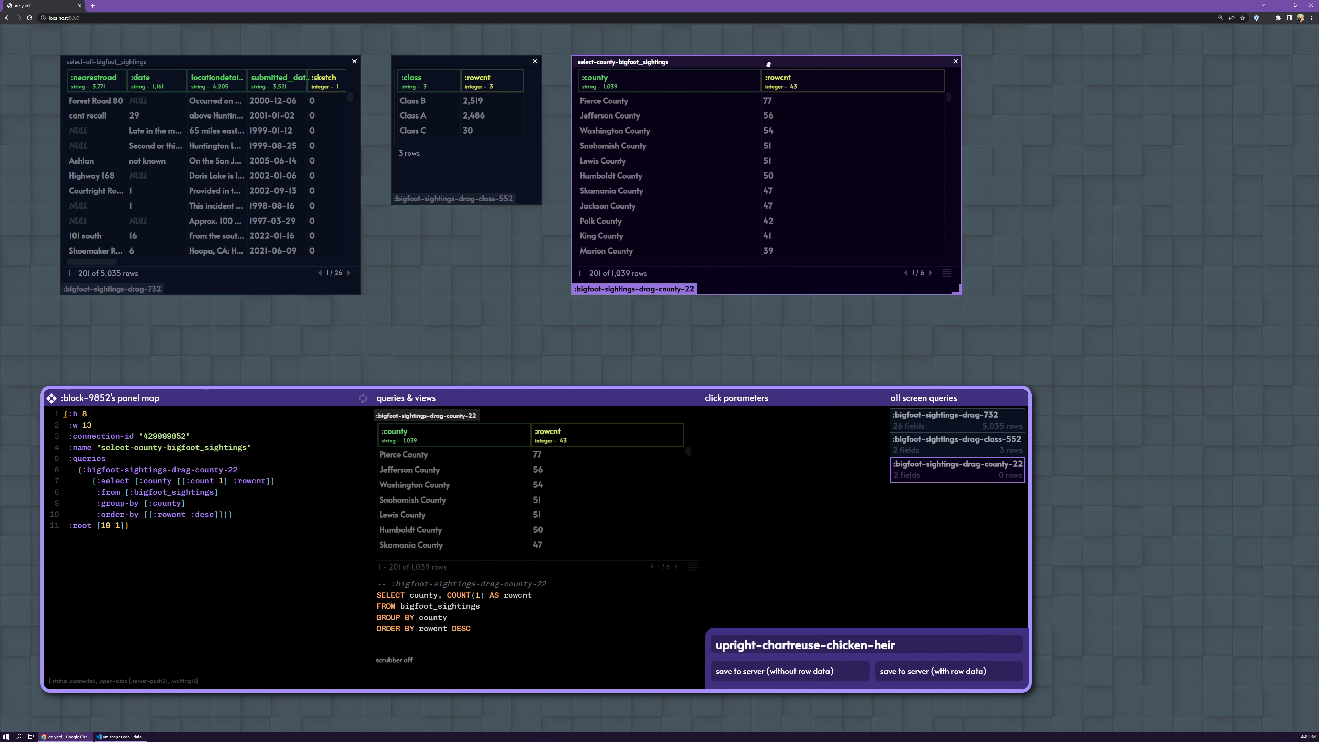
pyautogui.press('Escape')
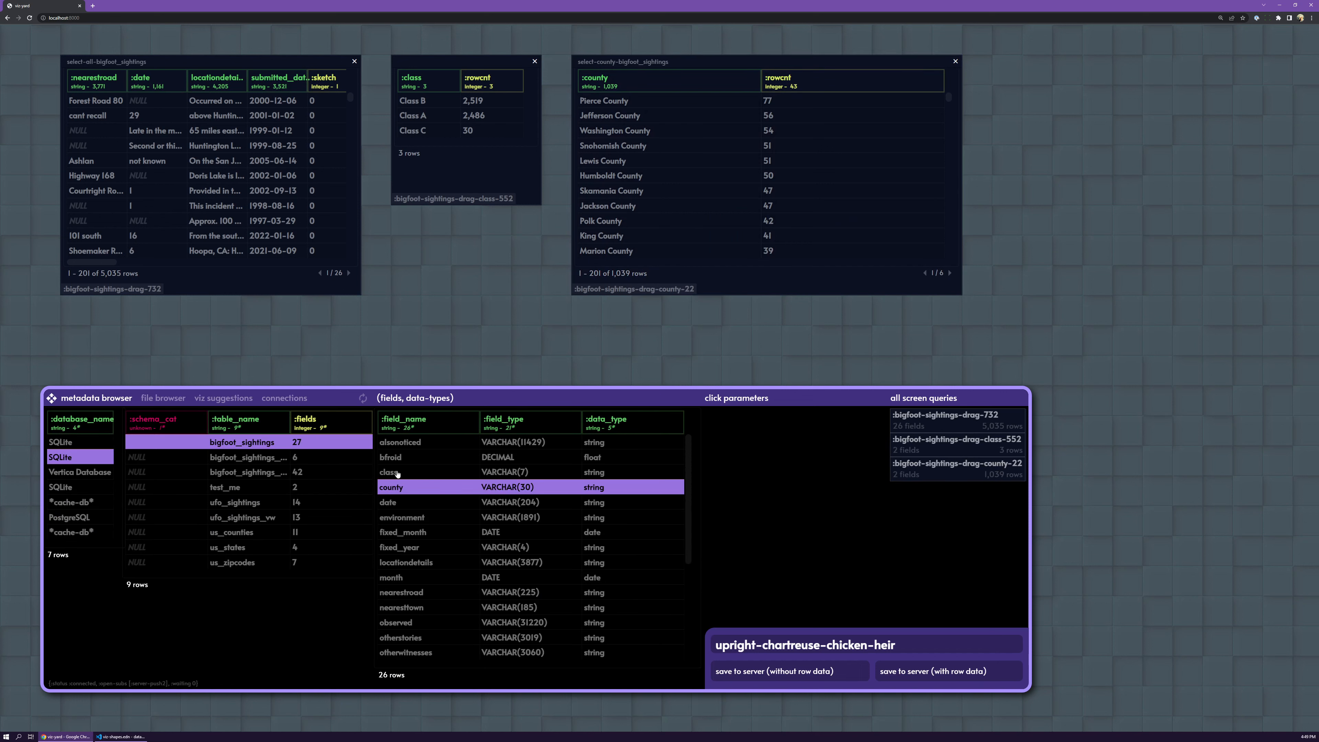
# Add class as a group-by field to the county block and county as a group-by field to the class block.
pyautogui.click(396, 476)
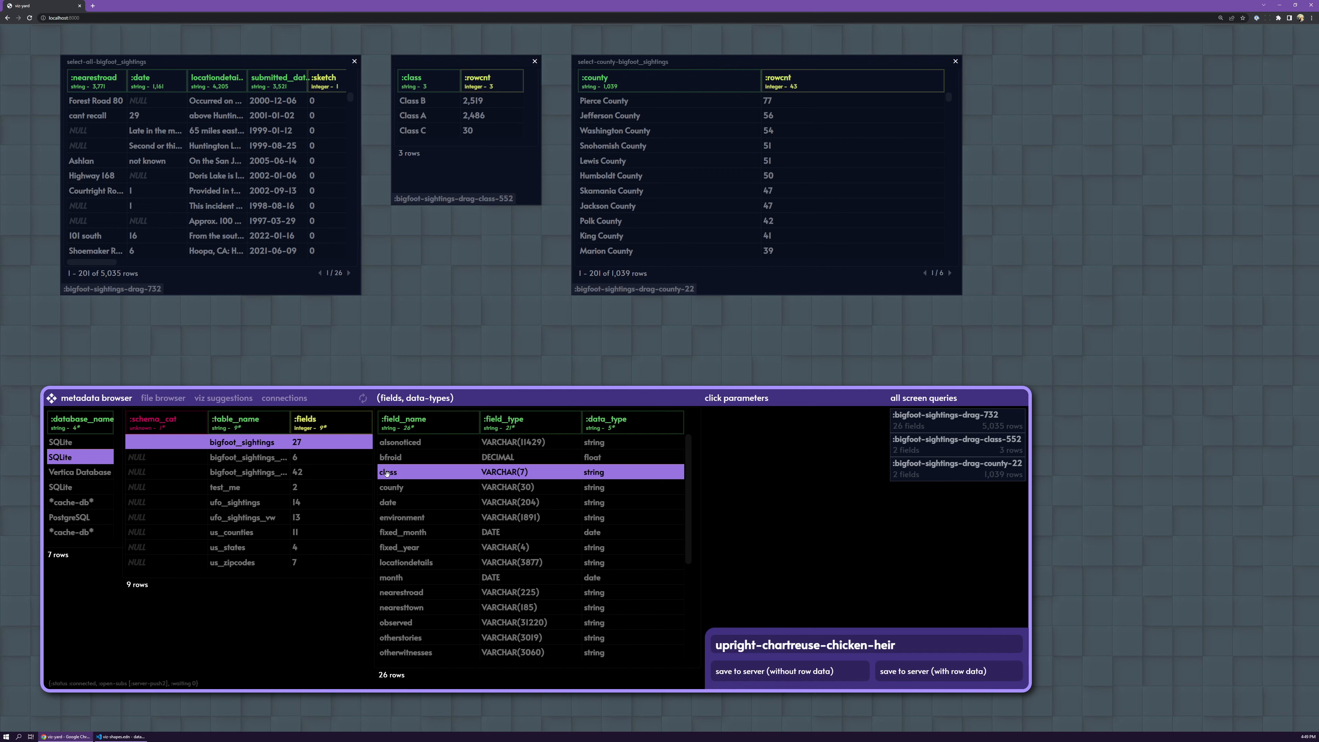
pyautogui.moveTo(391, 474); pyautogui.dragTo(472, 339)
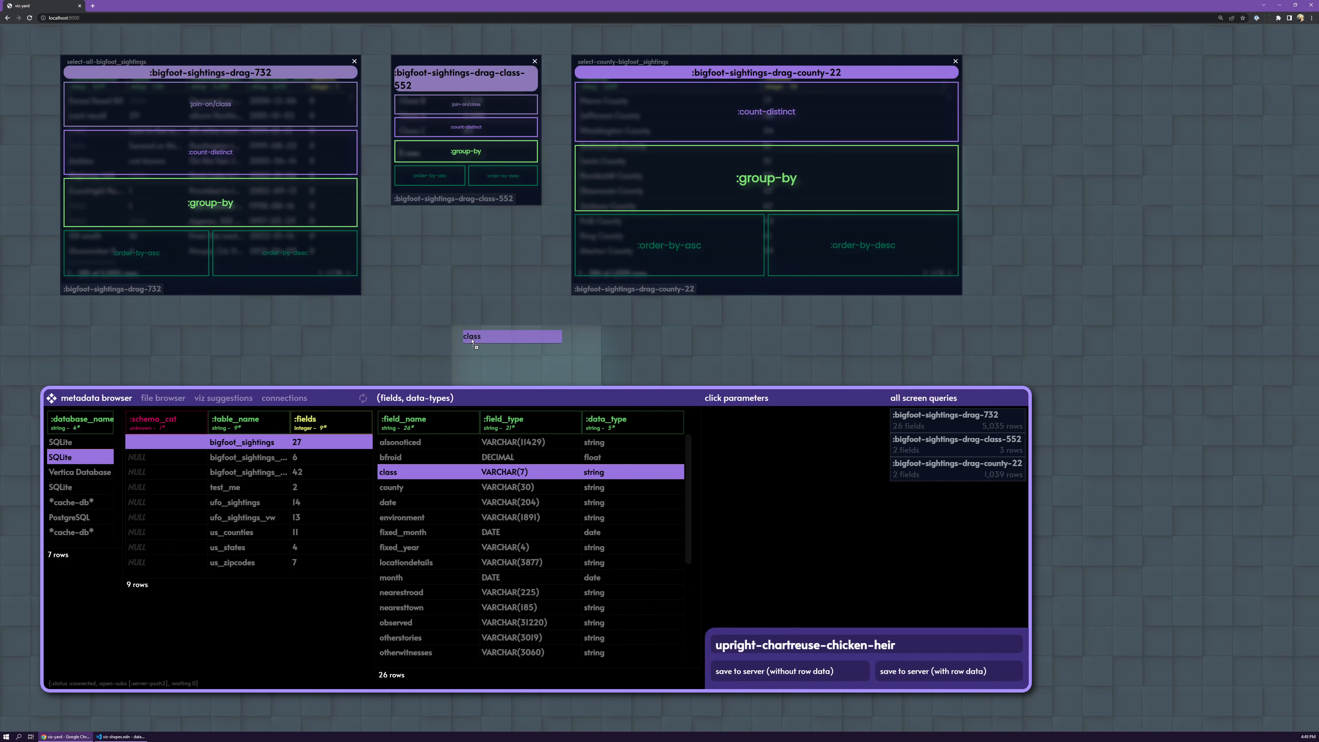
pyautogui.moveTo(472, 339); pyautogui.dragTo(769, 183)
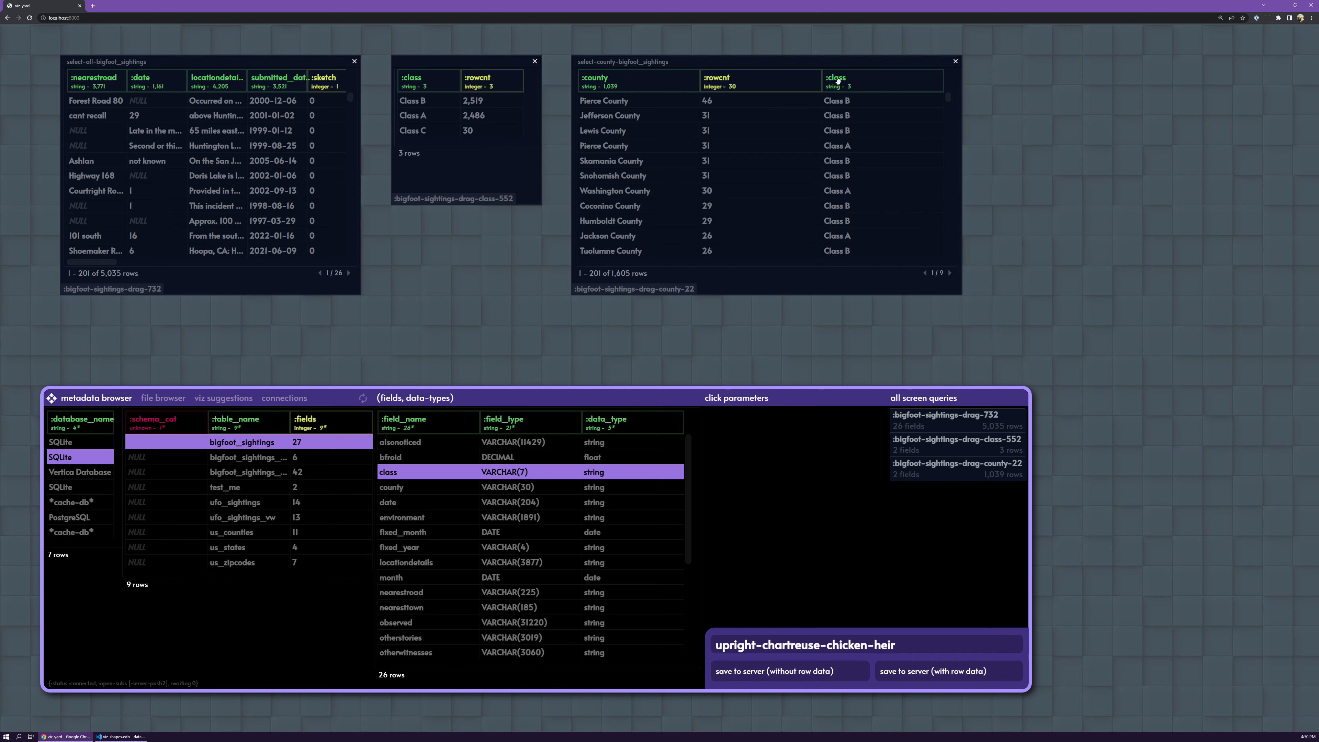
pyautogui.click(395, 486)
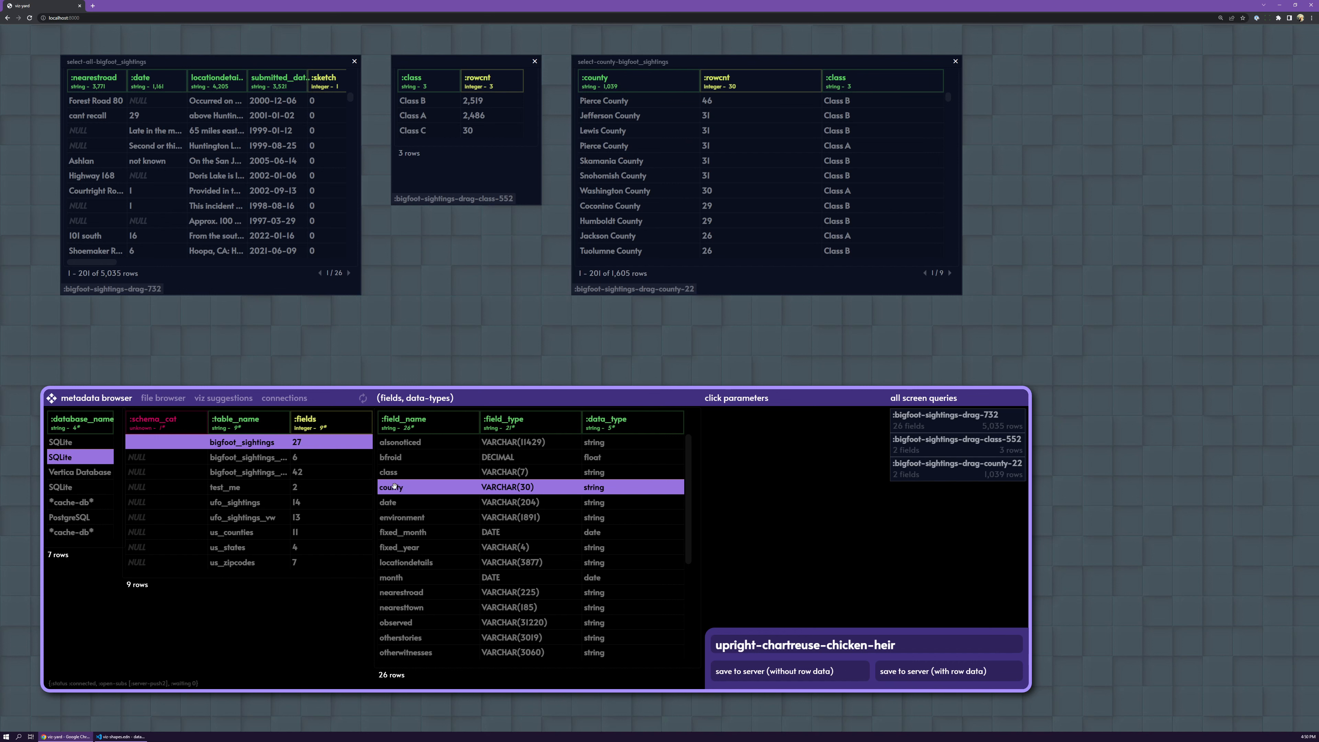
pyautogui.moveTo(394, 486); pyautogui.dragTo(488, 138)
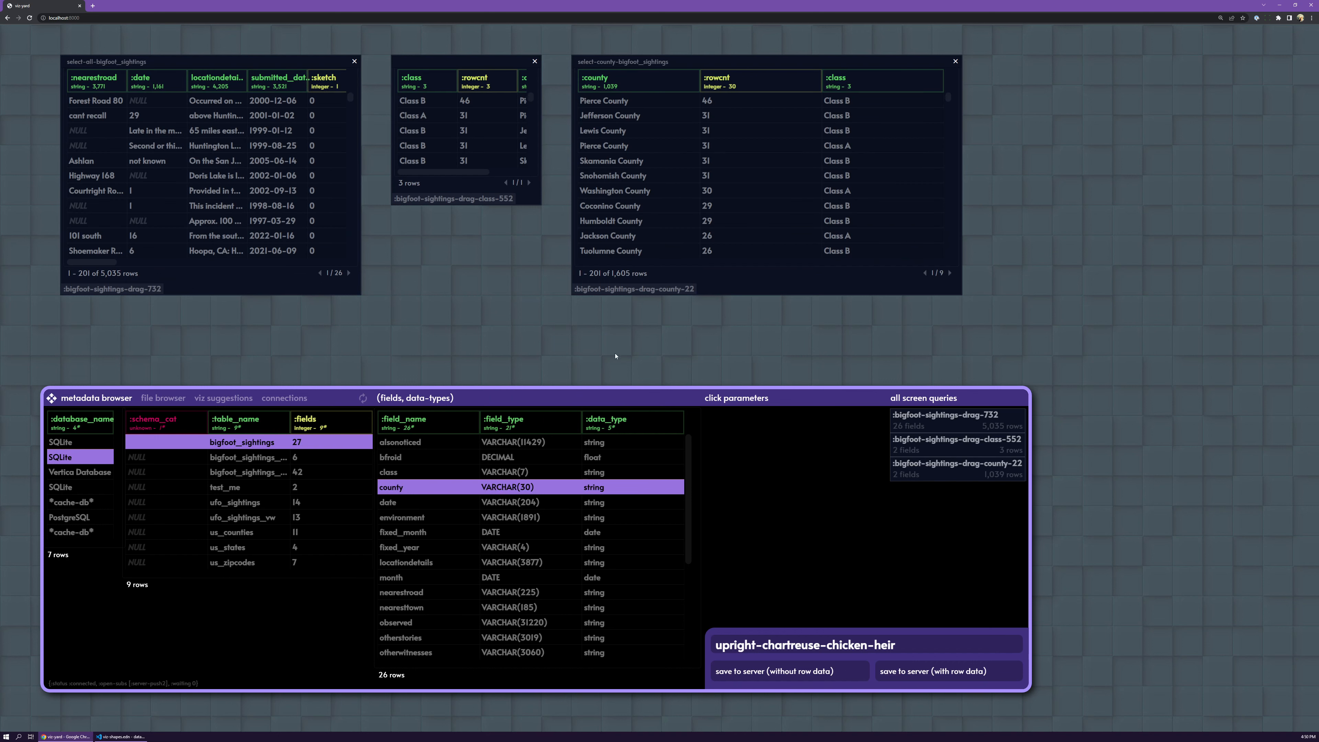
# Compare the blocks' panel maps and examine the group-by clause in the class block's query.
pyautogui.click(712, 68)
pyautogui.click(467, 67)
pyautogui.click(305, 63)
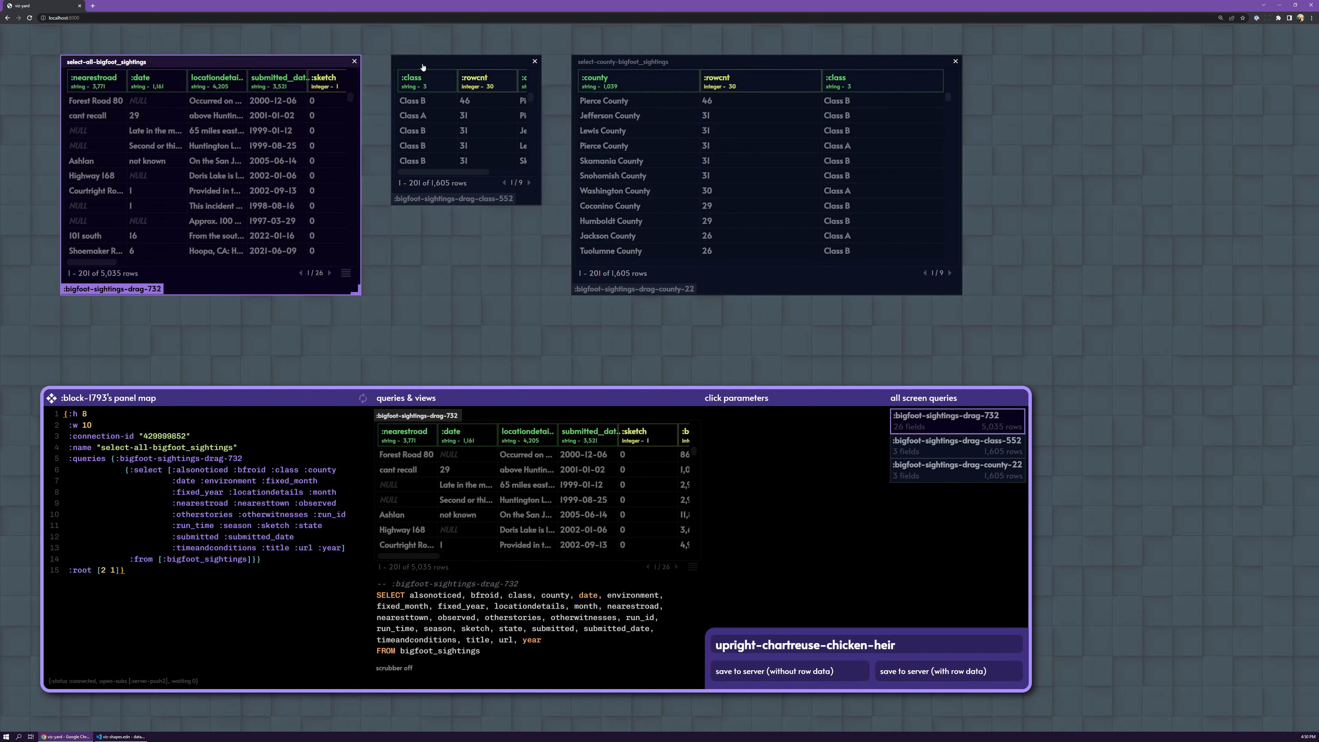
pyautogui.click(425, 61)
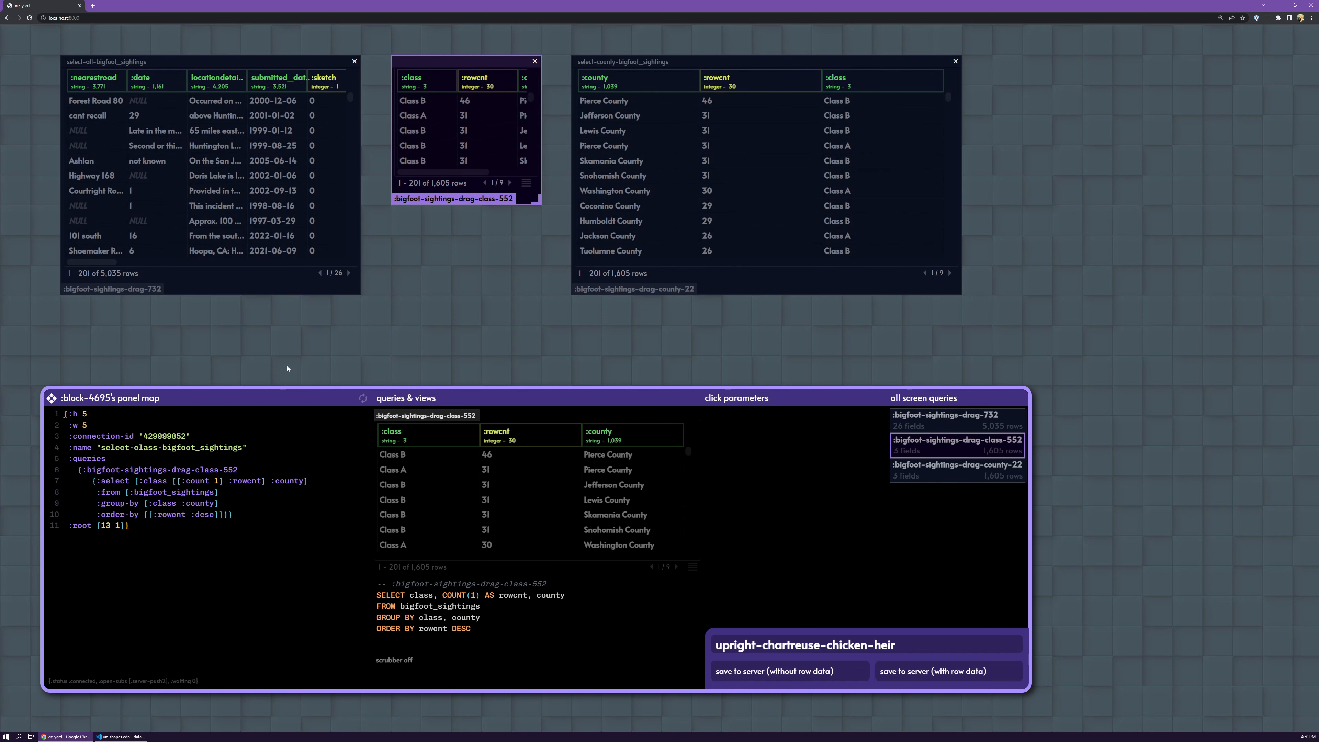
pyautogui.moveTo(220, 492); pyautogui.dragTo(123, 494)
pyautogui.click(215, 492)
# Close the county and class blocks and widen the select-all-bigfoot_sightings block to width 21.
pyautogui.click(955, 61)
pyautogui.click(535, 61)
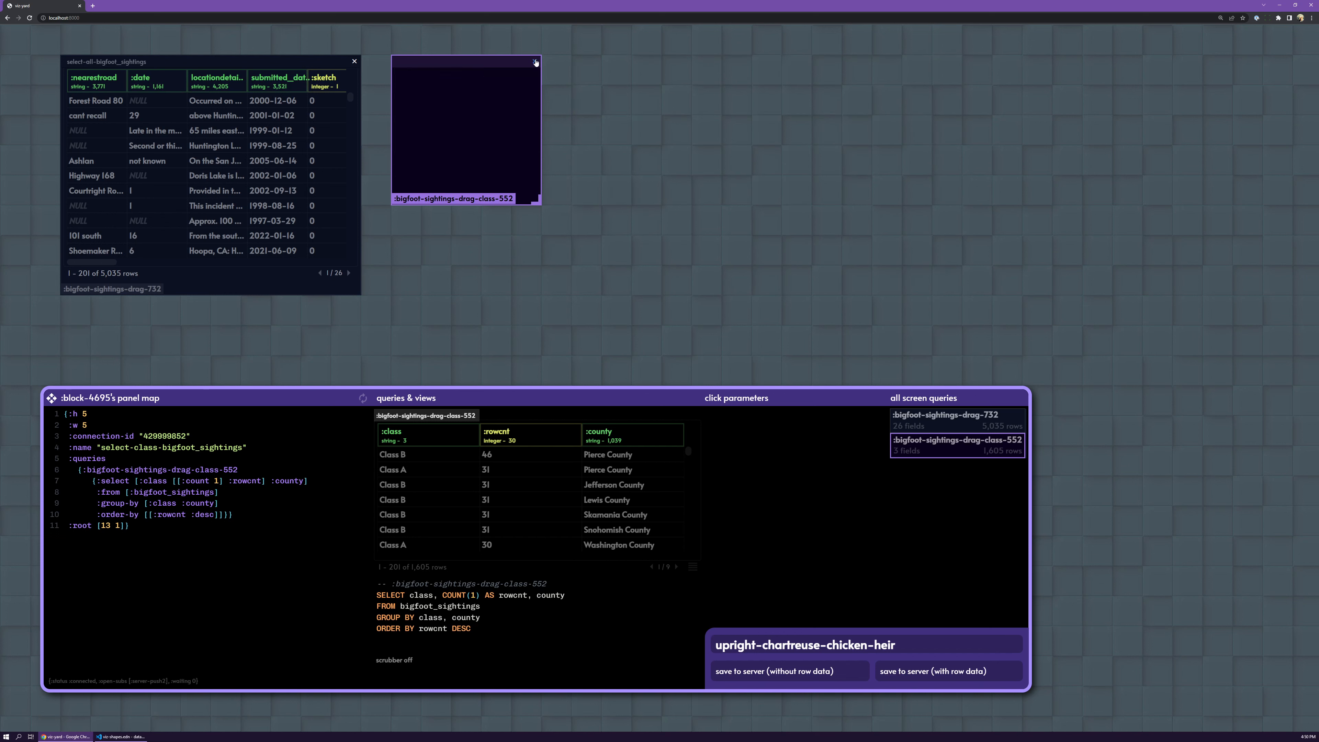
pyautogui.click(277, 74)
pyautogui.moveTo(356, 287); pyautogui.dragTo(704, 276)
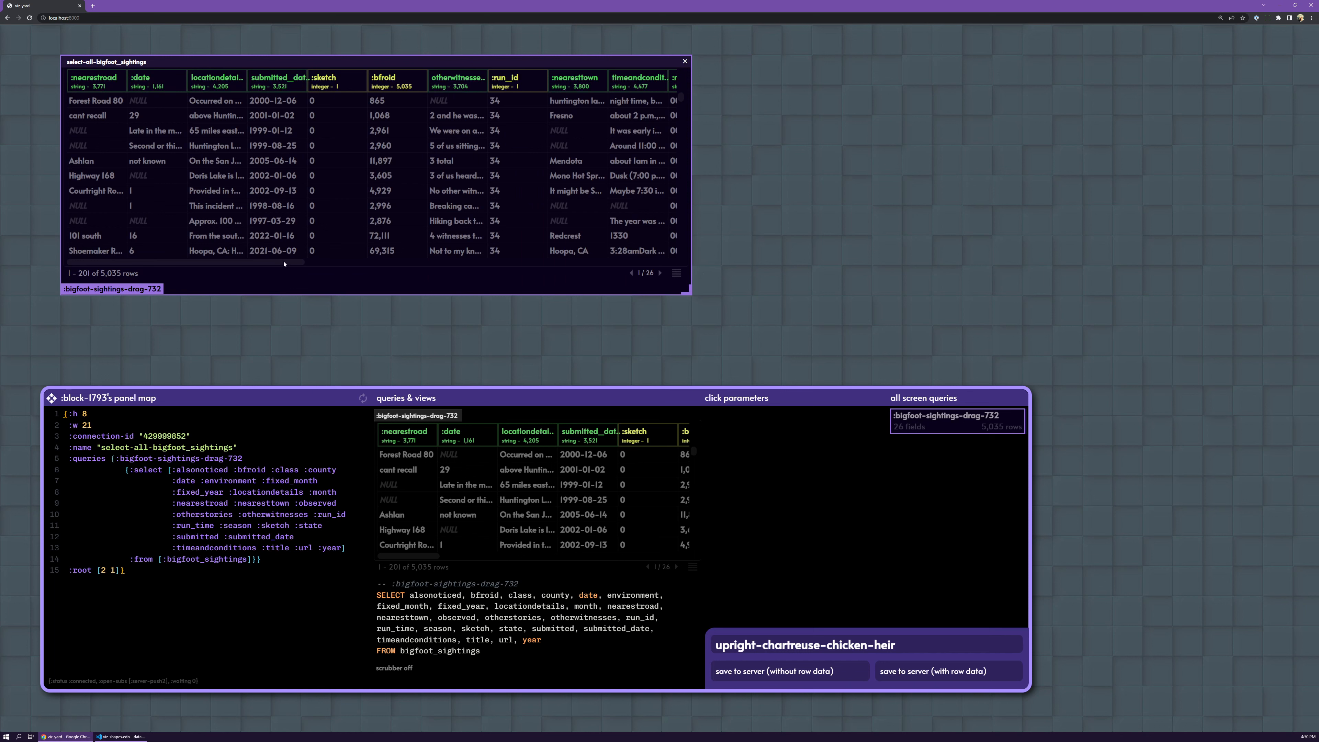
# Look across the remaining columns of the bigfoot_sightings block, from nearesttown through season, class and environment.
pyautogui.moveTo(284, 263); pyautogui.dragTo(364, 264)
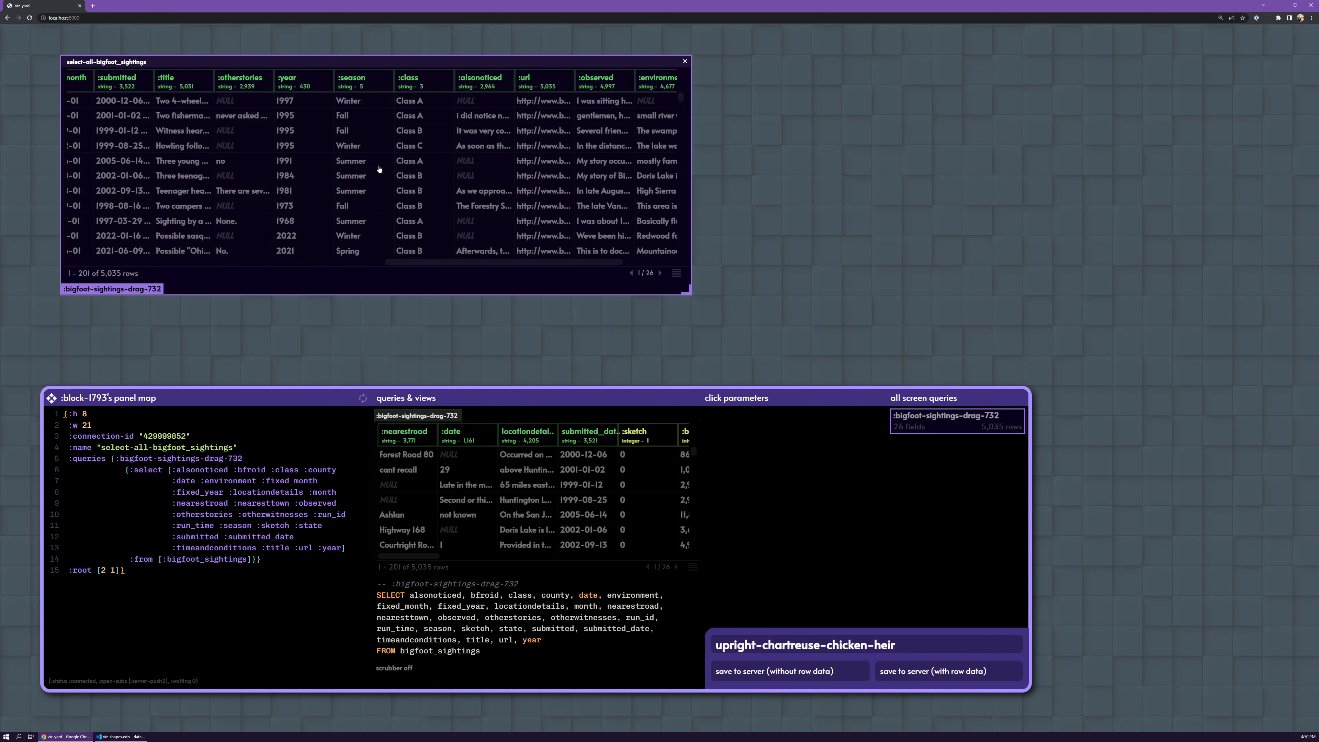
pyautogui.moveTo(428, 266); pyautogui.dragTo(313, 264)
pyautogui.moveTo(294, 265); pyautogui.dragTo(265, 264)
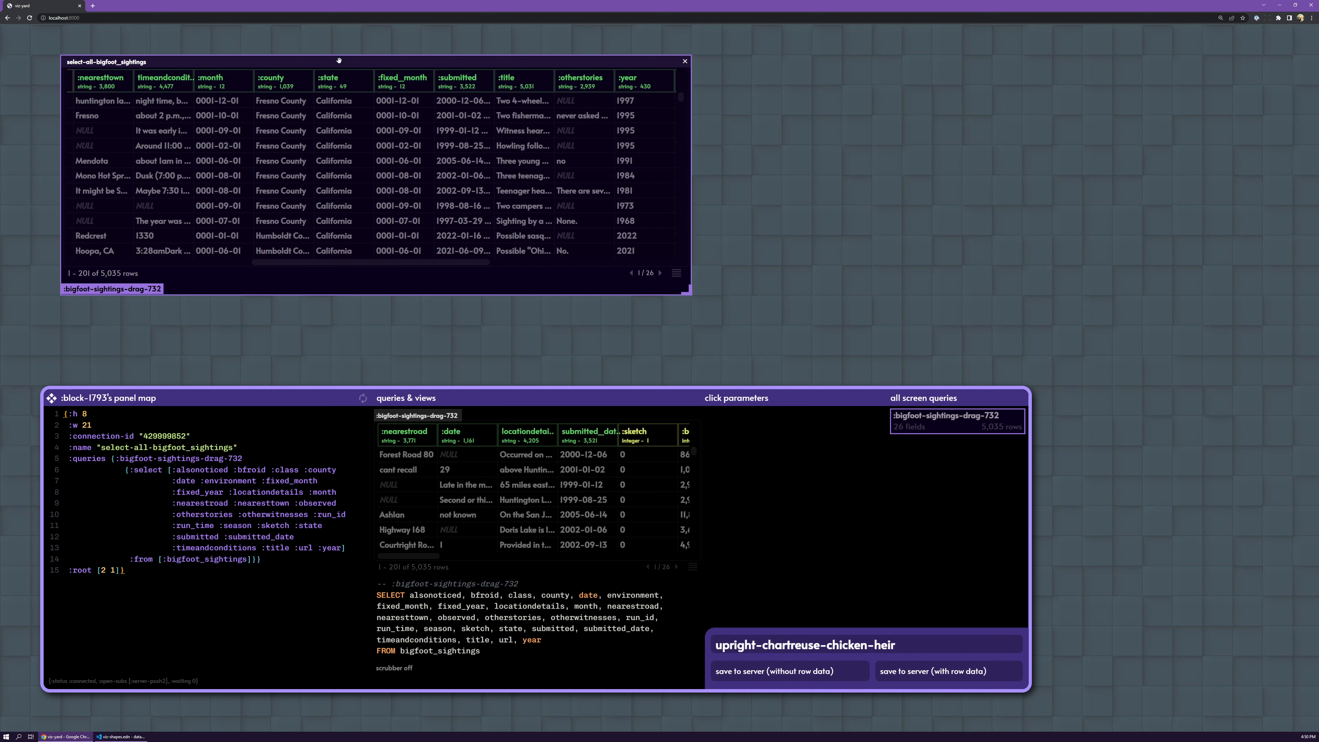
# Create a grouped block from the state field of the select-all-bigfoot_sightings block and examine the parent query reference in its from clause.
pyautogui.moveTo(325, 78); pyautogui.dragTo(746, 74)
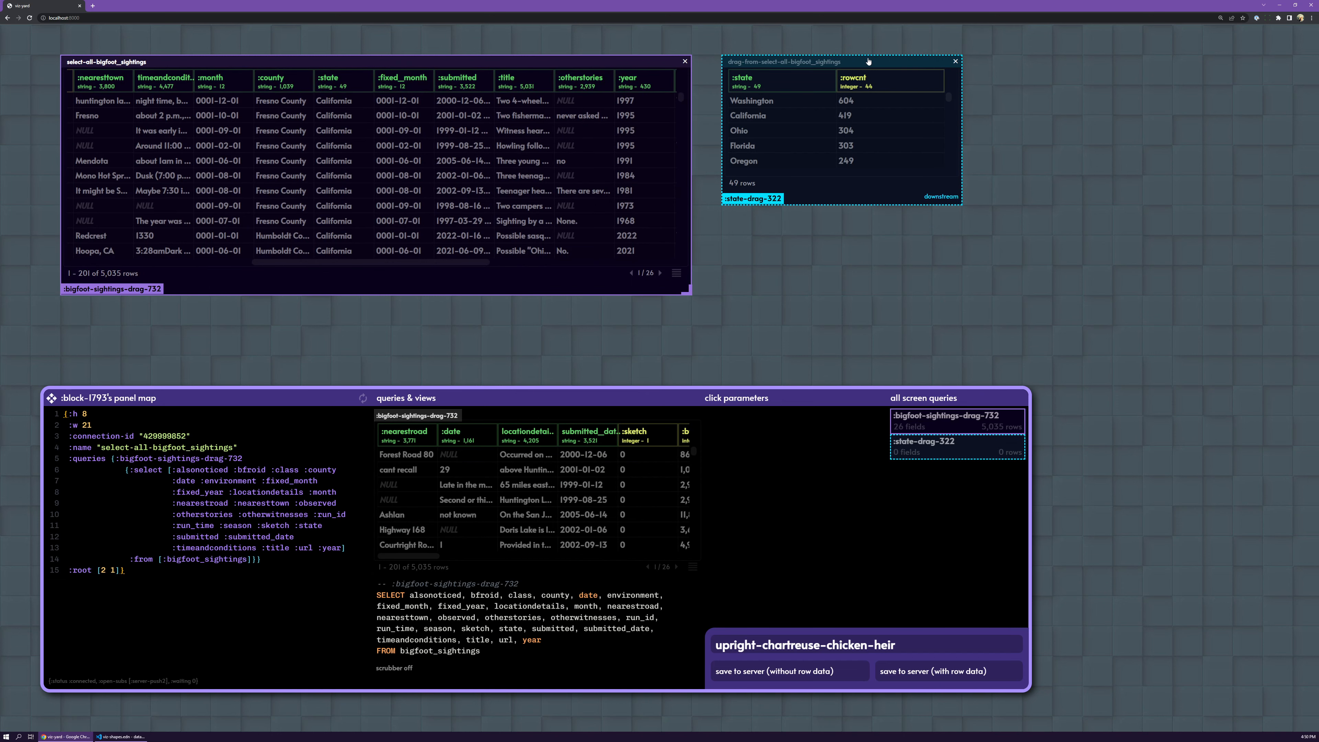
pyautogui.click(868, 61)
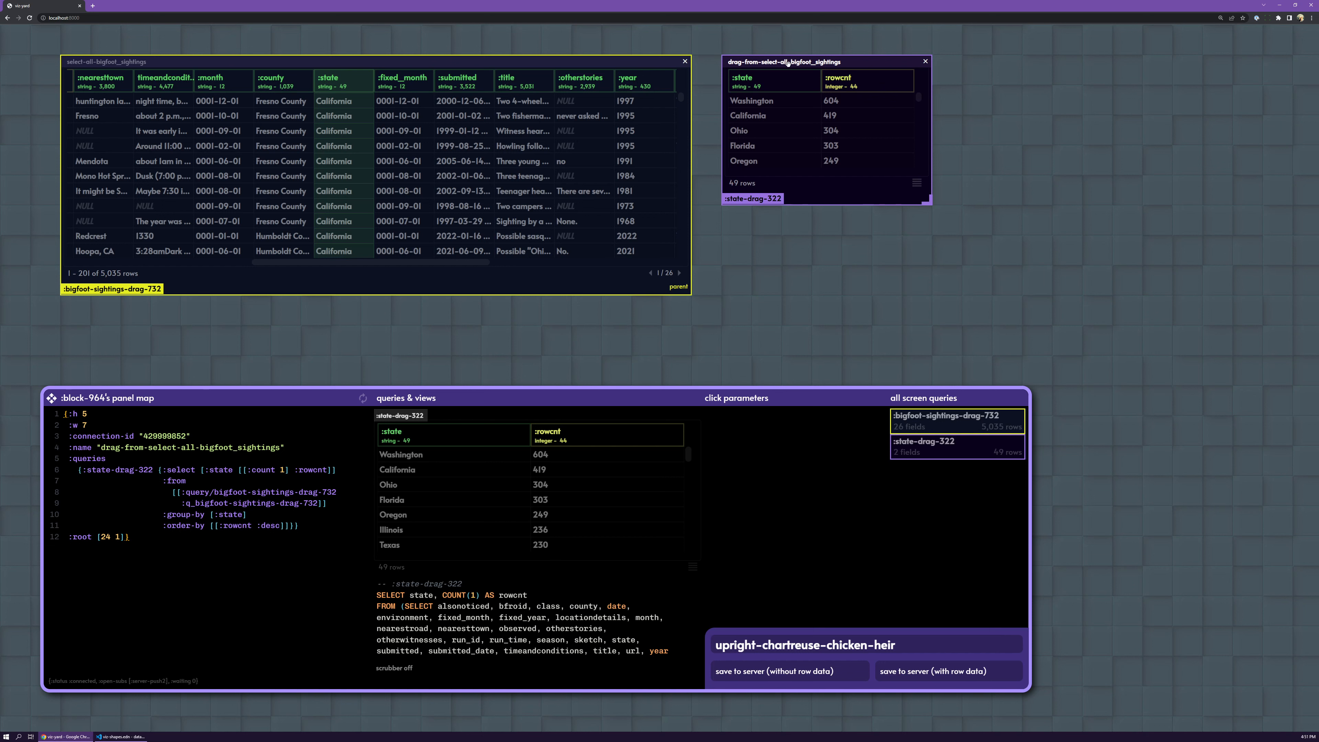
pyautogui.moveTo(178, 491); pyautogui.dragTo(323, 500)
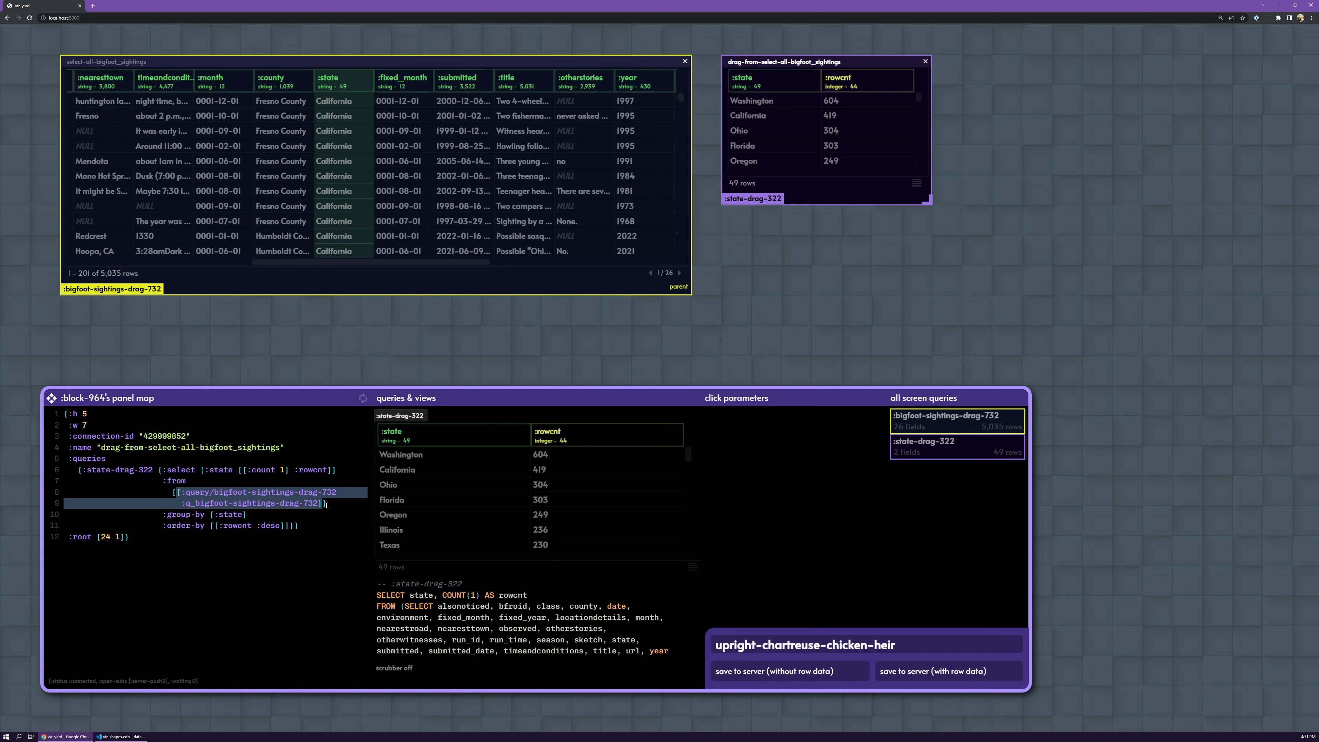
pyautogui.click(338, 500)
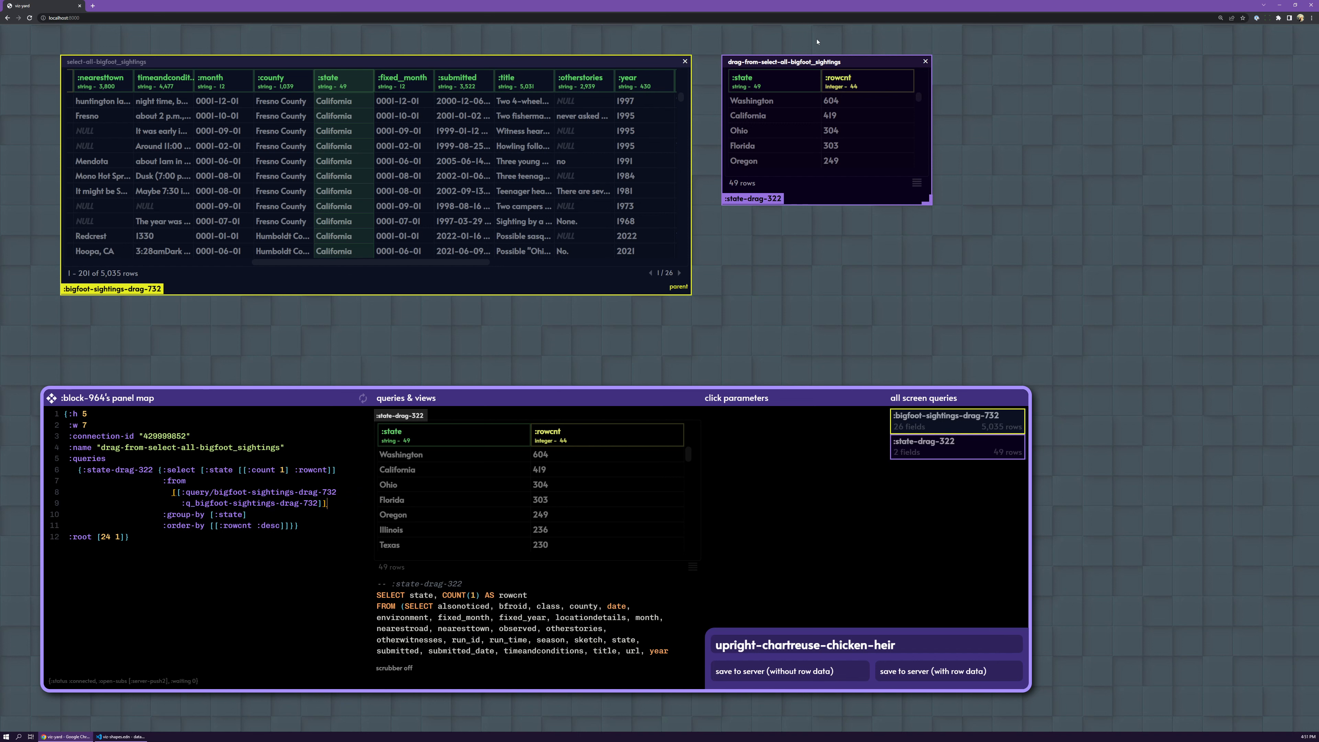
# Create a sum block from the state block's rowcnt field, size it to width 7 and height 5, and view its panel map.
pyautogui.moveTo(834, 78); pyautogui.dragTo(1055, 101)
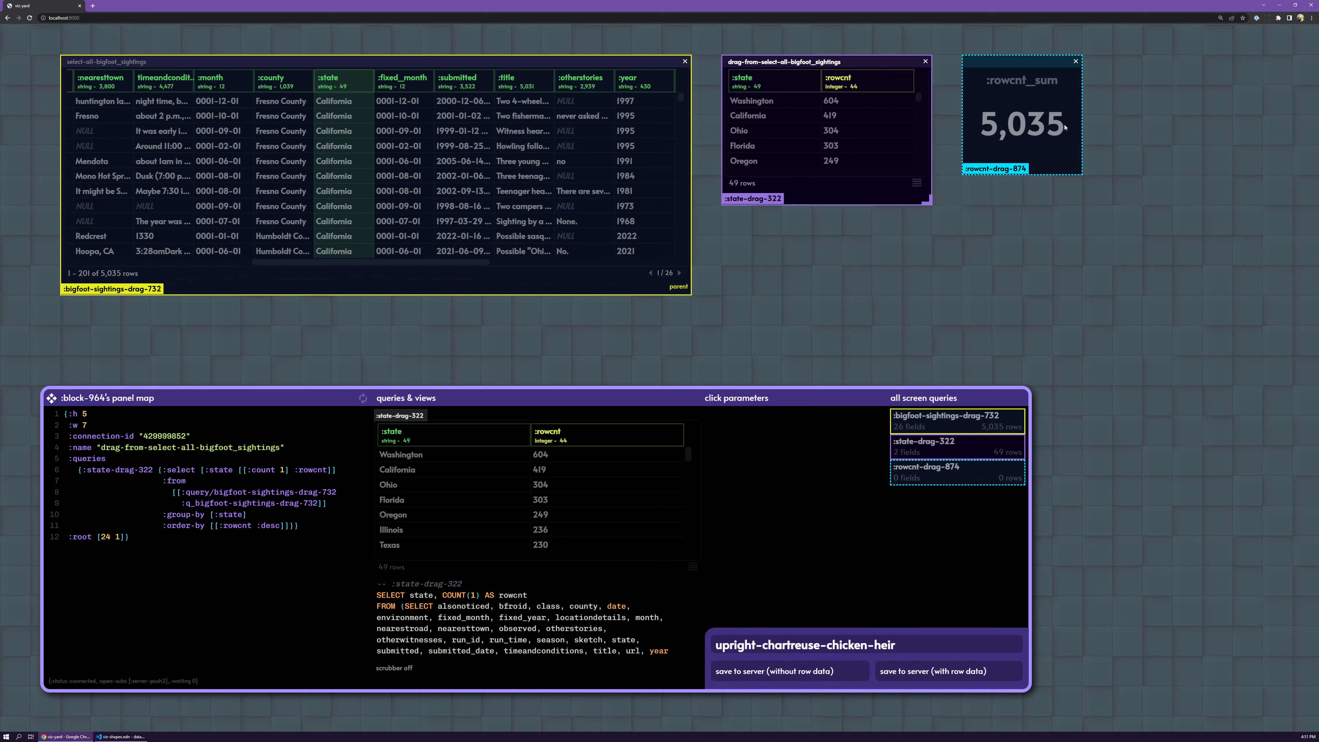
pyautogui.click(1048, 69)
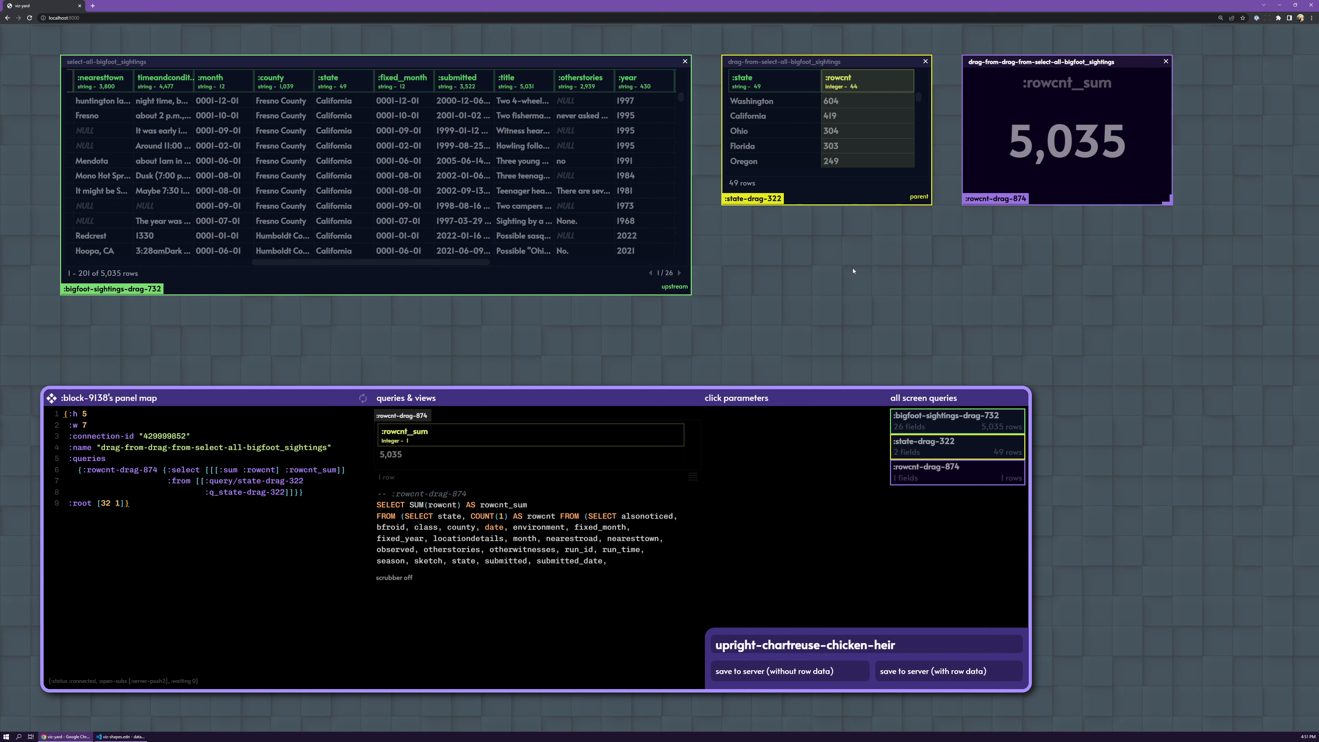
# Place the bigfoot_sightings season field as a grouped block below the main table at root [3 10], moving the editor panel clear of it.
pyautogui.click(600, 344)
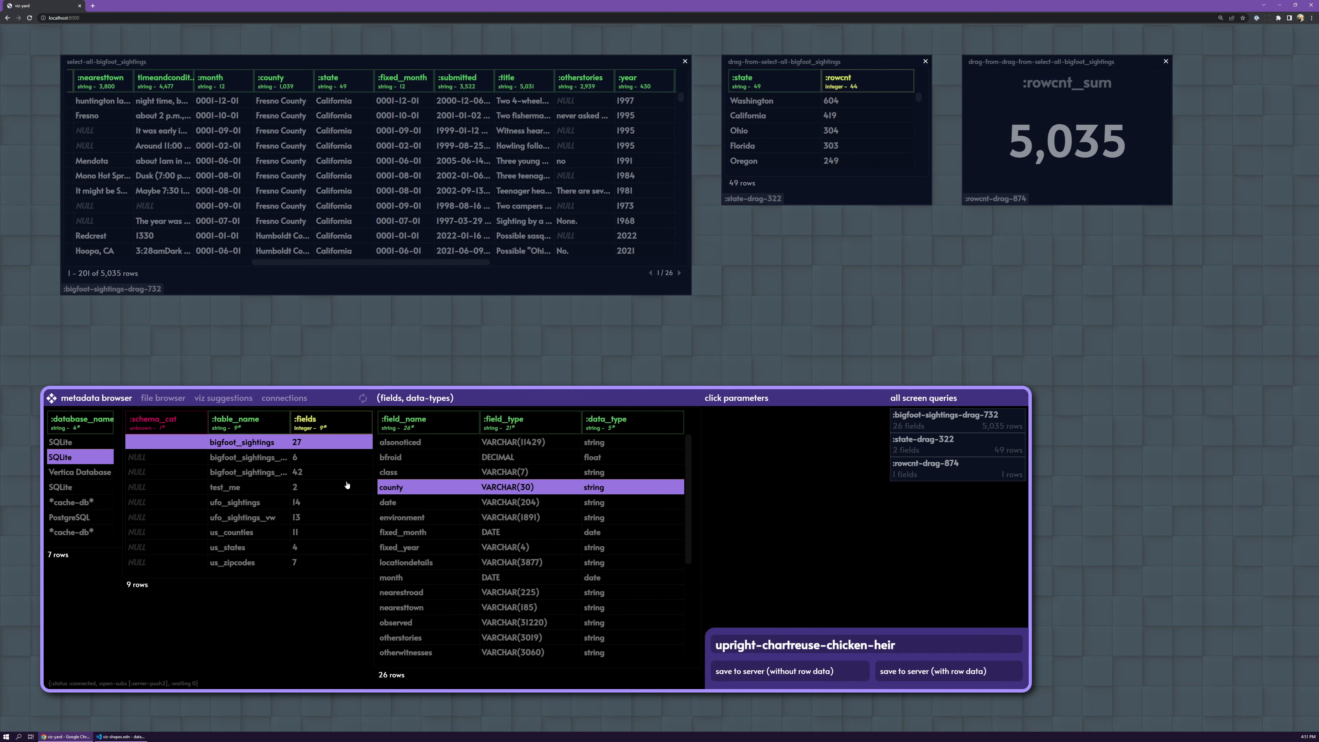
pyautogui.scroll(-4, 420, 583)
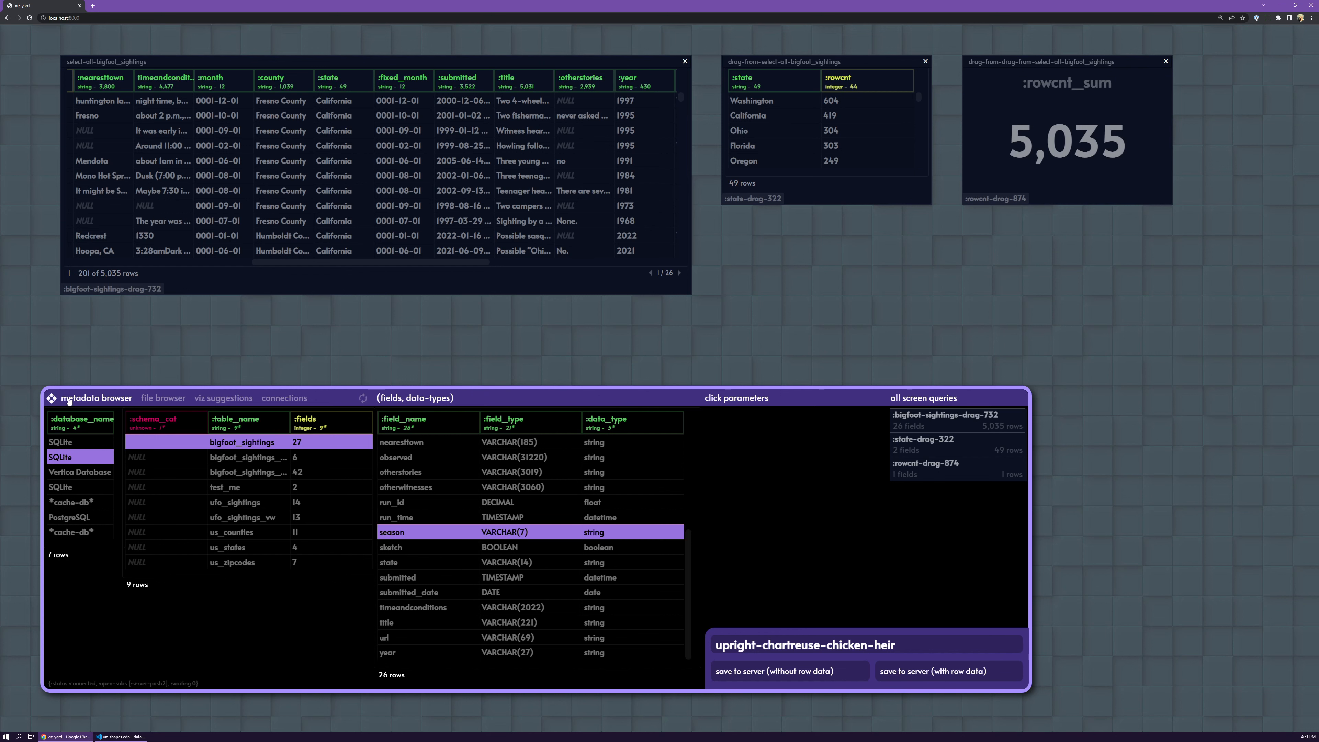
pyautogui.moveTo(357, 523); pyautogui.dragTo(63, 343)
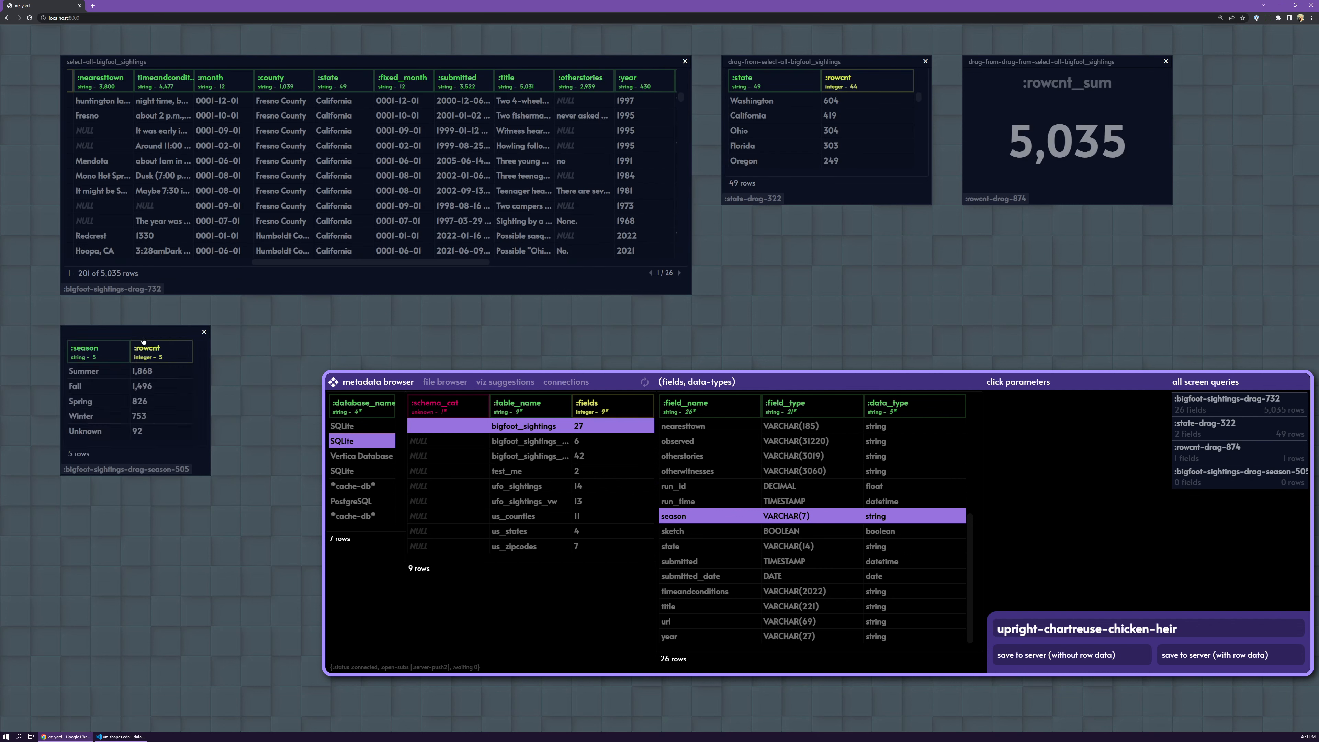
pyautogui.click(142, 330)
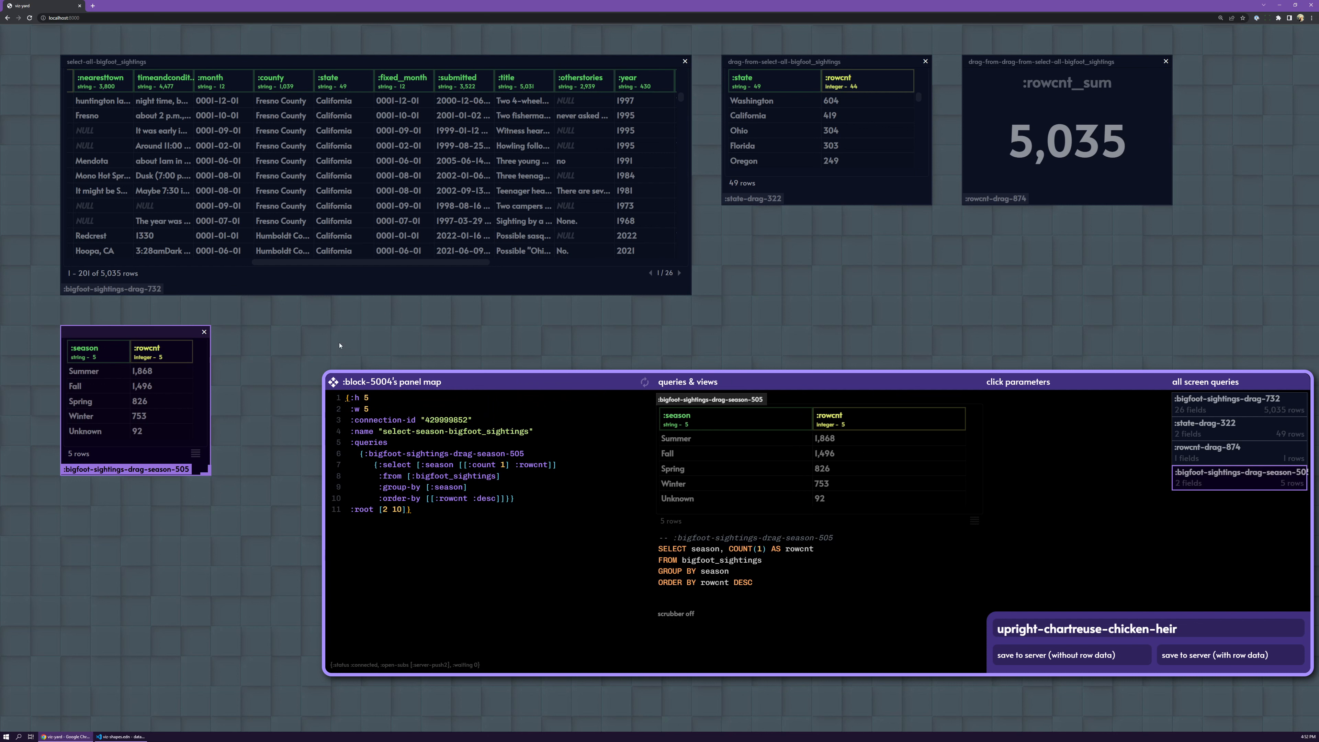
pyautogui.moveTo(123, 327); pyautogui.dragTo(153, 327)
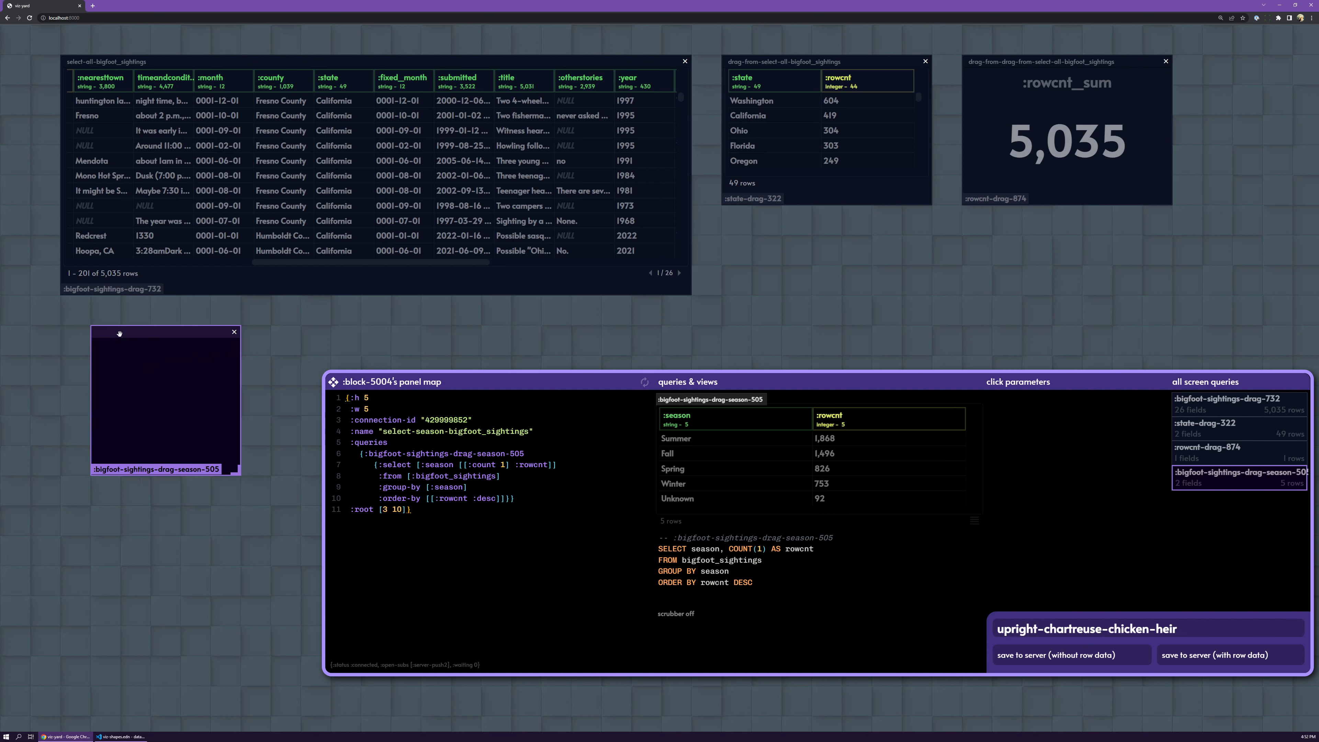
pyautogui.moveTo(333, 382); pyautogui.dragTo(304, 380)
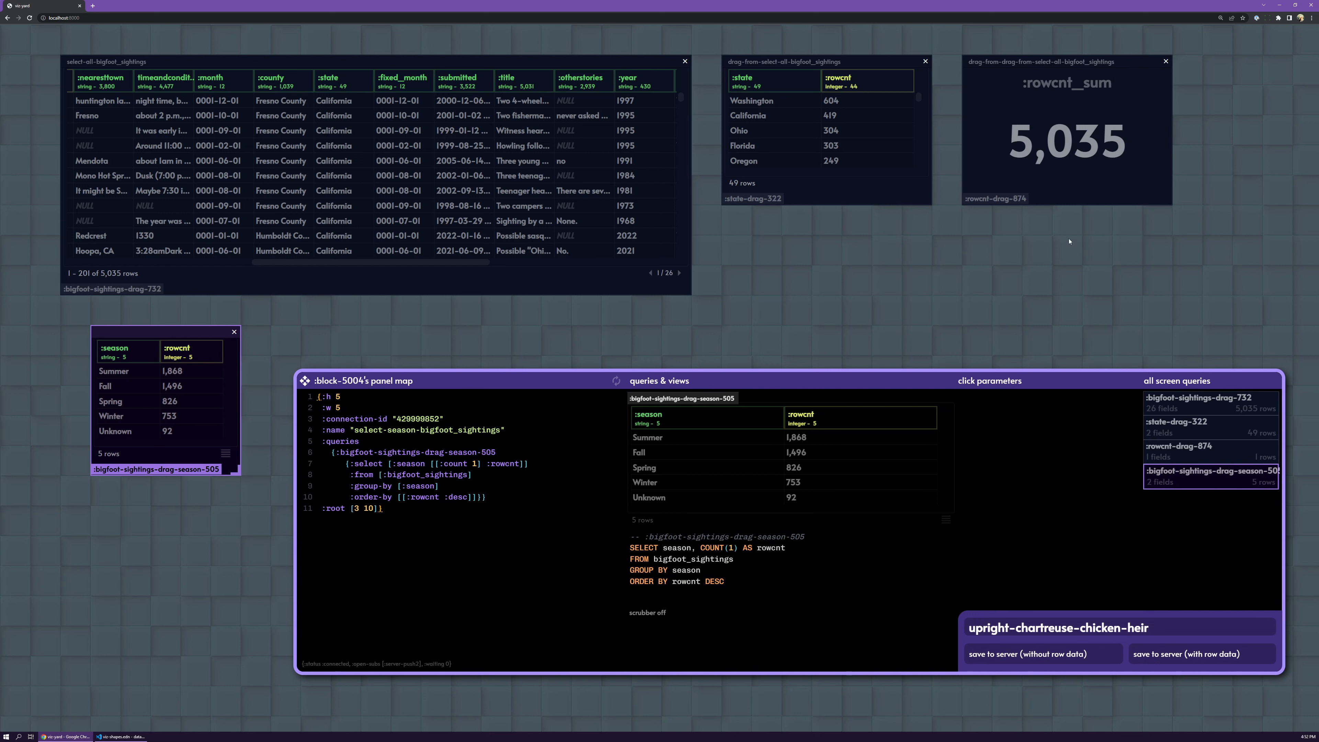
# Select the season block's rows one after another to examine the click parameters, ending on Fall.
pyautogui.click(129, 374)
pyautogui.click(136, 389)
pyautogui.click(133, 405)
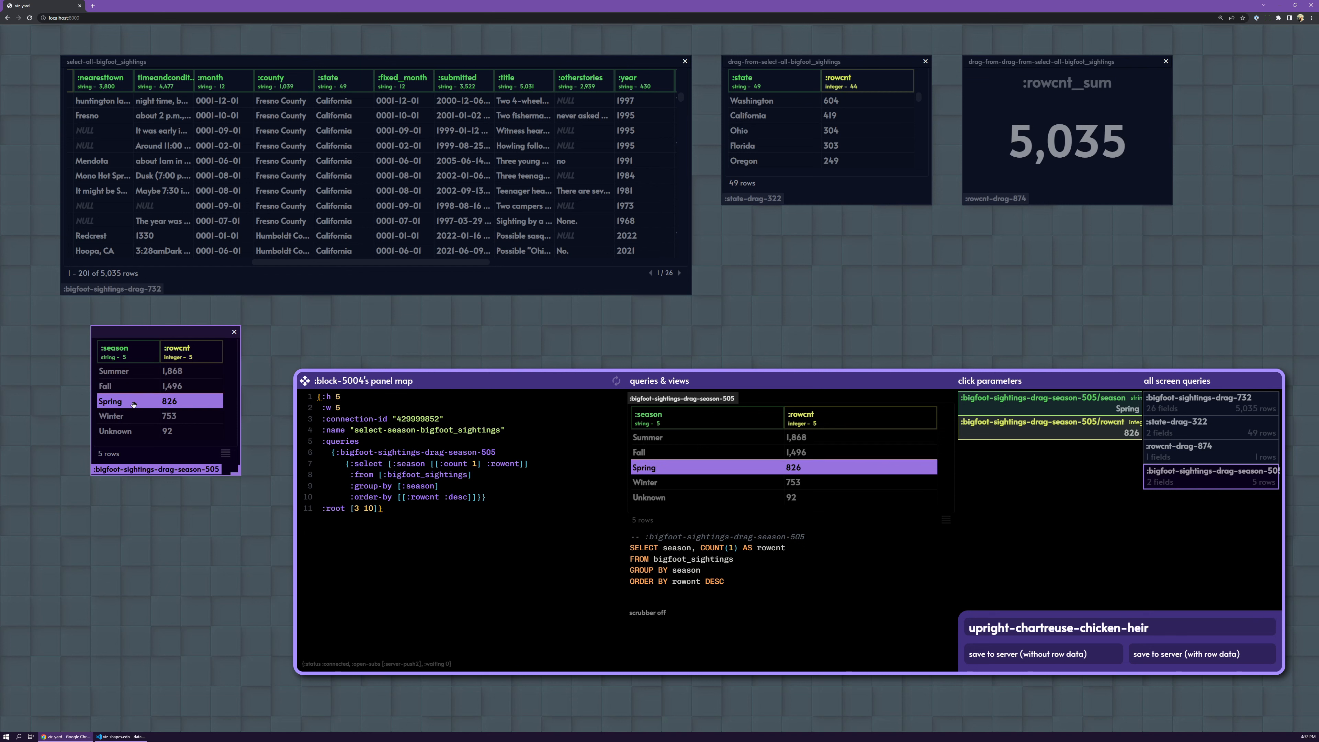
pyautogui.click(134, 404)
pyautogui.click(128, 376)
pyautogui.click(126, 385)
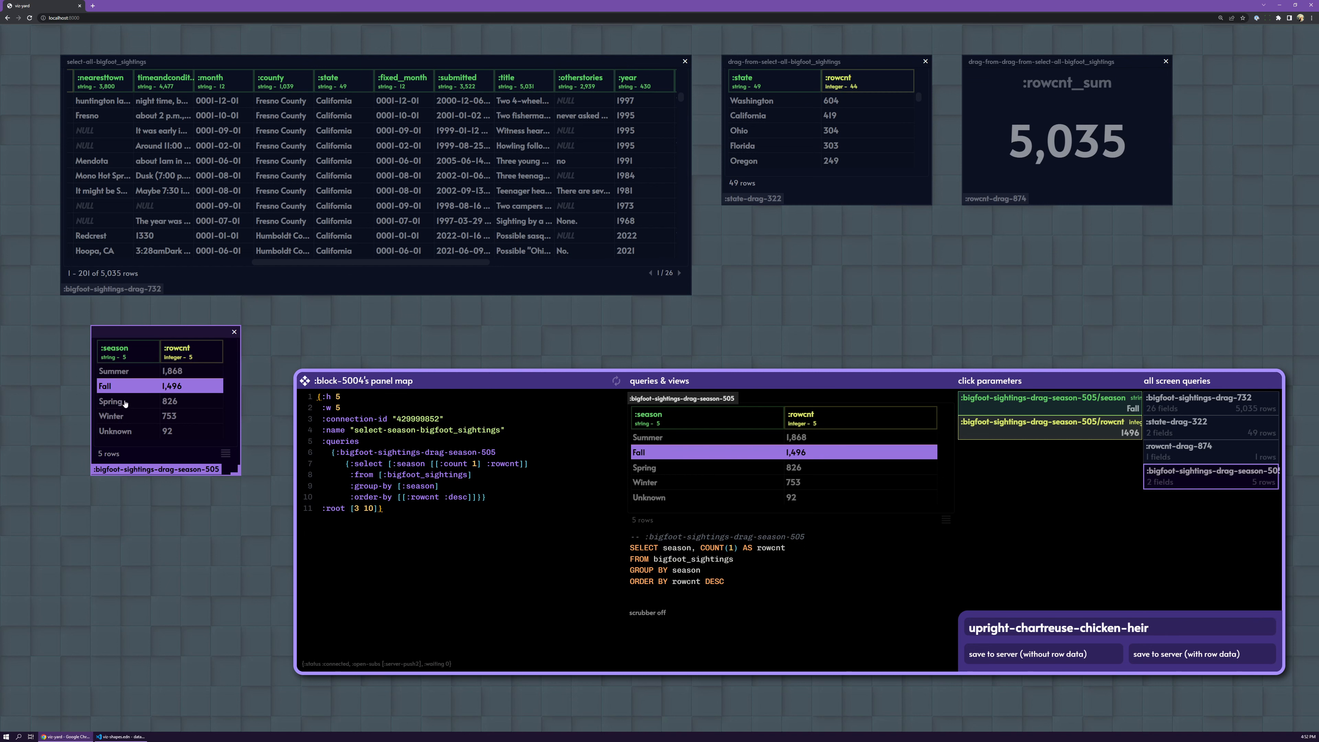
pyautogui.click(124, 403)
pyautogui.click(118, 388)
pyautogui.click(125, 375)
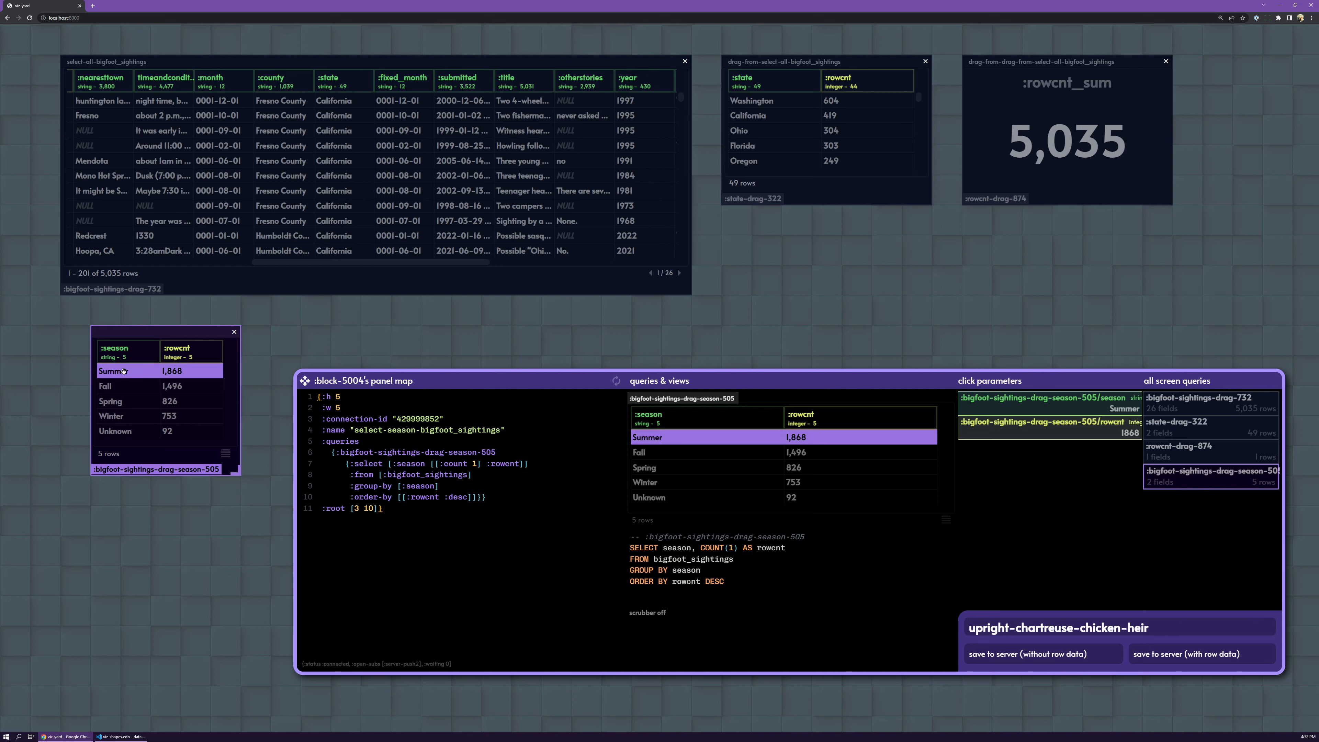
pyautogui.click(128, 387)
pyautogui.click(127, 403)
pyautogui.click(126, 417)
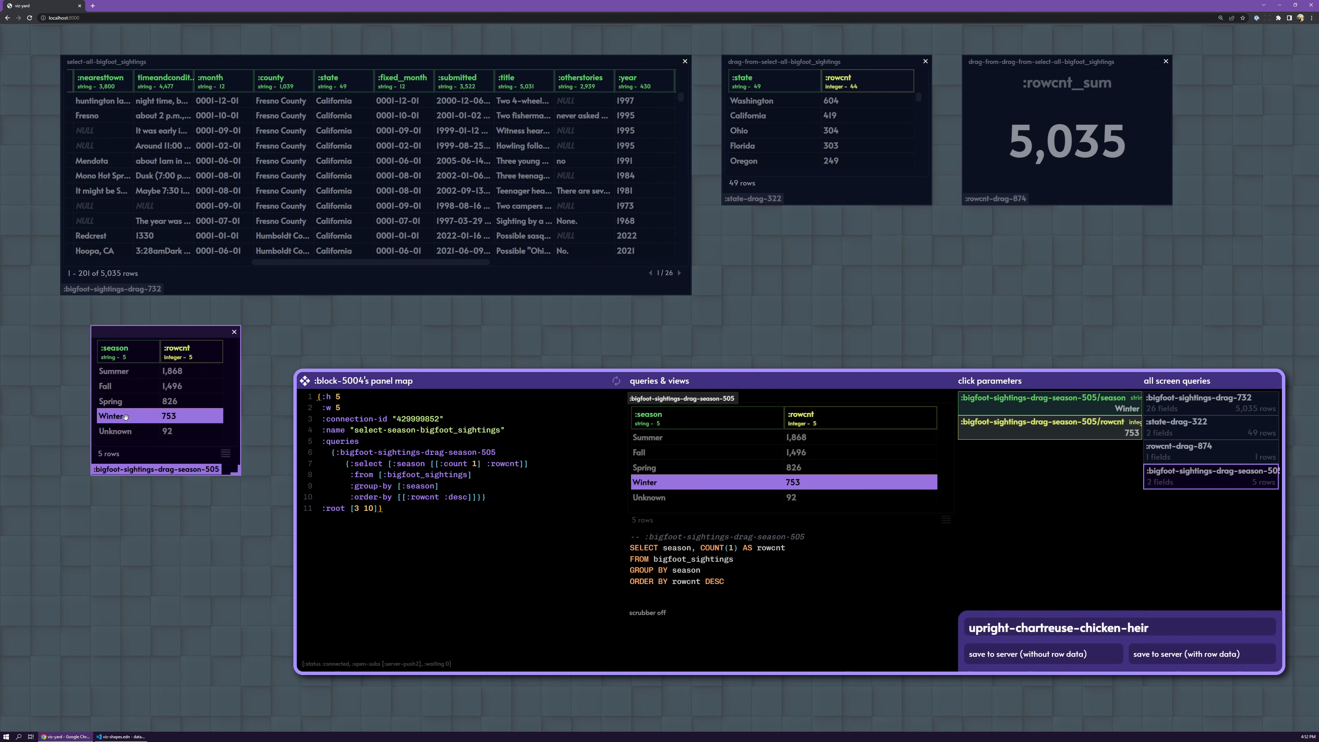
pyautogui.click(126, 431)
pyautogui.click(126, 417)
pyautogui.click(124, 403)
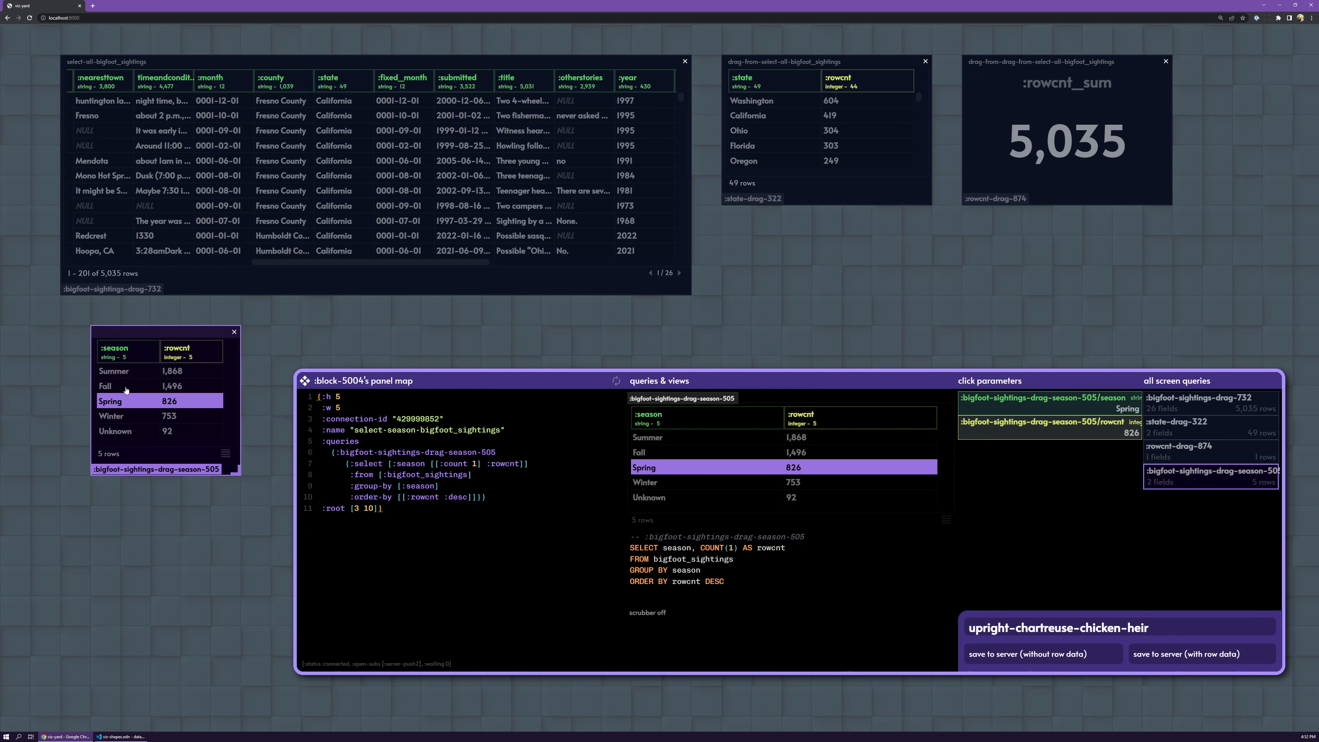
pyautogui.click(125, 385)
pyautogui.click(126, 401)
pyautogui.click(125, 385)
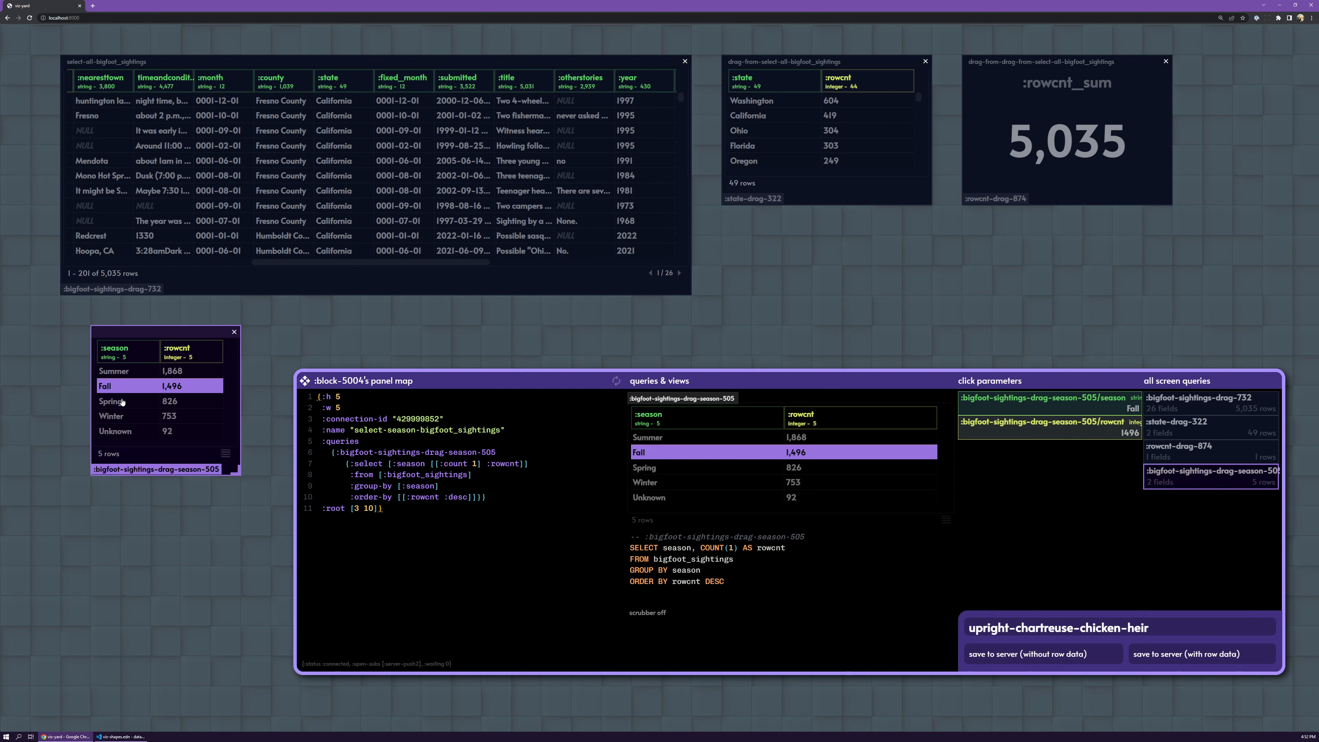
pyautogui.click(127, 401)
pyautogui.click(125, 386)
# Apply the season click parameter as a where= filter on the select-all-bigfoot_sightings block.
pyautogui.moveTo(1104, 405); pyautogui.dragTo(961, 295)
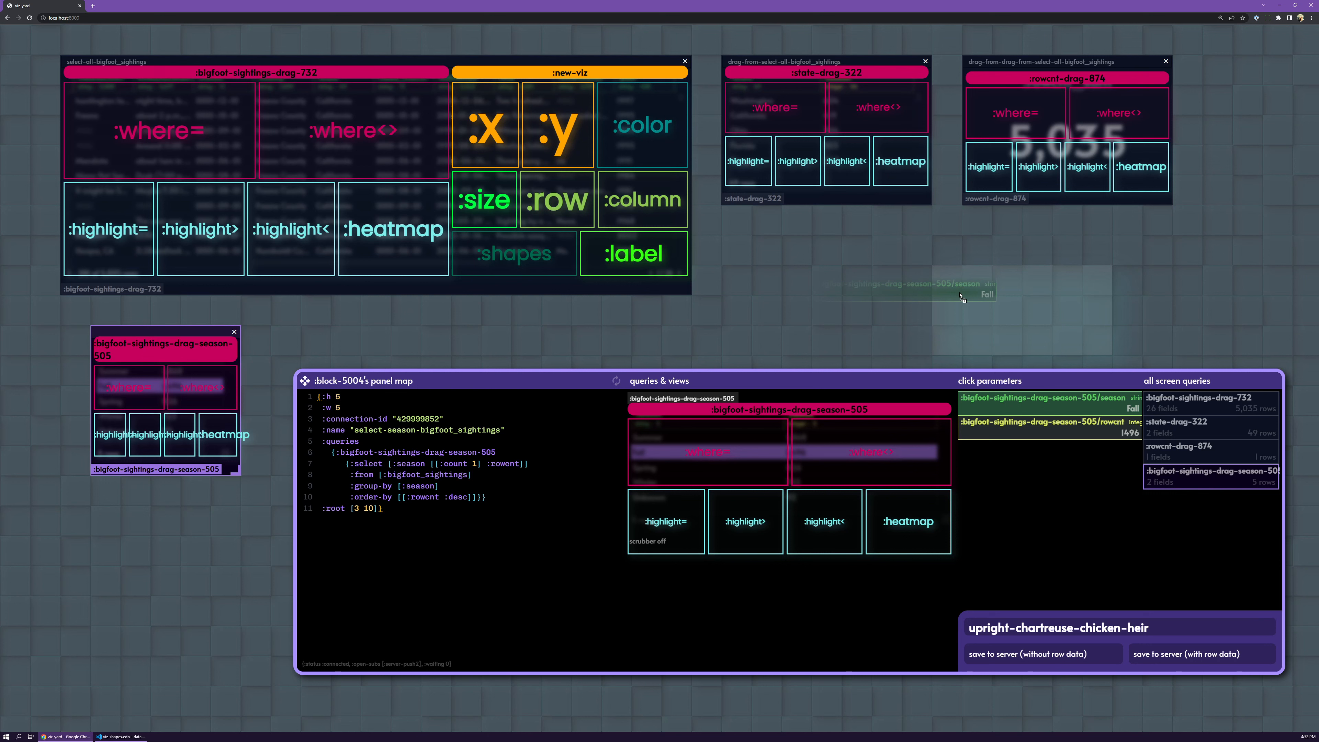
pyautogui.moveTo(960, 294); pyautogui.dragTo(170, 136)
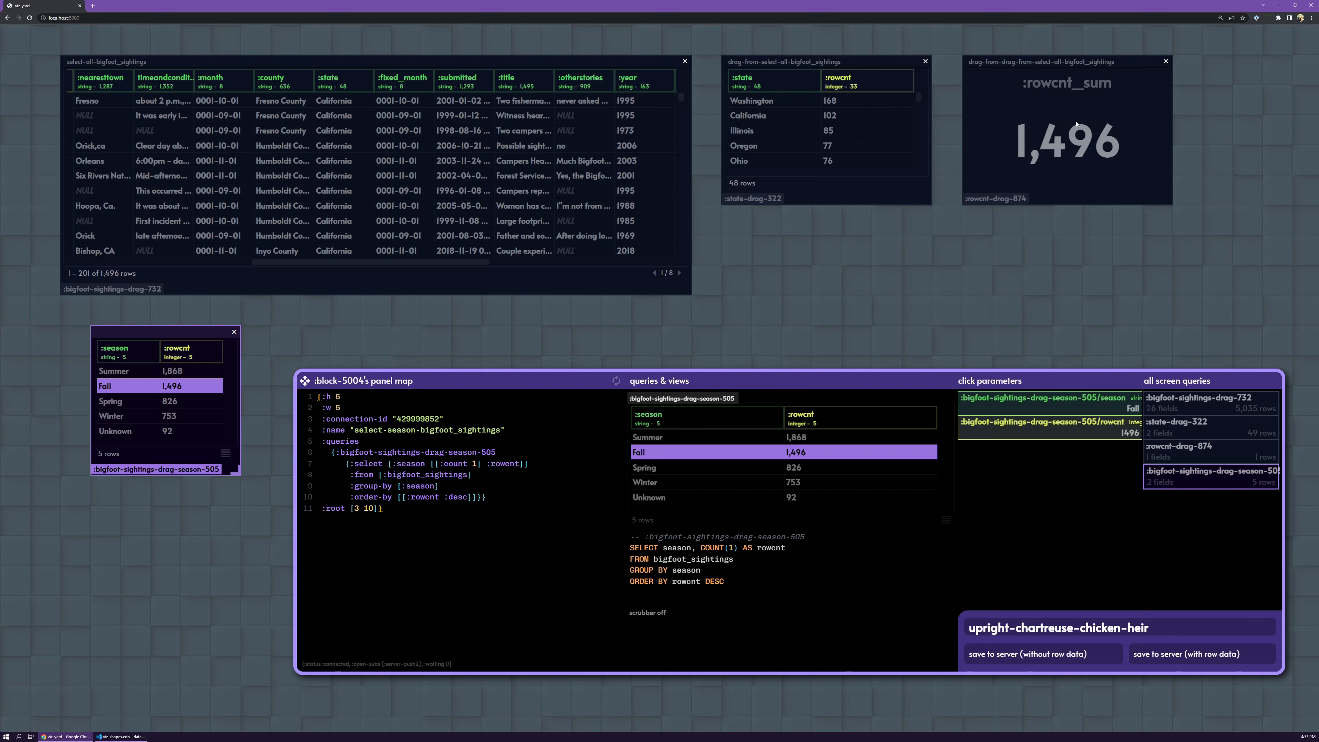
# Switch the season selection among Summer, Fall, Spring, Winter and Unknown to check how the filtered blocks respond, ending on Spring.
pyautogui.click(127, 371)
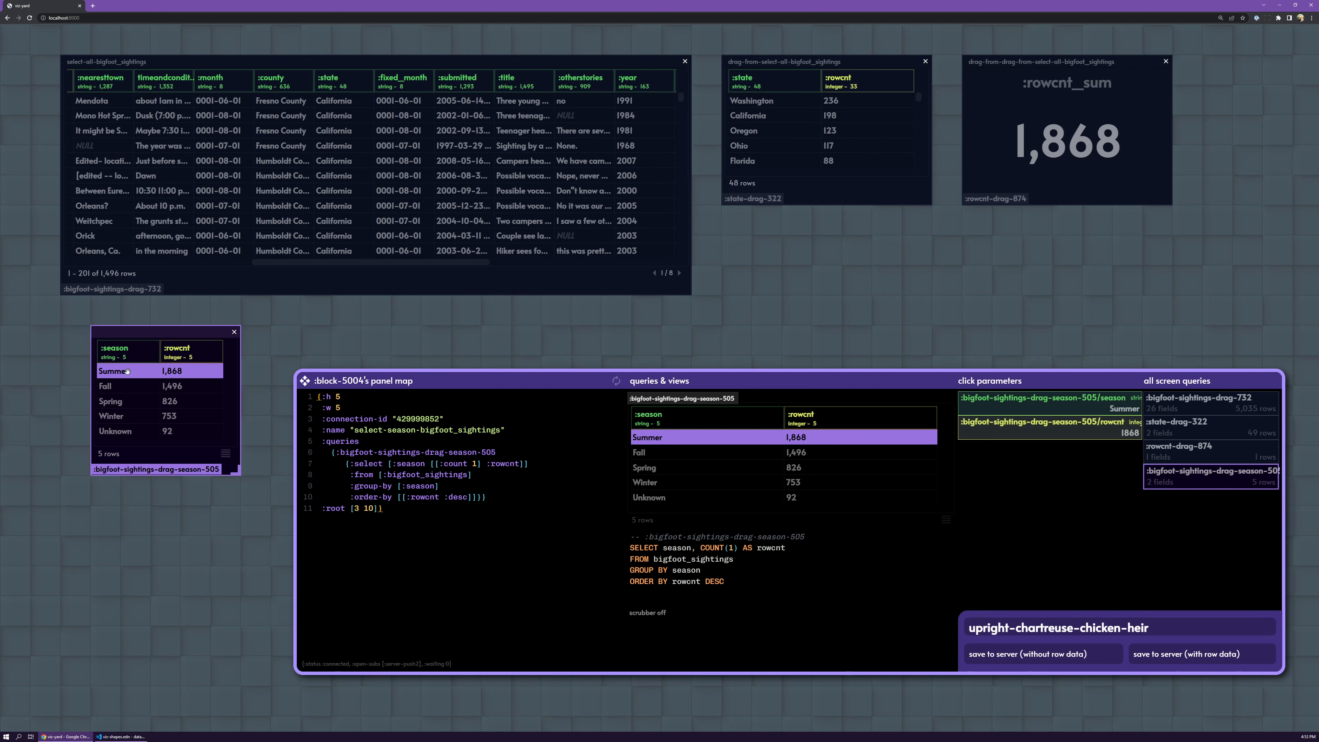
pyautogui.click(131, 384)
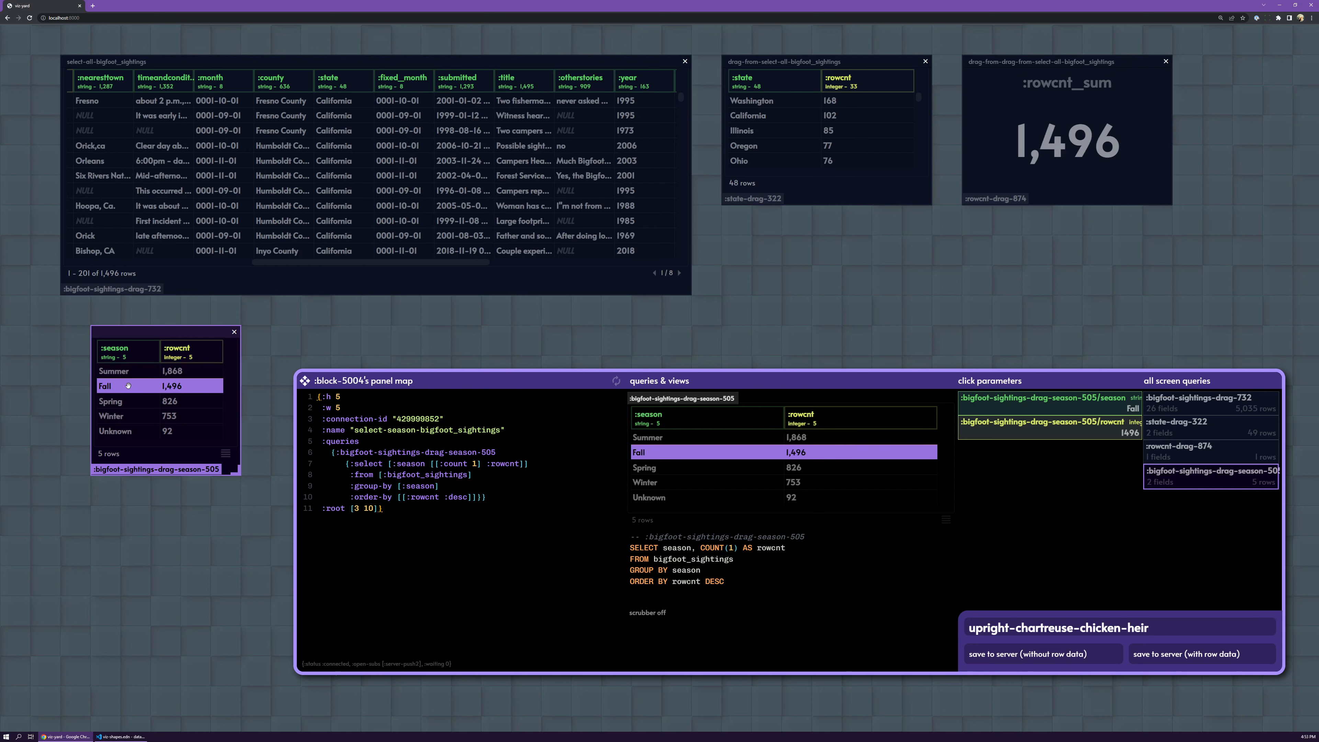
pyautogui.click(127, 404)
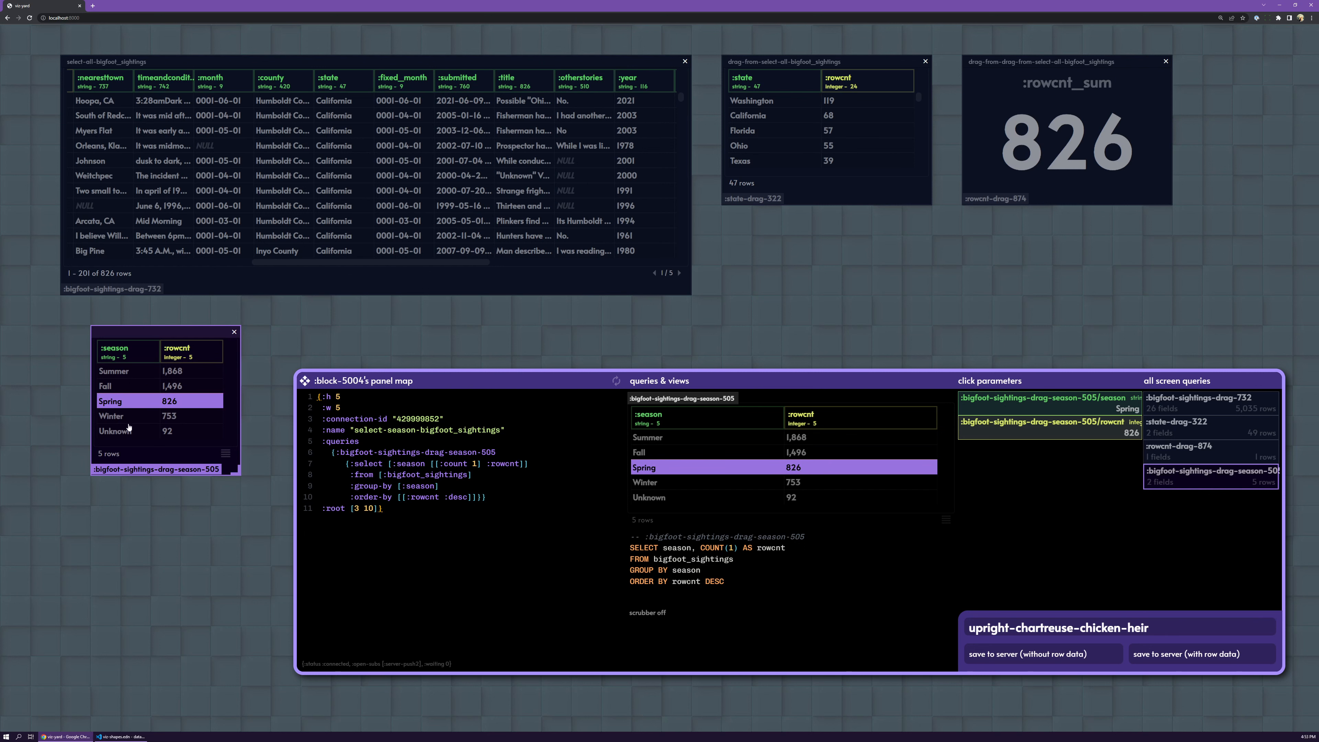
pyautogui.click(125, 417)
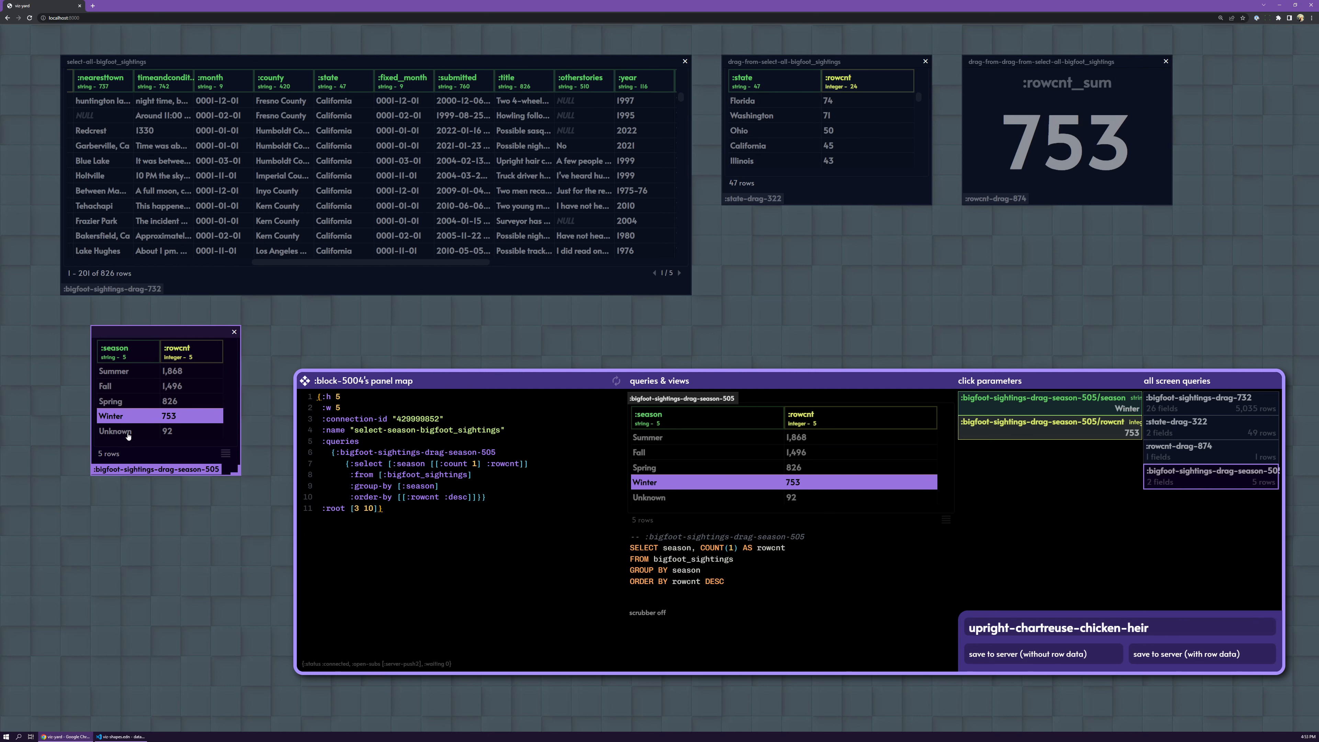
pyautogui.click(128, 435)
pyautogui.click(129, 417)
pyautogui.click(132, 403)
pyautogui.click(132, 387)
pyautogui.click(132, 402)
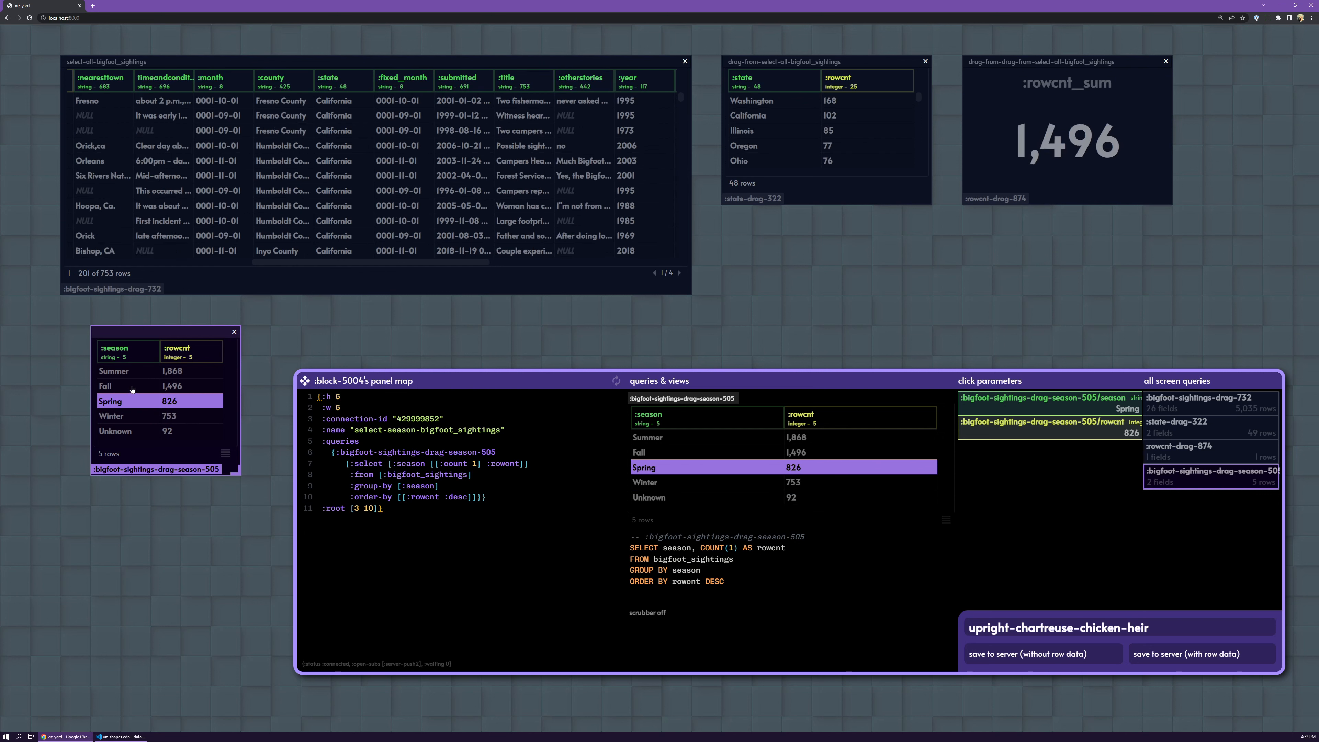
pyautogui.click(131, 387)
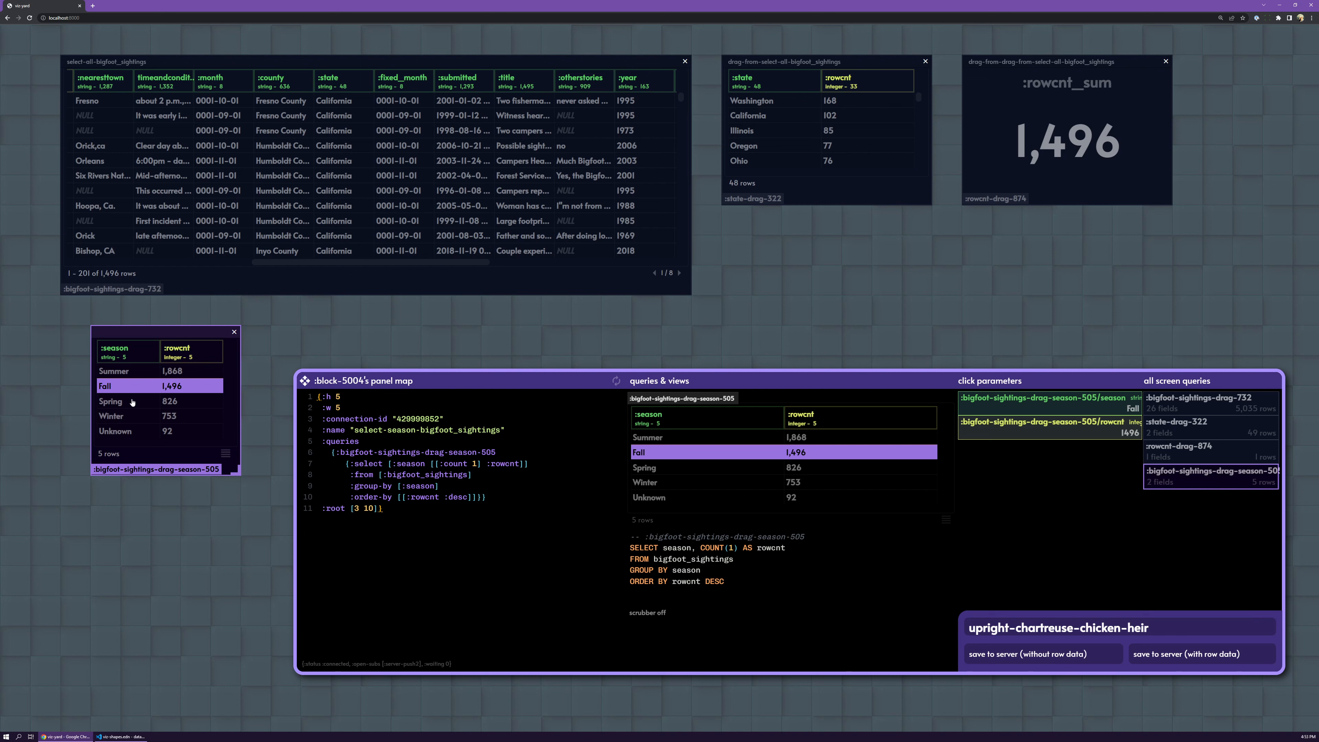
pyautogui.click(133, 402)
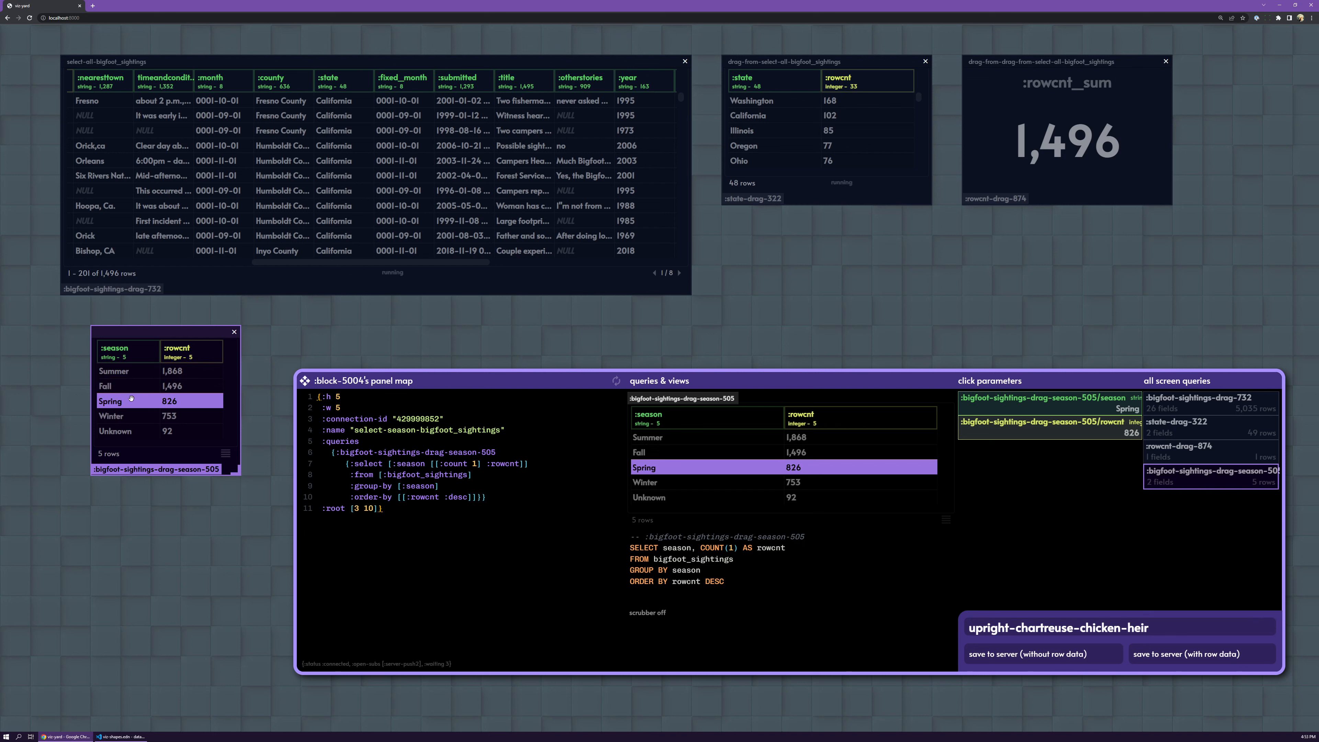
# Place the season click parameter as its own block below the state block and widen it to width 7.
pyautogui.click(1116, 61)
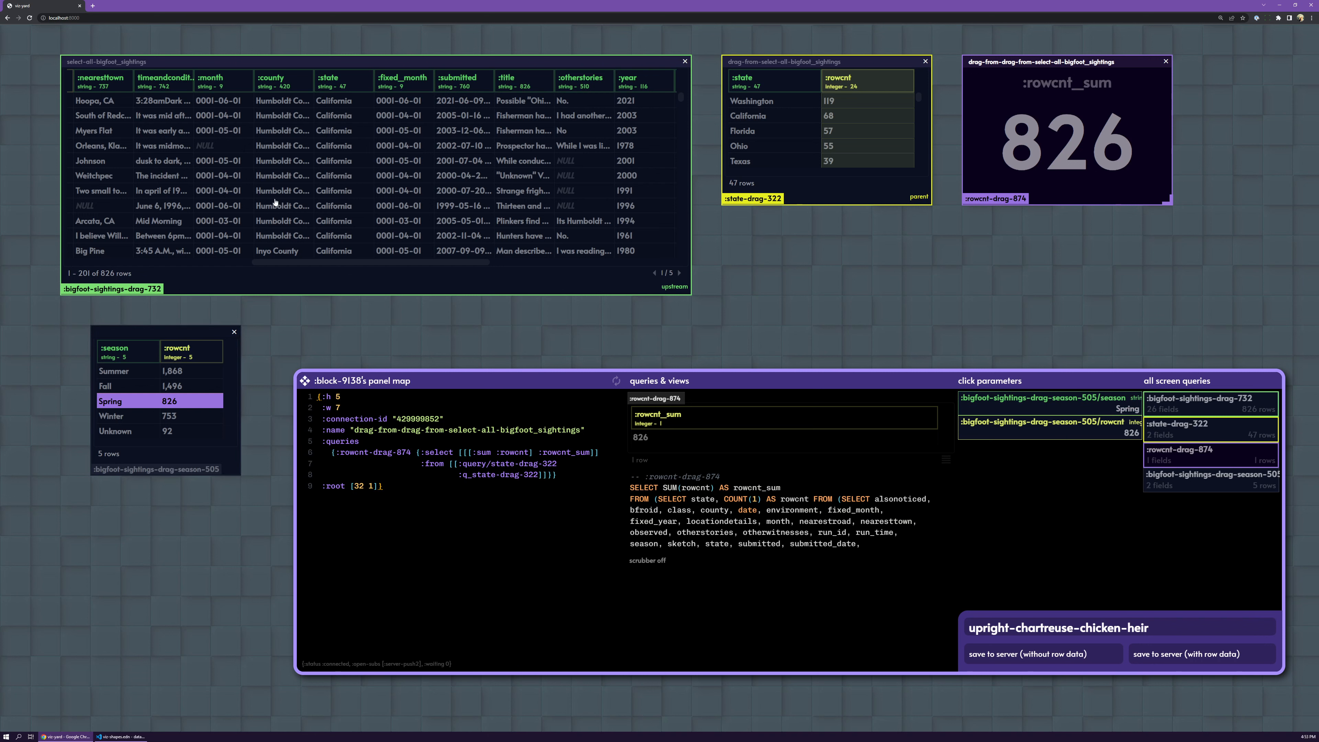
pyautogui.moveTo(1111, 403); pyautogui.dragTo(892, 249)
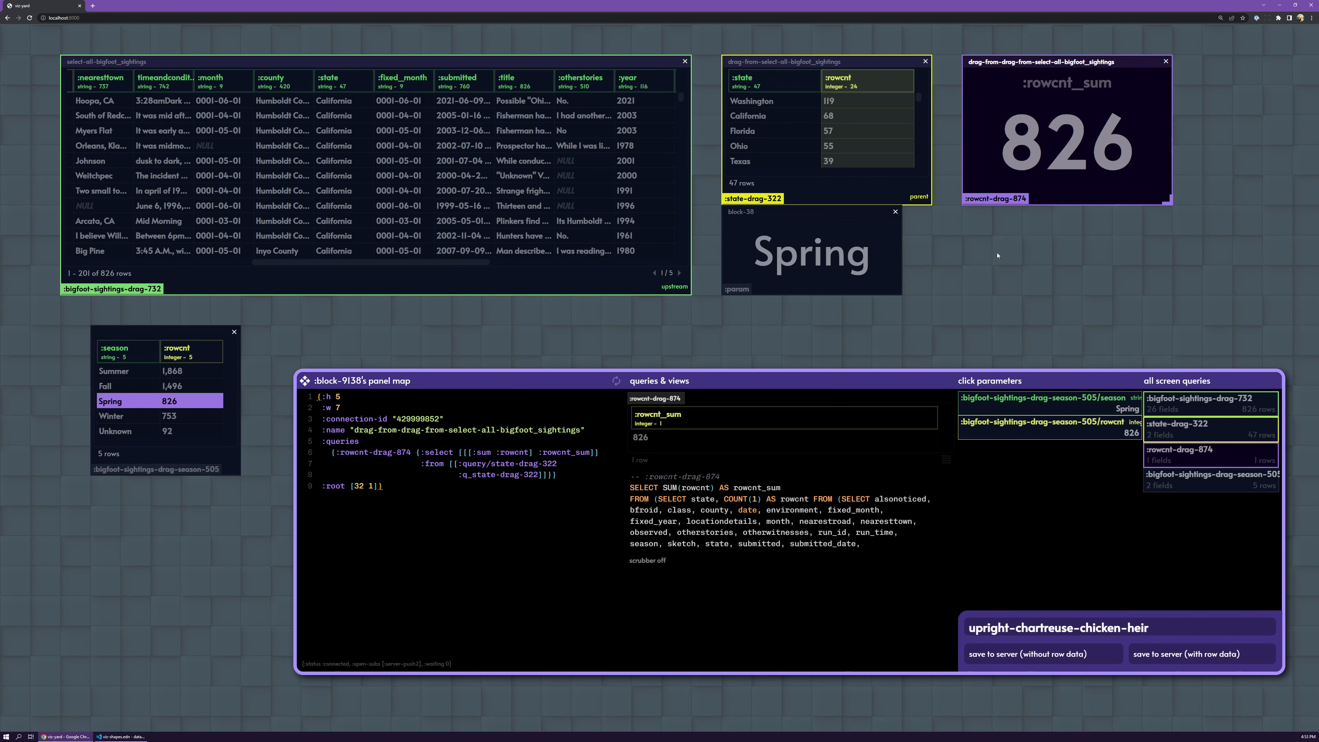
pyautogui.click(830, 216)
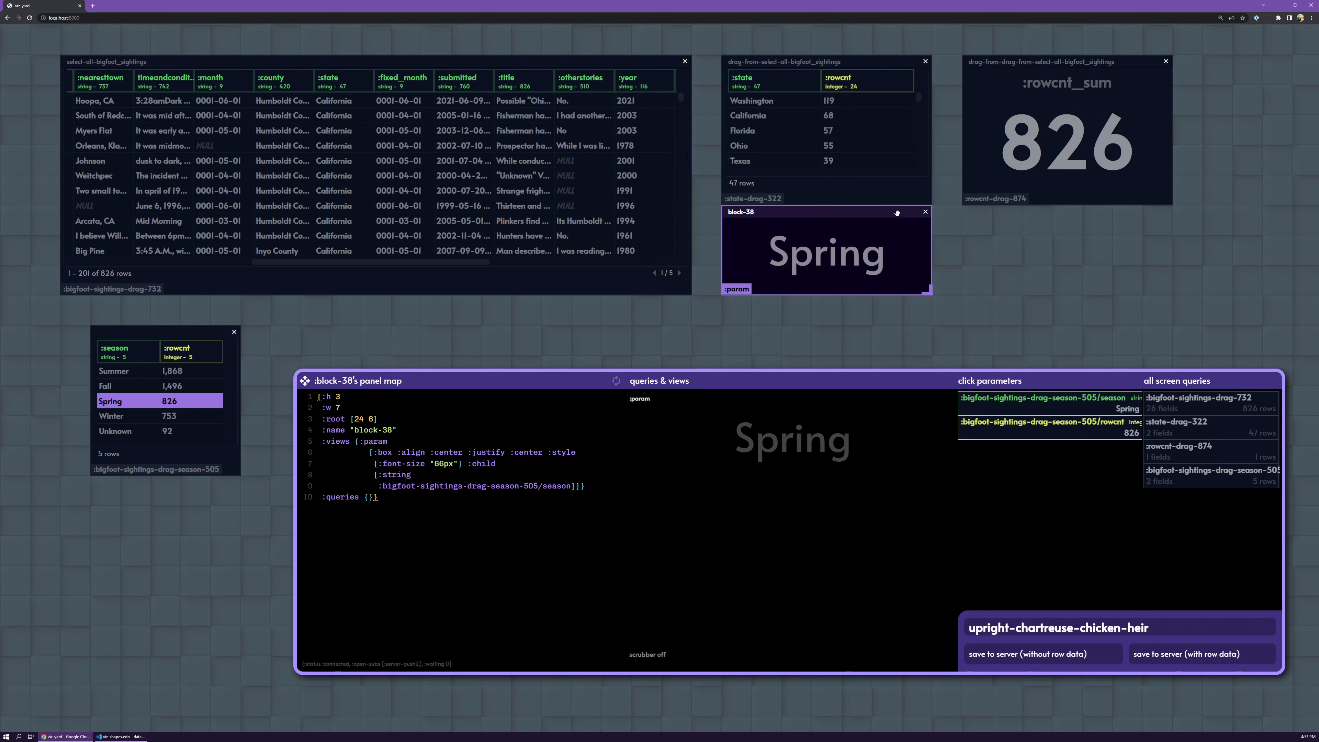
pyautogui.click(998, 276)
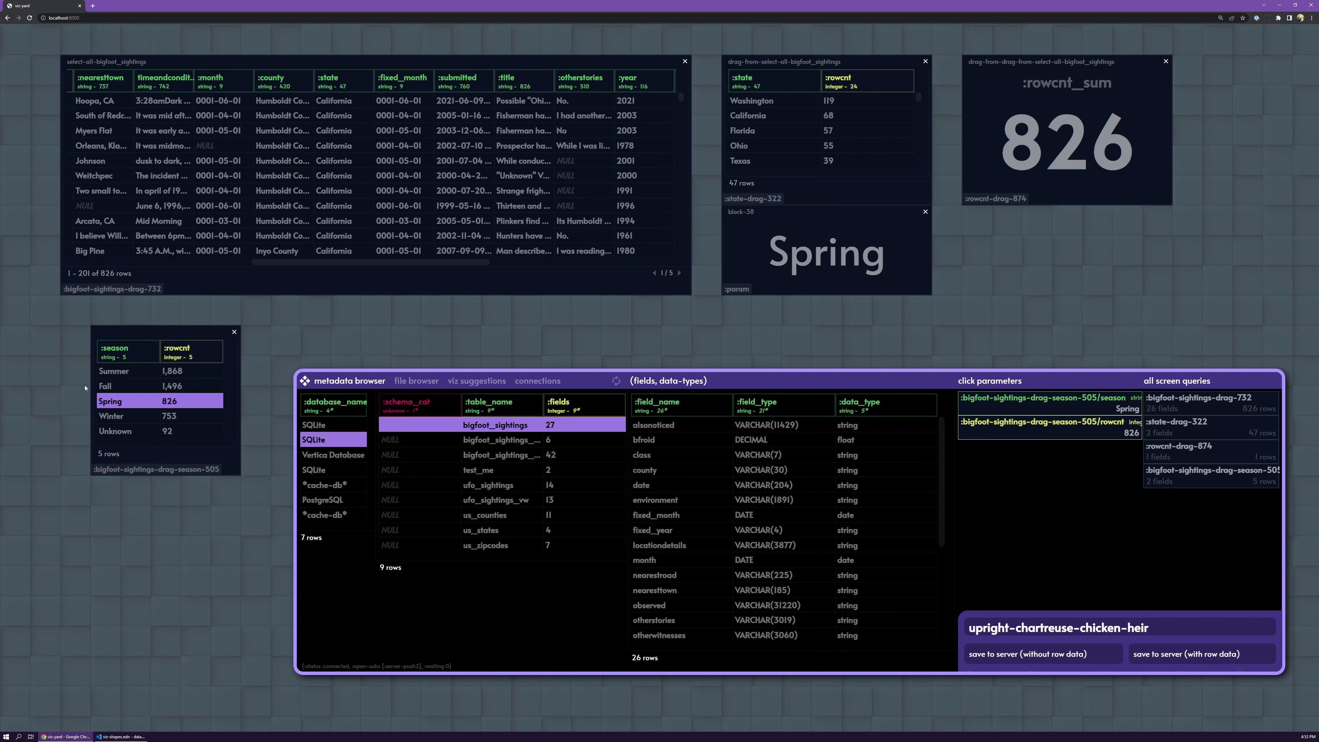
# Change the season selection through Fall, Summer and Spring to Unknown to check the new parameter block.
pyautogui.click(121, 388)
pyautogui.click(121, 373)
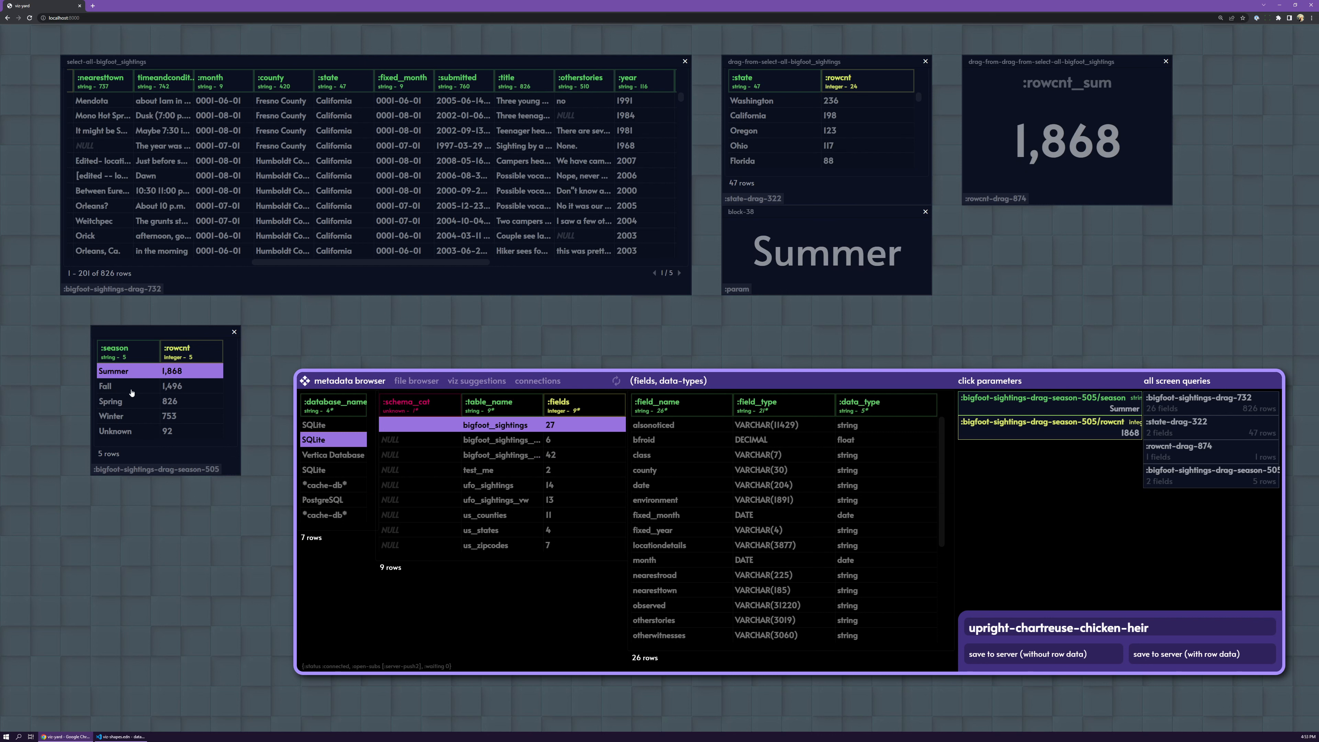
pyautogui.click(129, 405)
pyautogui.click(128, 429)
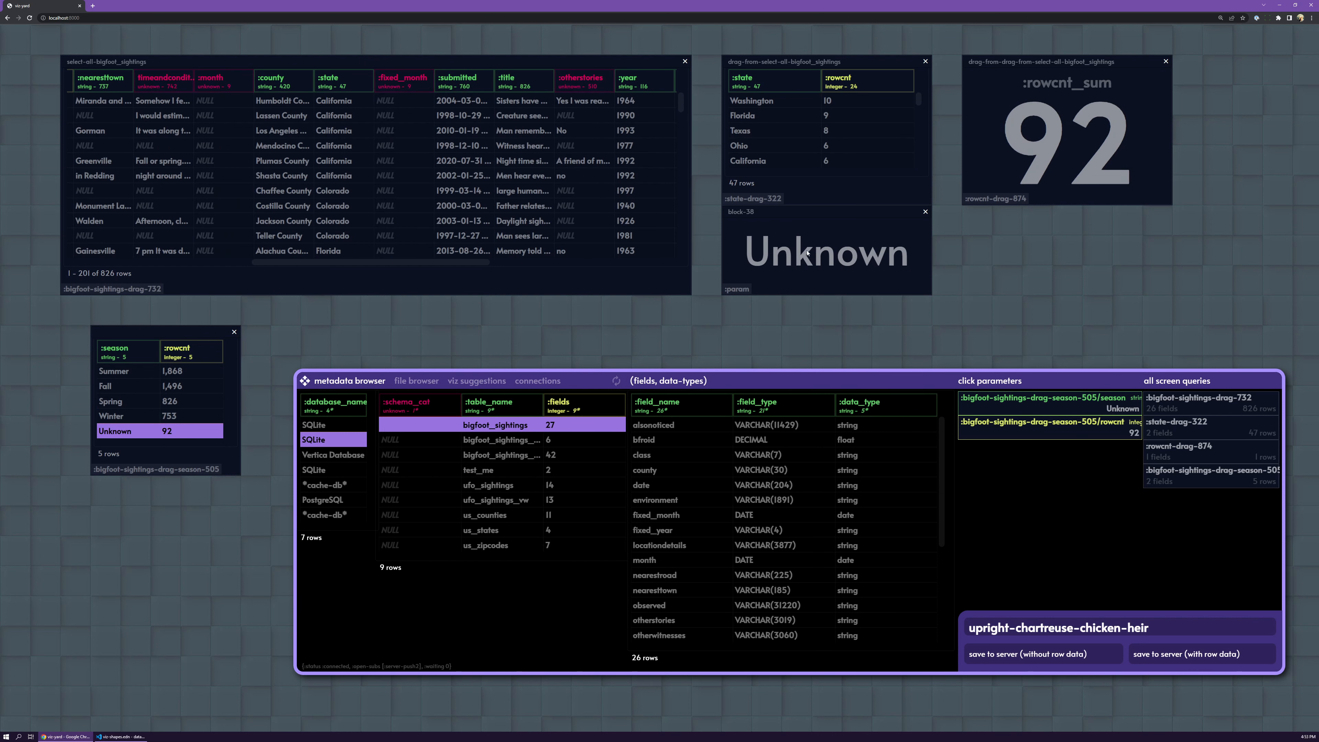
# Examine the season where clause of the select-all-bigfoot_sightings block and look across its remaining columns.
pyautogui.click(525, 57)
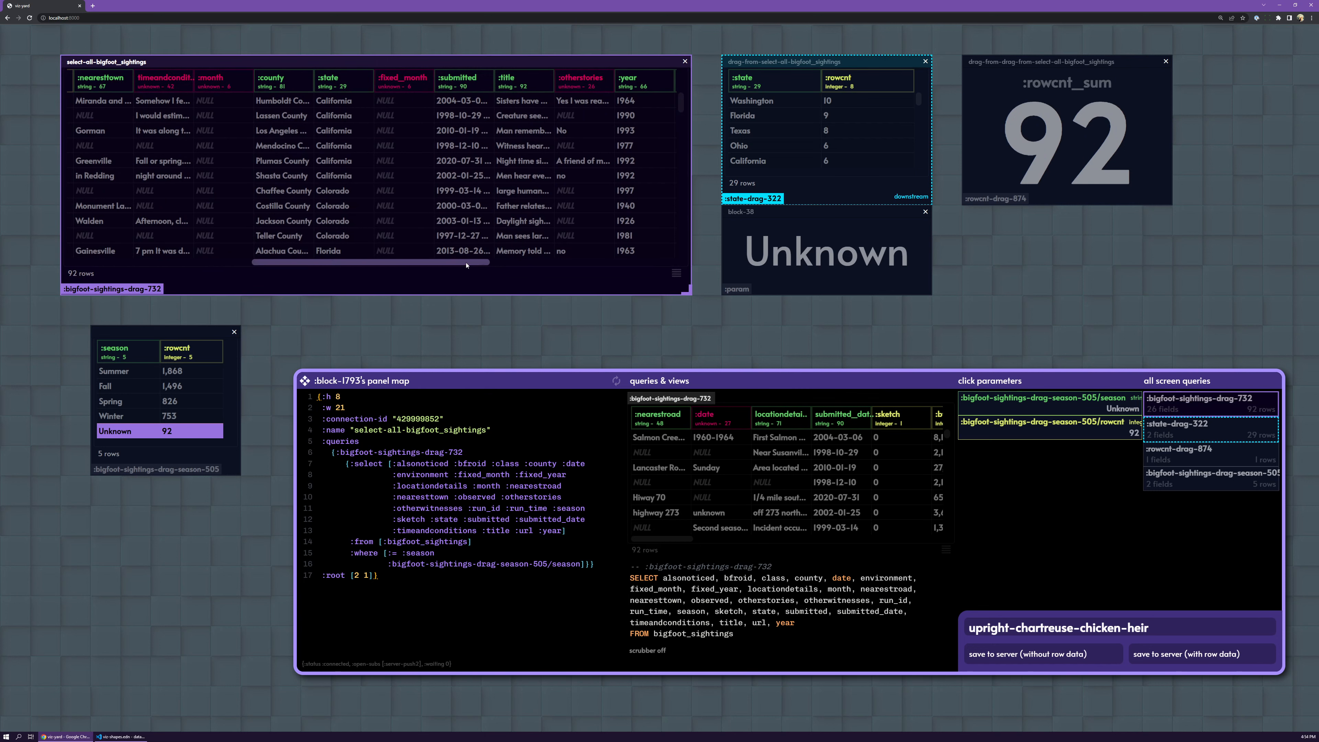
pyautogui.hscroll(5, 512, 268)
pyautogui.hscroll(5, 556, 285)
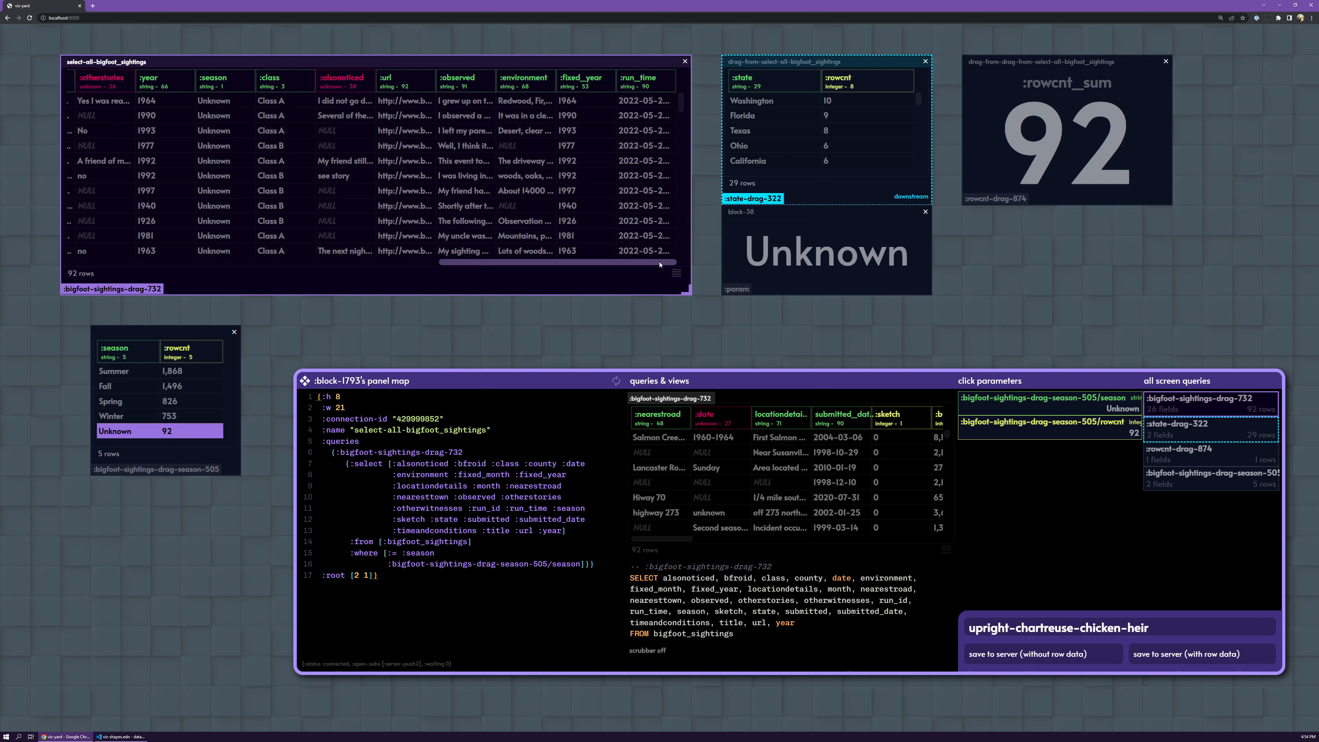
# Derive a county row-count block from the select-all-bigfoot_sightings county column and place it below the rowcnt_sum block.
pyautogui.moveTo(660, 264); pyautogui.dragTo(441, 251)
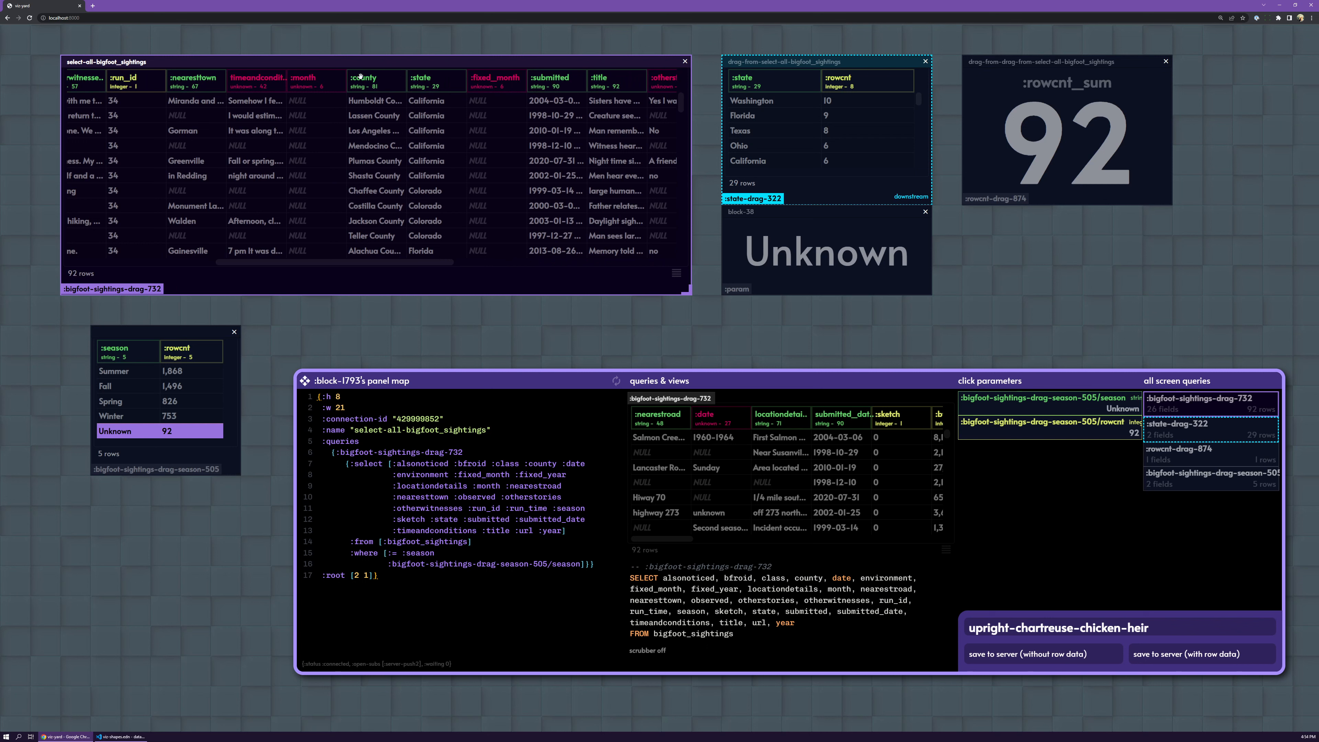
pyautogui.moveTo(360, 76); pyautogui.dragTo(1124, 213)
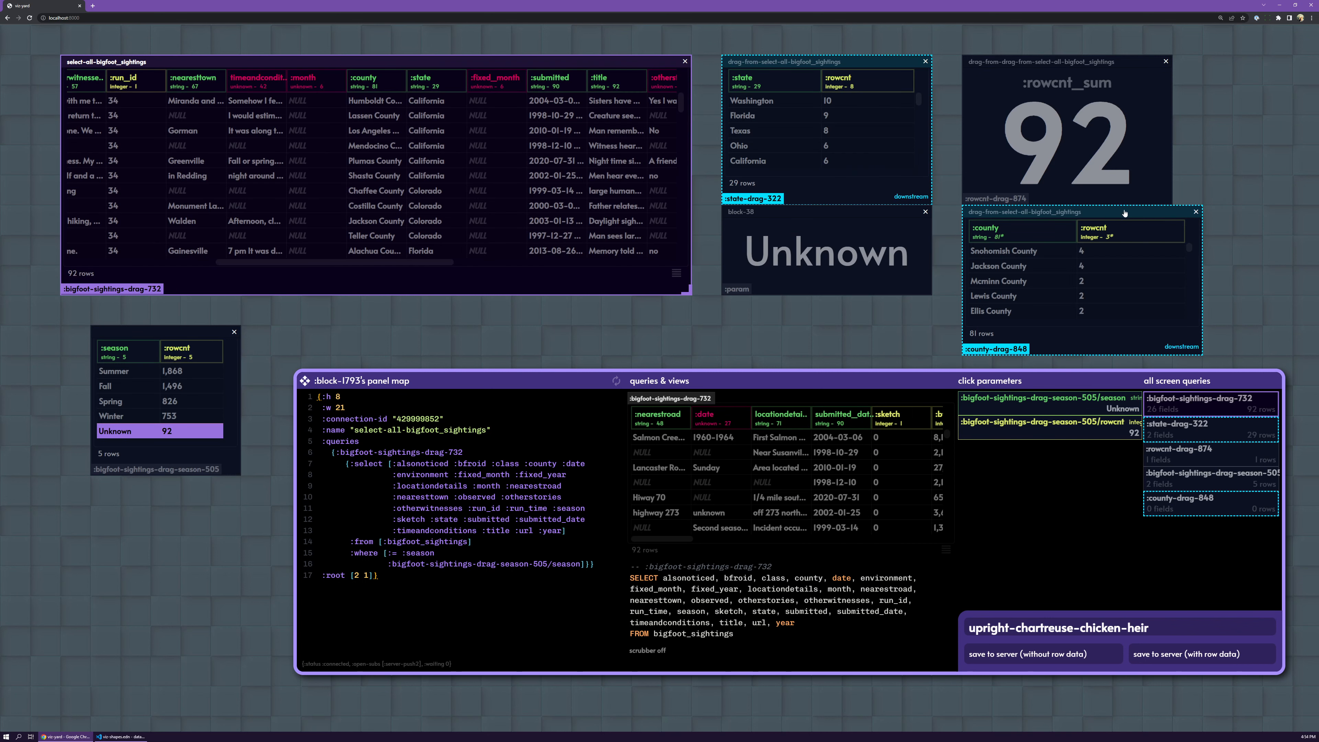
# Switch the season selection through Spring, Winter, Unknown and Summer to check how the county block responds.
pyautogui.click(156, 403)
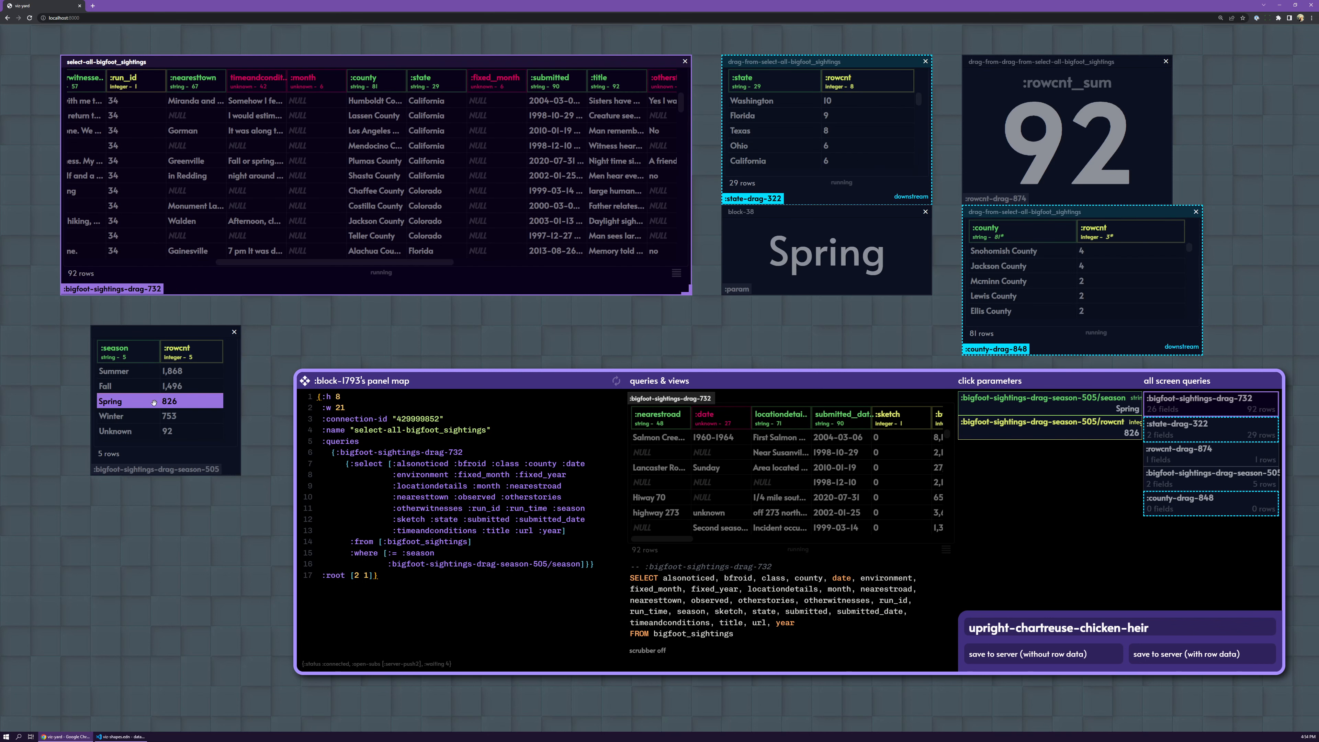
pyautogui.click(139, 417)
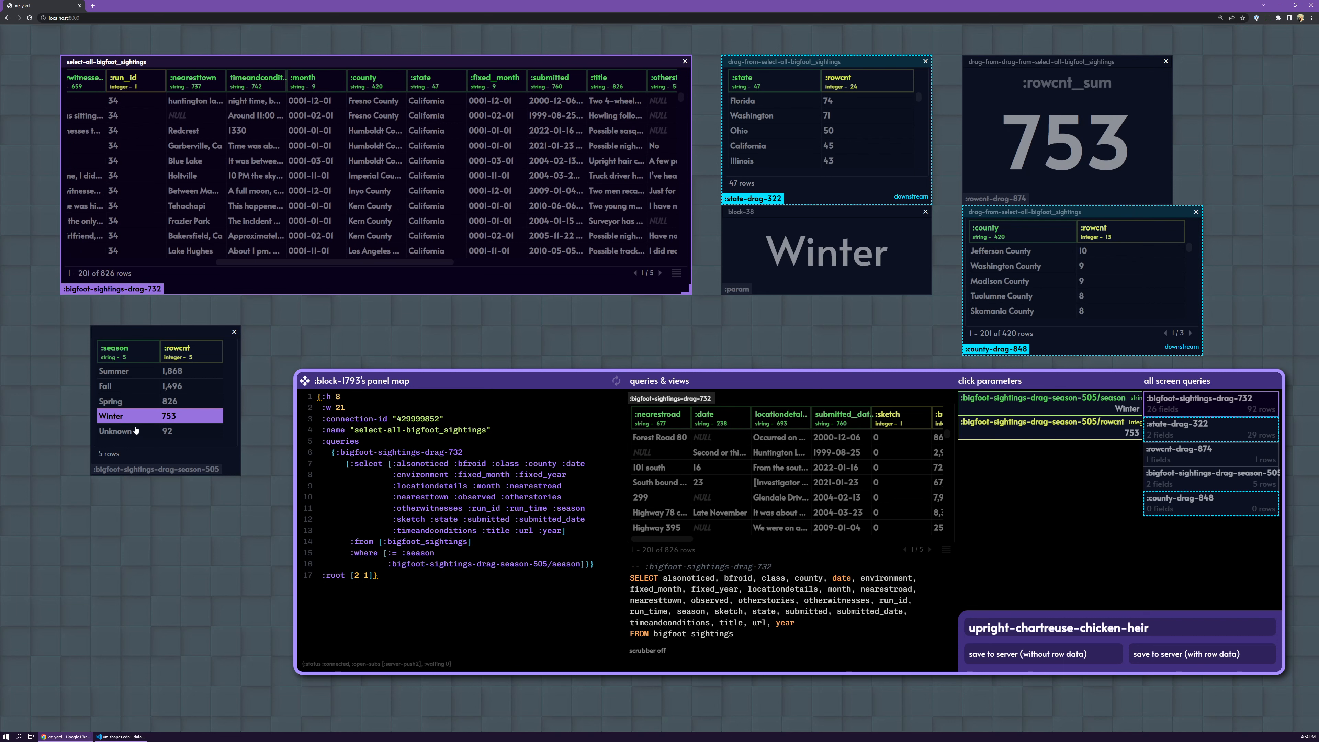
pyautogui.click(139, 431)
pyautogui.click(124, 370)
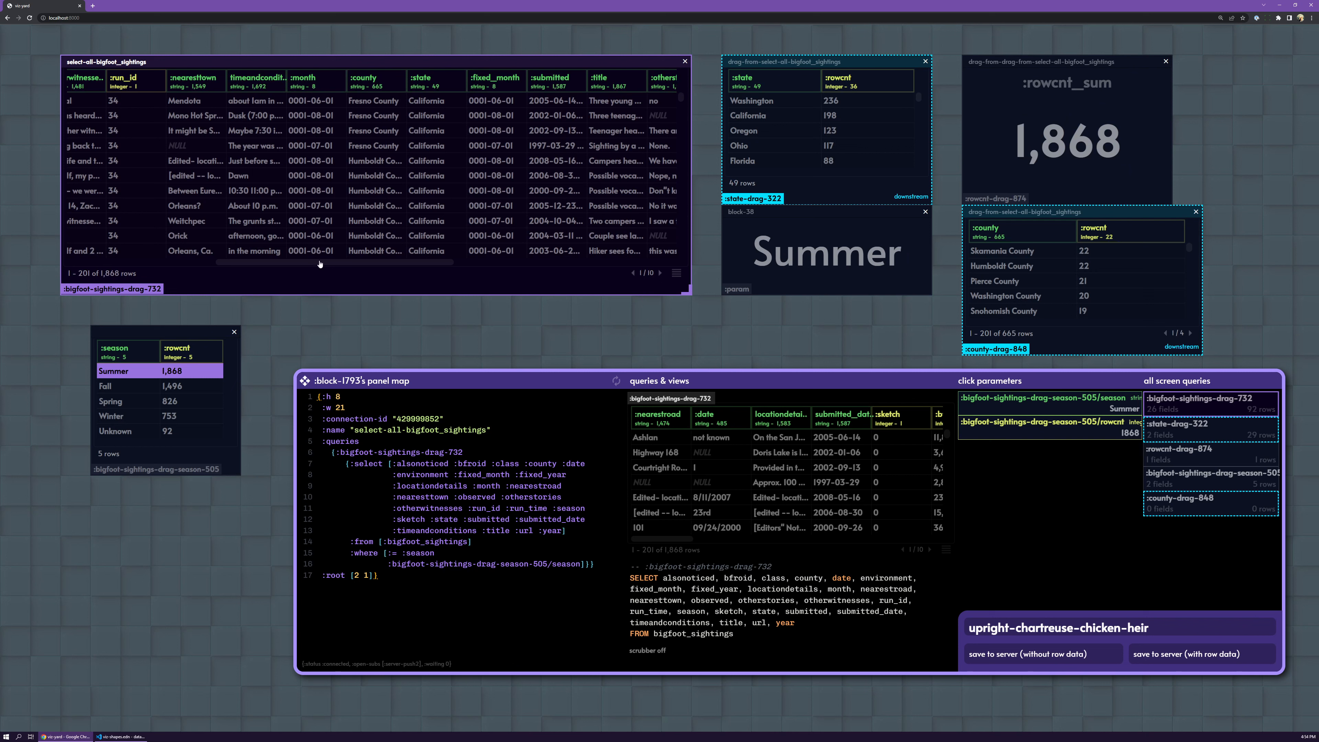
# Move the season block directly beneath the select-all-bigfoot_sightings block and derive a class row-count block beside it.
pyautogui.click(304, 381)
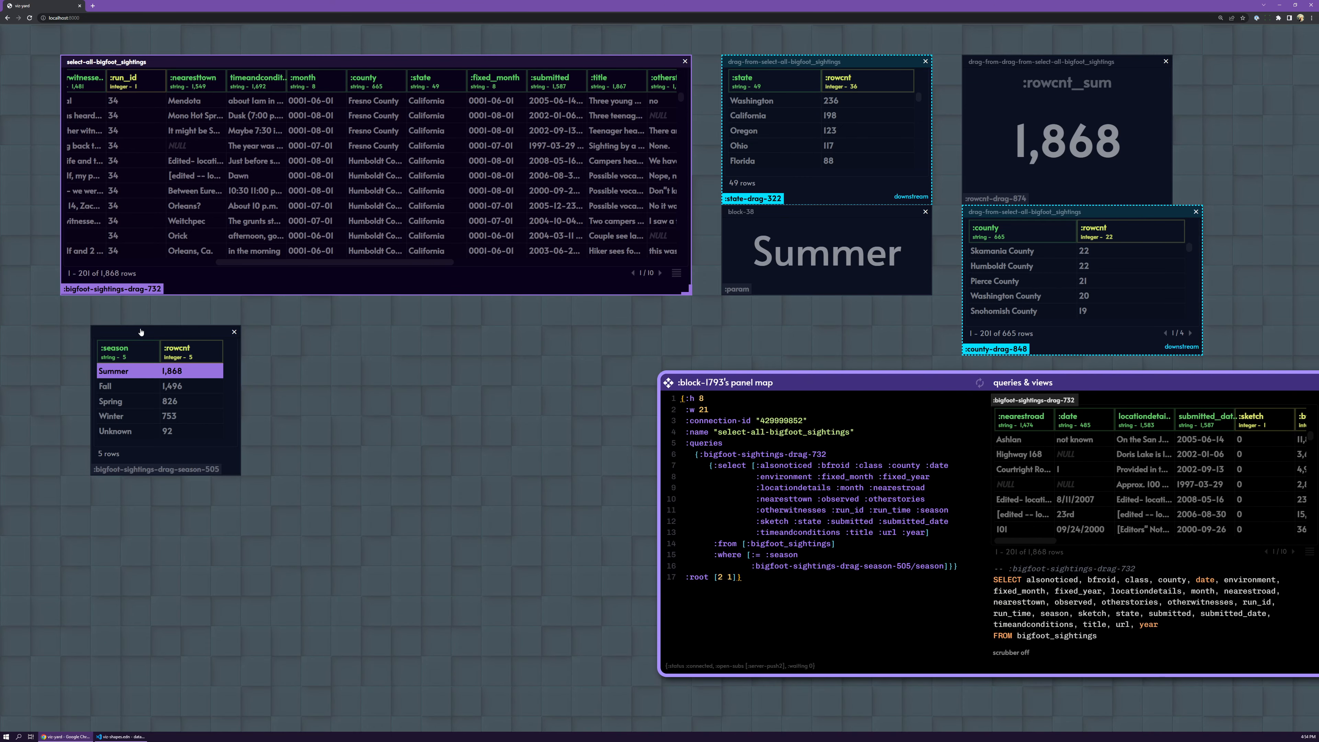
pyautogui.moveTo(140, 331); pyautogui.dragTo(111, 301)
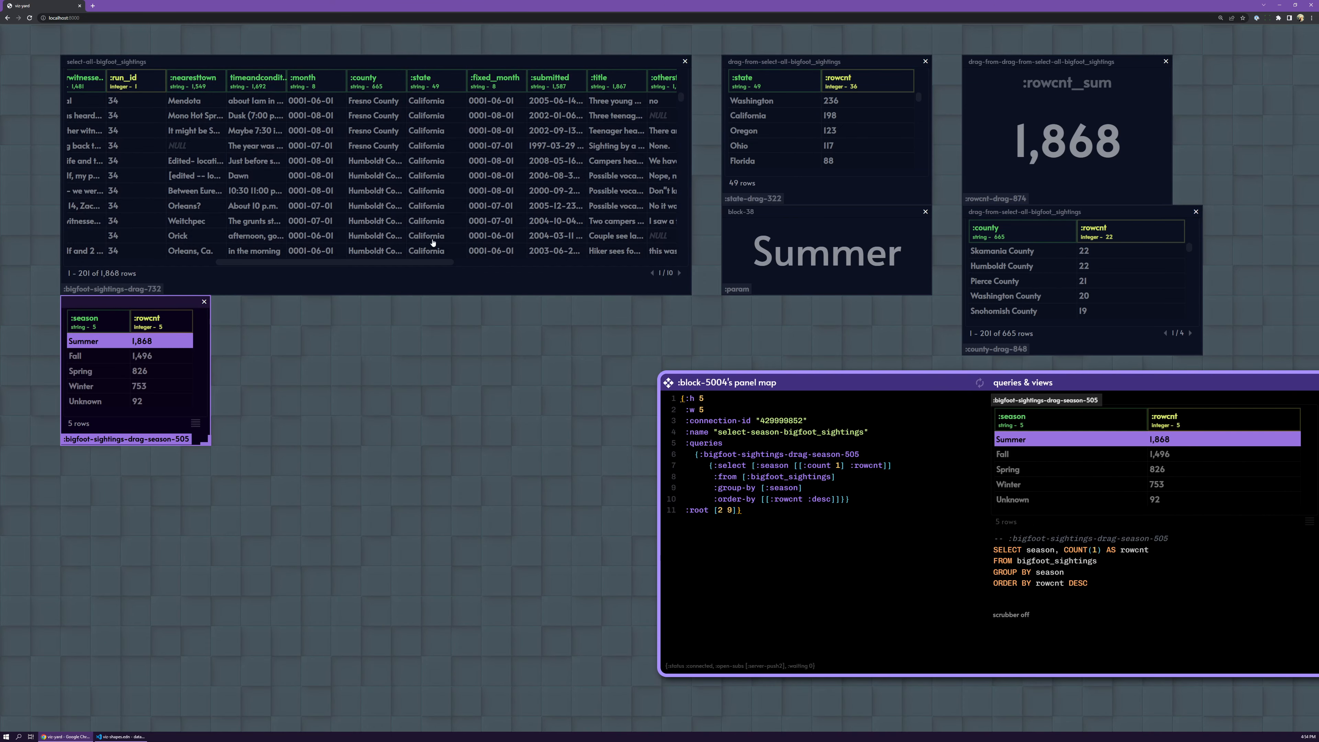
pyautogui.moveTo(396, 260); pyautogui.dragTo(525, 273)
pyautogui.moveTo(531, 80); pyautogui.dragTo(253, 333)
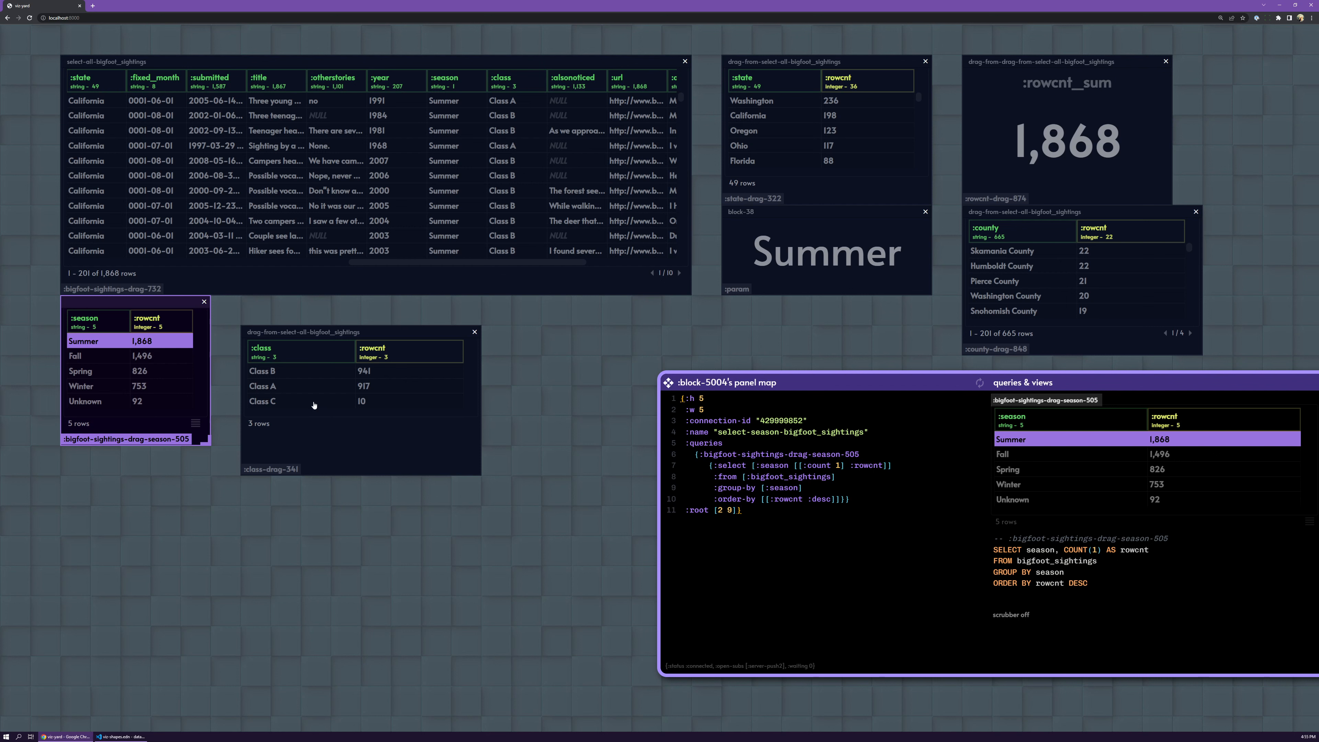
# Cycle the season selection through Fall, Spring and Winter to check the class block, ending on Fall.
pyautogui.click(96, 355)
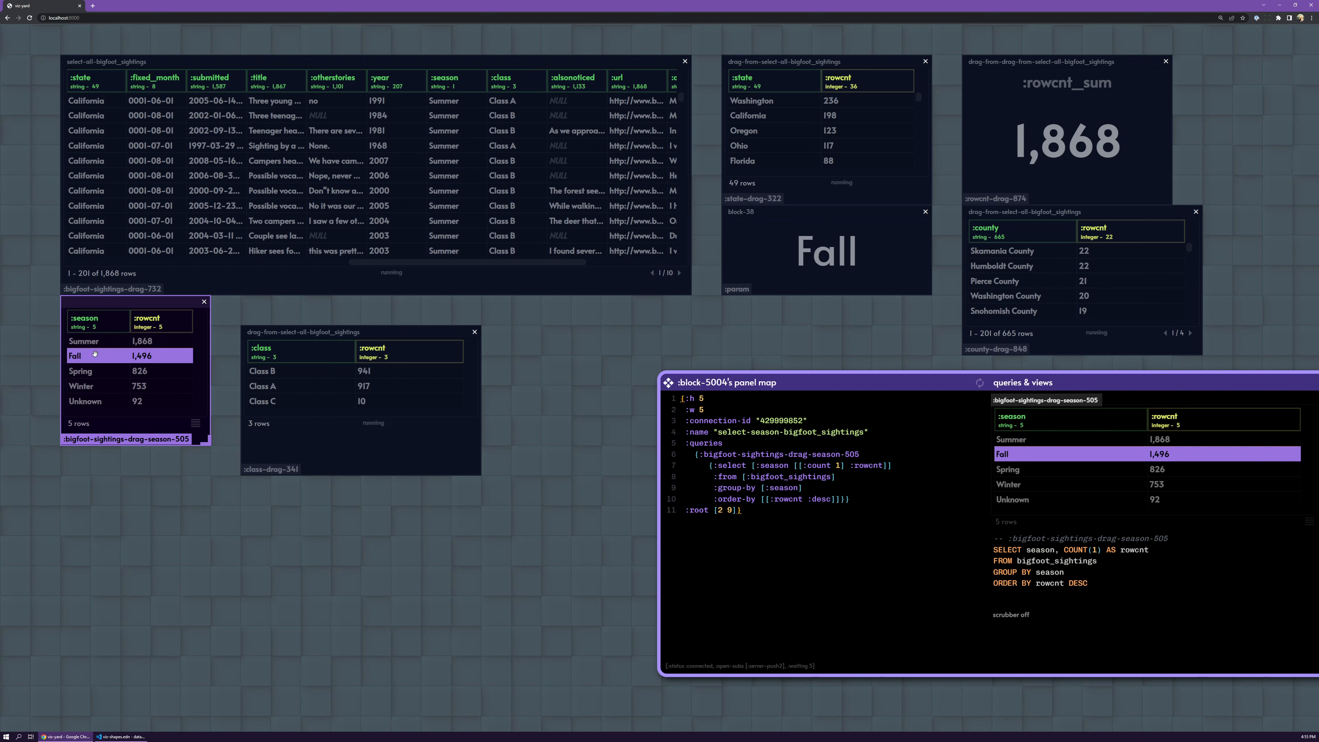
pyautogui.click(87, 373)
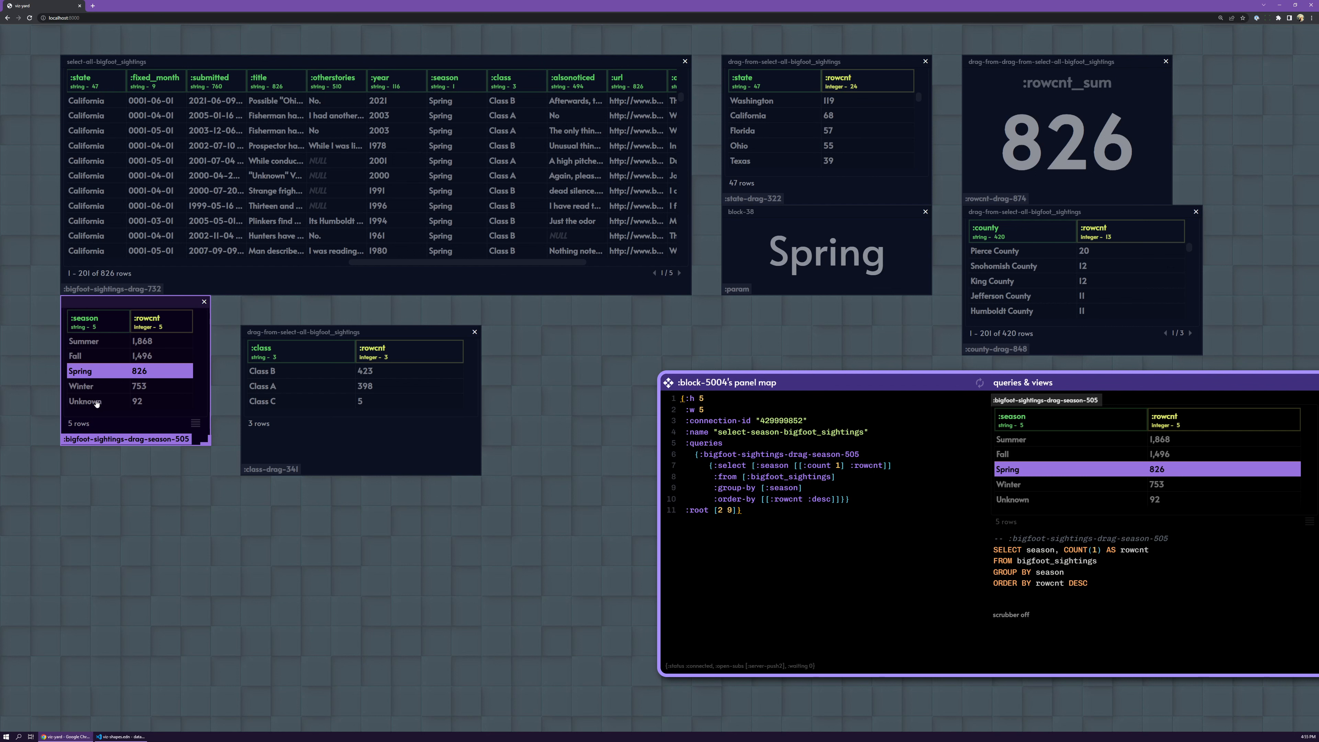
pyautogui.click(93, 388)
pyautogui.press('Up')
pyautogui.press('Up')
pyautogui.press('Up')
pyautogui.press('Down')
pyautogui.click(93, 371)
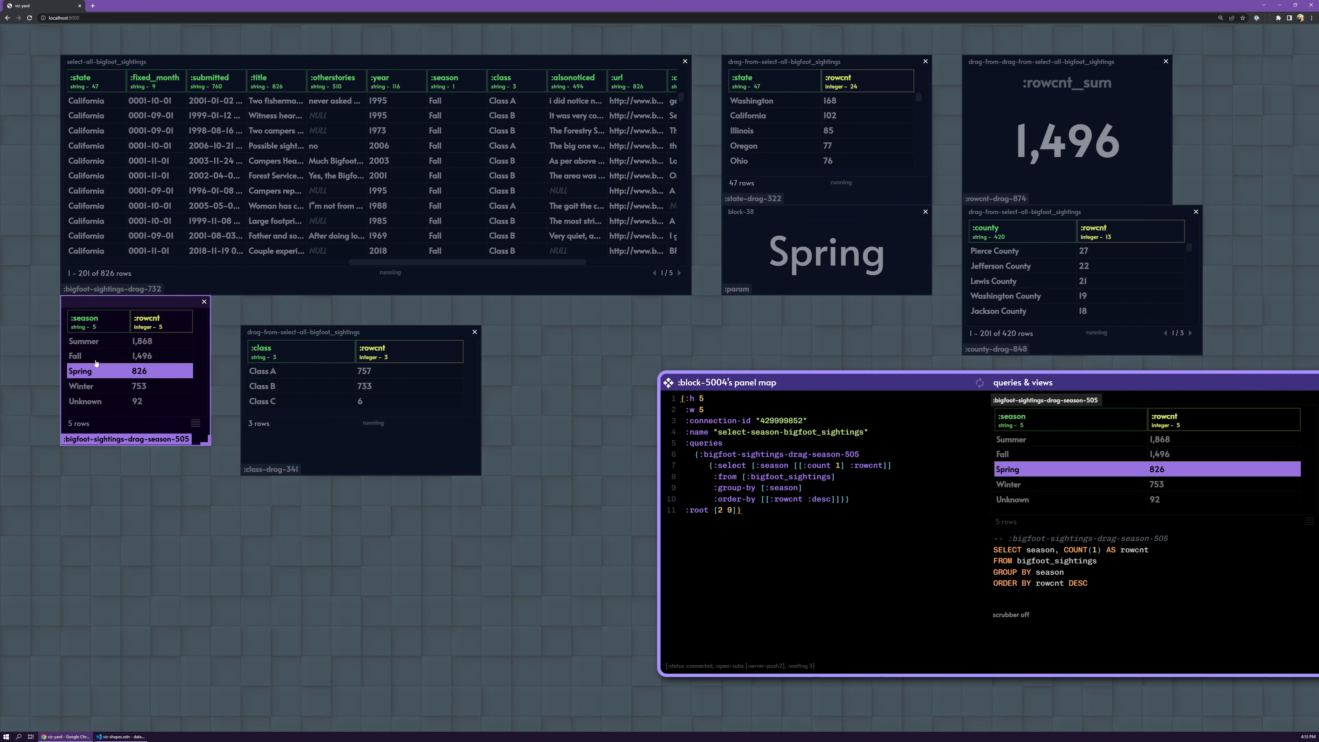
pyautogui.click(94, 356)
# Align the class block flush against the season block and create a new empty block on its other side.
pyautogui.moveTo(297, 337); pyautogui.dragTo(275, 312)
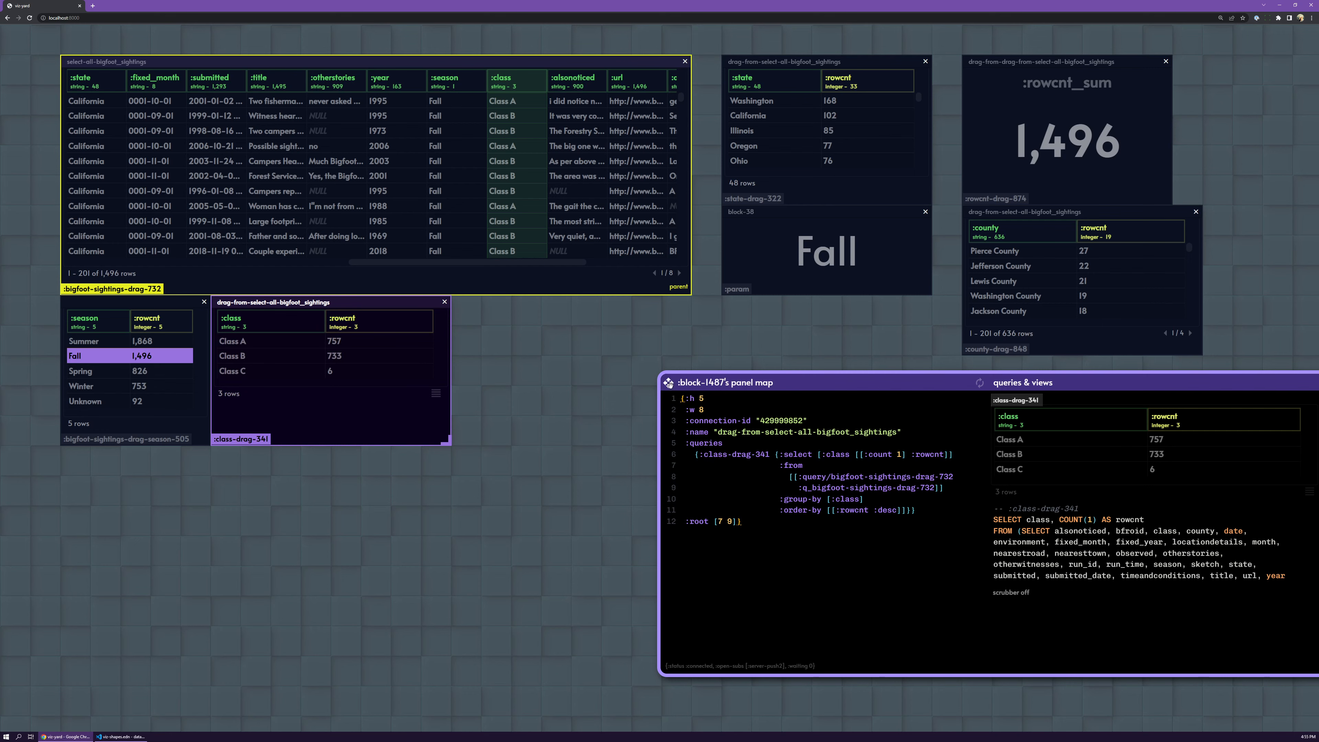
pyautogui.moveTo(669, 383); pyautogui.dragTo(794, 377)
pyautogui.click(471, 318)
pyautogui.click(486, 297)
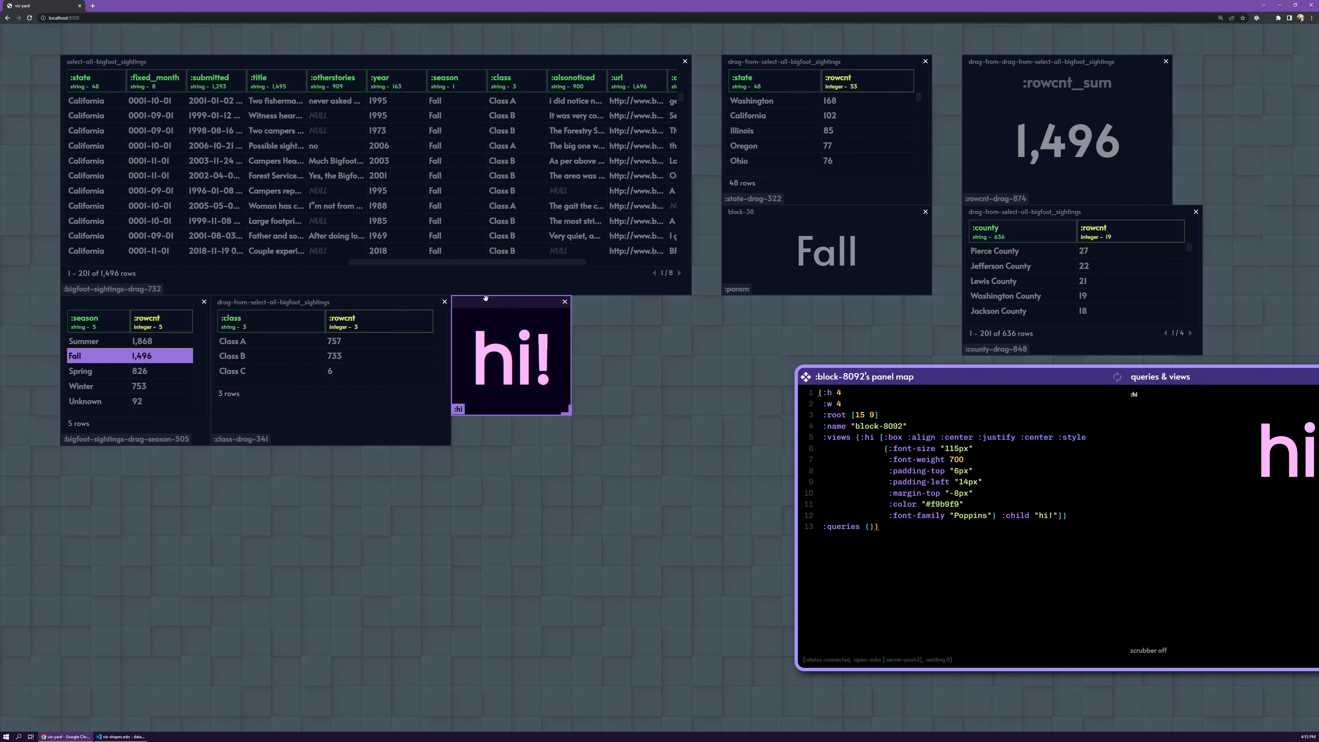
# Enlarge the new hi! block to width 10 and height 7.
pyautogui.hotkey('shift', 'Right')
pyautogui.hotkey('shift', 'Right')
pyautogui.hotkey('shift', 'Right')
pyautogui.hotkey('shift', 'Right')
pyautogui.hotkey('shift', 'Right')
pyautogui.hotkey('shift', 'Right')
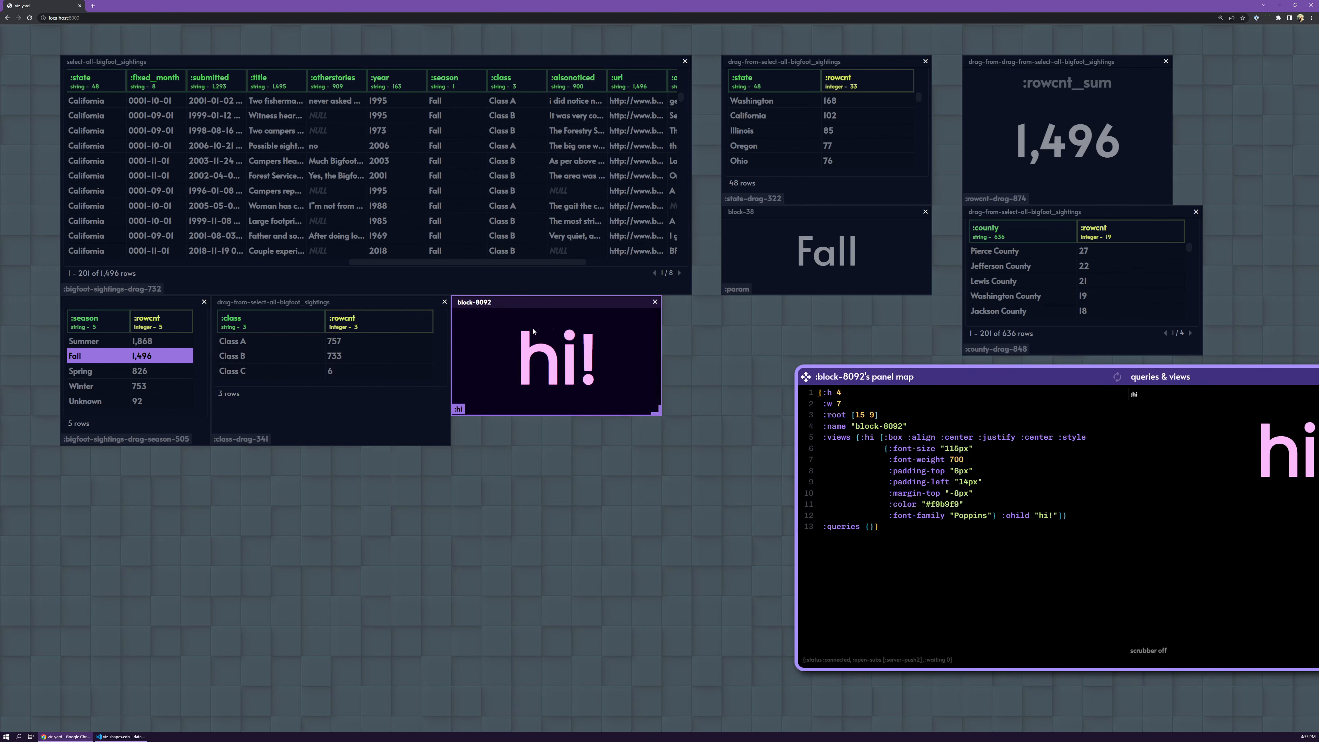
pyautogui.hotkey('shift', 'Down')
pyautogui.hotkey('shift', 'Down')
pyautogui.hotkey('shift', 'Down')
# Try nudging the hi! block vertically and horizontally across the grid, ending back at root position [15 9].
pyautogui.press('Down')
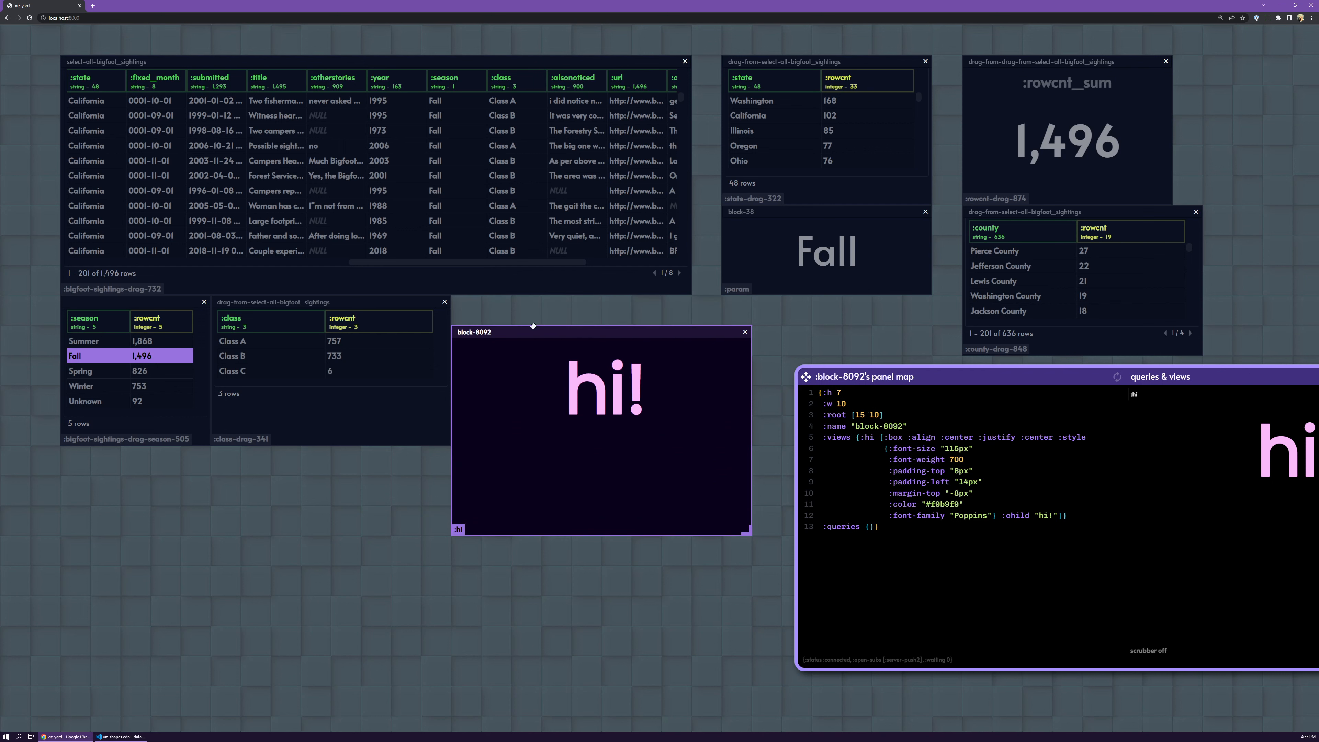
pyautogui.press('Down')
pyautogui.press('Up')
pyautogui.press('Up')
pyautogui.press('Right')
pyautogui.press('Left')
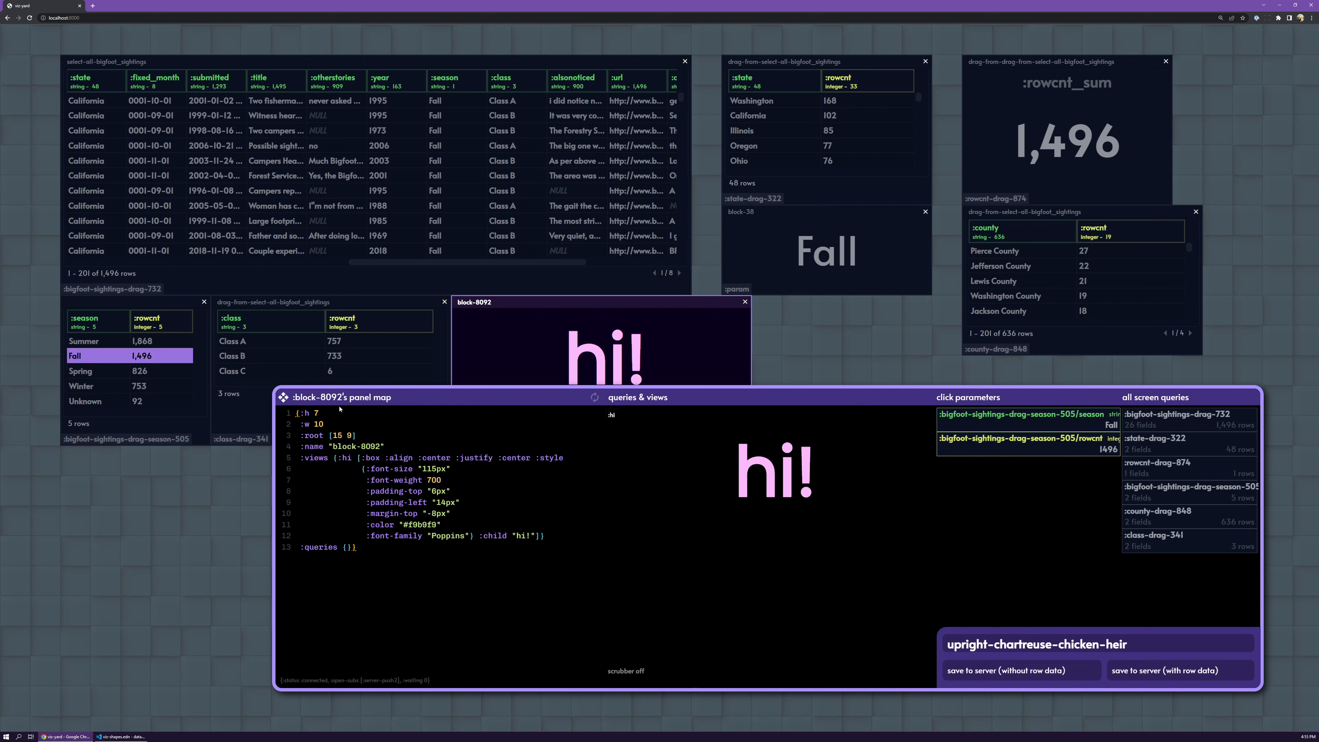
# Use the scrubber to set the hi! text's font size to 110px, then return to the code and clear the editor aside.
pyautogui.click(615, 671)
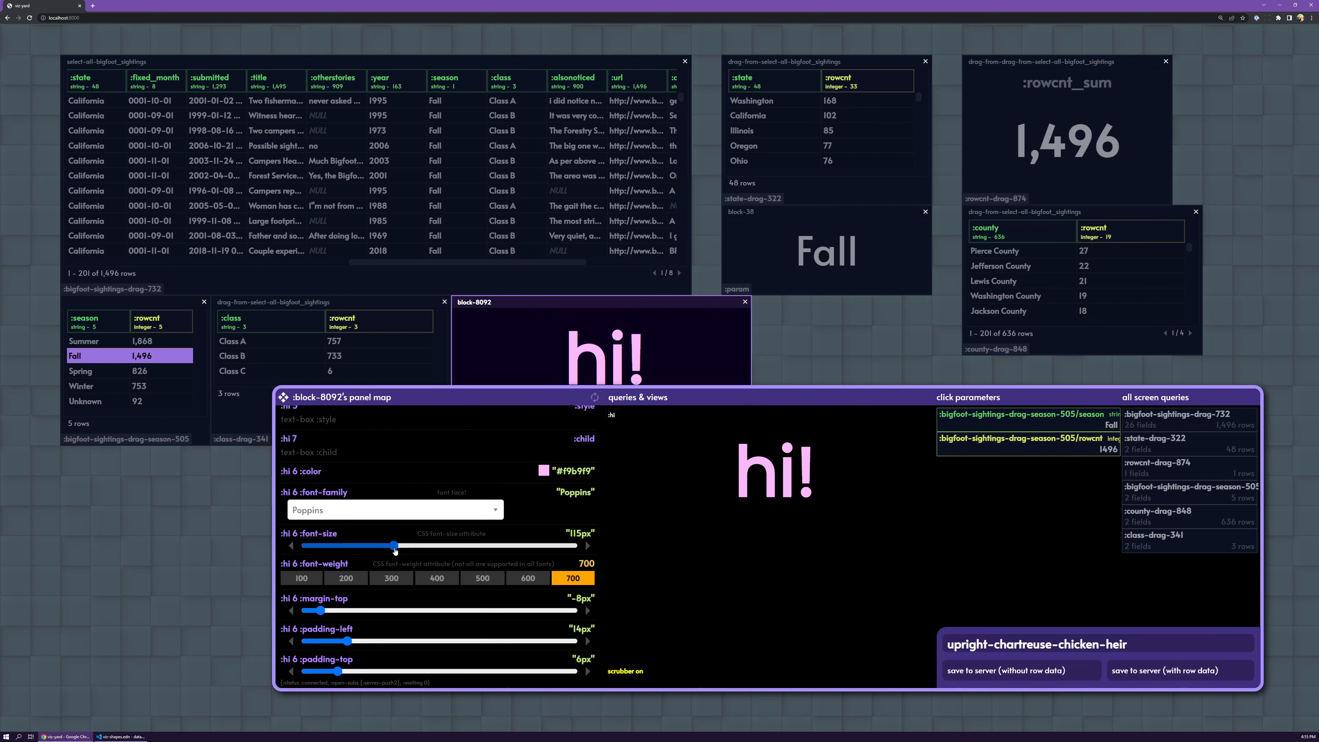
pyautogui.moveTo(394, 546)
pyautogui.mouseDown()
pyautogui.moveTo(366, 546)
pyautogui.moveTo(390, 546)
pyautogui.mouseUp()
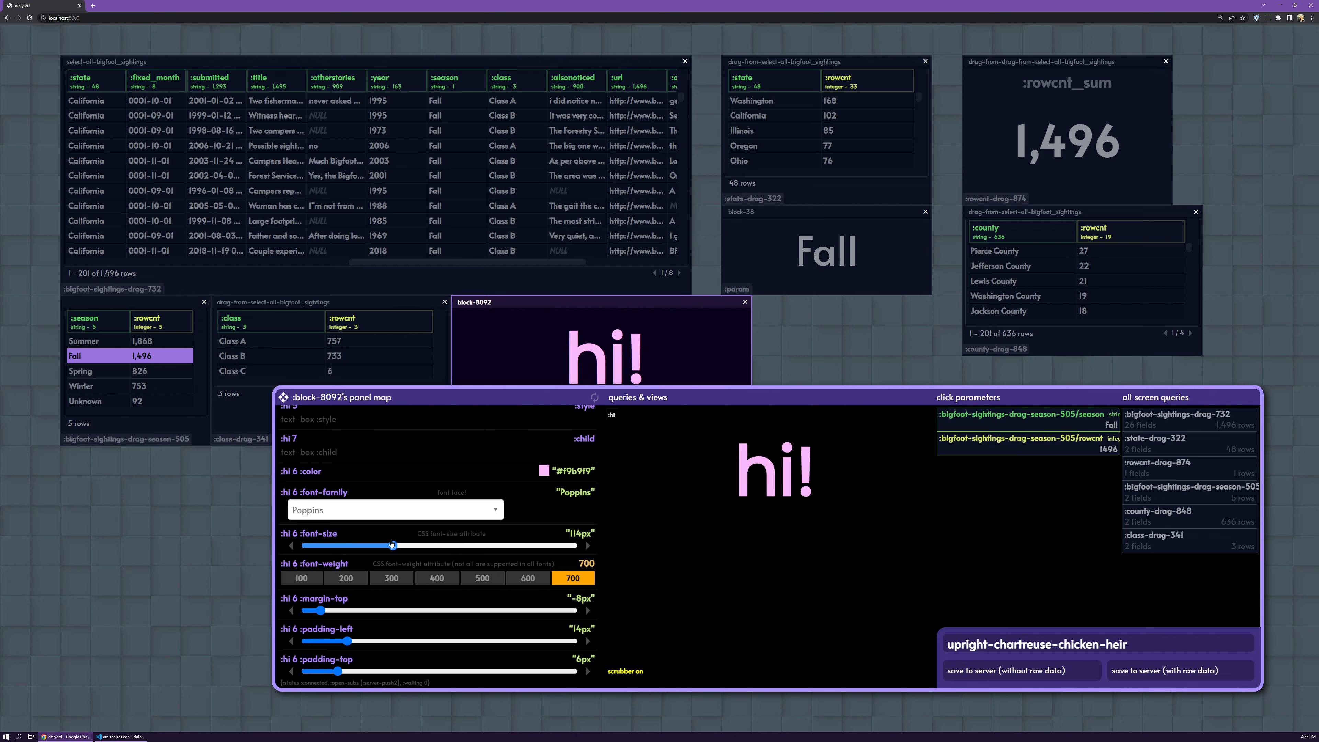
pyautogui.click(626, 671)
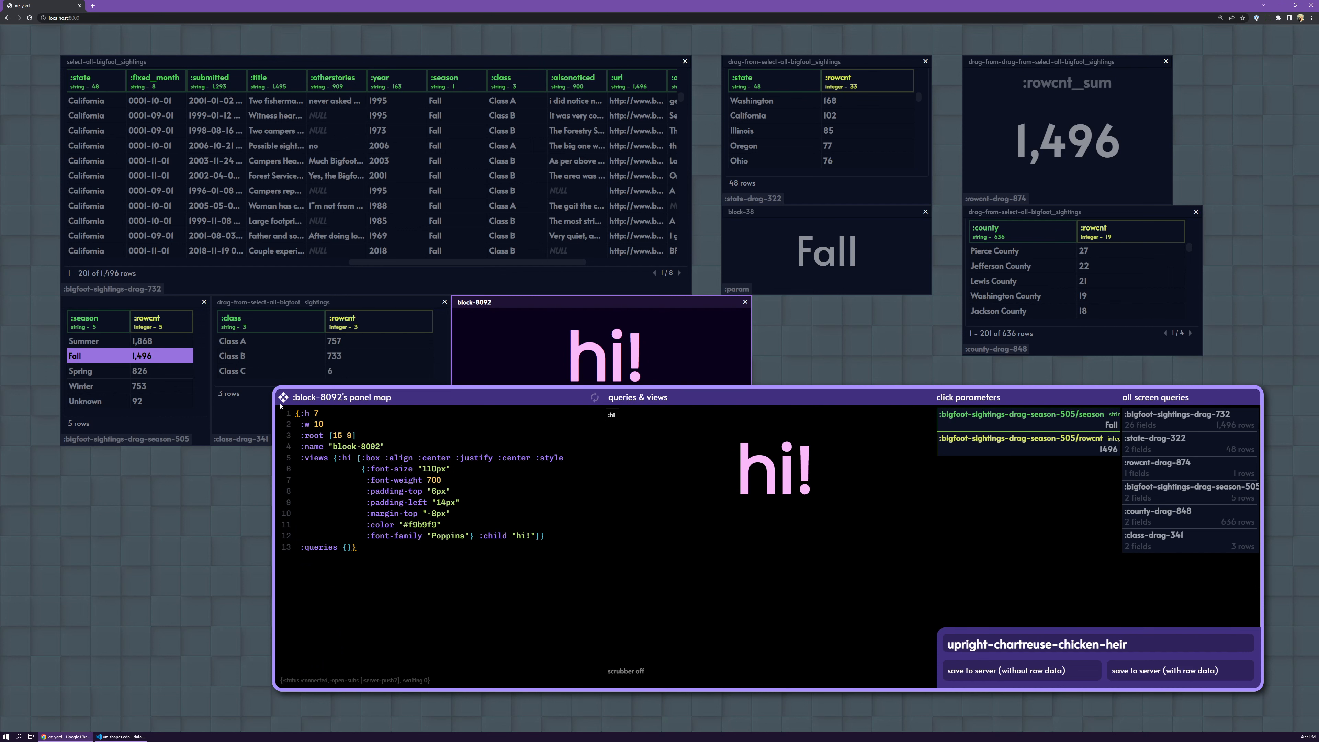
pyautogui.moveTo(282, 399); pyautogui.dragTo(801, 394)
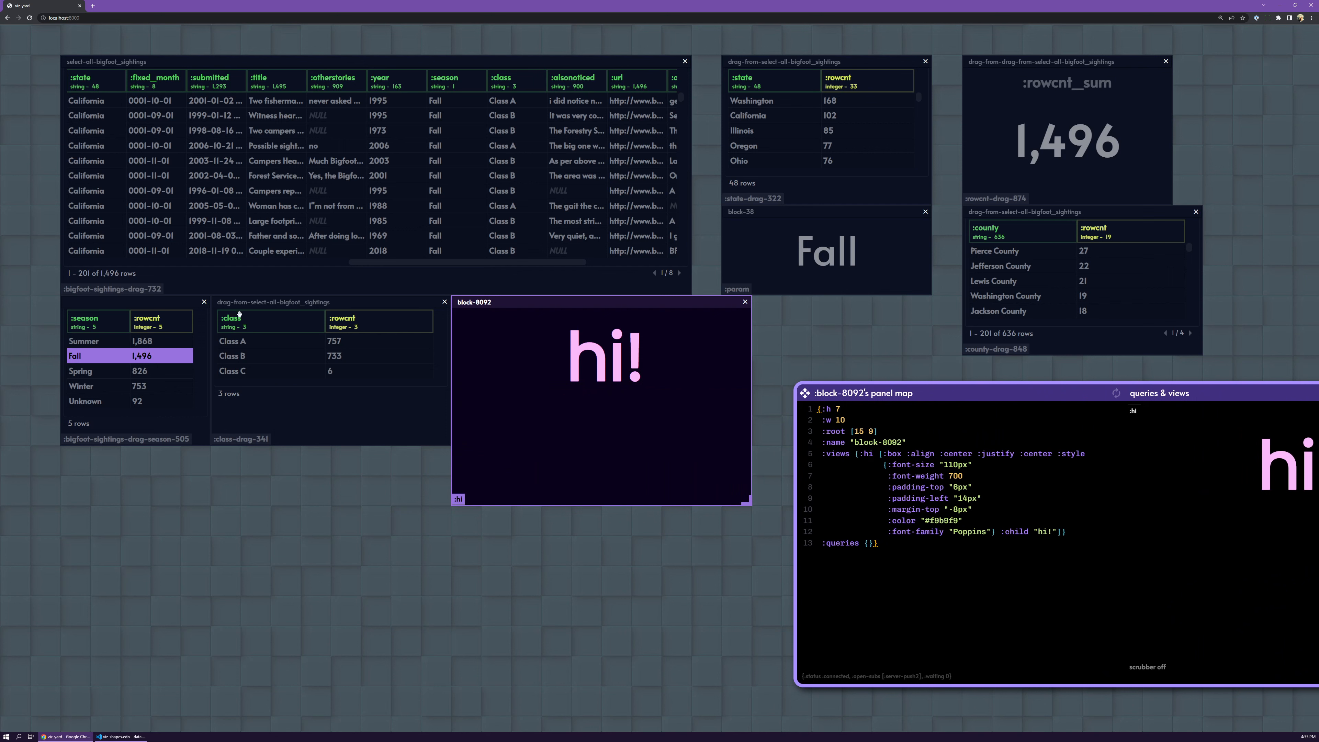
# Toggle the season selection between Spring and Fall, leaving Spring selected.
pyautogui.click(99, 372)
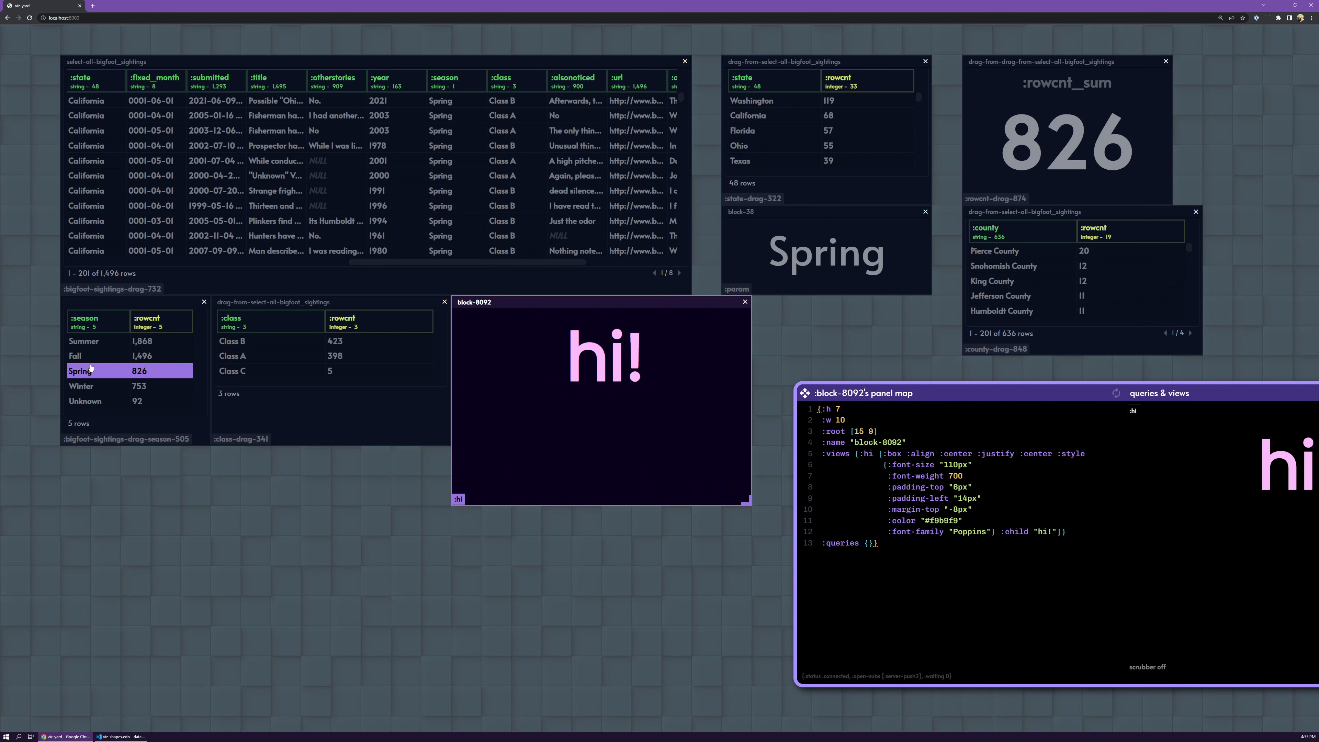
pyautogui.click(89, 361)
pyautogui.click(91, 371)
# Build a chart view in the hi! block with class on the x axis and summed rowcnt on y, and display it.
pyautogui.moveTo(229, 319); pyautogui.dragTo(475, 370)
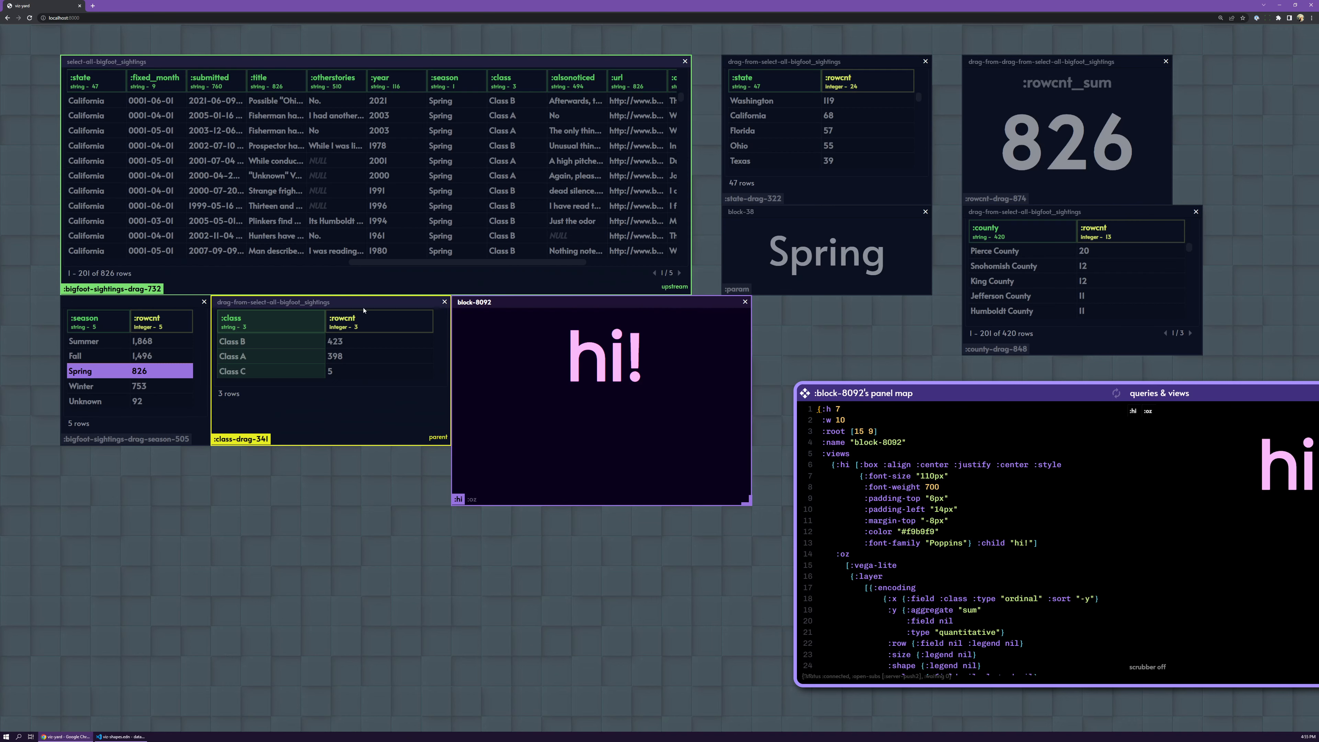
pyautogui.moveTo(342, 322); pyautogui.dragTo(623, 361)
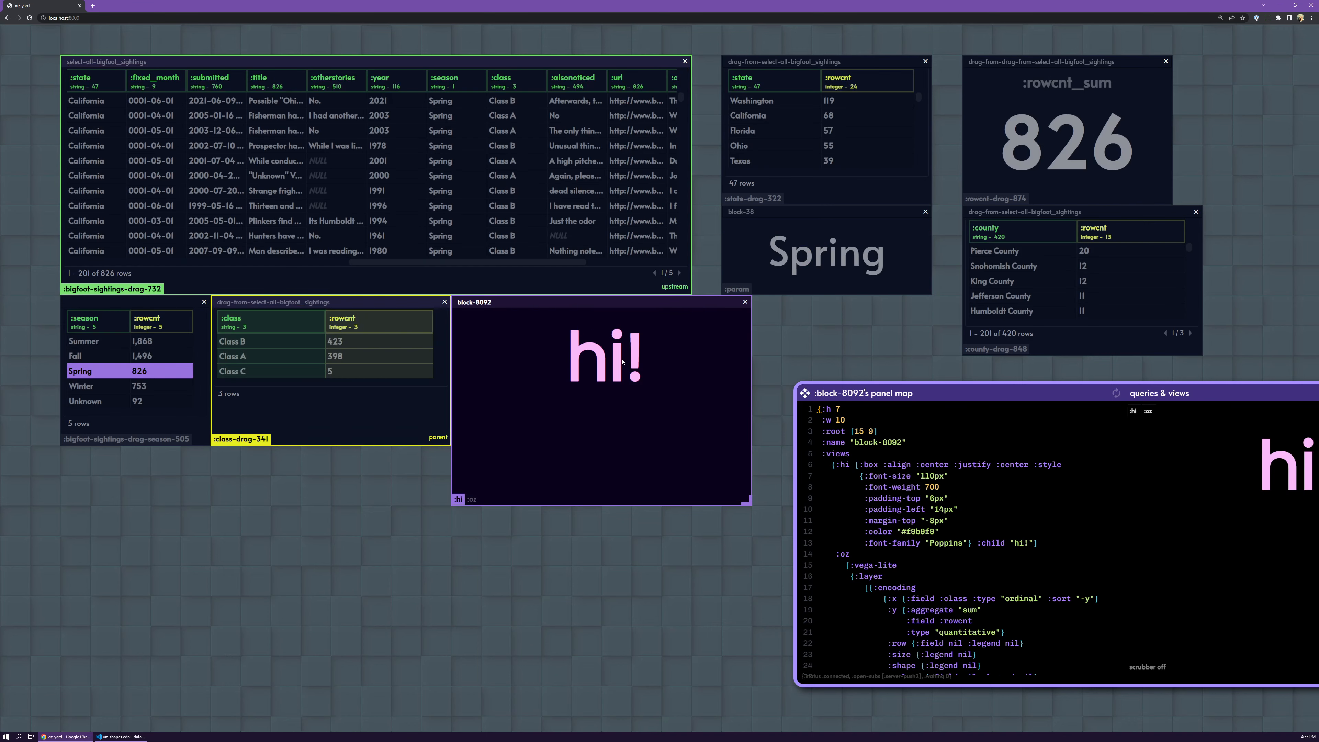
pyautogui.click(472, 499)
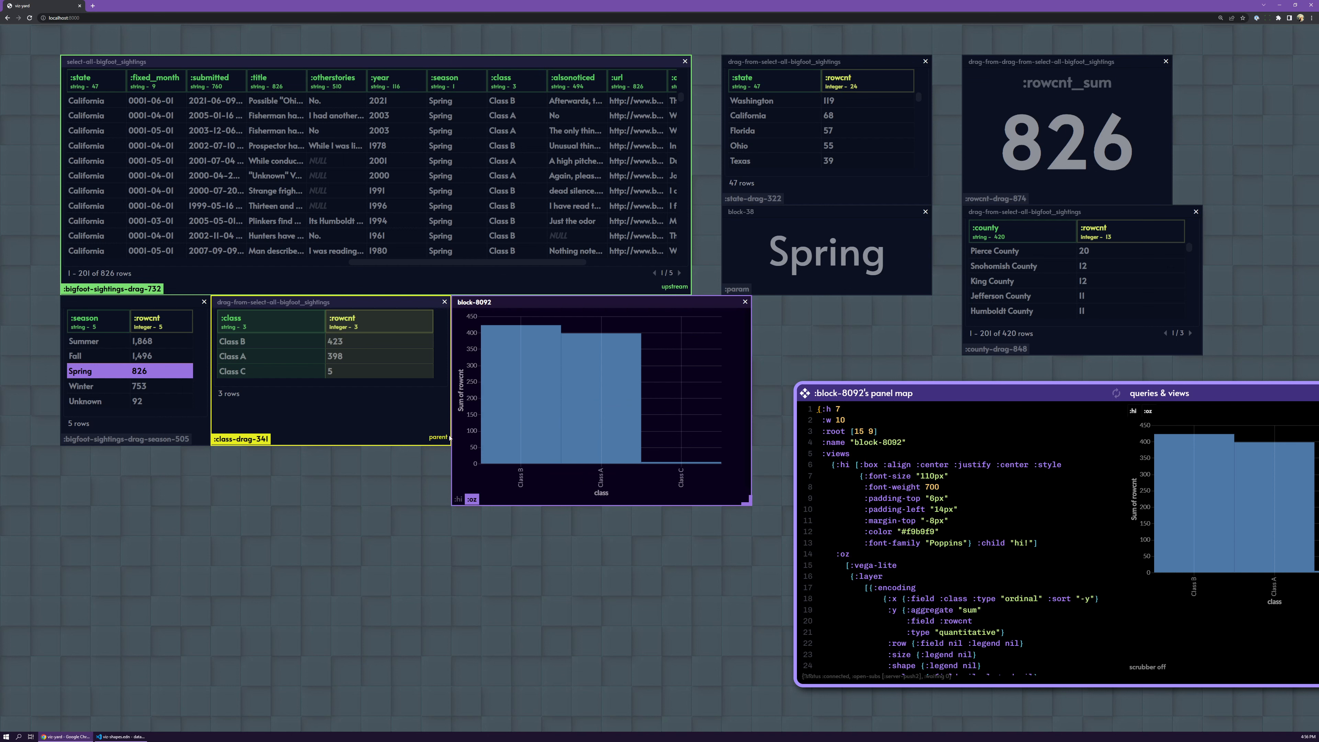
# Colour the chart's bars by rowcnt and reduce the chart block's height to 5.
pyautogui.moveTo(343, 319); pyautogui.dragTo(673, 365)
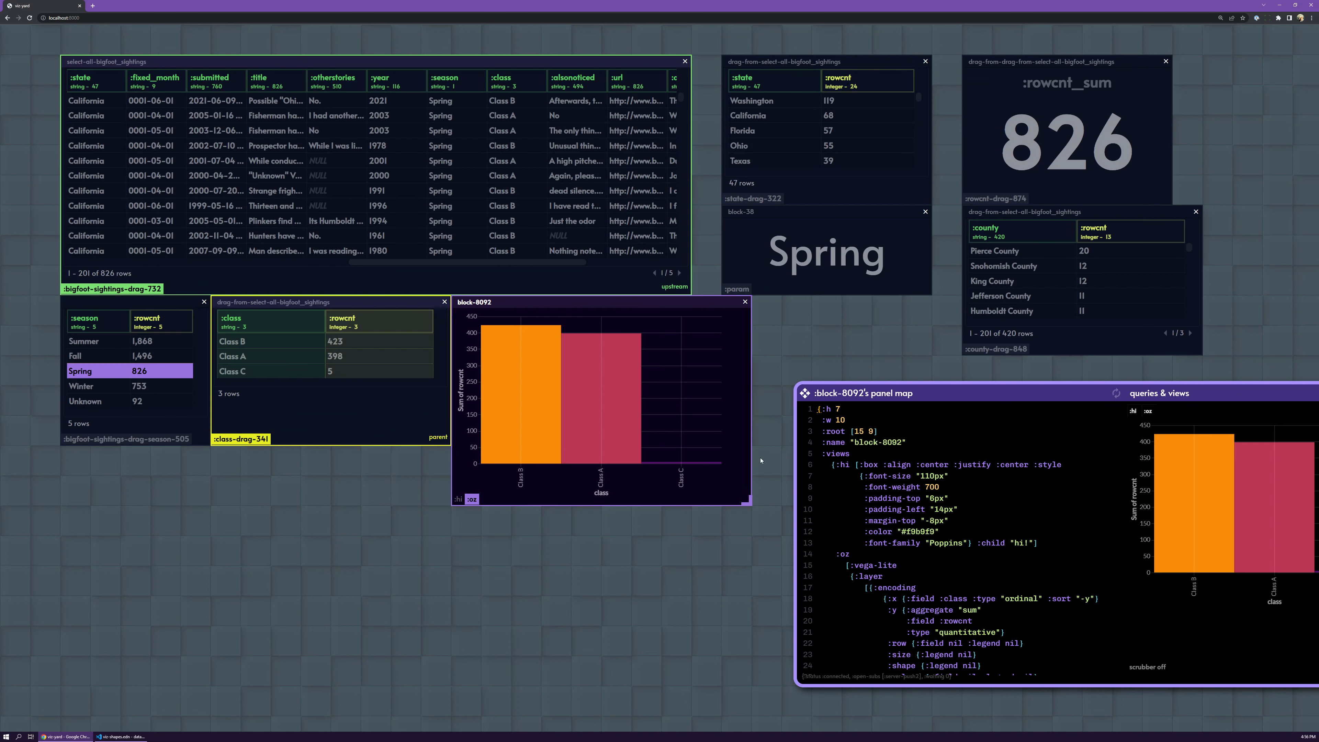
pyautogui.moveTo(749, 504); pyautogui.dragTo(746, 467)
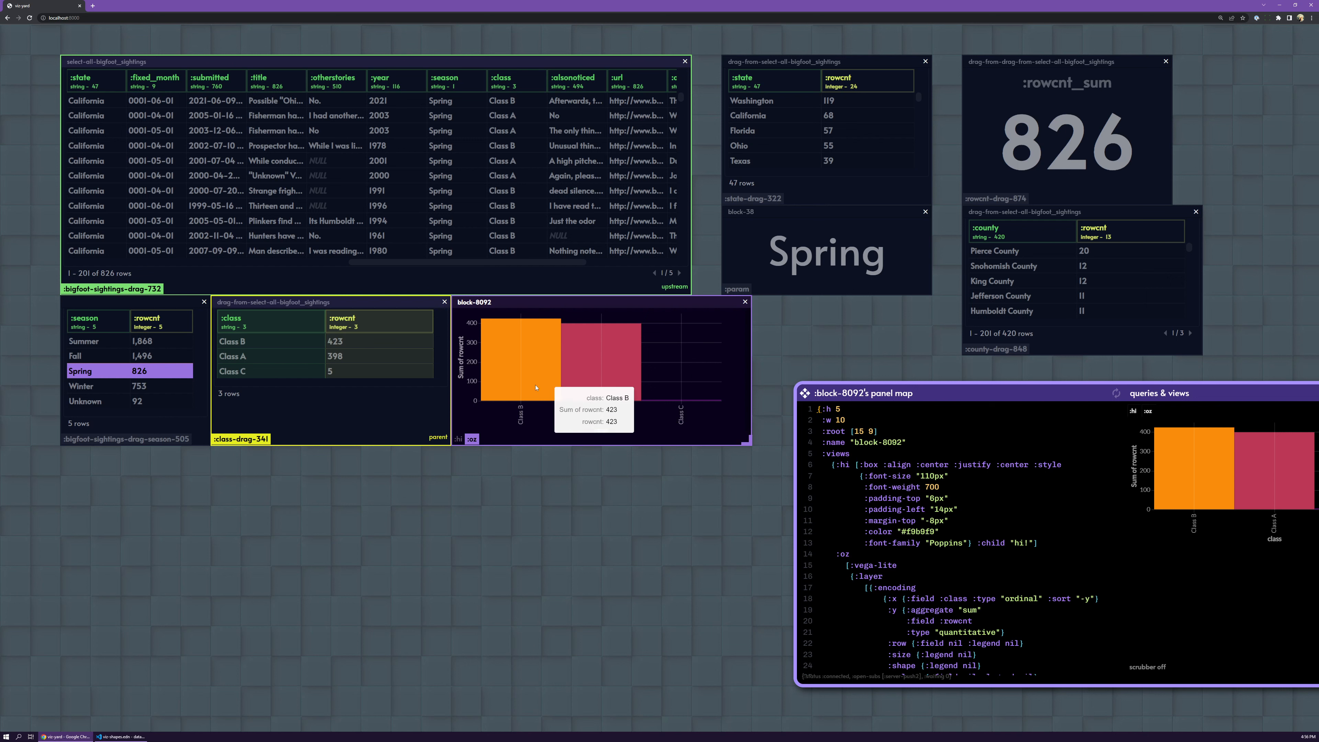
pyautogui.moveTo(518, 334)
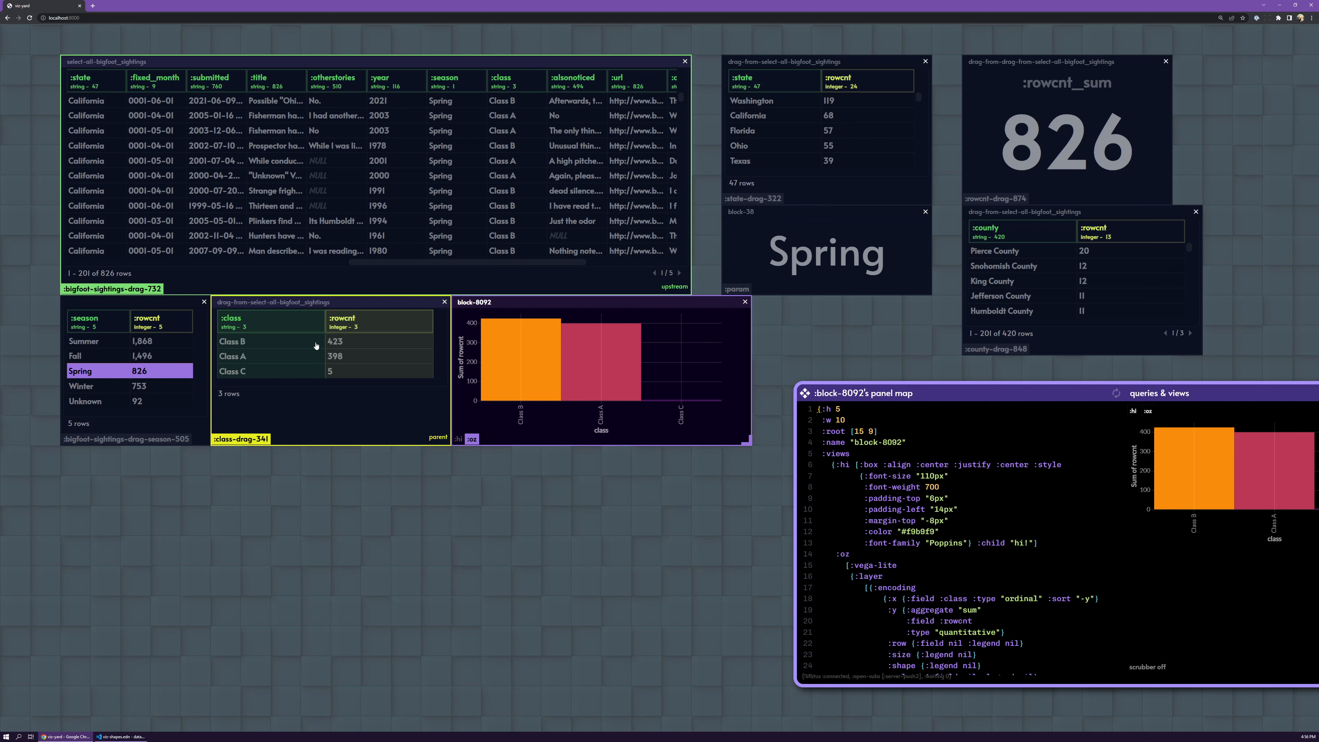
pyautogui.moveTo(512, 302)
pyautogui.mouseDown()
pyautogui.moveTo(513, 326)
pyautogui.moveTo(514, 302)
pyautogui.mouseUp()
# Switch the season selection among Summer, Winter and Unknown to check the bar chart's response, ending on Winter.
pyautogui.click(103, 340)
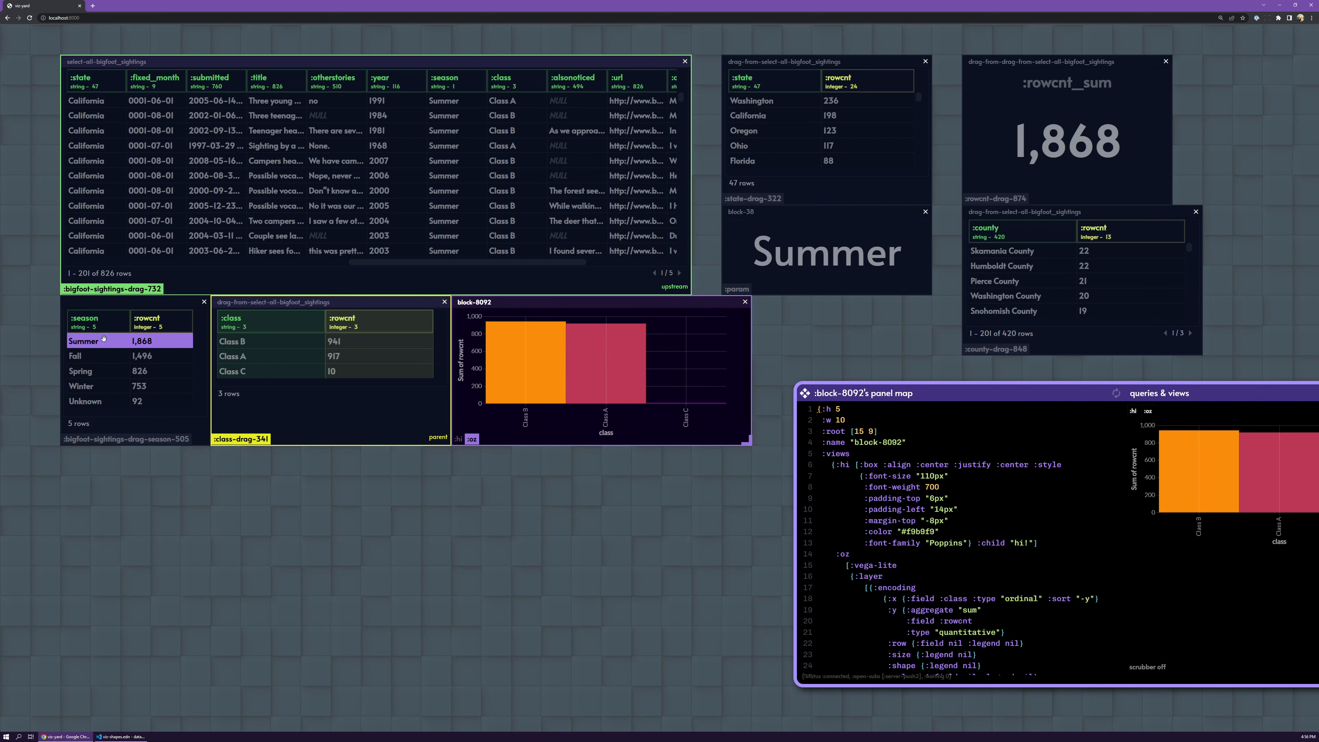
pyautogui.click(99, 386)
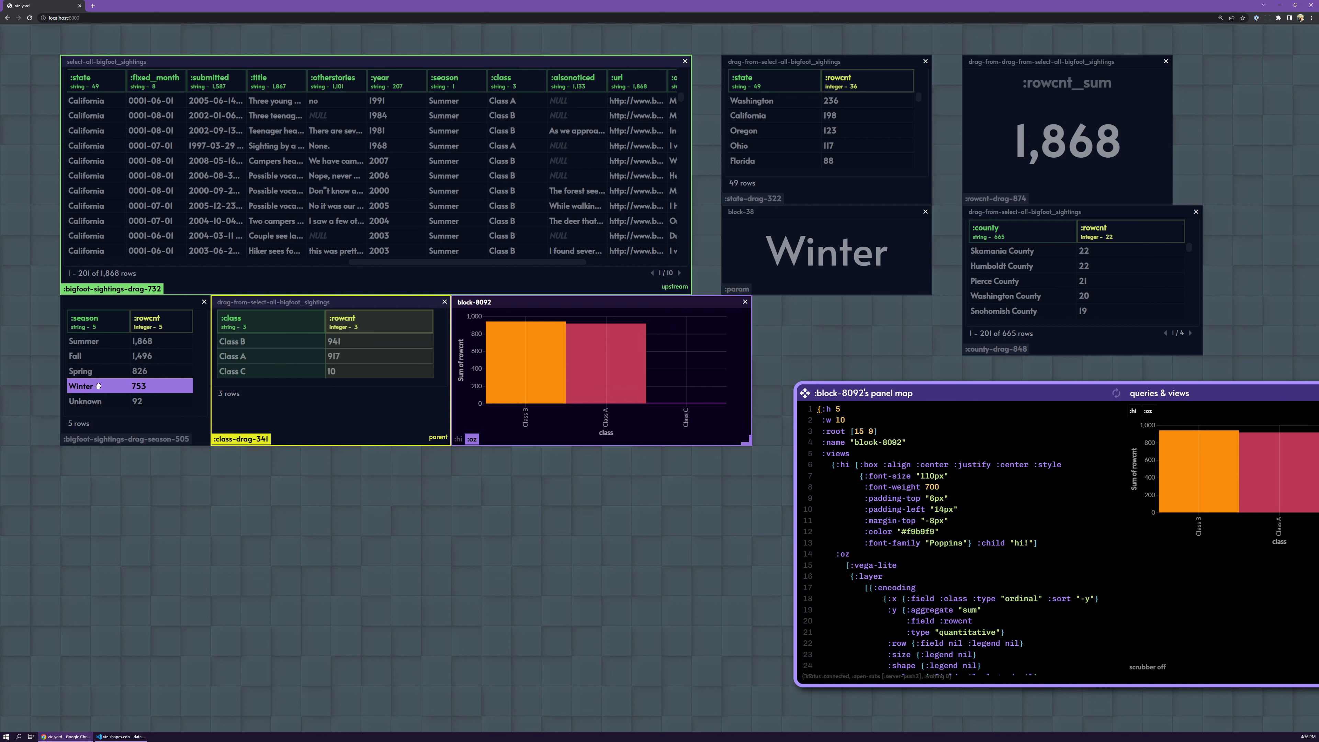
pyautogui.click(100, 402)
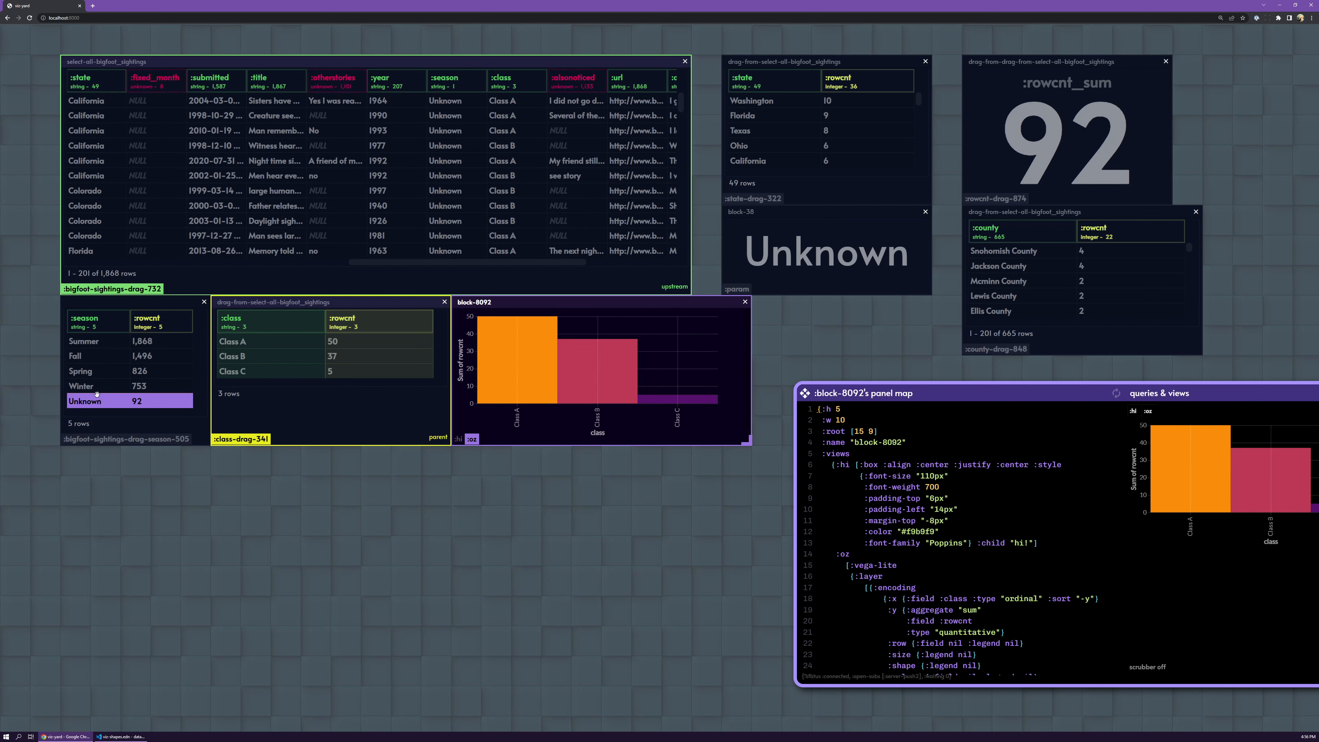
pyautogui.click(97, 391)
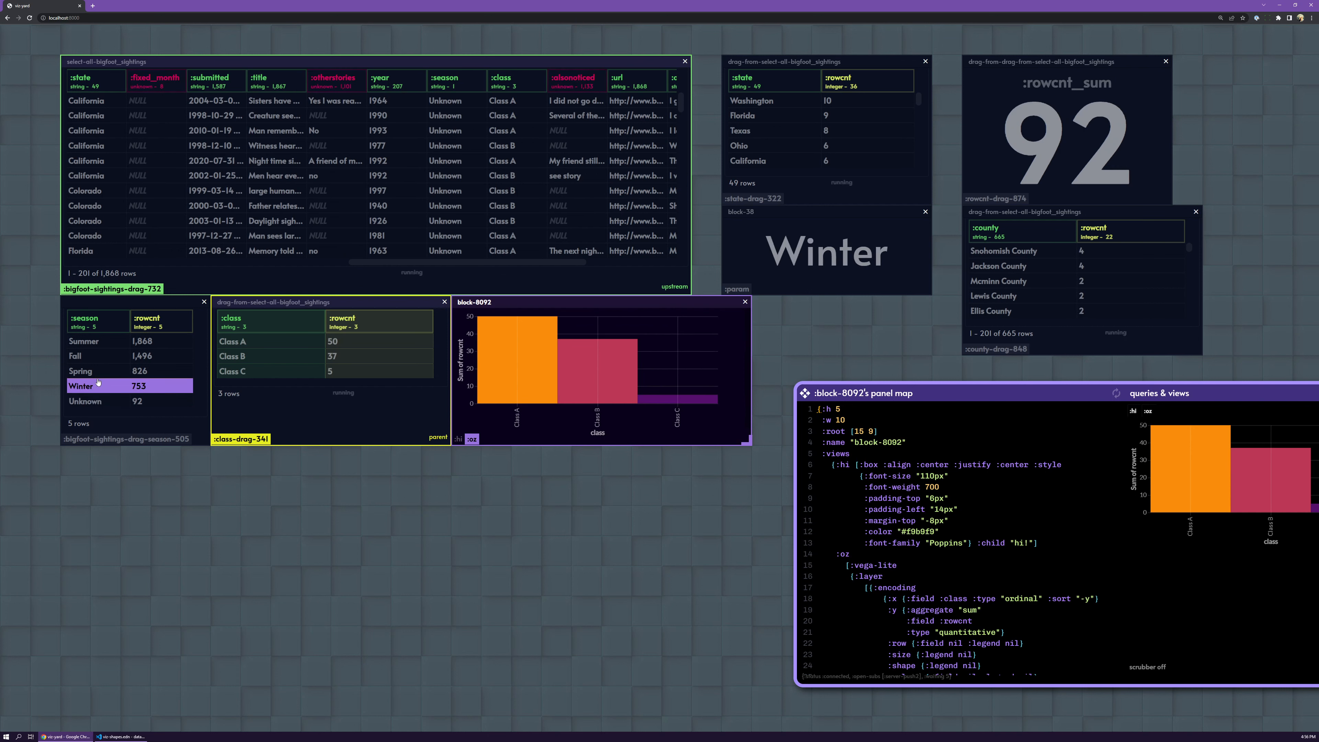
# Move the chart block's panel map fully into view and review its chart definition code.
pyautogui.click(804, 393)
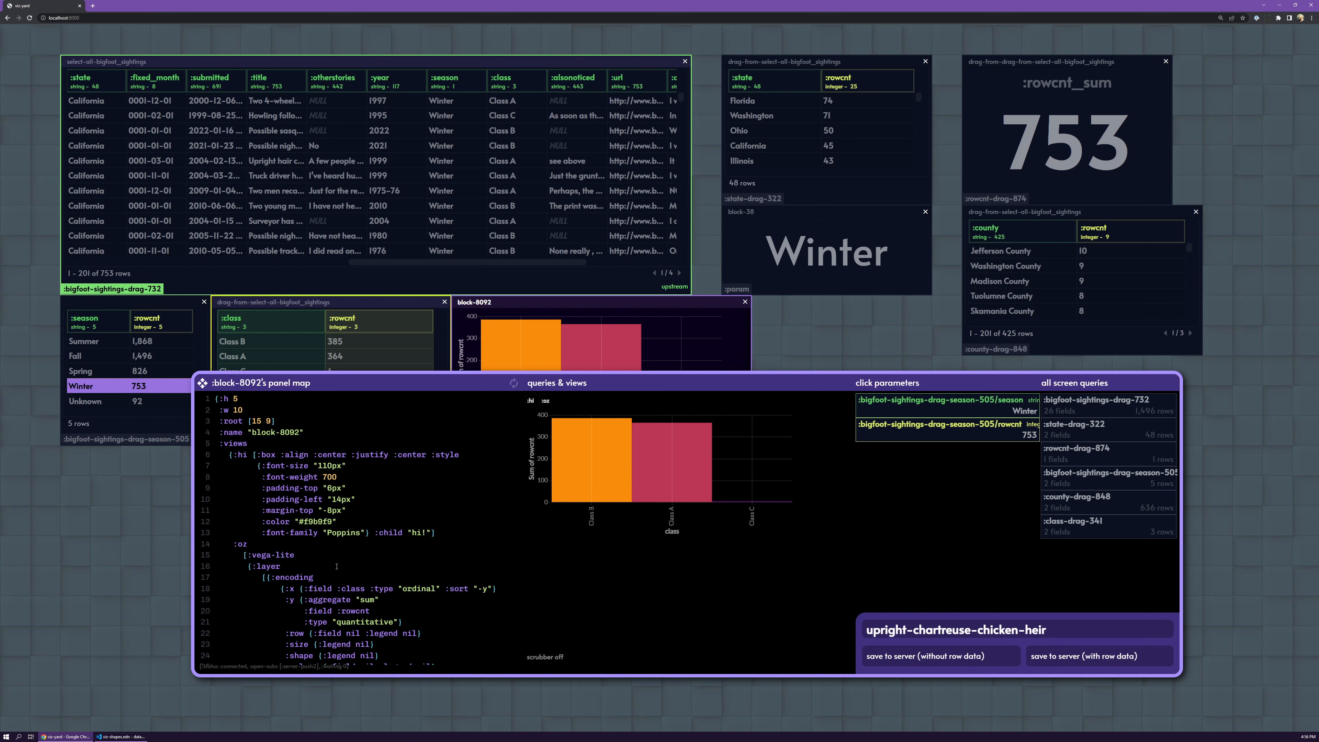
pyautogui.scroll(-3, 359, 564)
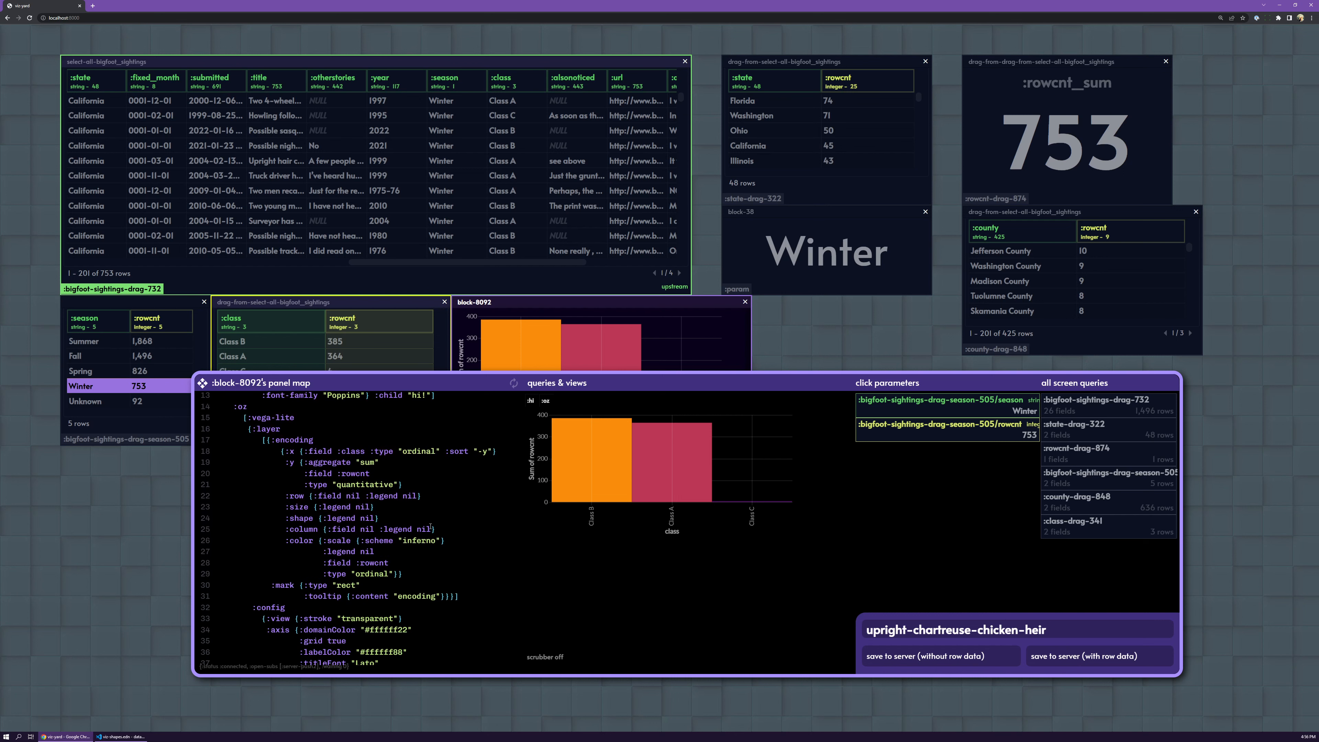
pyautogui.scroll(3, 426, 481)
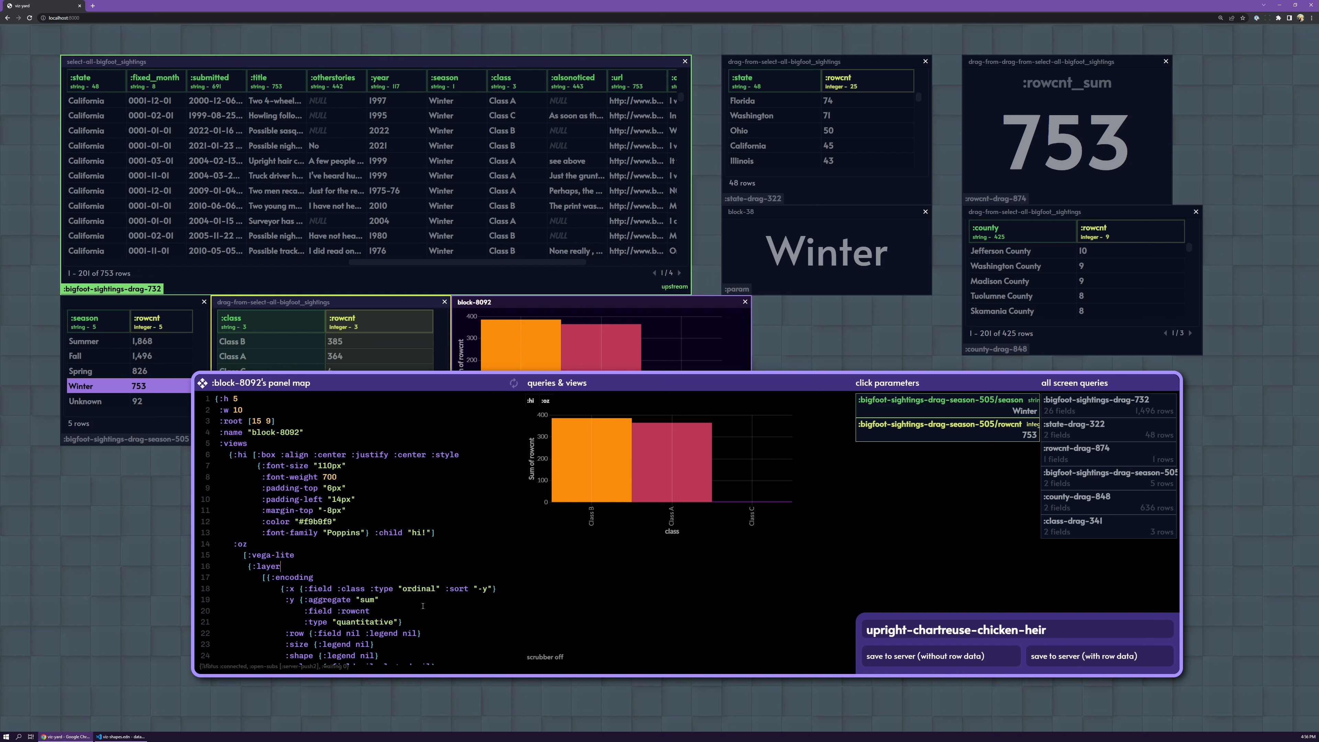
# Turn on the scrubber and try circle, line, point, rect and area as the chart's mark type, ending on bar.
pyautogui.click(545, 657)
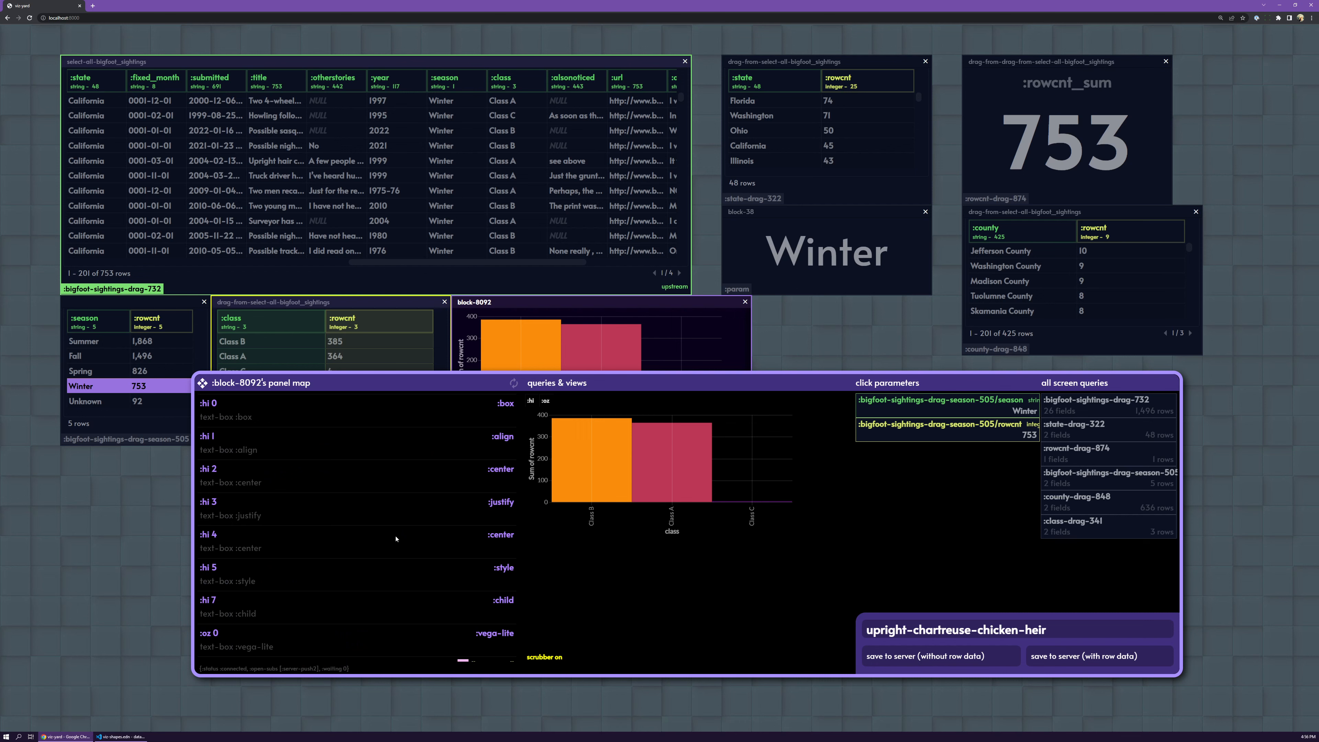
pyautogui.scroll(-1, 374, 519)
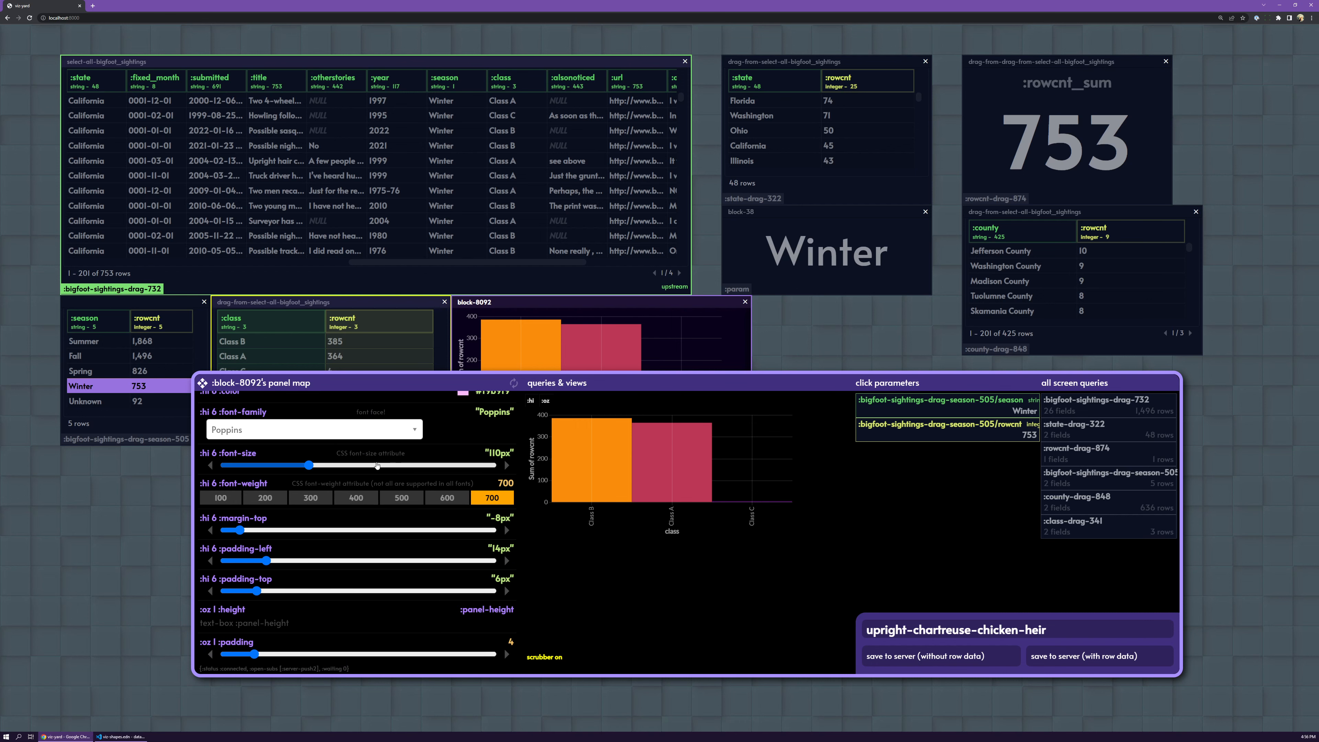
pyautogui.scroll(-3, 395, 466)
pyautogui.scroll(-6, 394, 510)
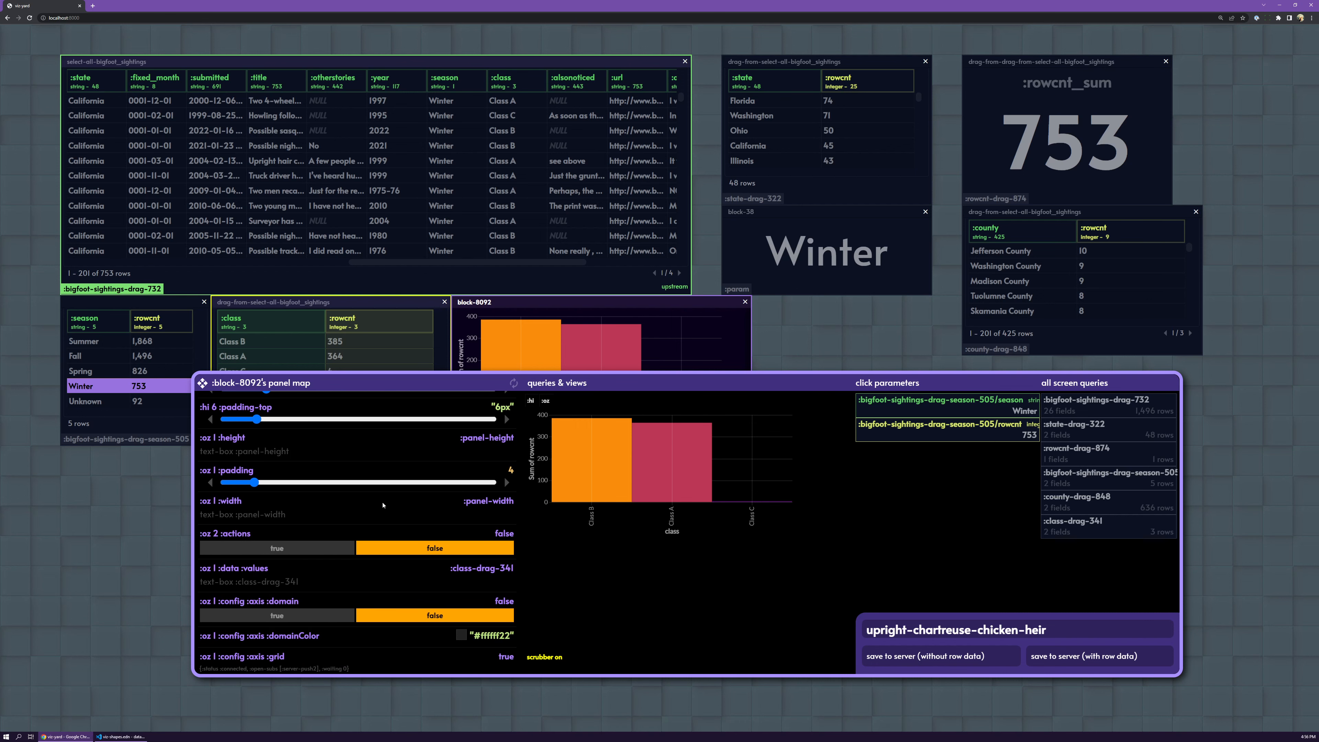
pyautogui.scroll(7, 419, 522)
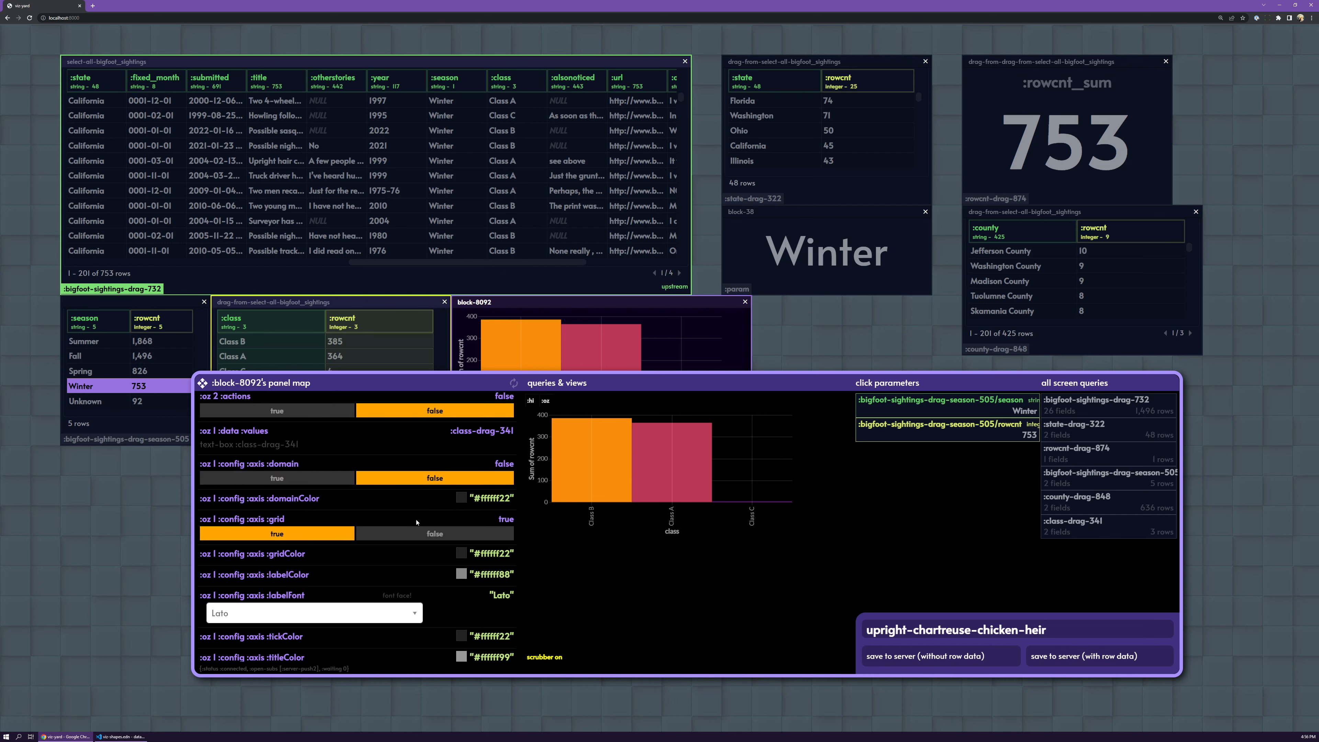
pyautogui.scroll(-10, 421, 523)
pyautogui.scroll(-4, 422, 524)
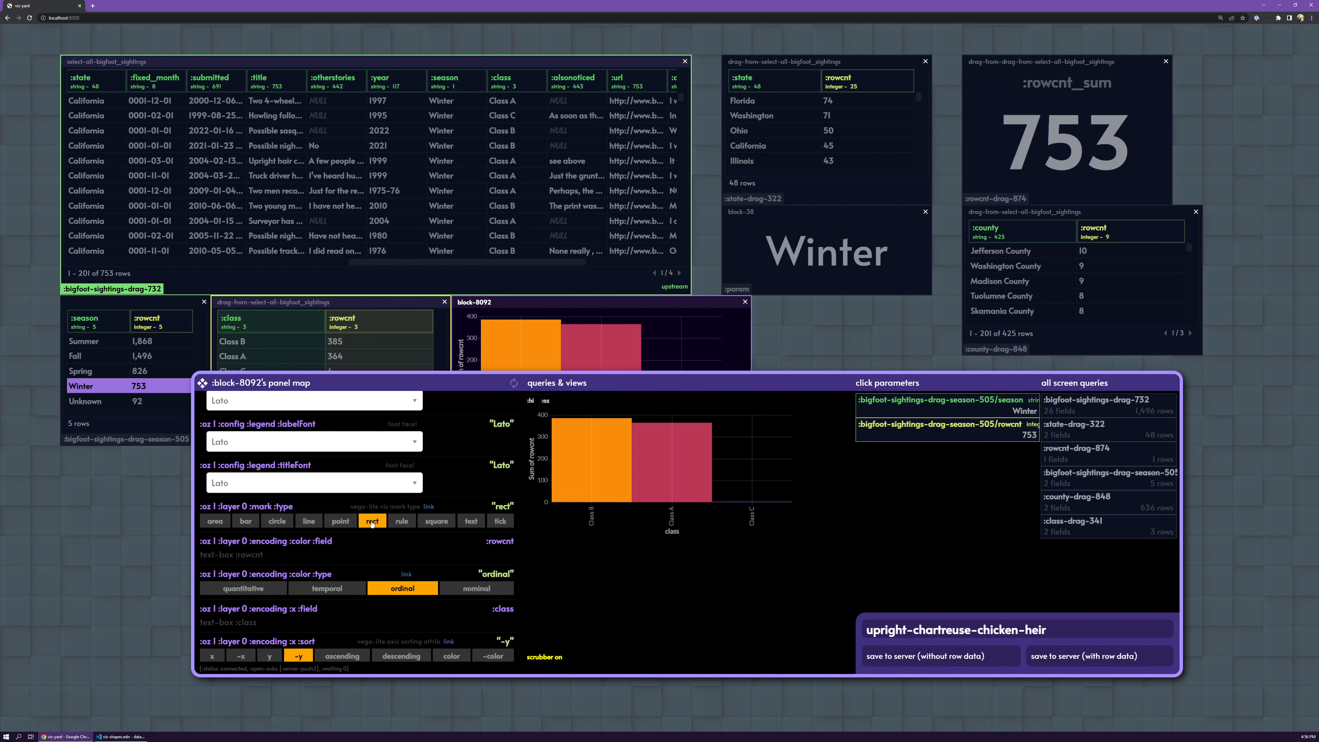
pyautogui.click(277, 522)
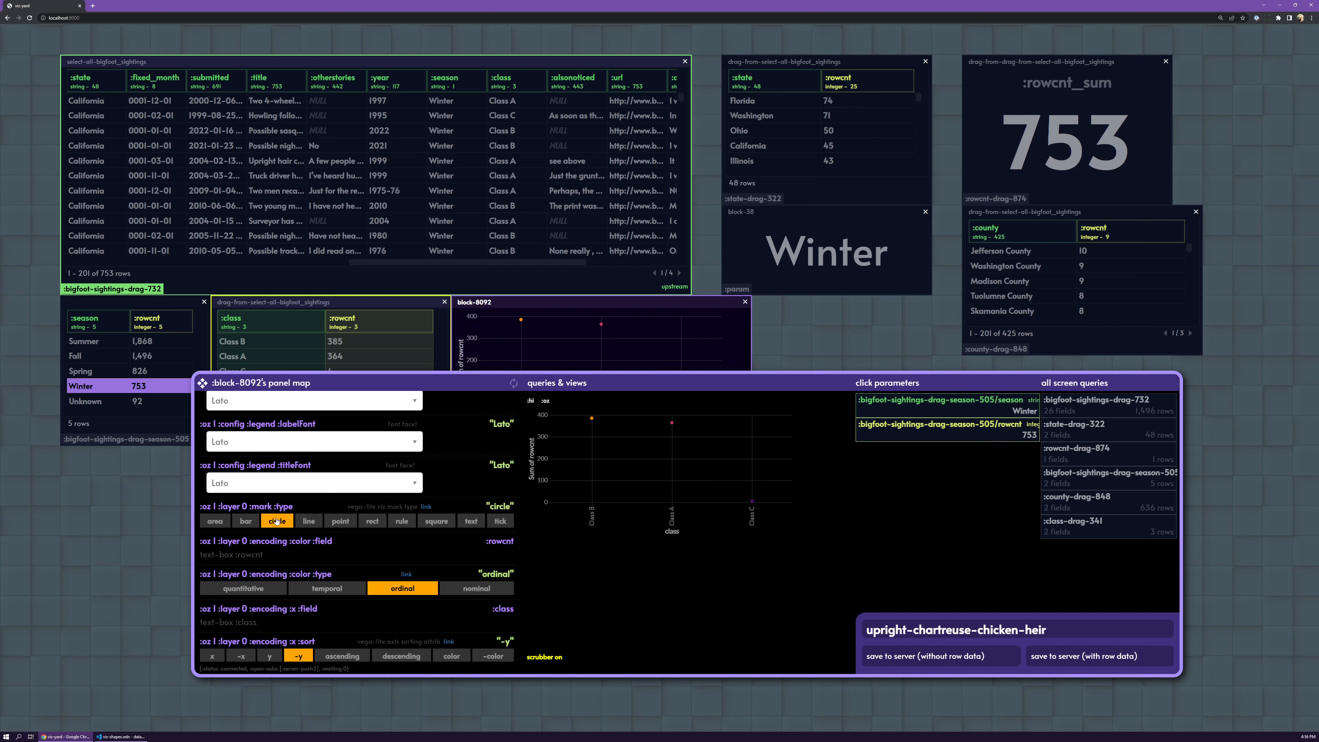
pyautogui.click(315, 521)
pyautogui.click(341, 521)
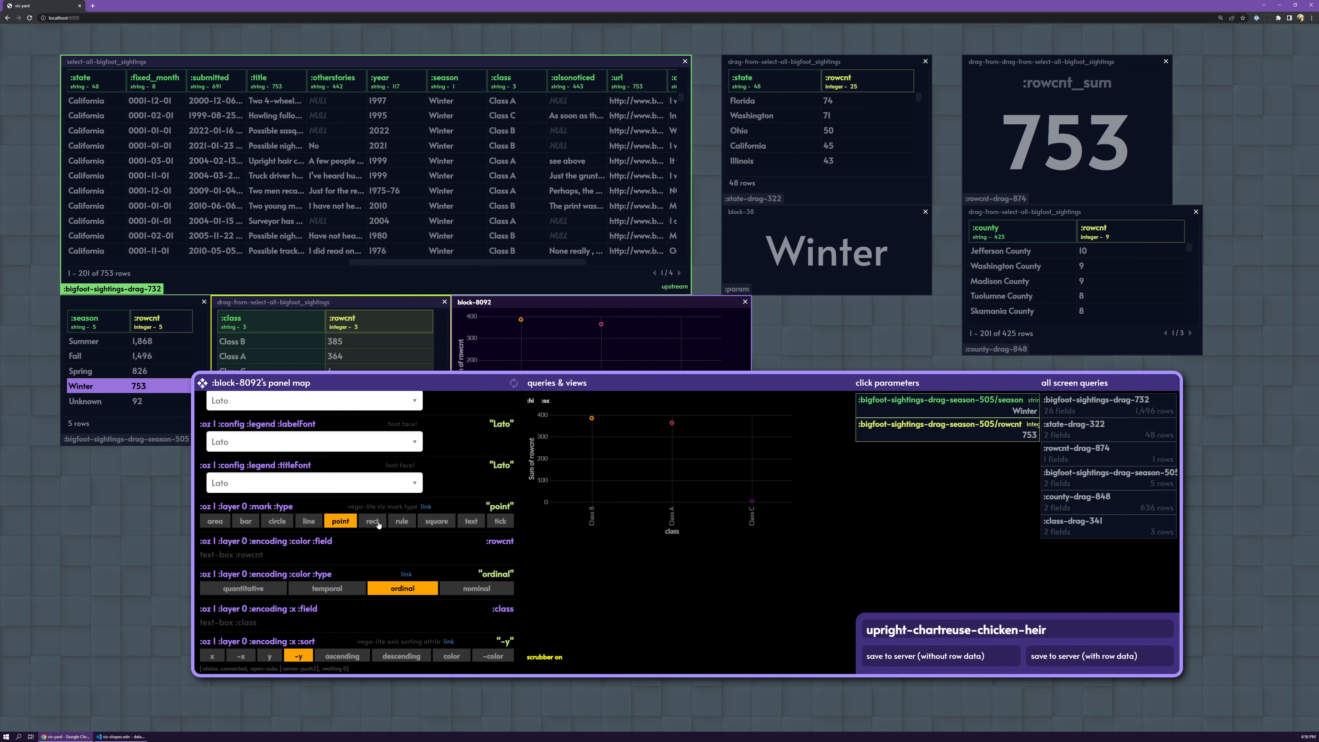
pyautogui.click(373, 521)
pyautogui.click(217, 521)
pyautogui.click(246, 523)
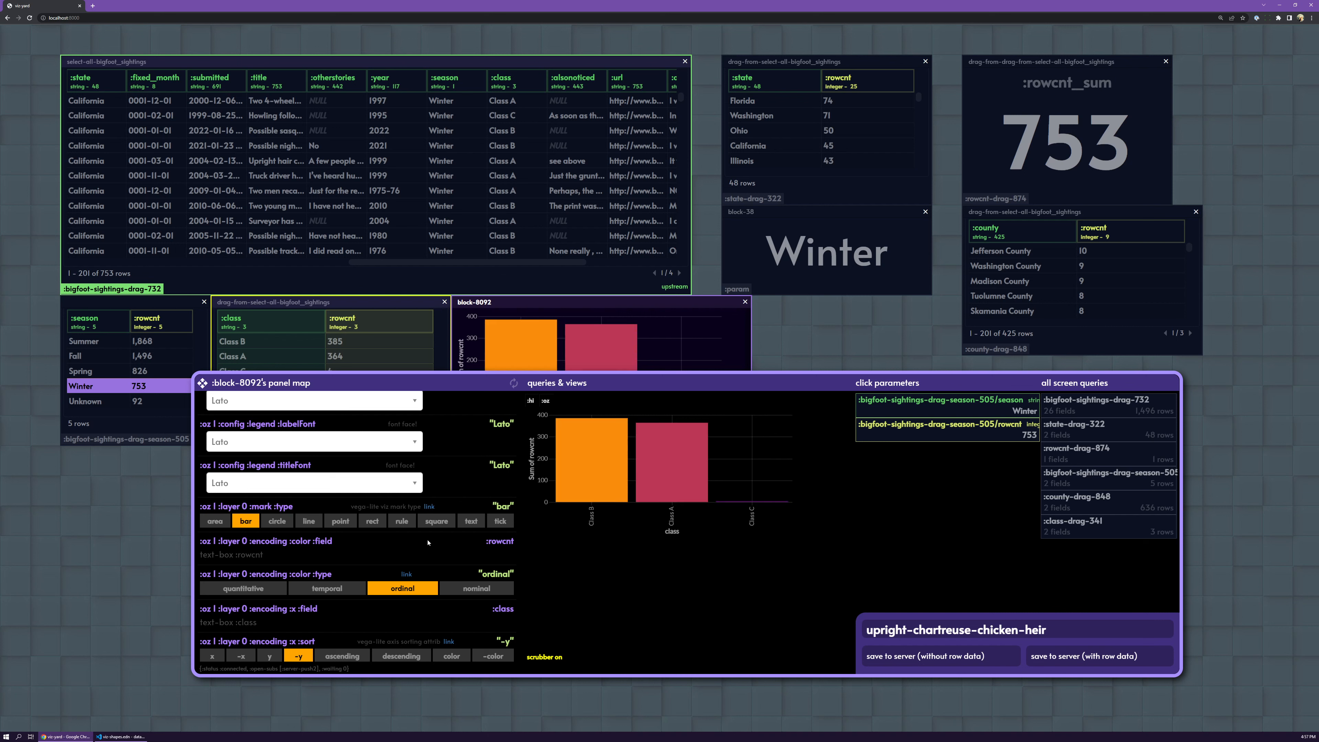
# Set the colour scale scheme of the chart's bars to magma.
pyautogui.scroll(-2, 348, 581)
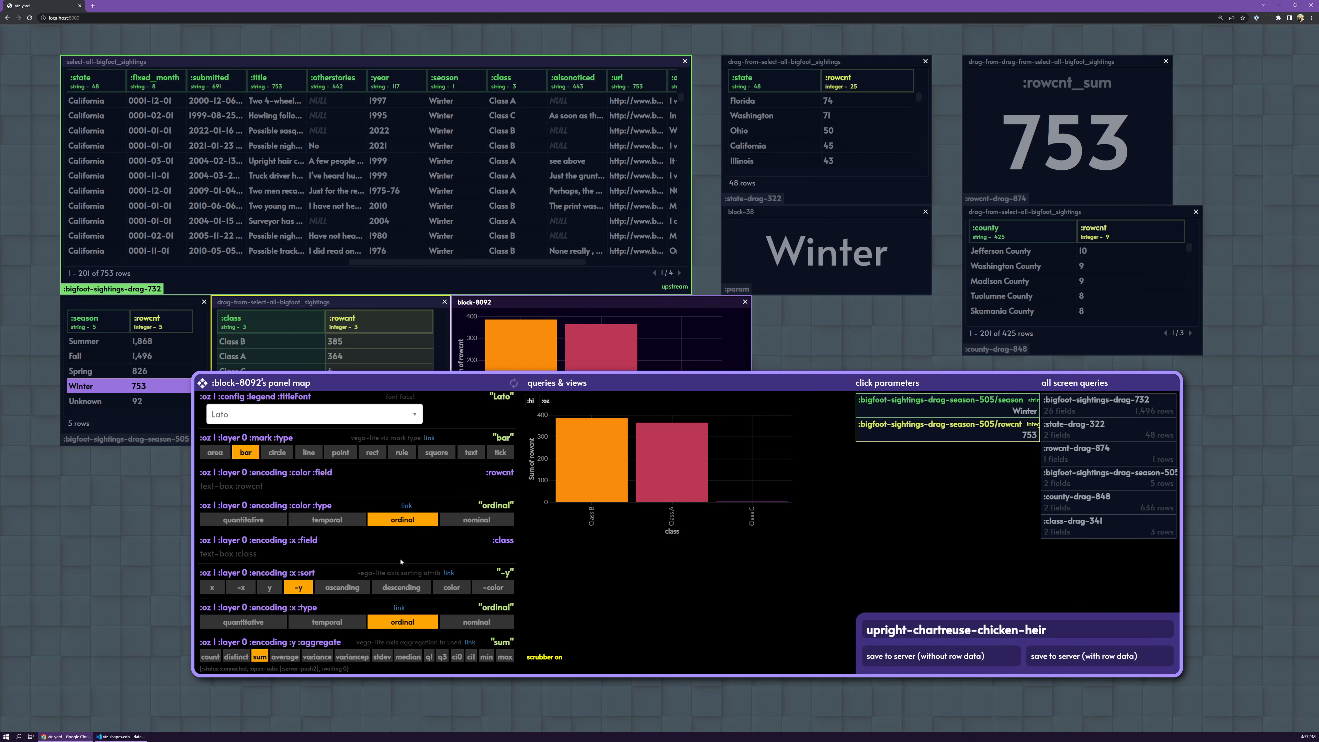
pyautogui.scroll(-3, 362, 559)
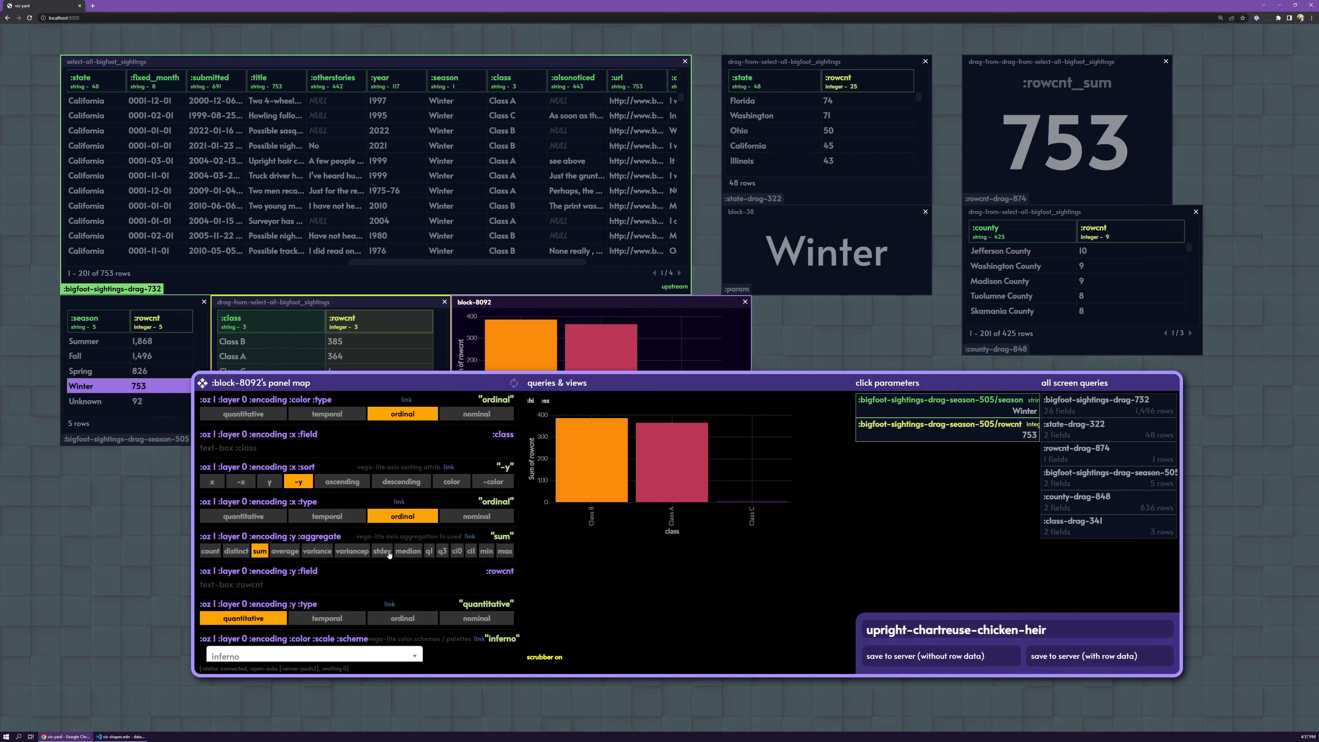
pyautogui.click(393, 652)
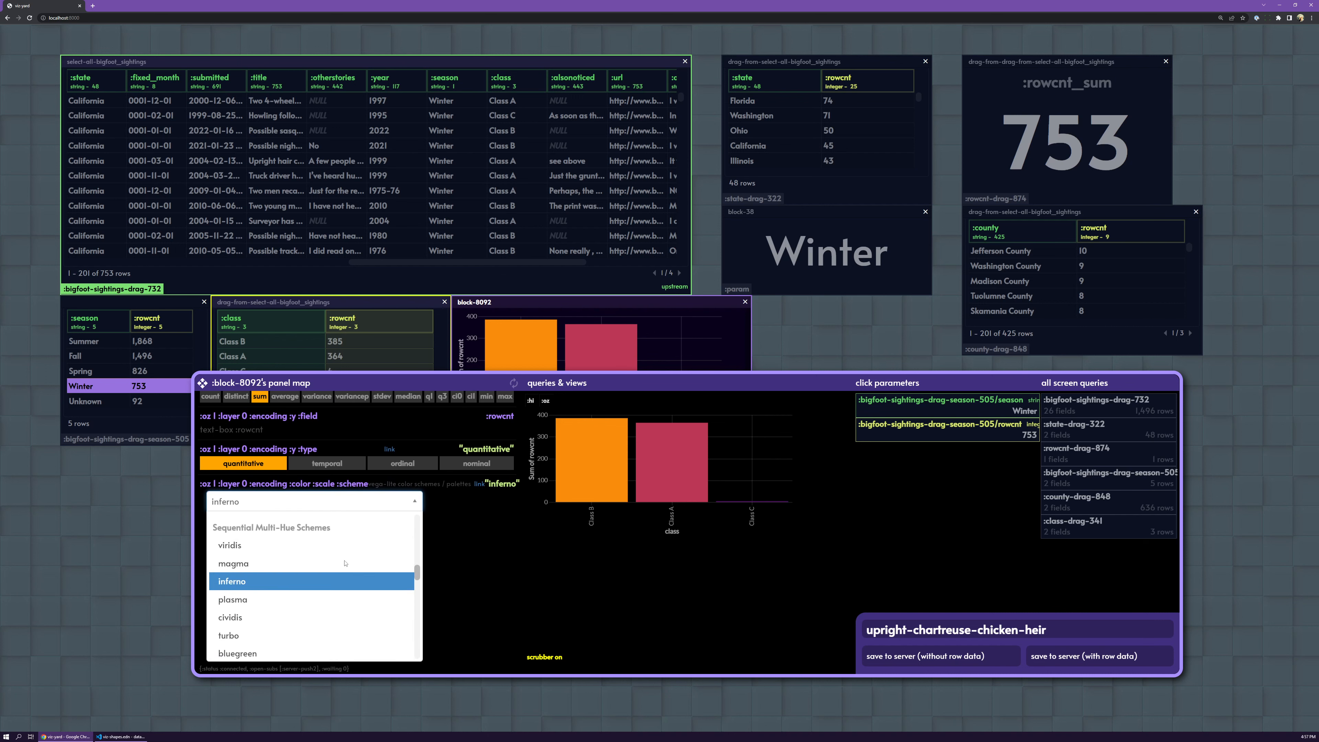
pyautogui.click(247, 565)
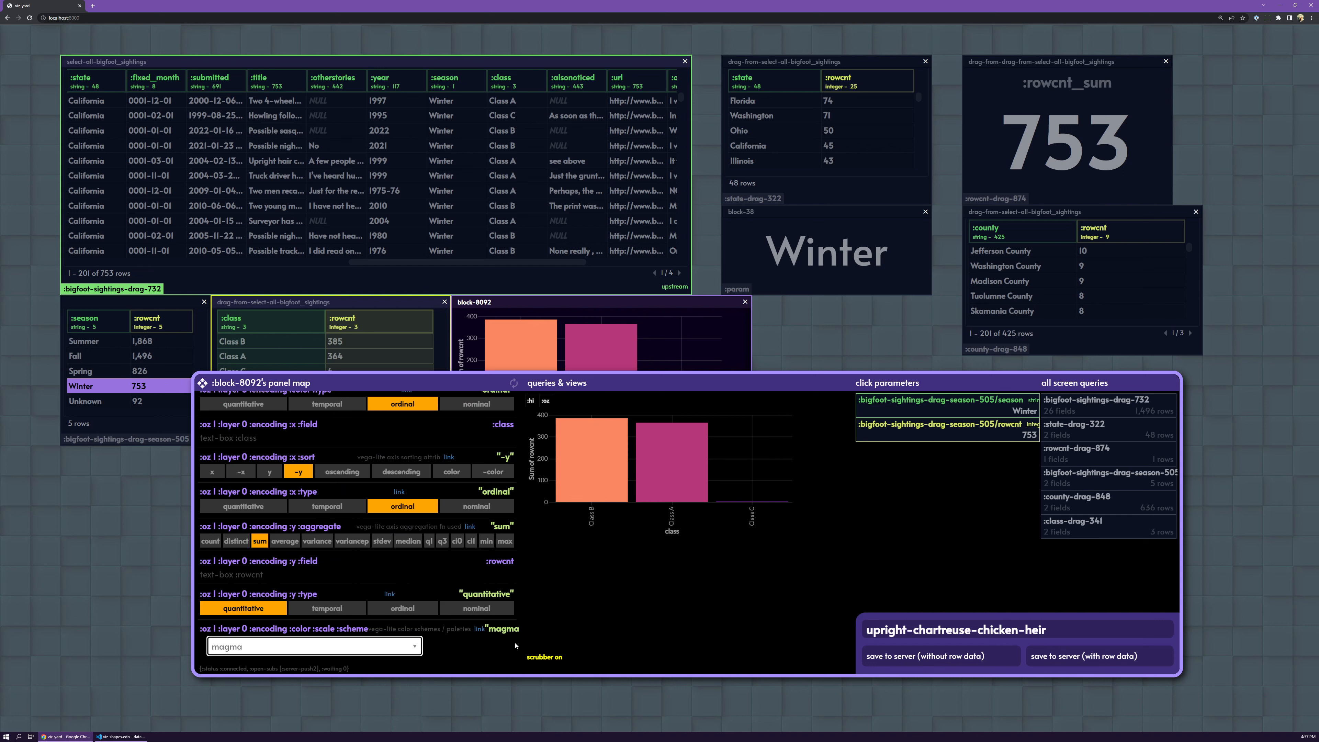
pyautogui.click(562, 616)
# Turn off the scrubber and move the panel map below the canvas blocks.
pyautogui.scroll(5, 404, 586)
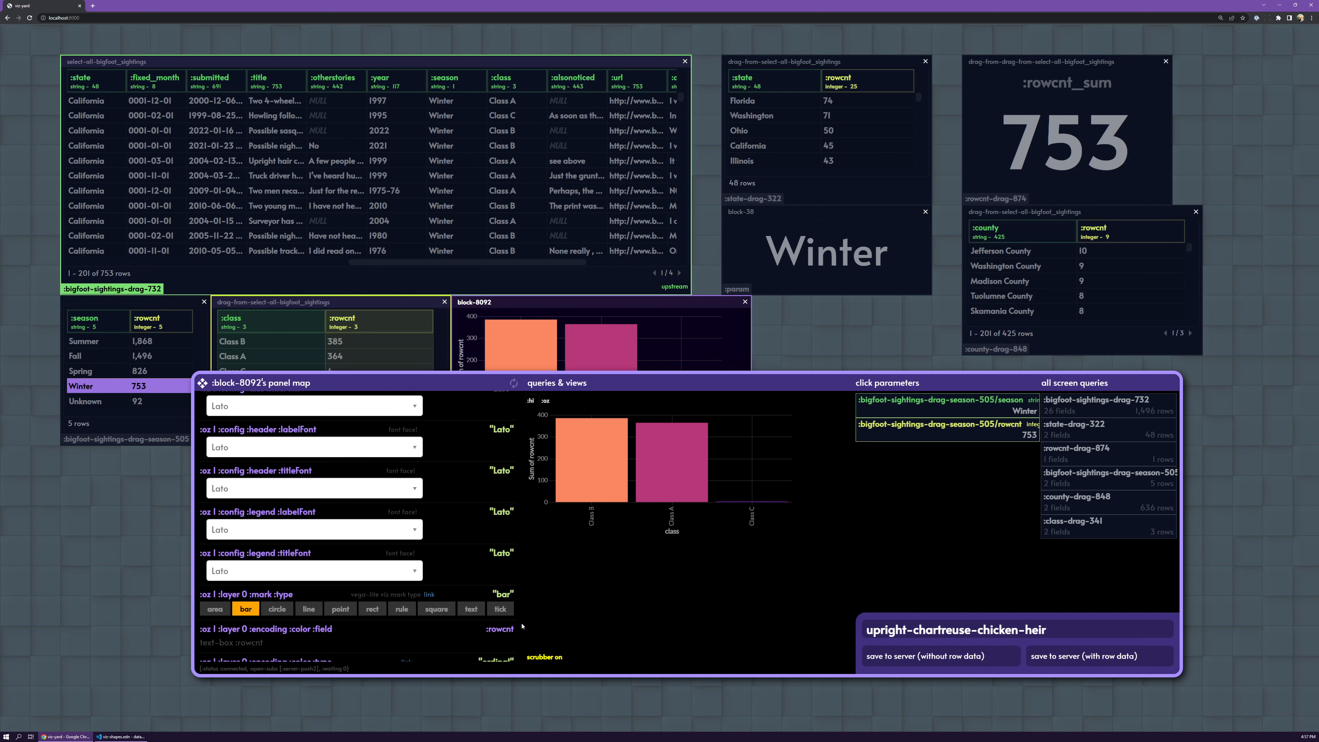
pyautogui.click(544, 658)
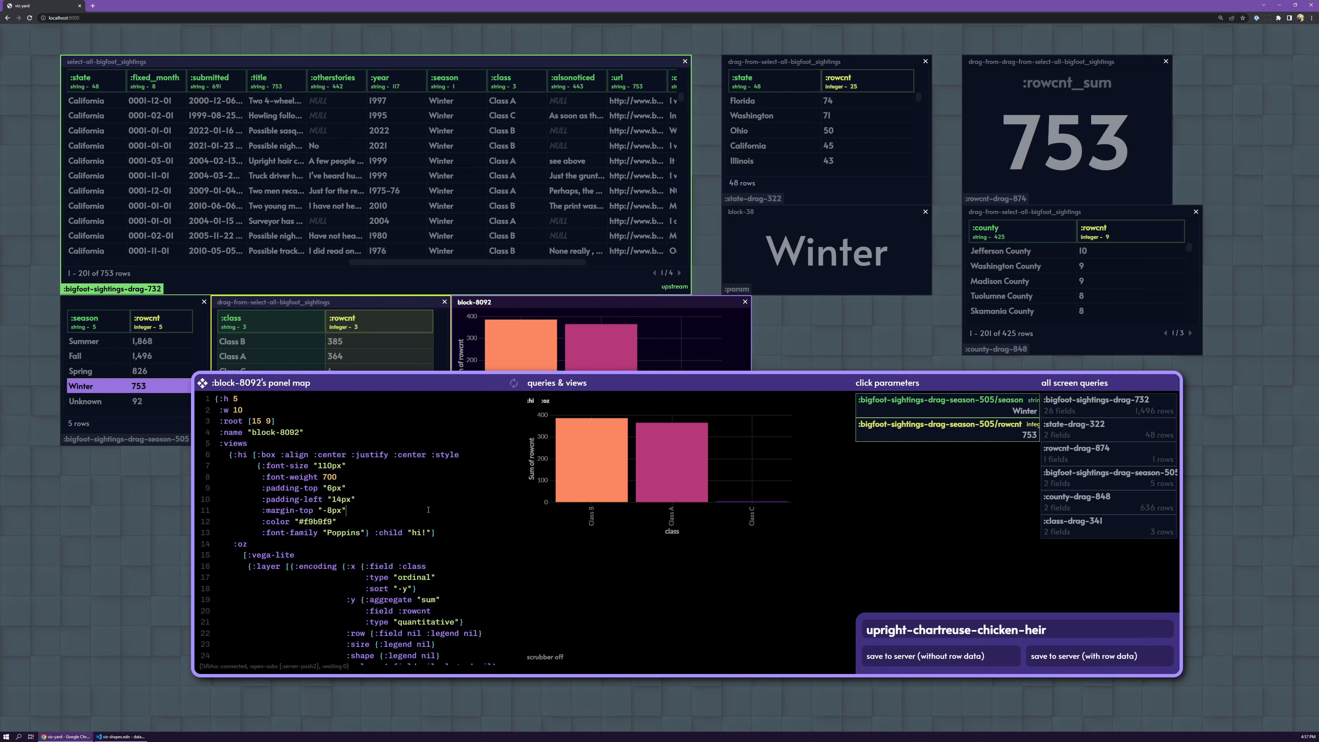
pyautogui.click(202, 383)
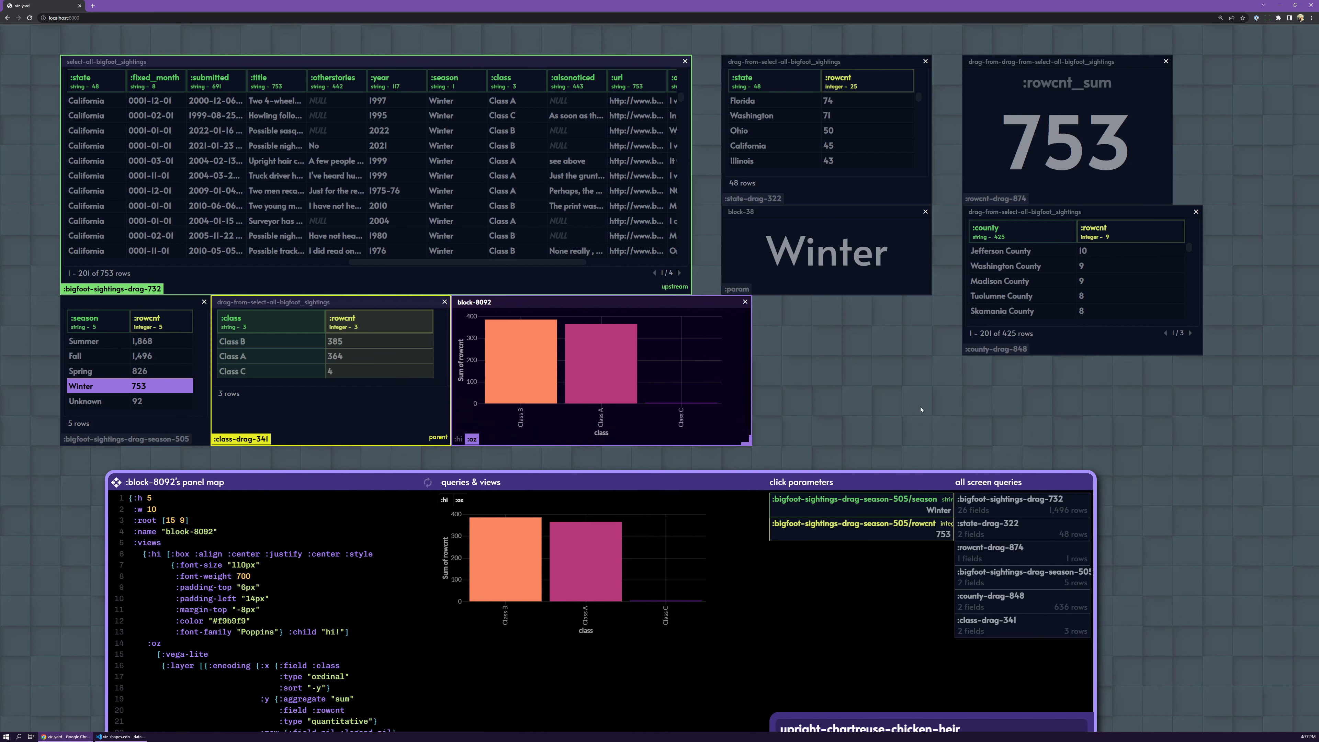
# Reduce the bar chart block's width to 8 so it lines up with the sightings table's edge.
pyautogui.moveTo(660, 302); pyautogui.dragTo(686, 300)
pyautogui.hotkey('ctrl', 'z')
pyautogui.hotkey('ctrl', 'z')
pyautogui.hotkey('shift', 'a')
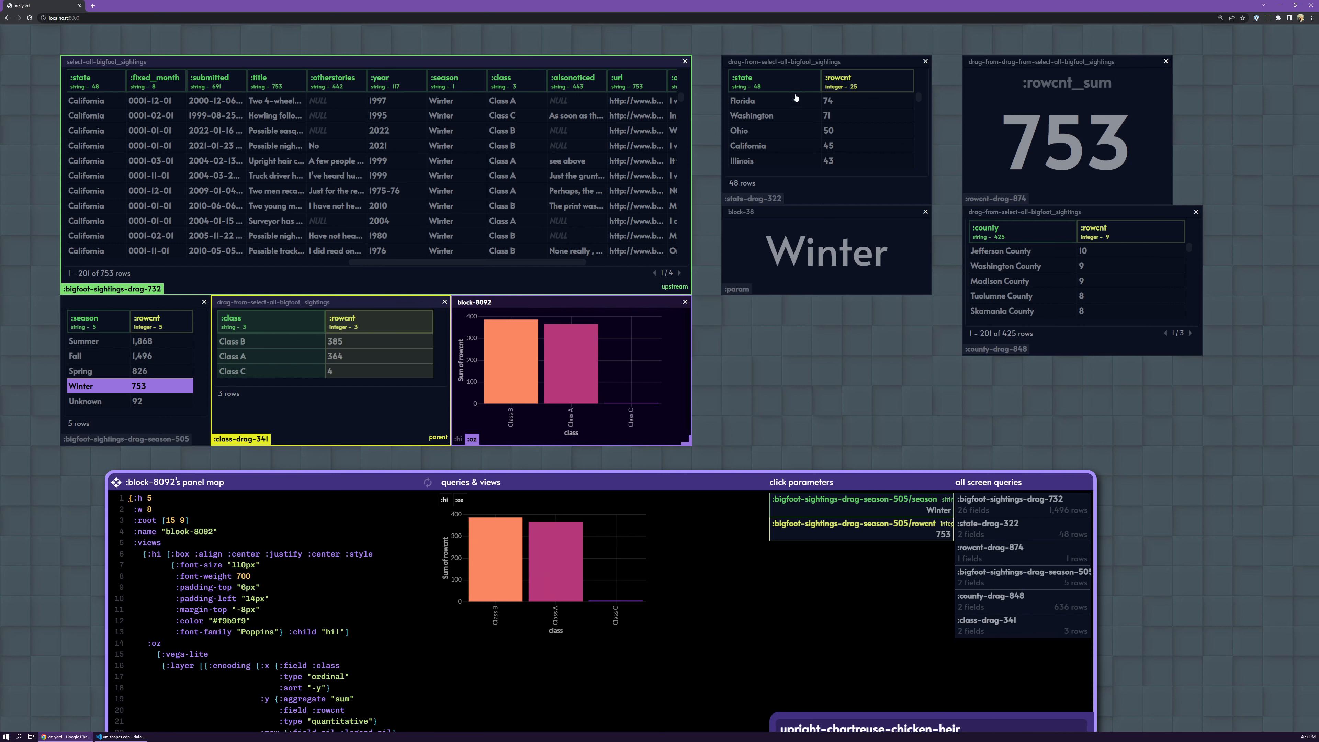
# Move the state and season parameter blocks flush against the sightings table and set both widths to 6.
pyautogui.moveTo(799, 63); pyautogui.dragTo(770, 63)
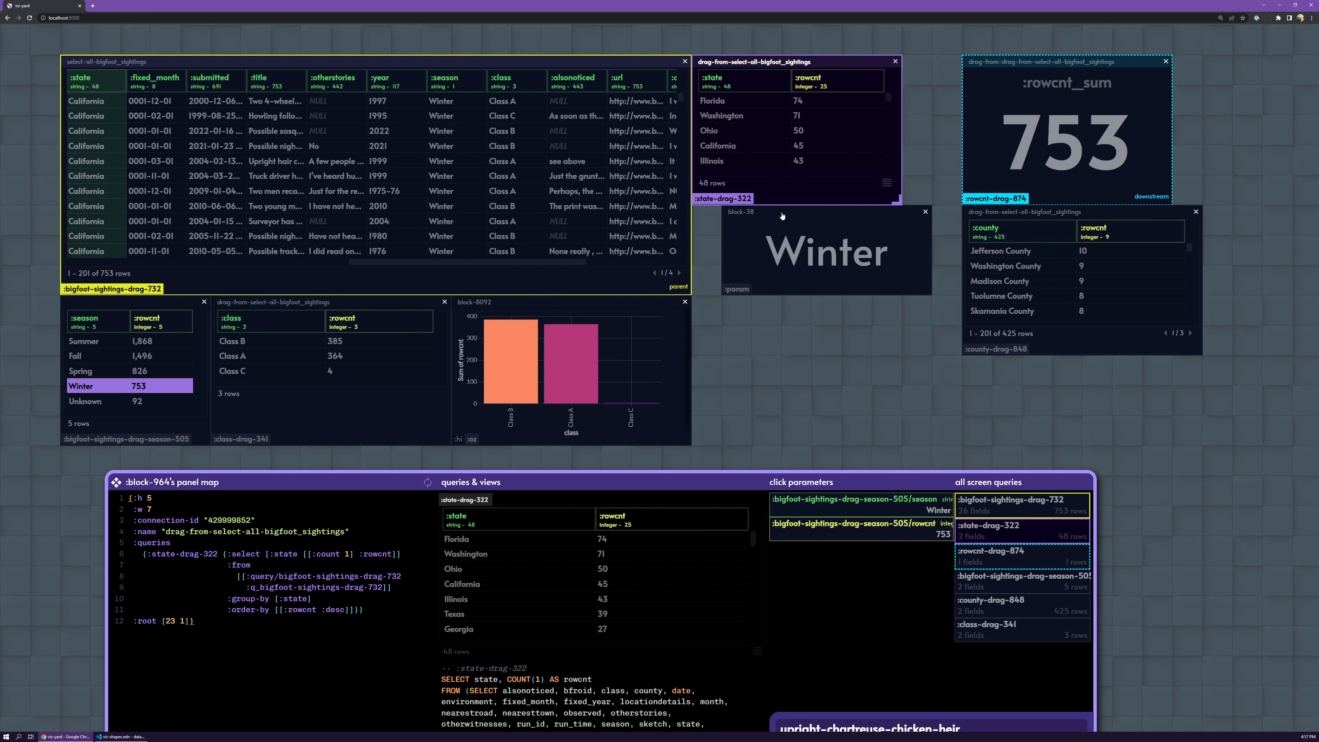
pyautogui.moveTo(783, 213); pyautogui.dragTo(753, 213)
pyautogui.click(828, 70)
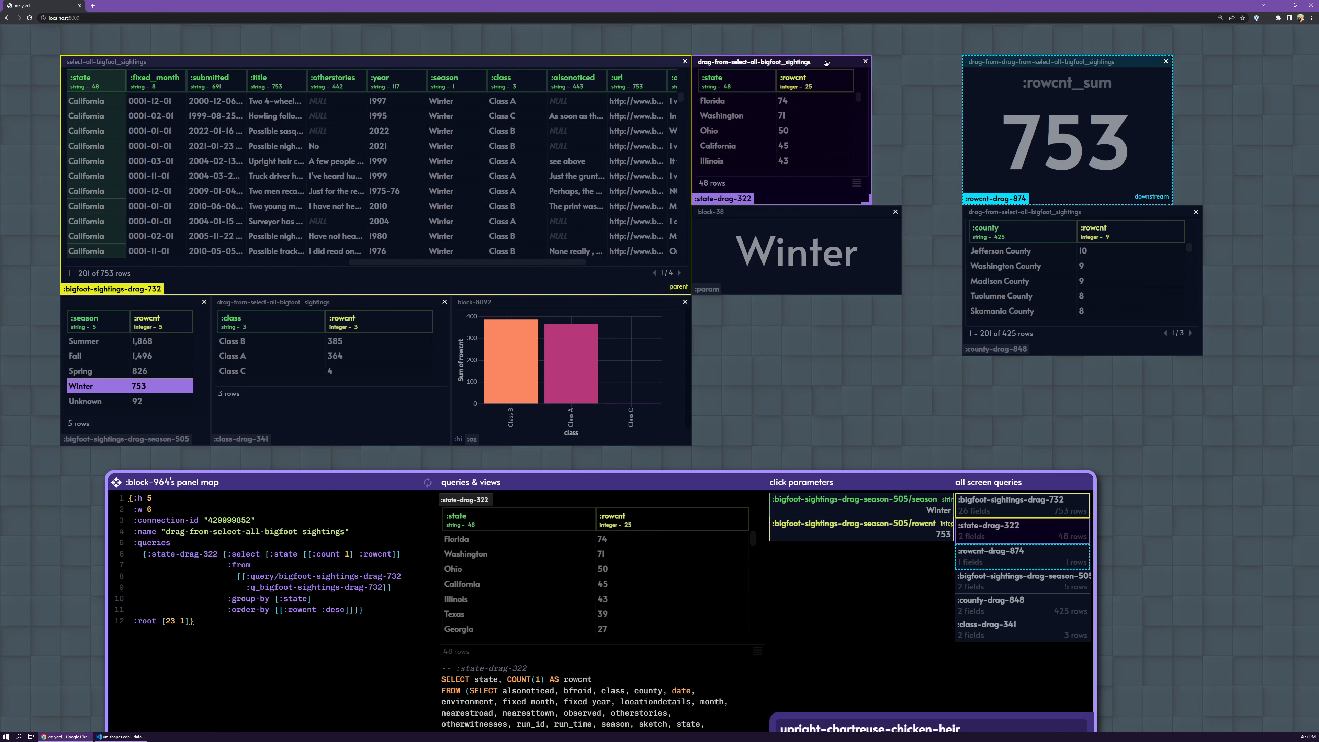
pyautogui.click(813, 213)
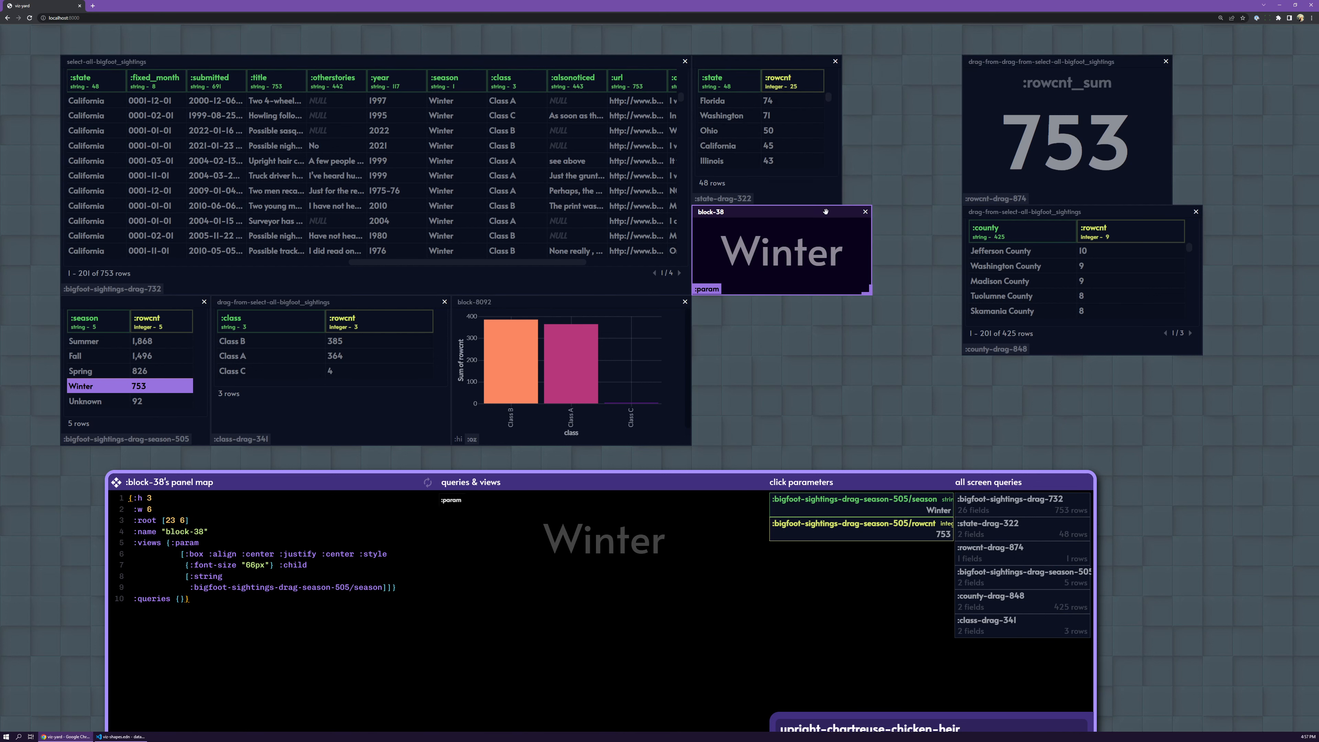
pyautogui.click(806, 63)
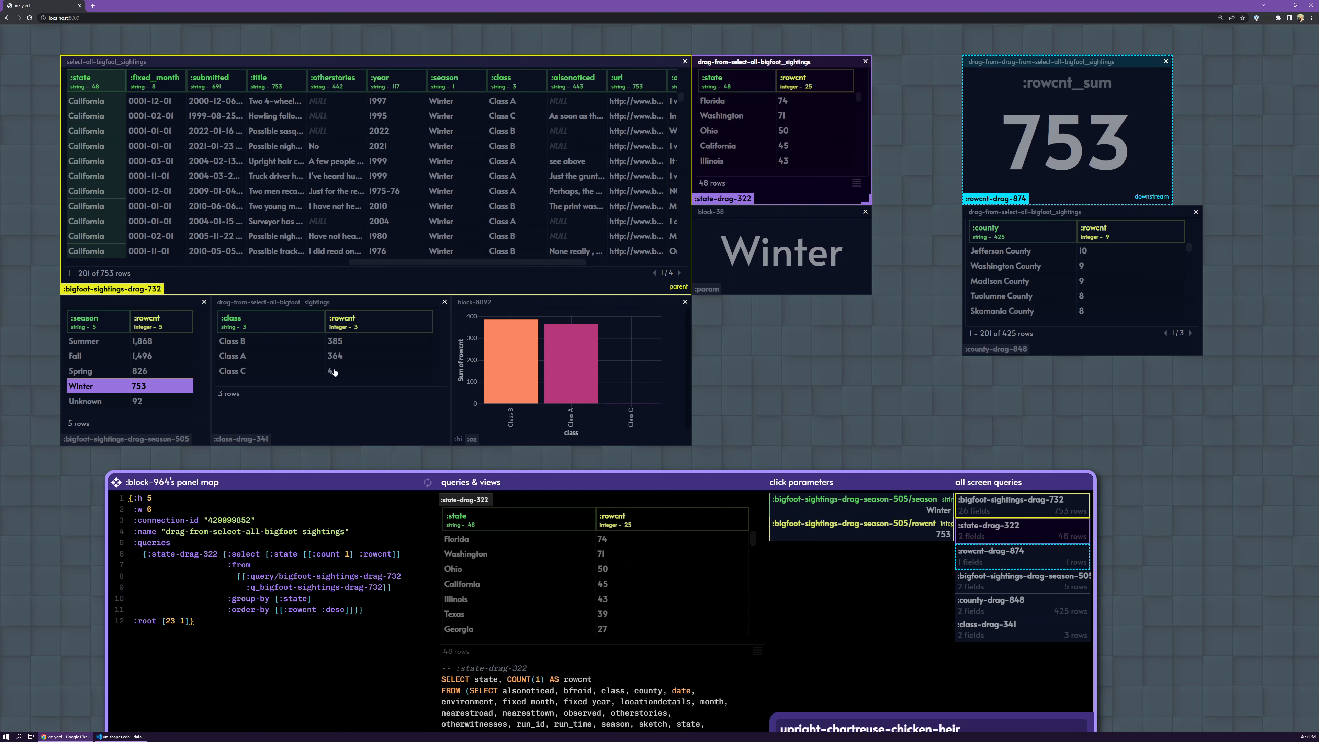
# Switch the season selection through Spring, Fall and Summer, ending on Spring.
pyautogui.click(141, 371)
pyautogui.click(159, 354)
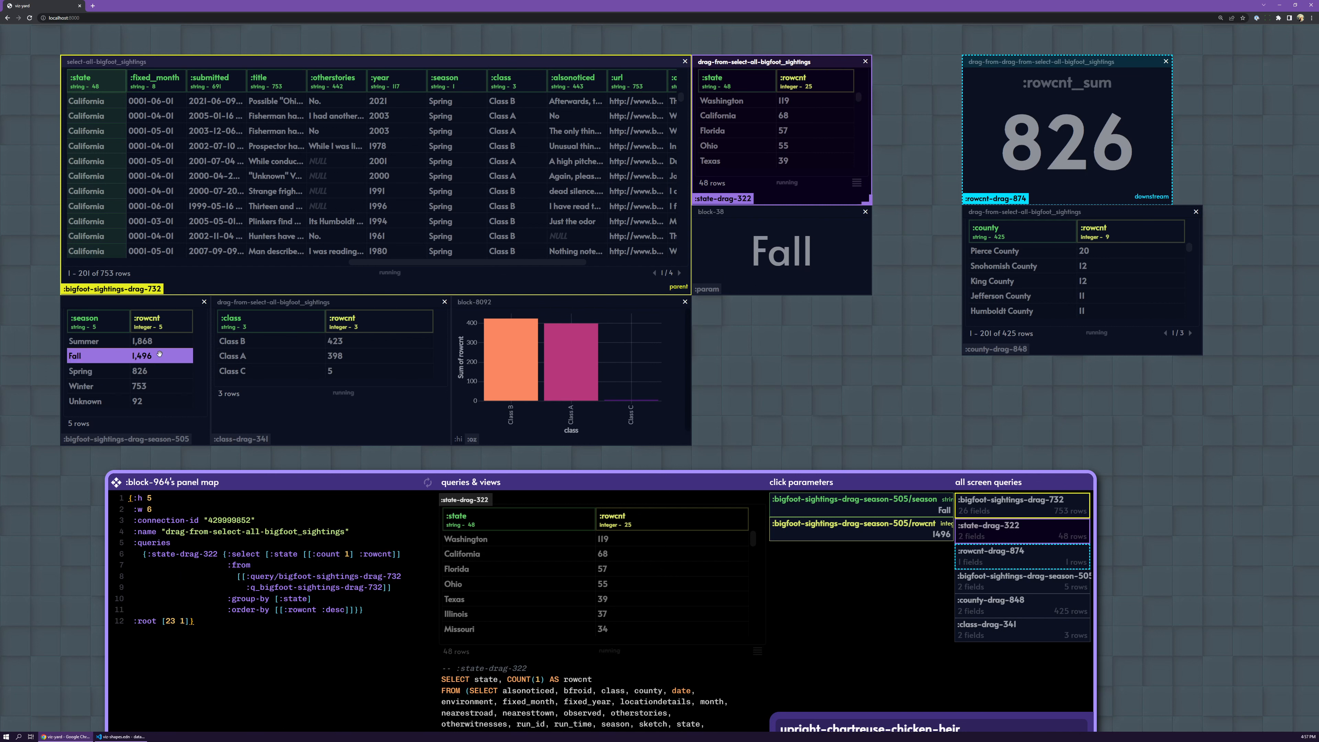
pyautogui.click(148, 342)
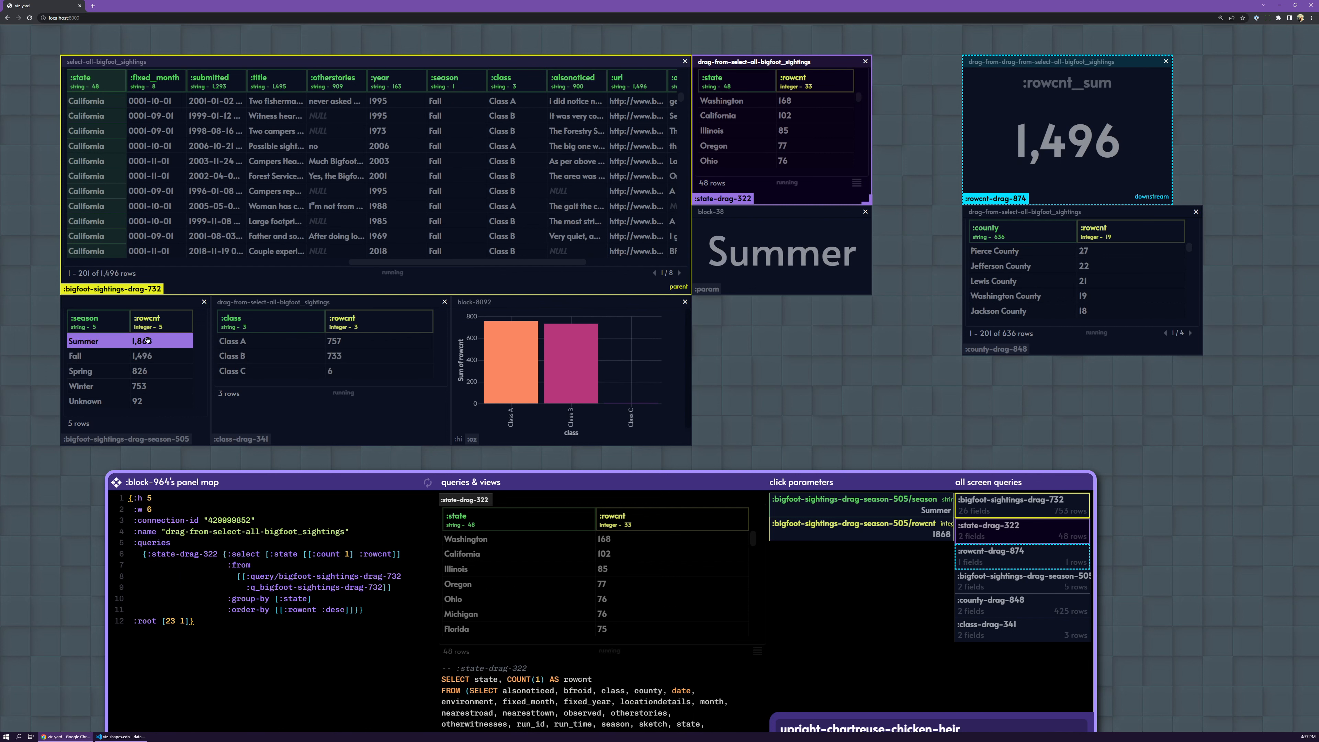
pyautogui.click(154, 372)
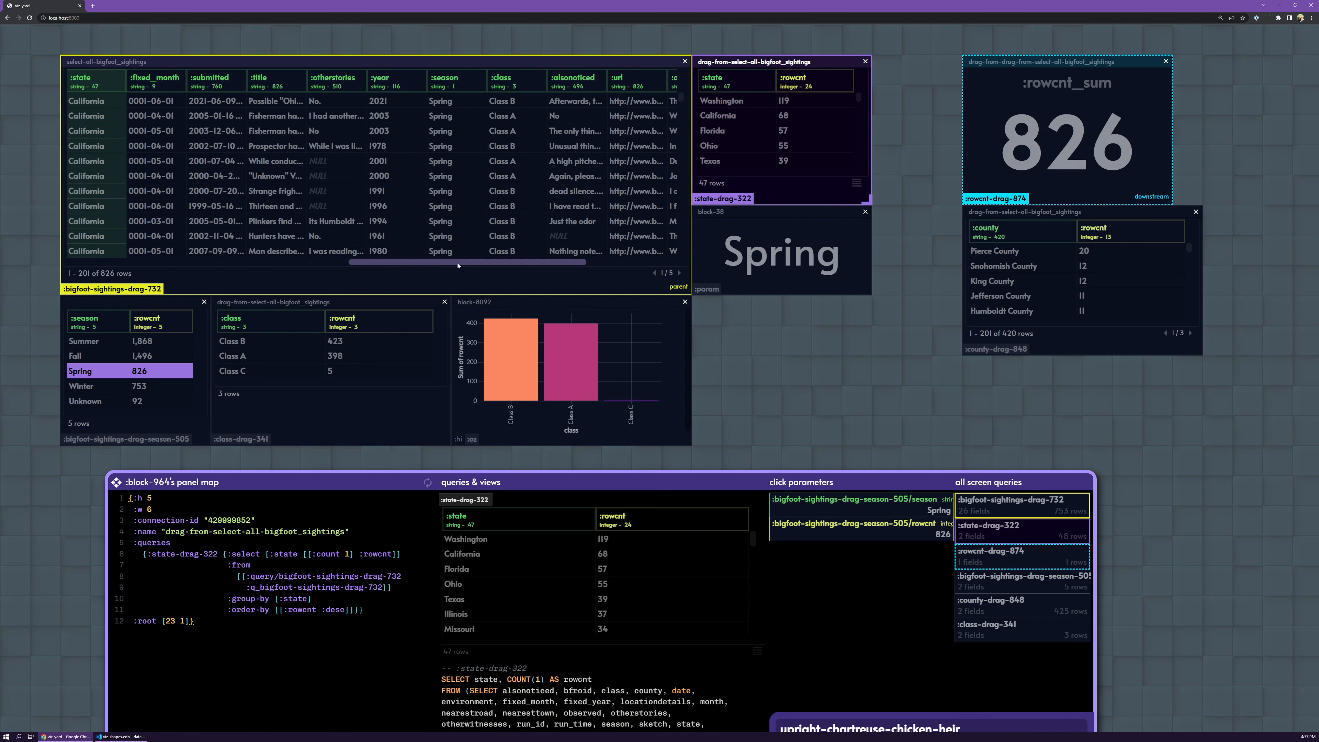
# Look through the sightings table's columns and select individual rows to inspect their click parameters, ending on the 2002-07-10 row.
pyautogui.moveTo(457, 262); pyautogui.dragTo(176, 263)
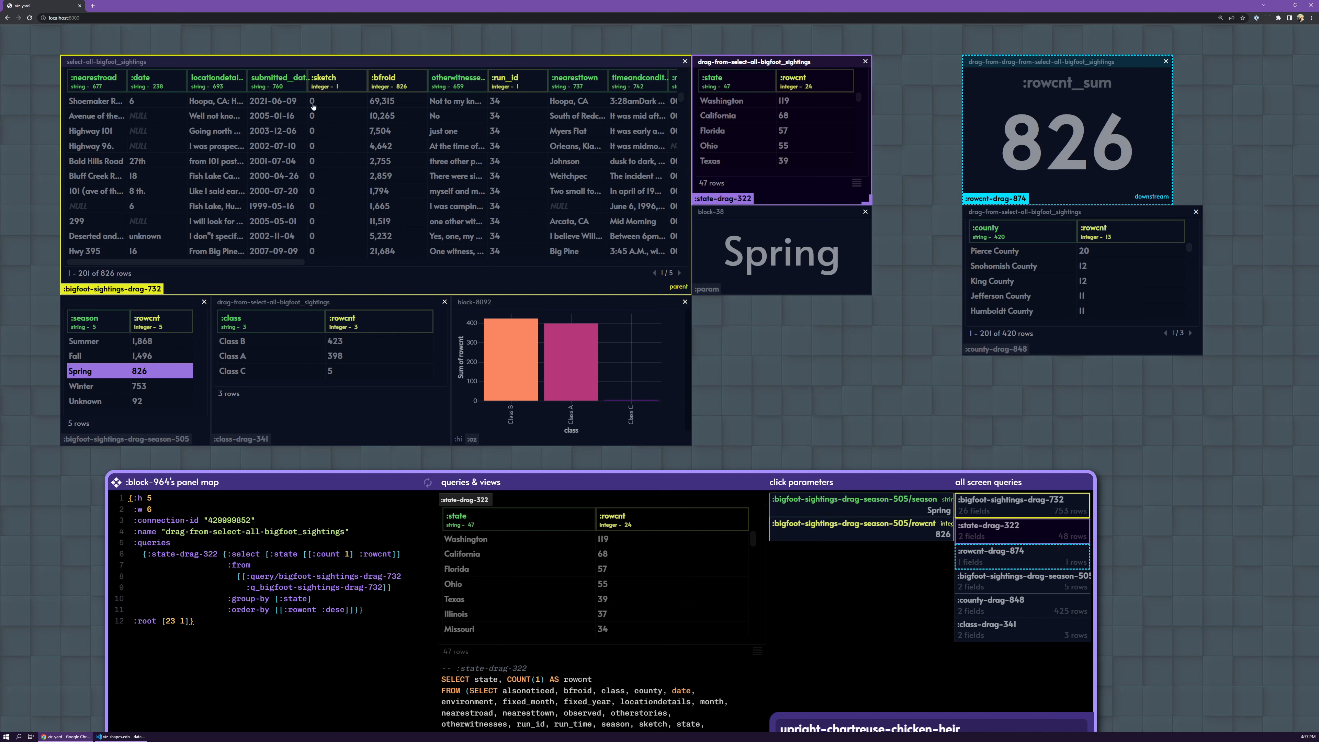
pyautogui.moveTo(301, 262); pyautogui.dragTo(582, 297)
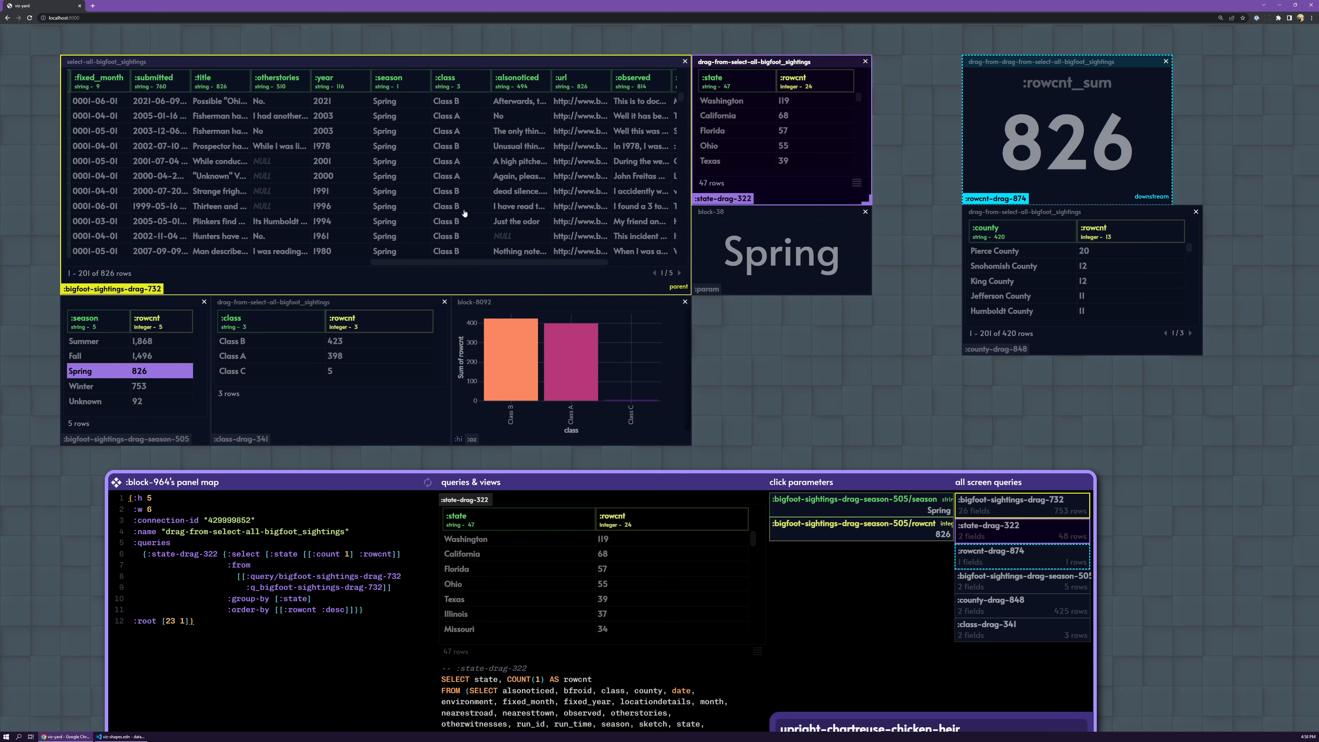
pyautogui.click(452, 147)
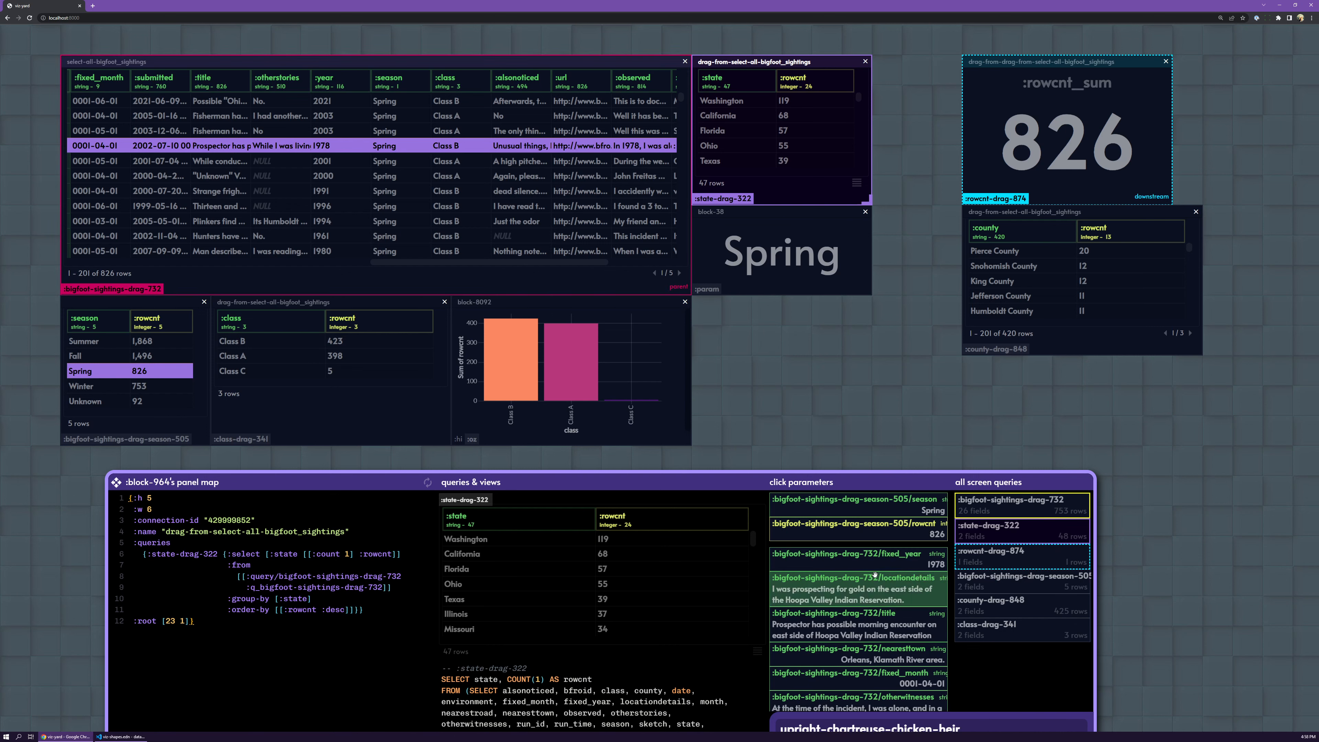
pyautogui.scroll(-5, 890, 571)
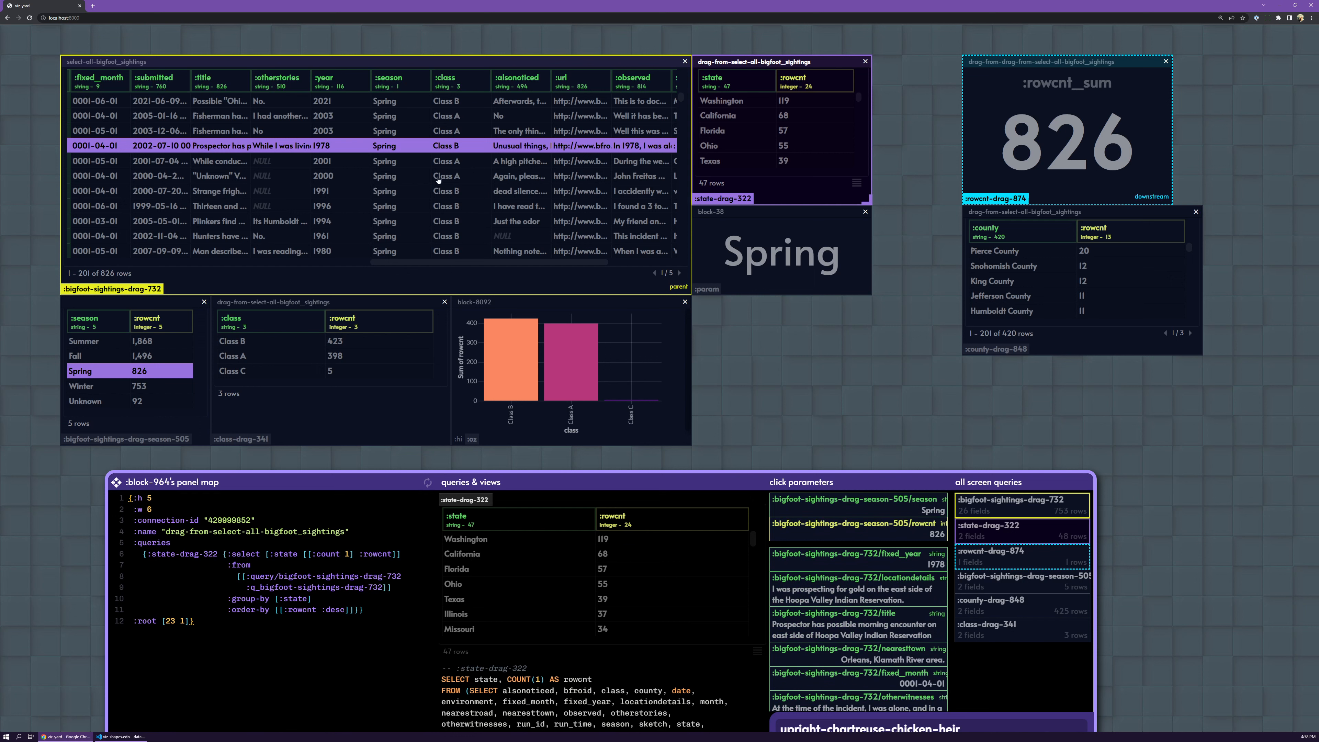
pyautogui.click(456, 165)
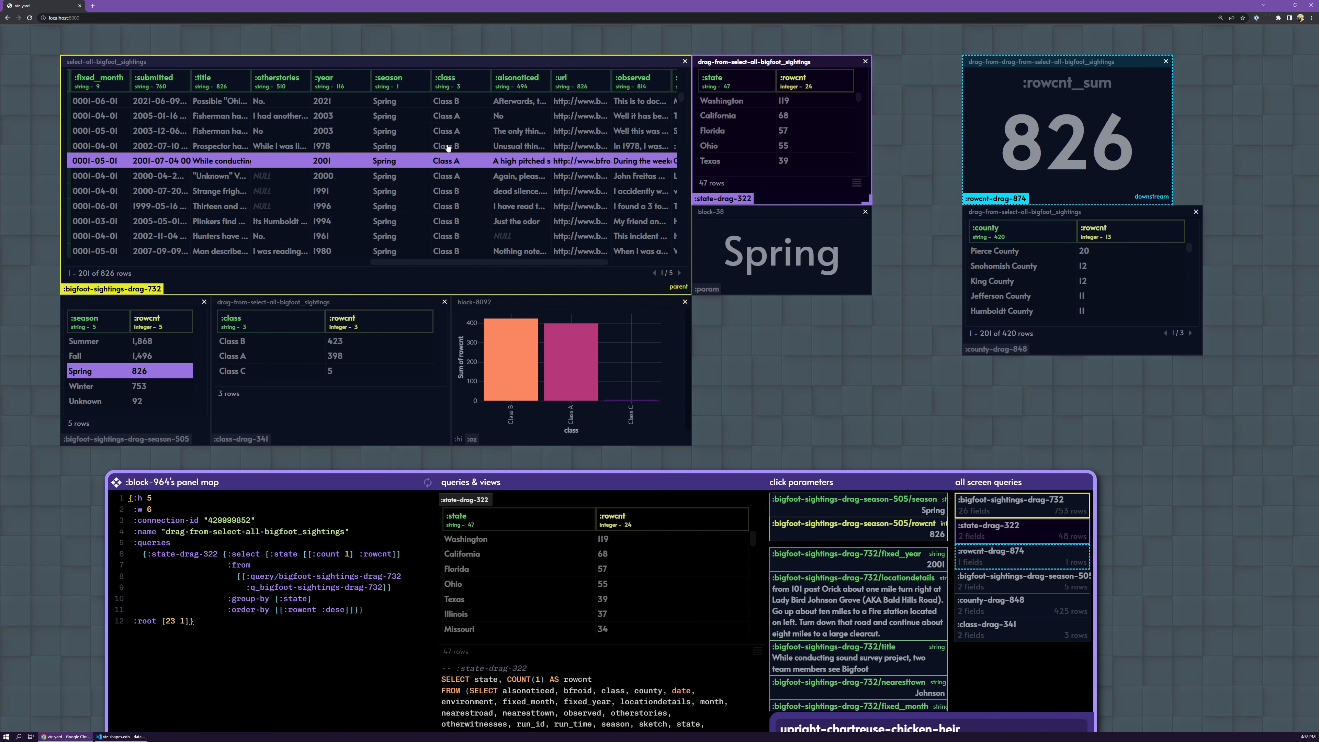
pyautogui.click(448, 148)
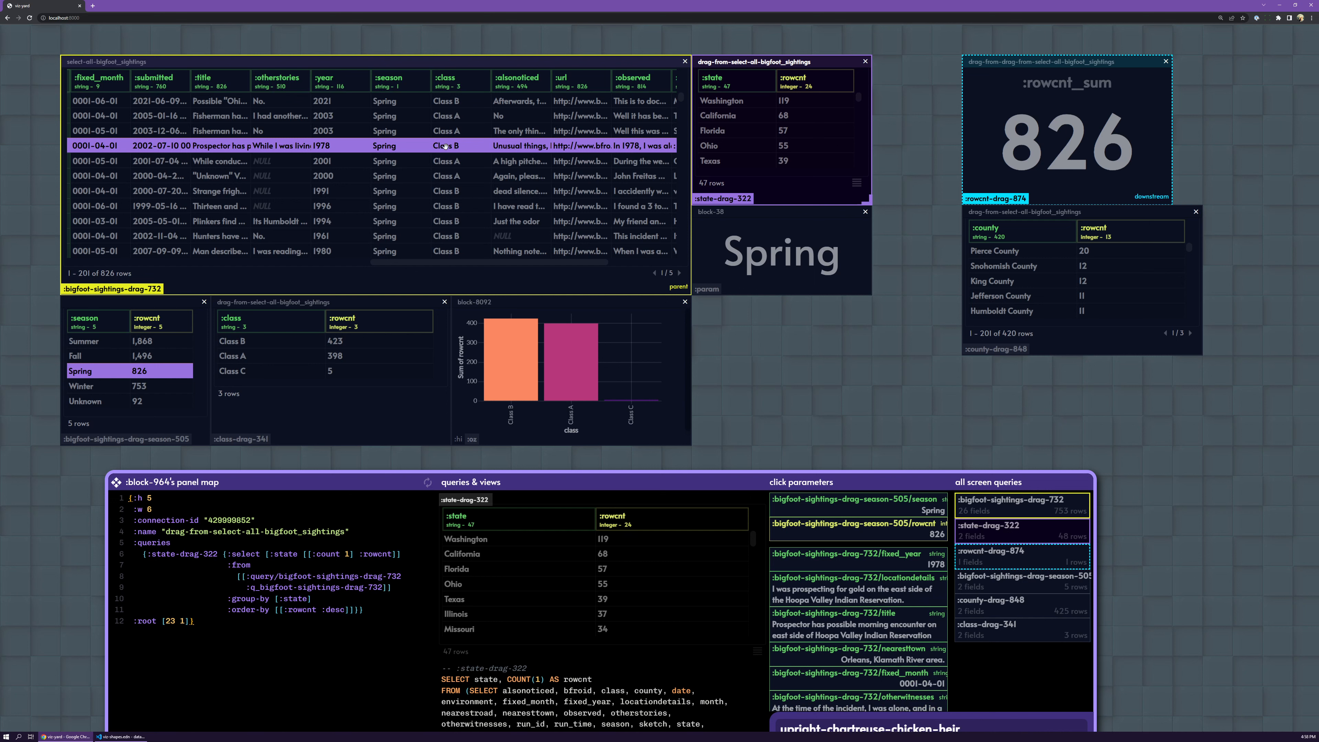
# Highlight the Class B rows in the sightings table and derive a Class B filtered block, 8 wide and 5 high, beneath the season parameter block.
pyautogui.moveTo(446, 146); pyautogui.dragTo(99, 262)
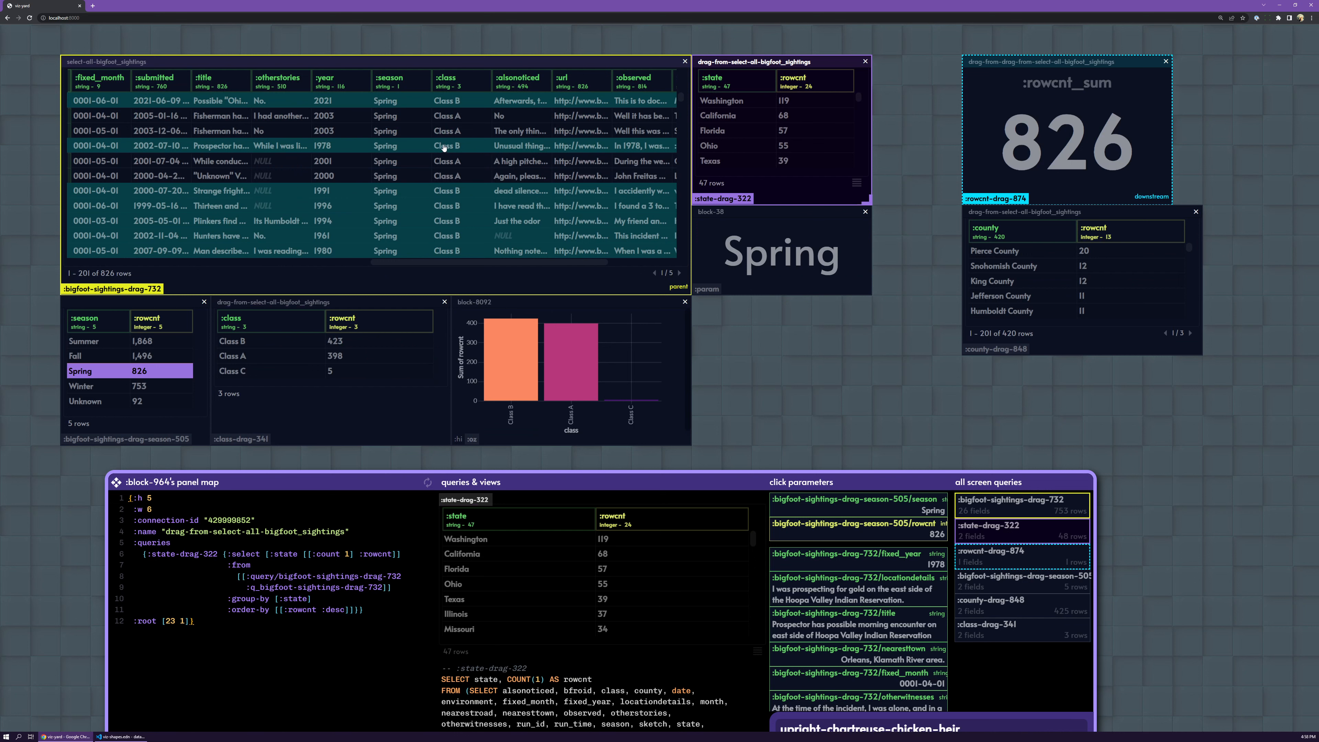
pyautogui.moveTo(450, 146); pyautogui.dragTo(721, 325)
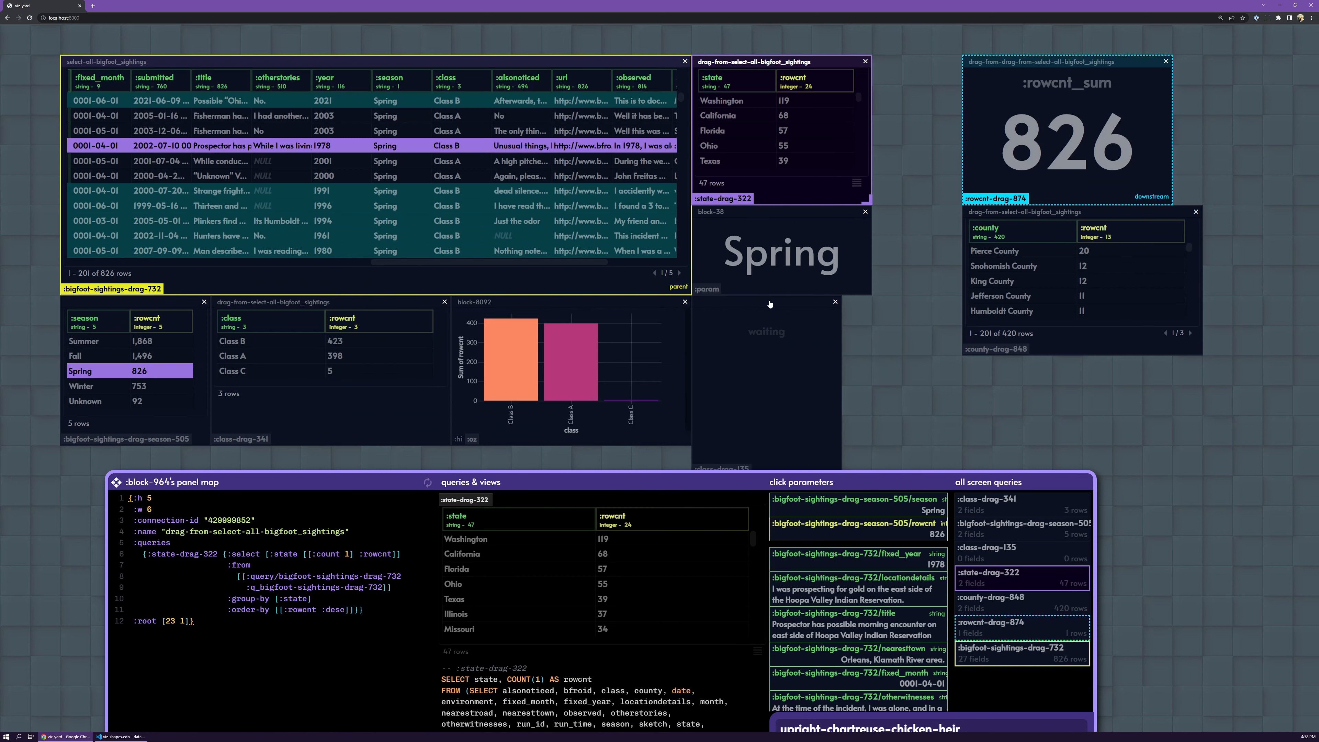
pyautogui.click(773, 303)
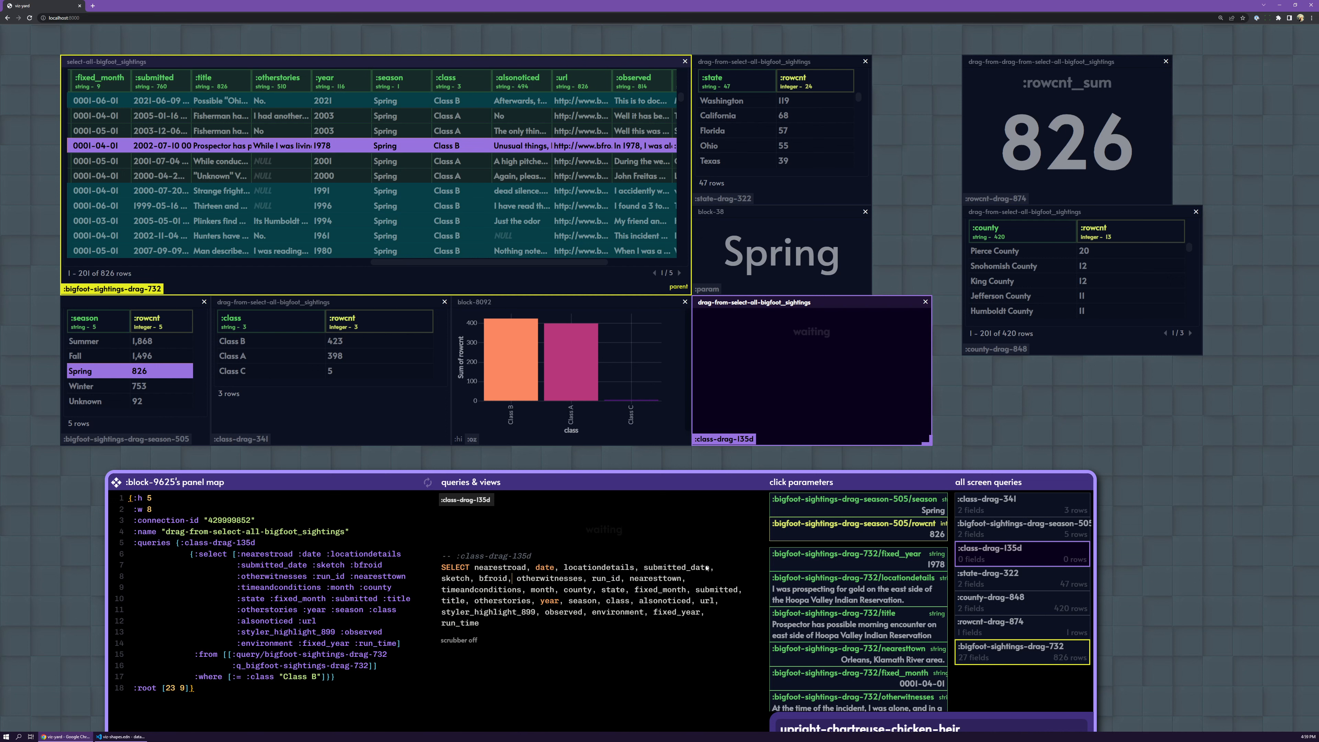
# Remove the Class B filtered block from the canvas and bring the sightings table back to its first columns.
pyautogui.moveTo(785, 303)
pyautogui.mouseDown()
pyautogui.moveTo(815, 303)
pyautogui.moveTo(785, 303)
pyautogui.mouseUp()
pyautogui.click(926, 303)
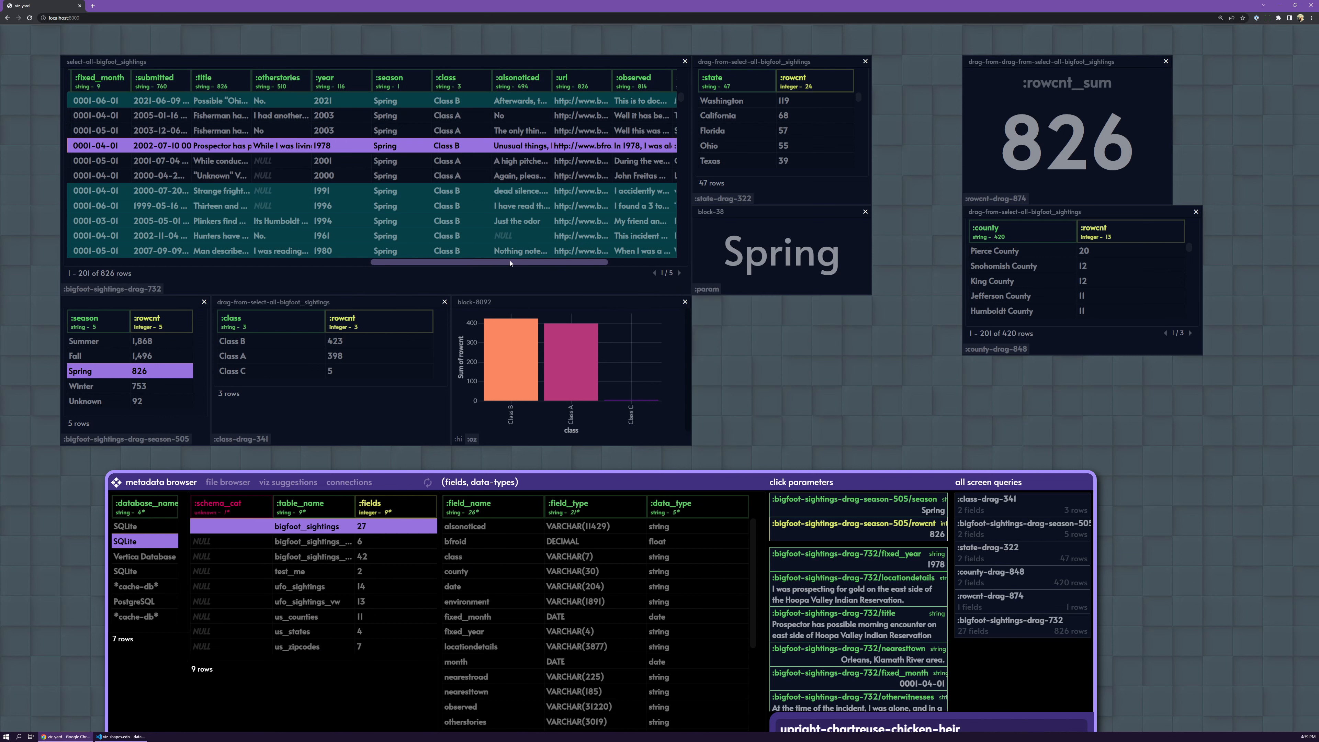
pyautogui.scroll(-2, 468, 168)
pyautogui.scroll(-2, 468, 168)
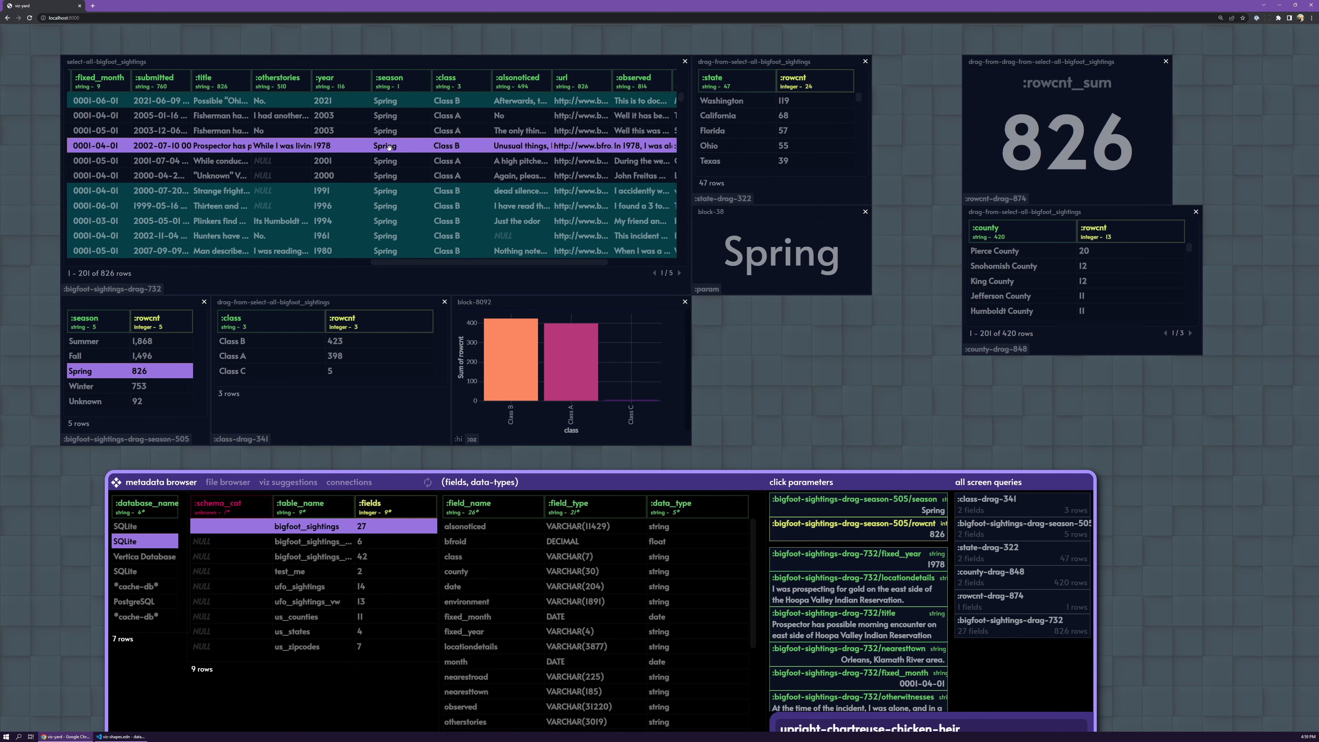
pyautogui.moveTo(451, 262); pyautogui.dragTo(148, 255)
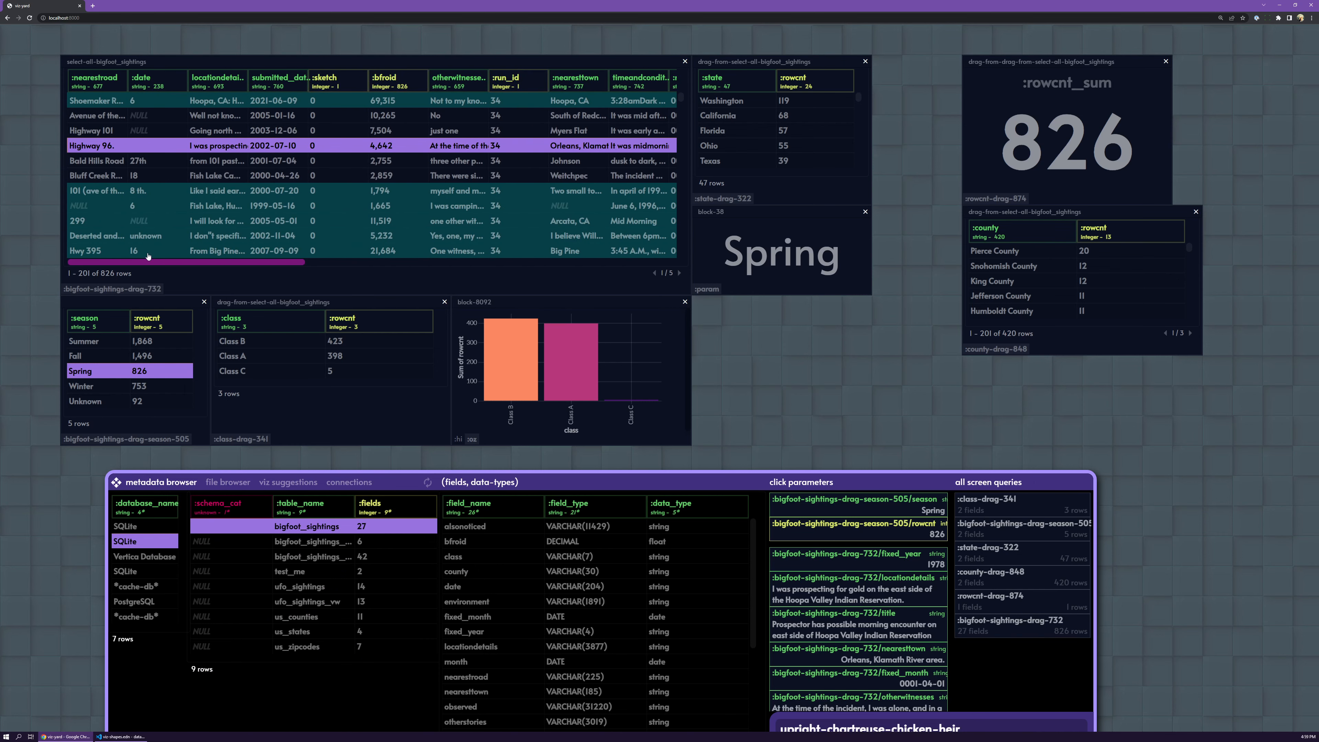
# Select the sightings block, turn on the scrubber for its panel map and go to the Class B highlight's style rules.
pyautogui.click(450, 62)
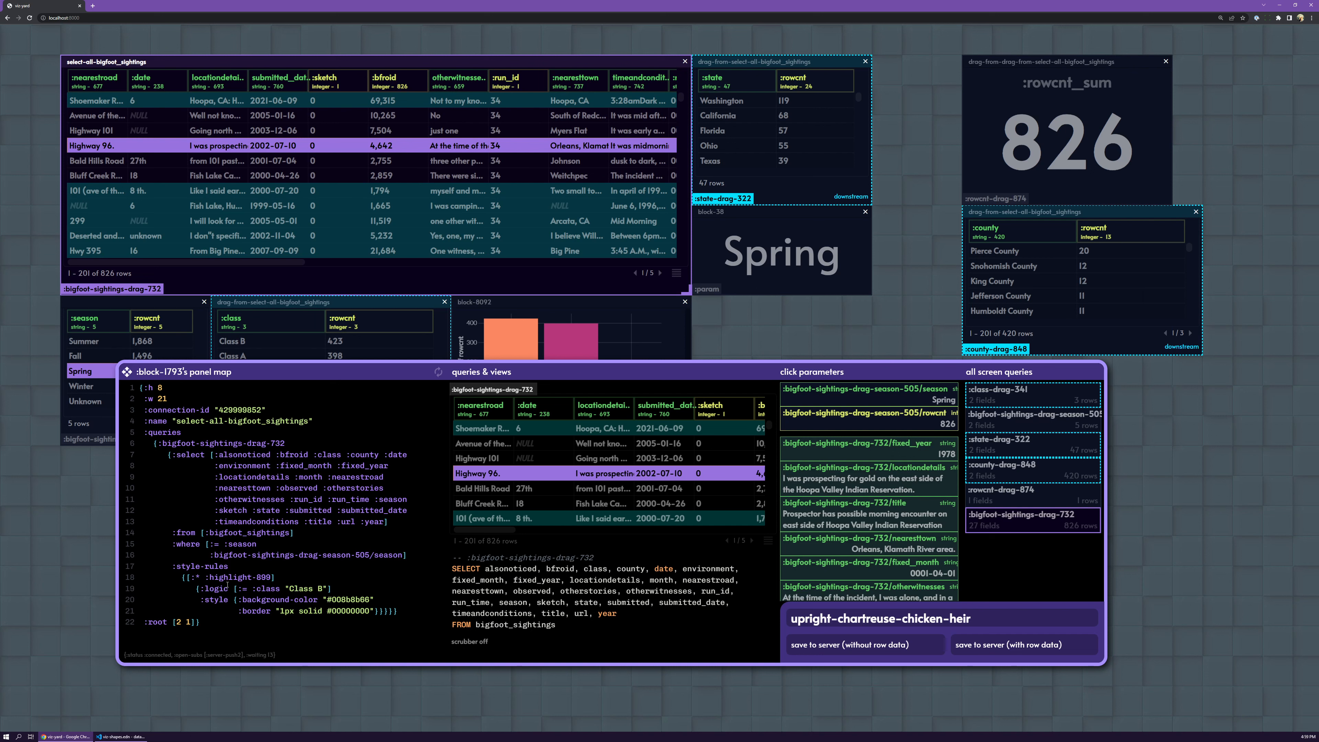
pyautogui.click(335, 585)
pyautogui.click(470, 644)
pyautogui.scroll(-5, 372, 546)
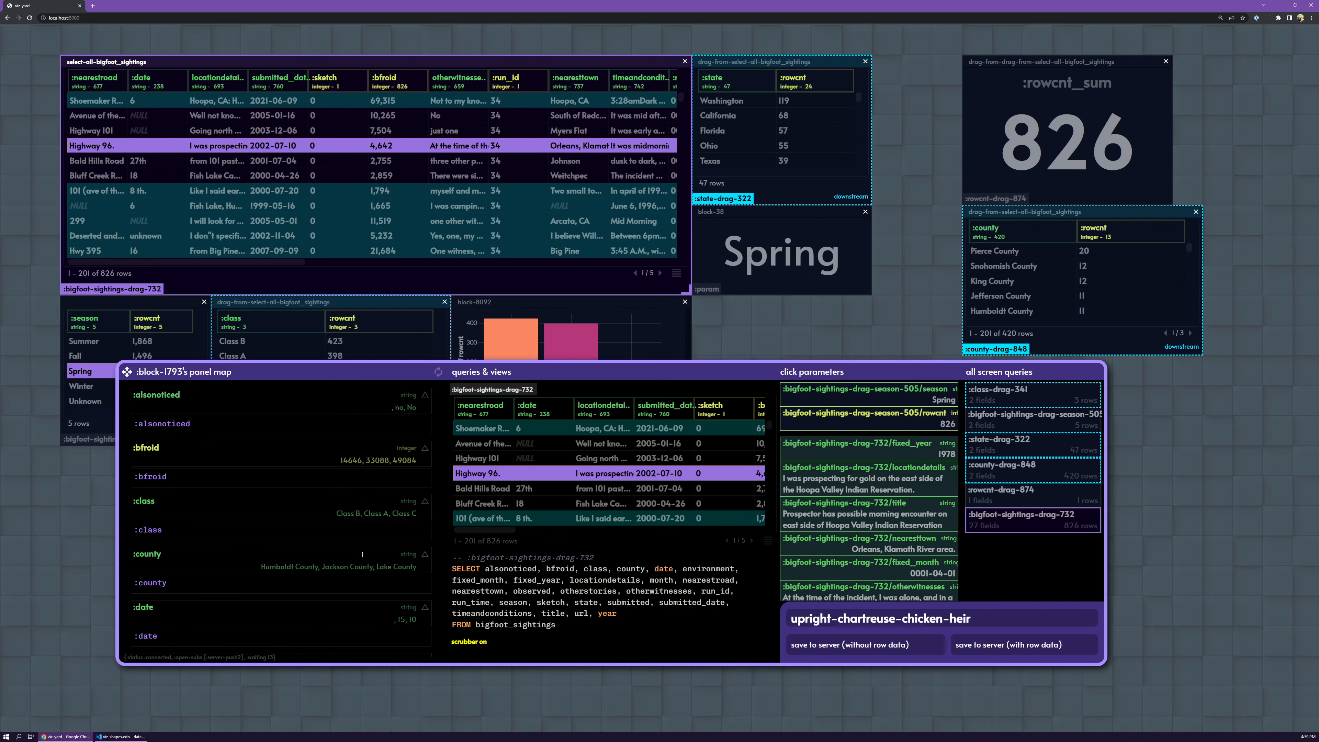
pyautogui.scroll(-8, 372, 546)
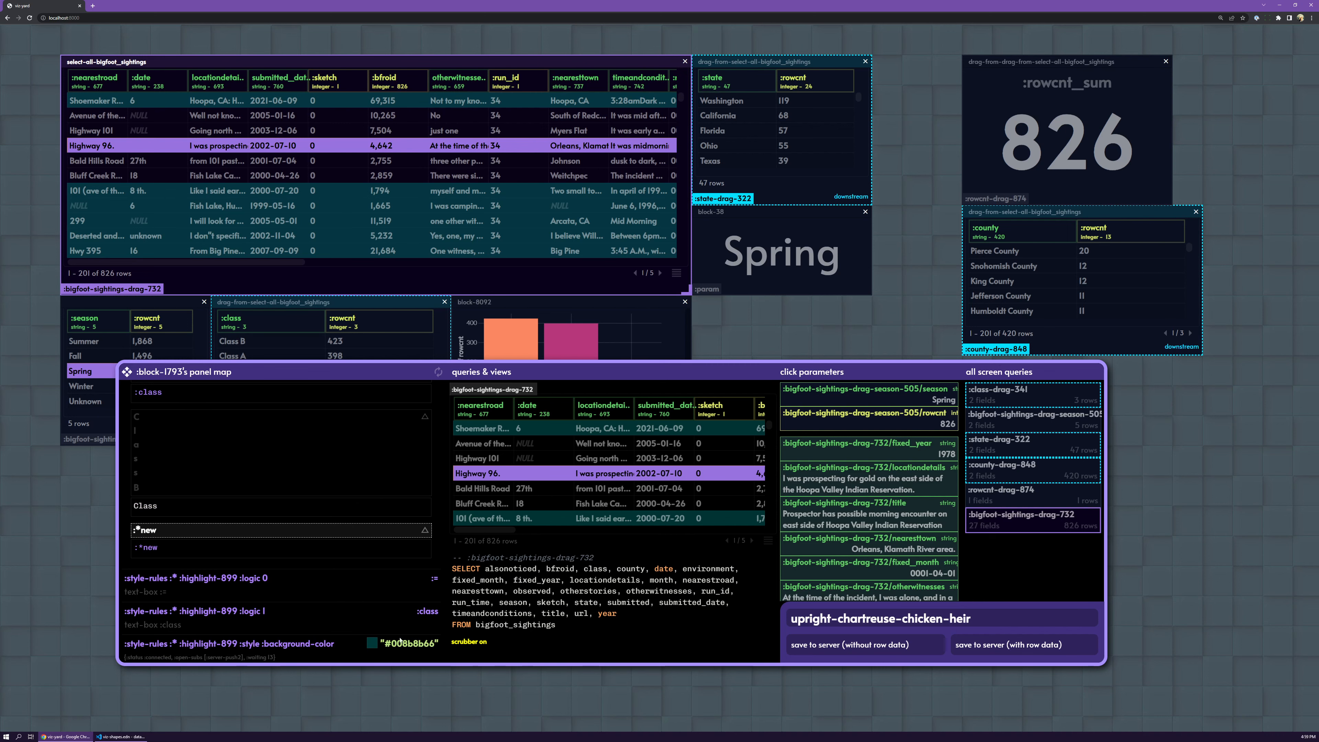
# Try several colours for the Class B highlight, including #8b0000 and #8b8b00, set its background to #333300, and turn the scrubber off.
pyautogui.click(372, 643)
pyautogui.scroll(-3, 419, 540)
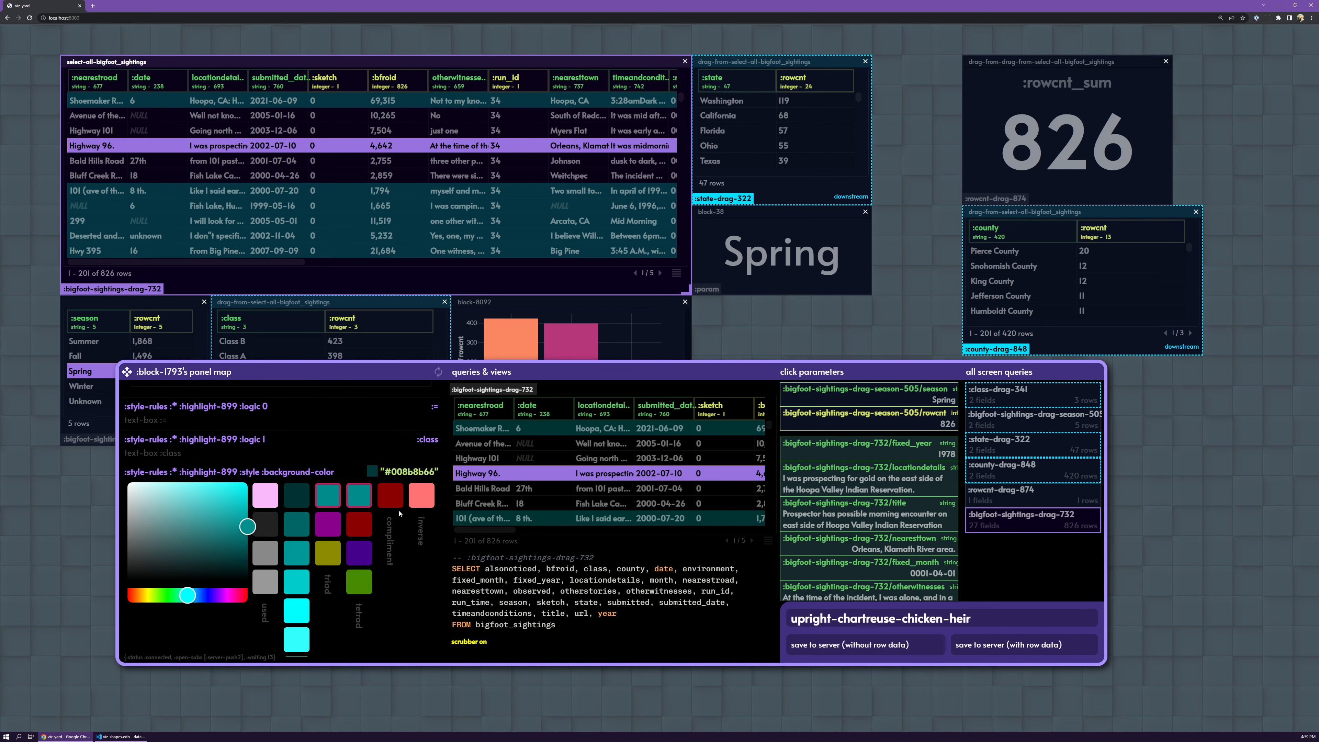
pyautogui.scroll(-1, 395, 467)
pyautogui.click(394, 462)
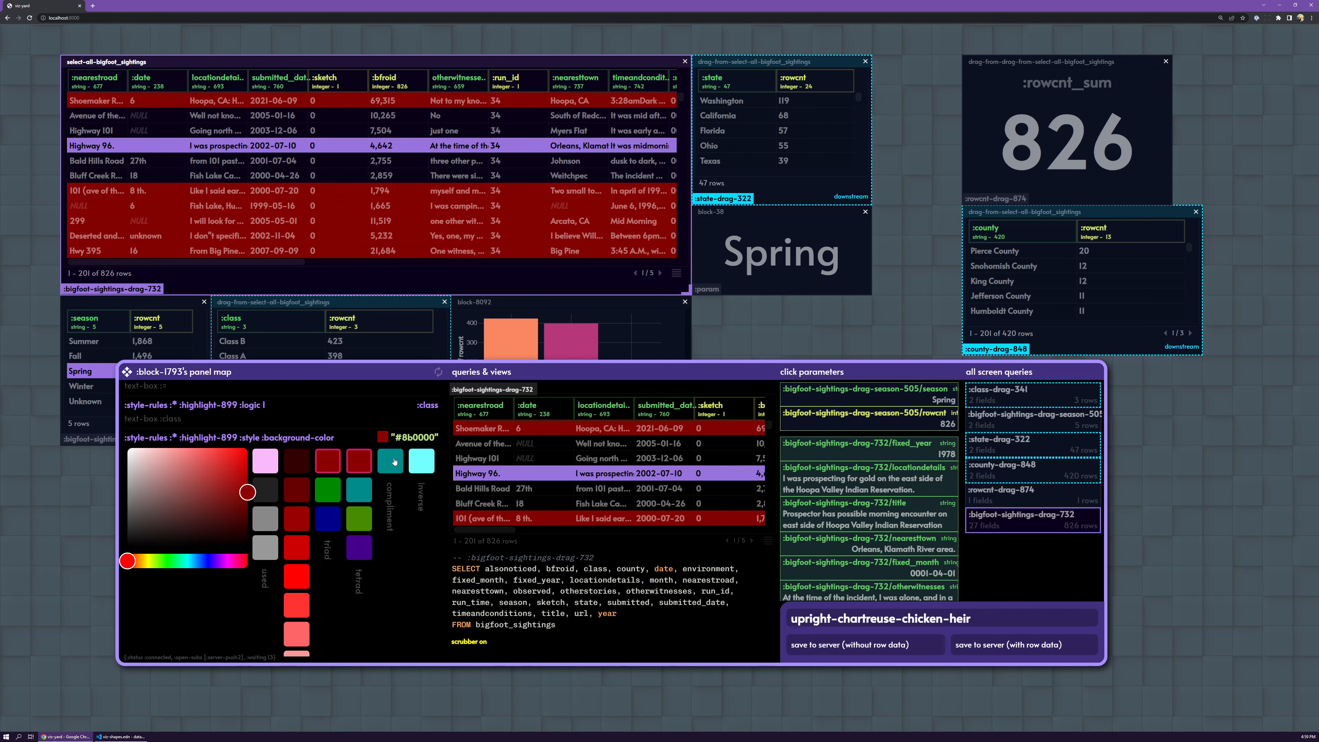
pyautogui.click(360, 491)
pyautogui.click(328, 519)
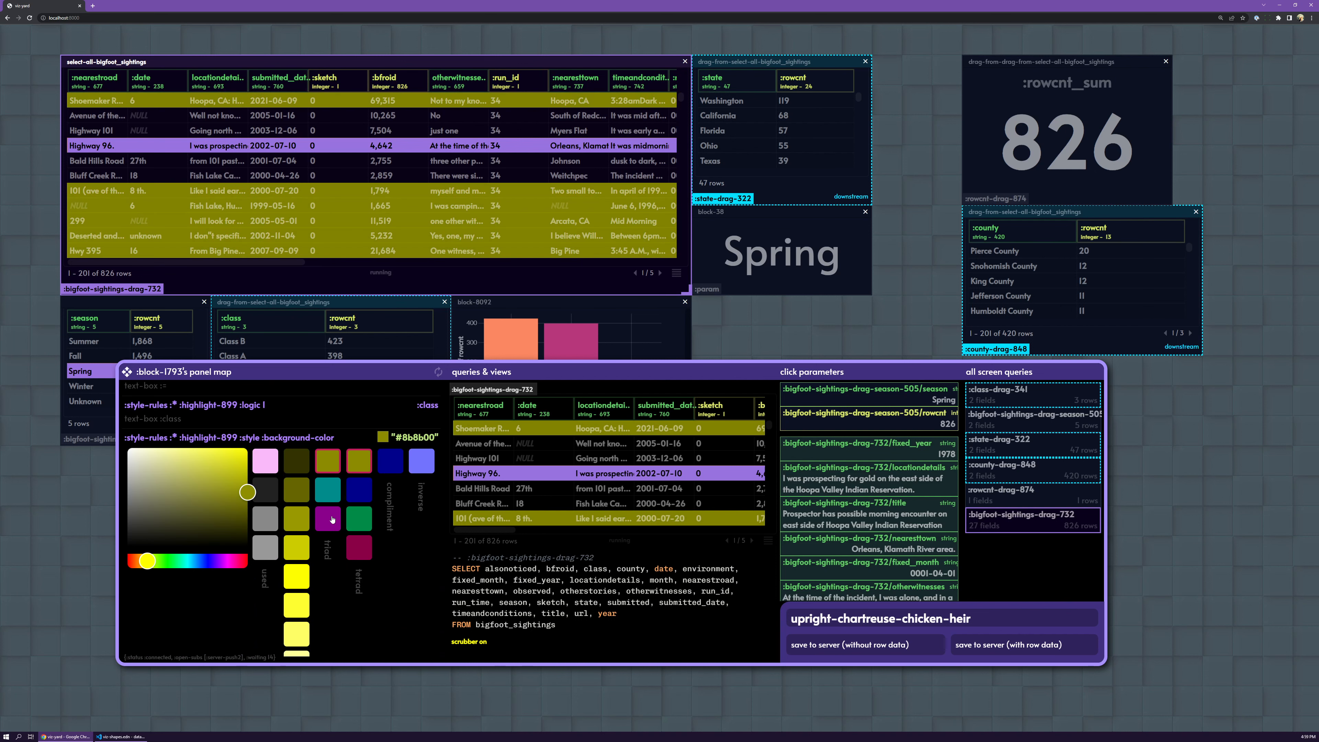
pyautogui.click(296, 490)
pyautogui.click(297, 460)
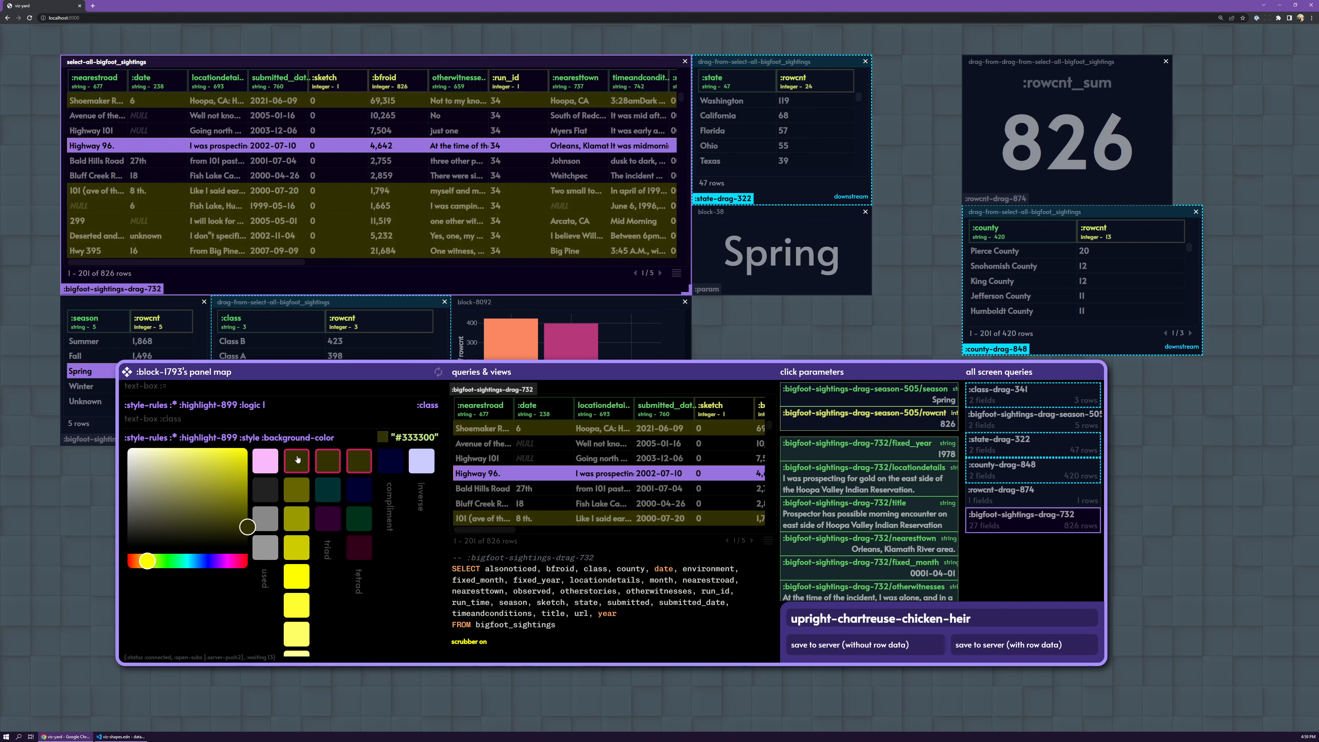
pyautogui.scroll(6, 364, 561)
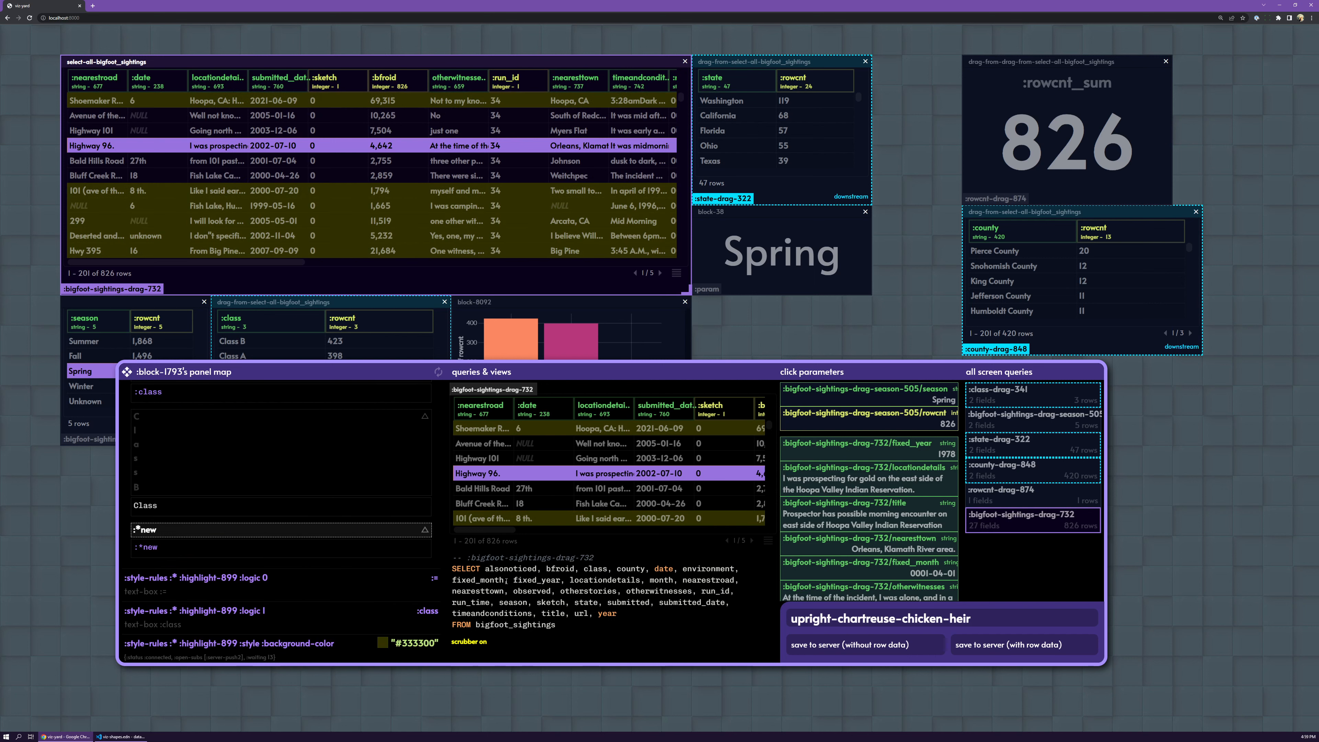
pyautogui.click(478, 643)
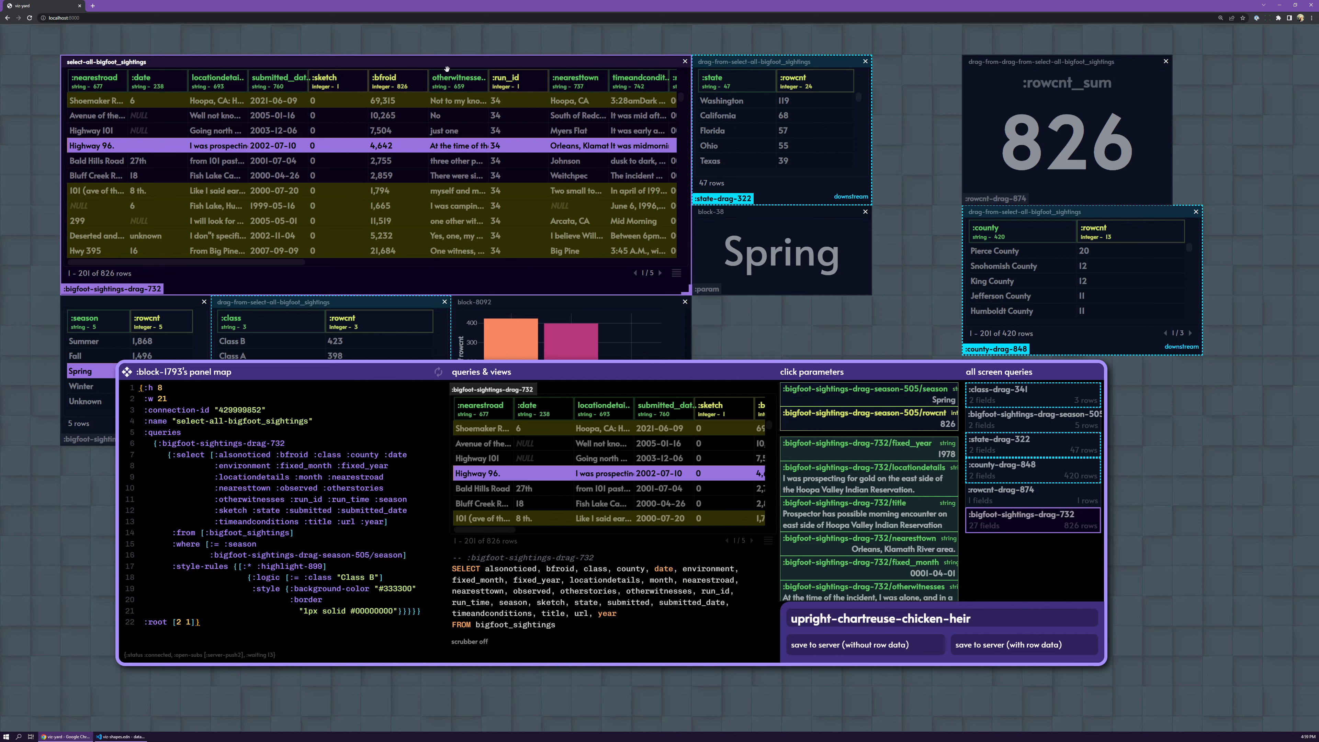
# Apply a heatmap background style rule to the sightings table's year column and check its colouring down the rows.
pyautogui.moveTo(419, 63)
pyautogui.mouseDown()
pyautogui.moveTo(387, 31)
pyautogui.moveTo(418, 62)
pyautogui.mouseUp()
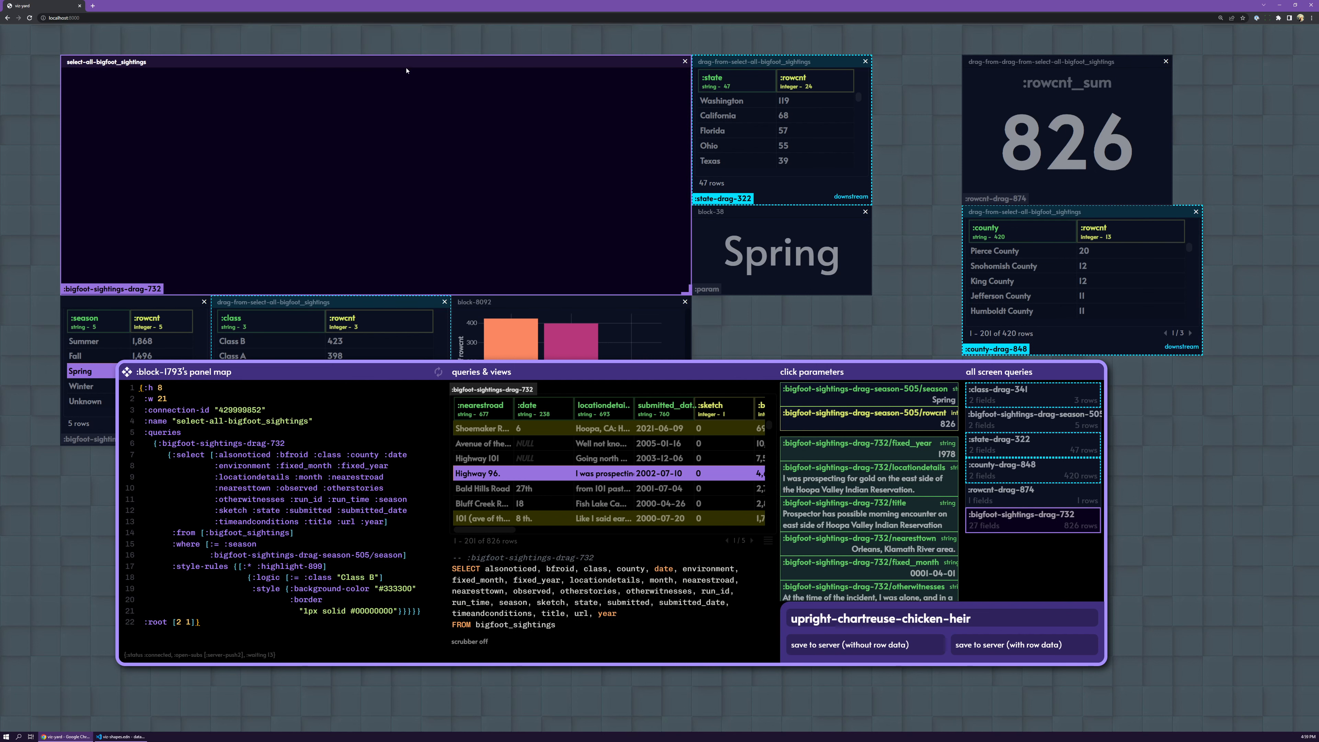
pyautogui.hscroll(10, 657, 262)
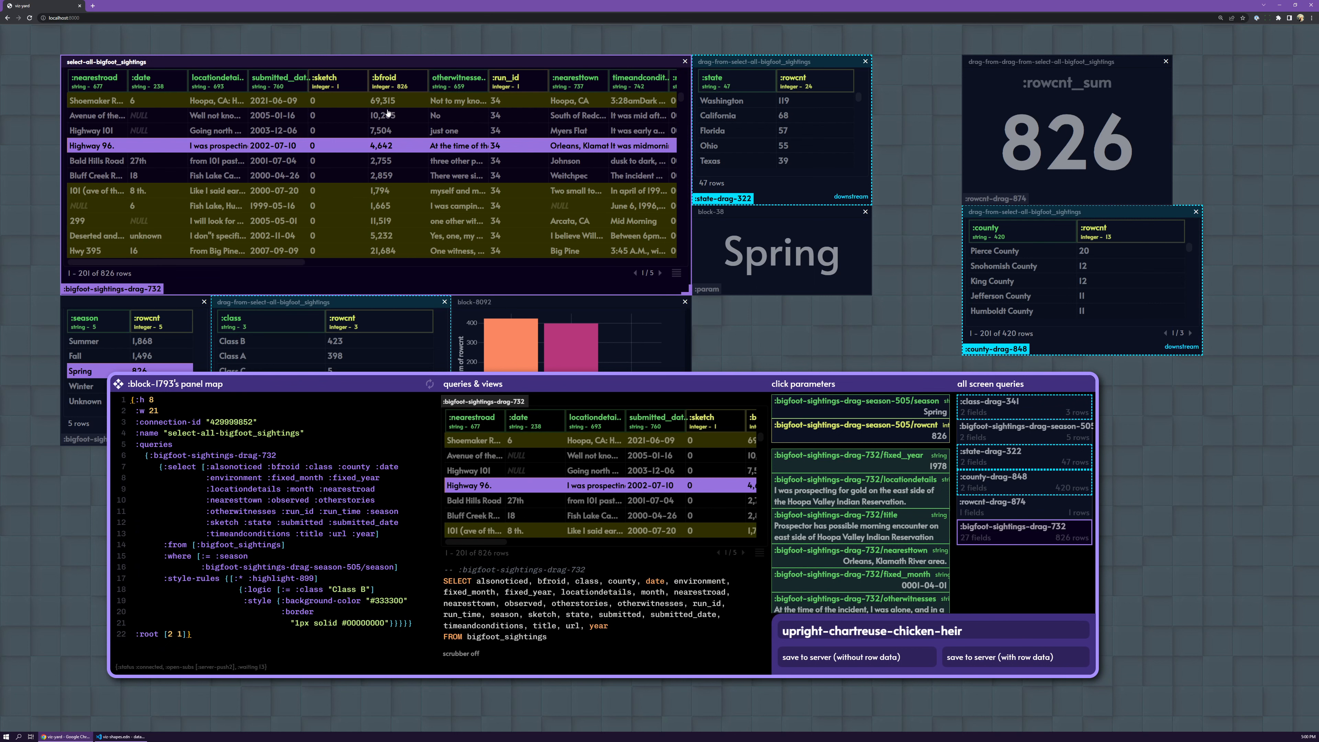
pyautogui.moveTo(308, 269); pyautogui.dragTo(667, 278)
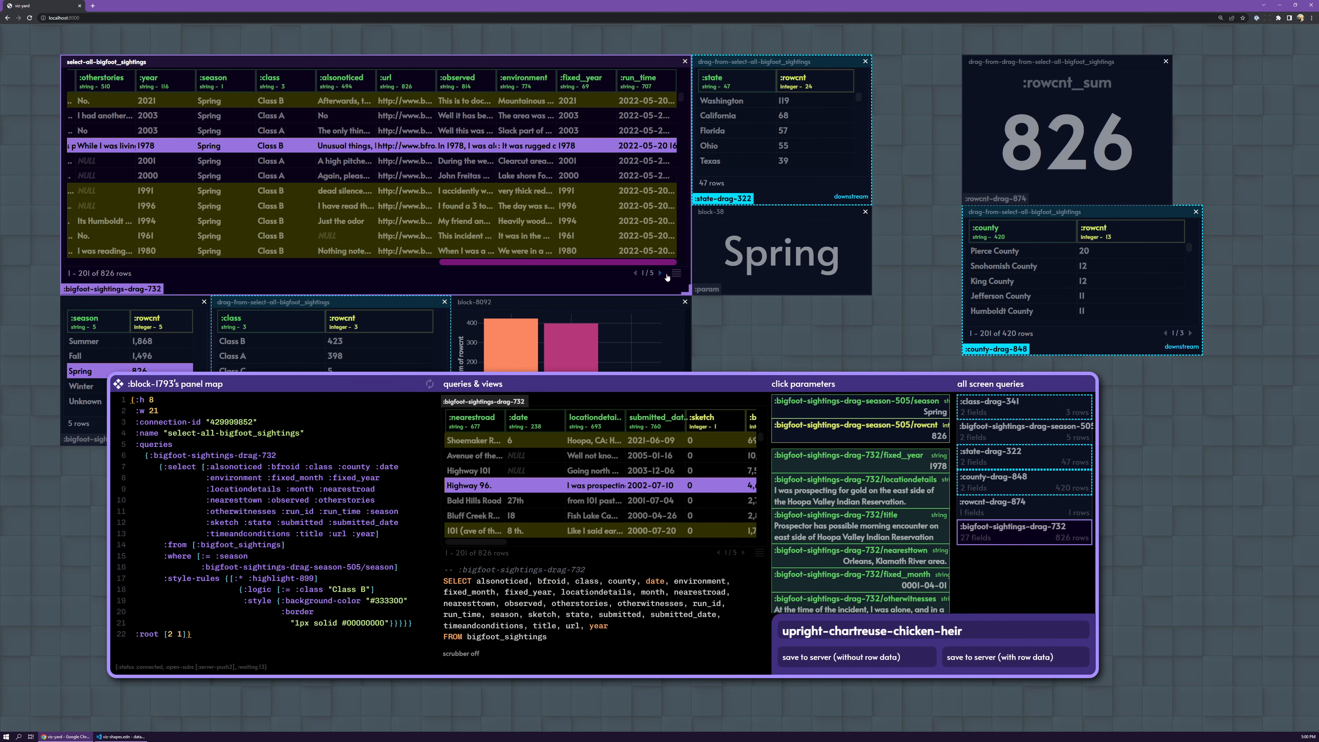
pyautogui.hscroll(-5, 467, 115)
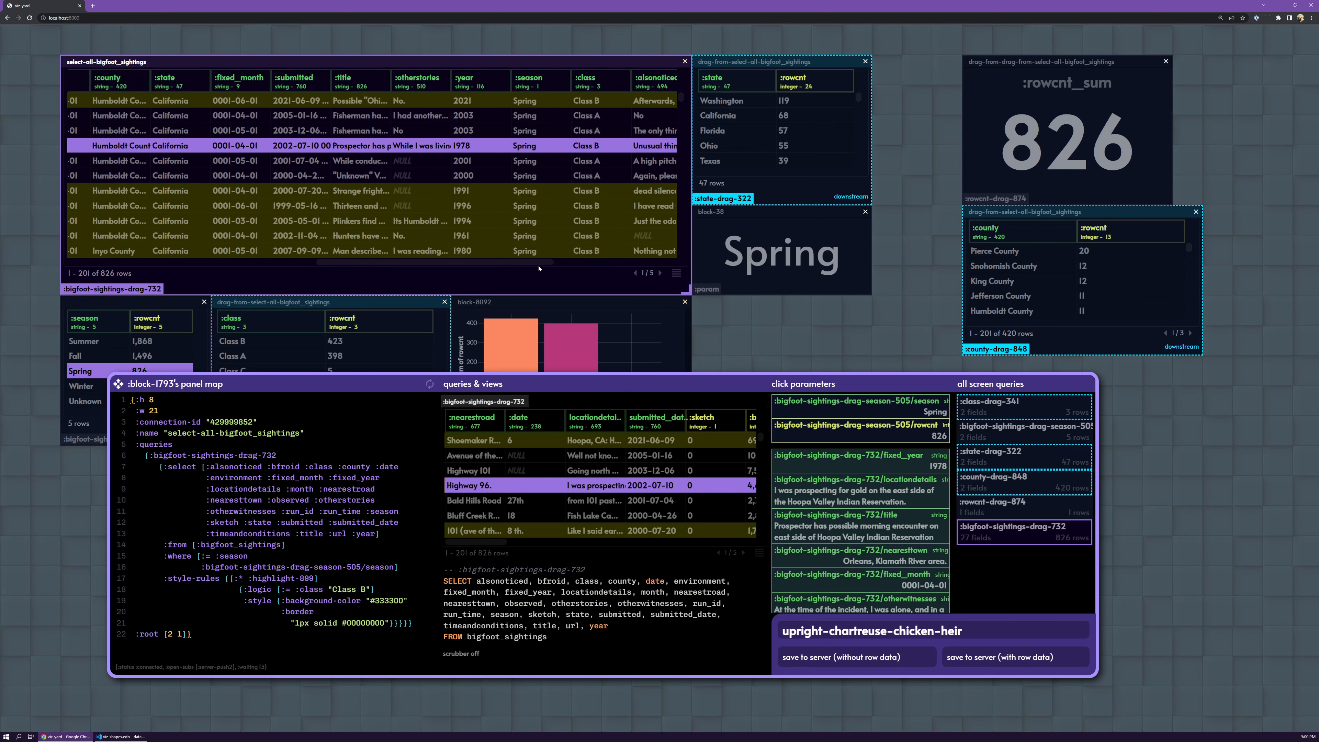
pyautogui.moveTo(462, 146); pyautogui.dragTo(367, 262)
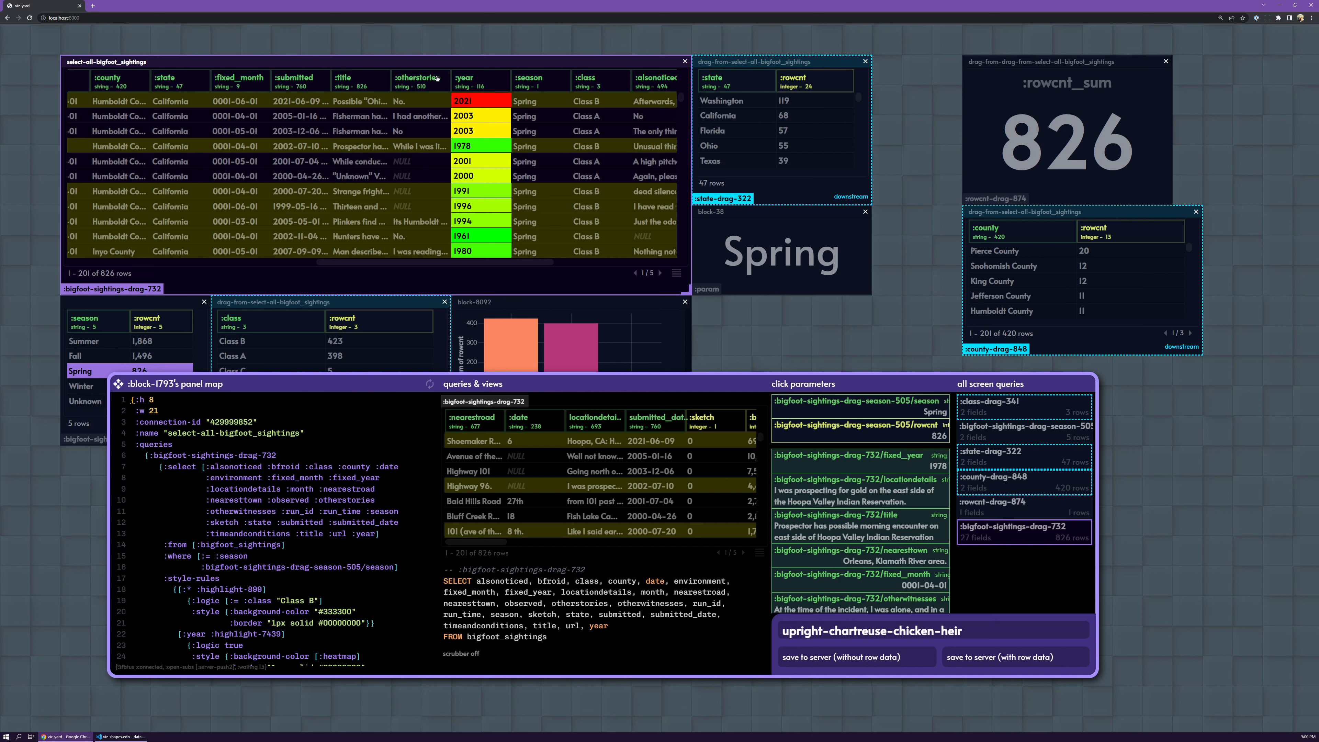
pyautogui.scroll(-5, 430, 100)
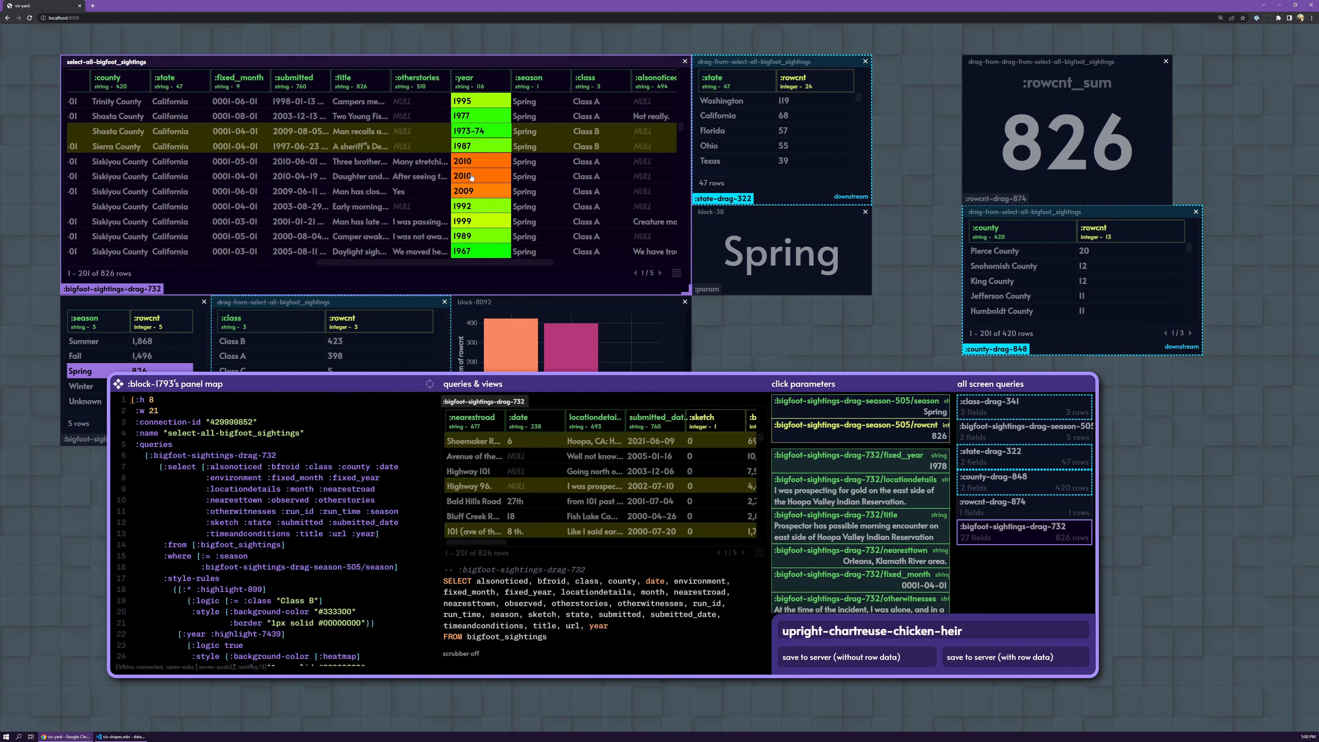
pyautogui.scroll(5, 481, 188)
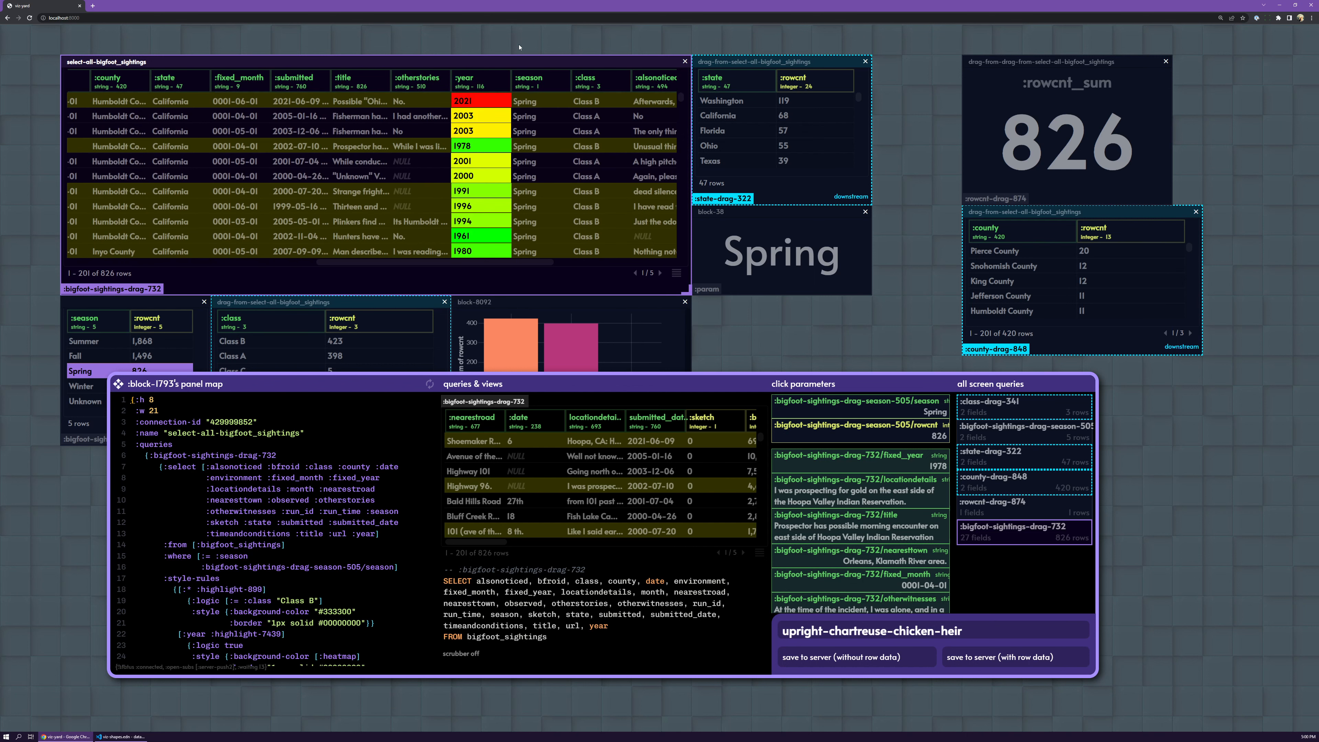
pyautogui.moveTo(296, 61)
pyautogui.mouseDown()
pyautogui.moveTo(313, 60)
pyautogui.moveTo(299, 62)
pyautogui.mouseUp()
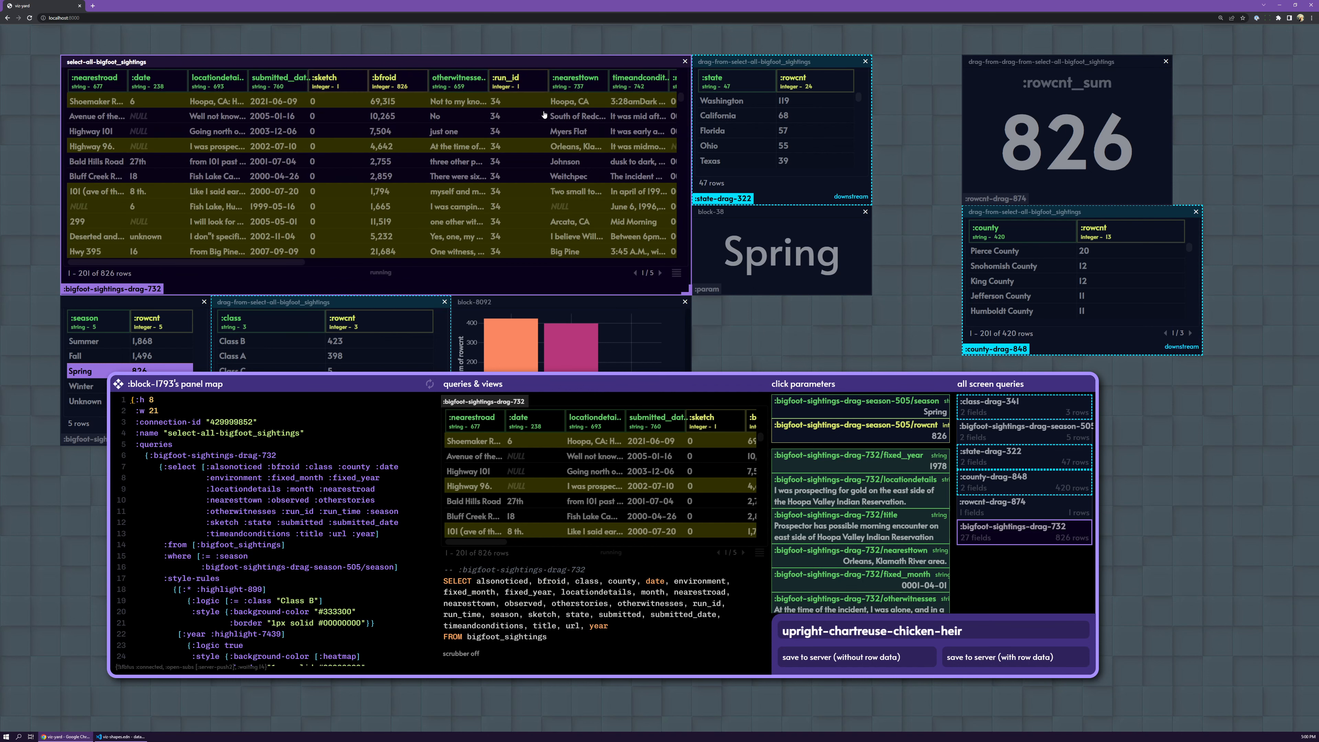
pyautogui.moveTo(288, 263)
pyautogui.mouseDown()
pyautogui.moveTo(528, 268)
pyautogui.moveTo(286, 267)
pyautogui.mouseUp()
# Reposition the floating editor panel and deselect the sightings block to return to the metadata browser.
pyautogui.moveTo(111, 382)
pyautogui.mouseDown()
pyautogui.moveTo(95, 402)
pyautogui.moveTo(116, 399)
pyautogui.mouseUp()
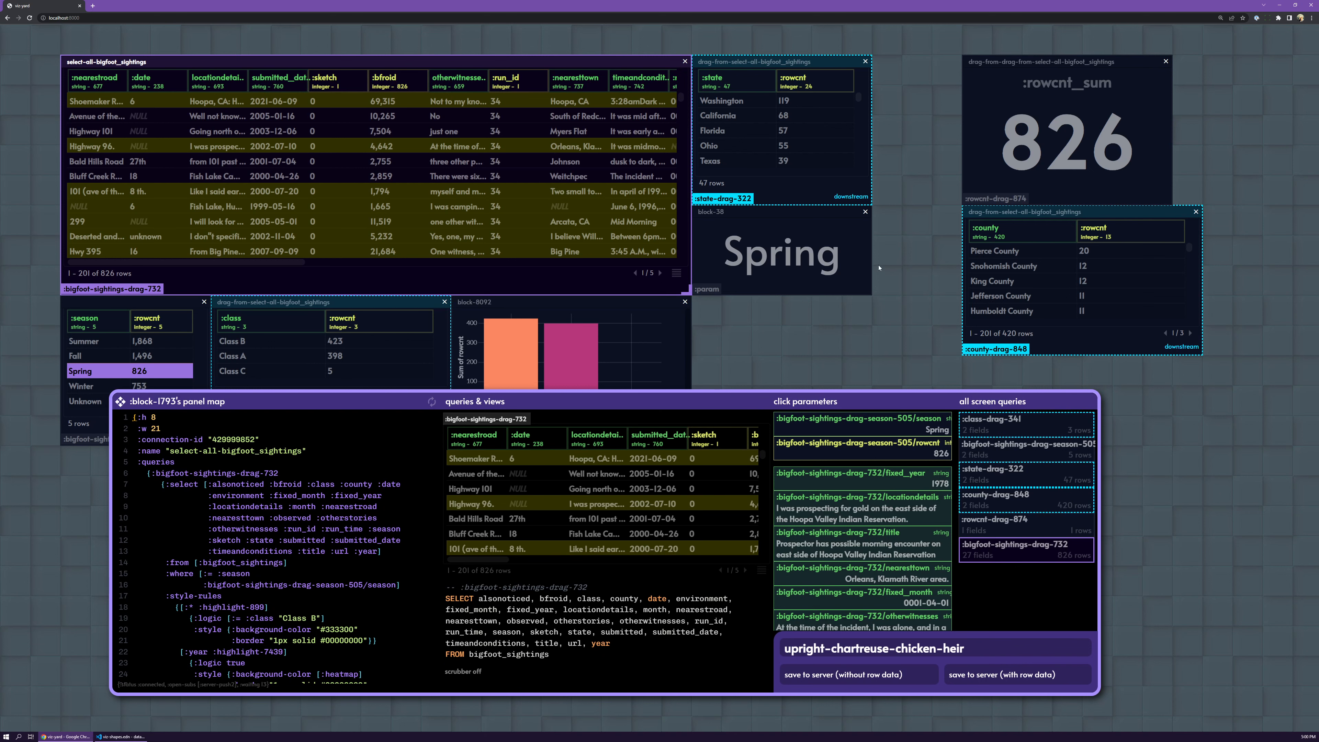
pyautogui.moveTo(118, 402); pyautogui.dragTo(110, 508)
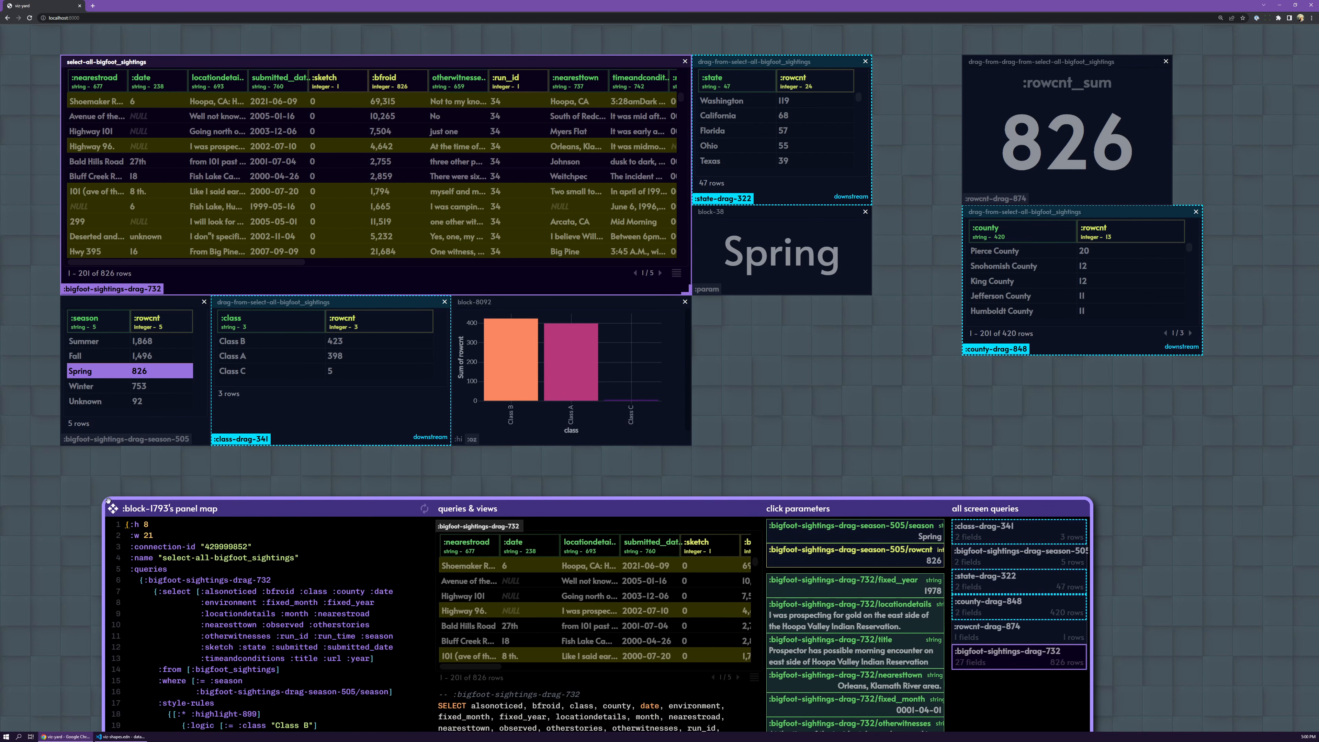
pyautogui.click(111, 507)
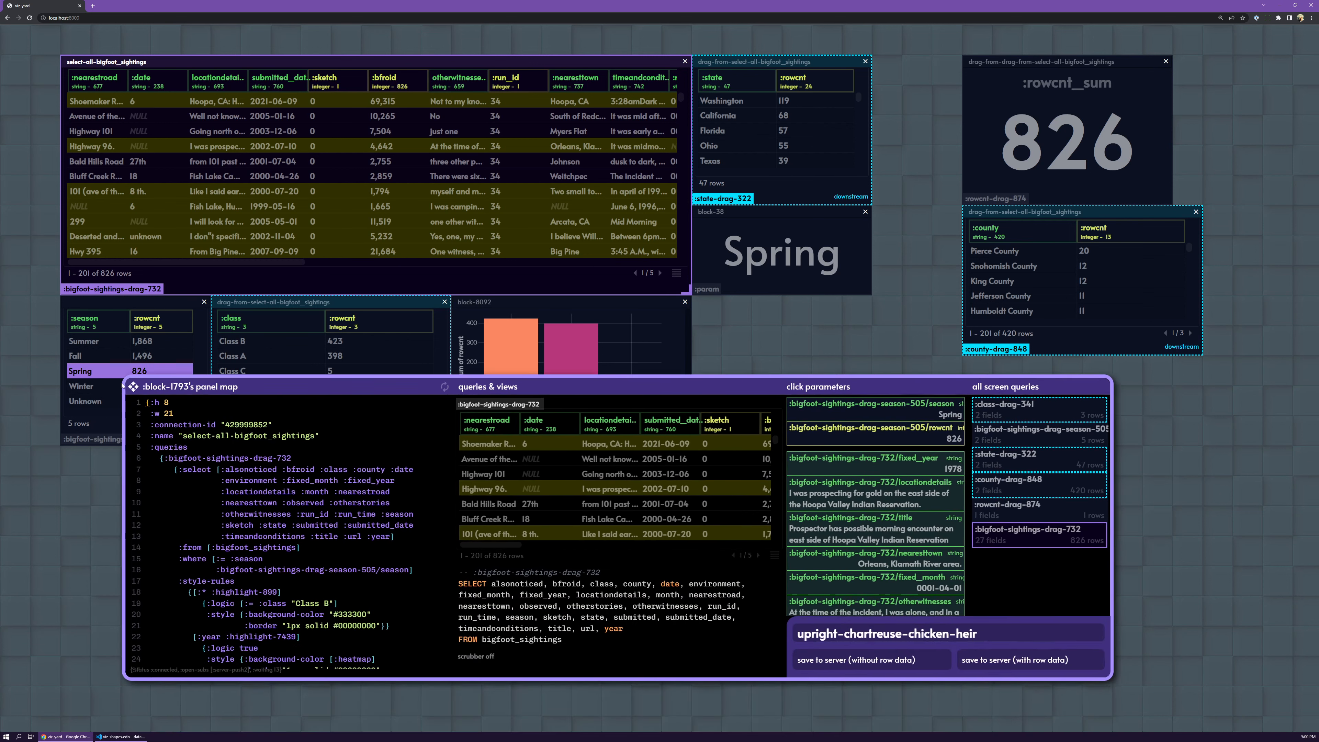
pyautogui.click(782, 331)
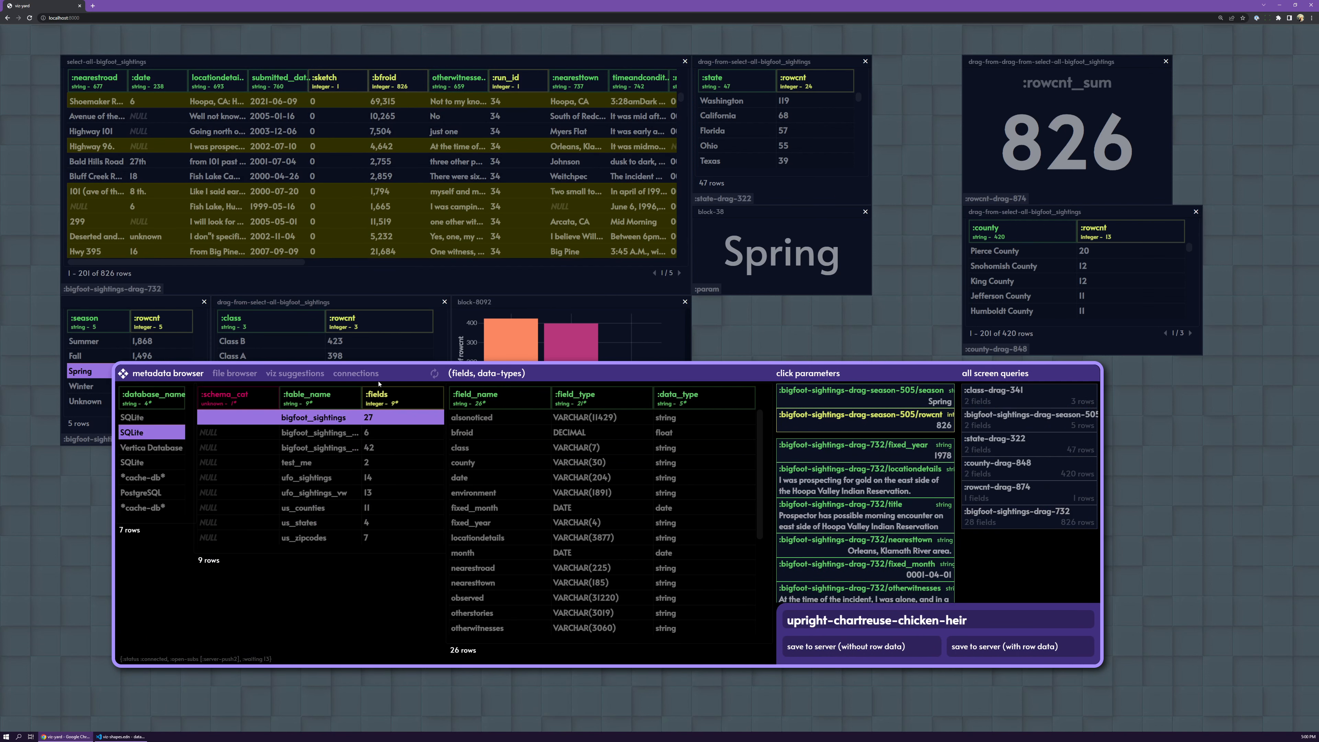
# Open the viz suggestions and compare the recommendations for the different query tables, ending on bigfoot_sightings_drag_732.
pyautogui.click(295, 373)
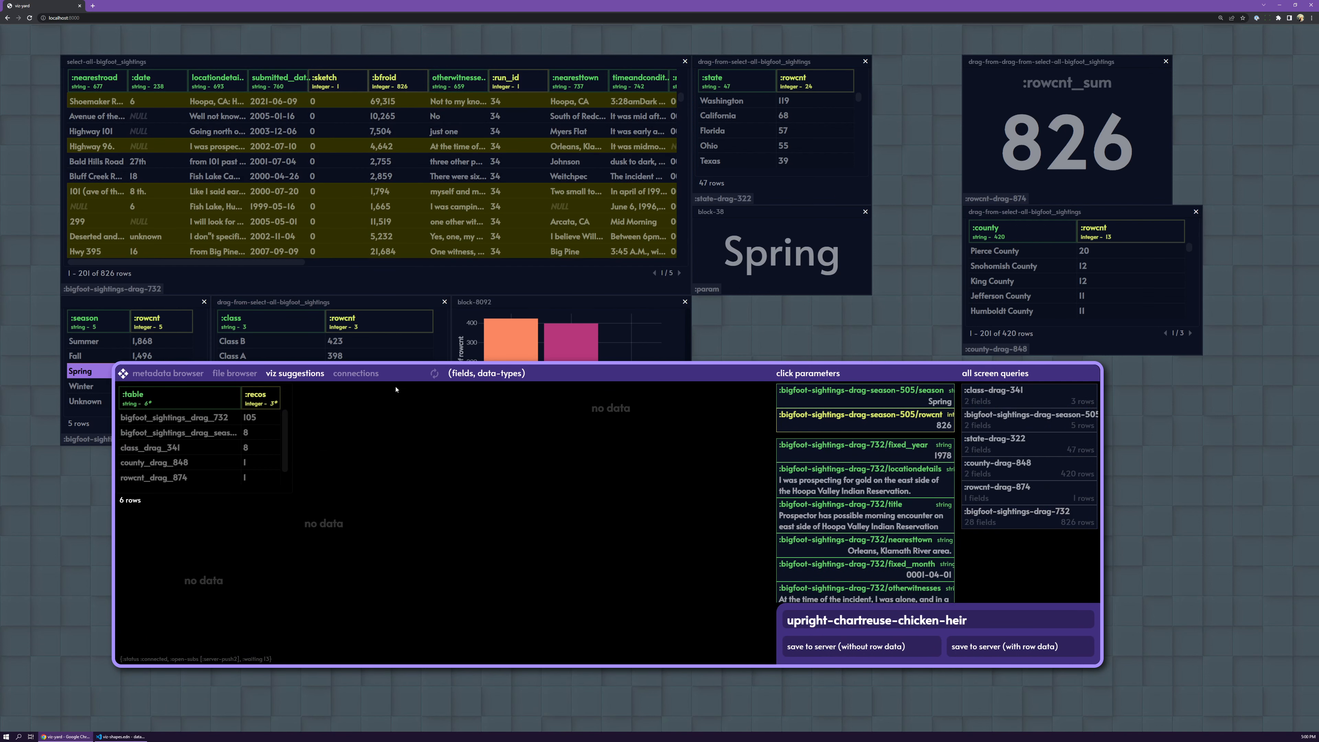
pyautogui.click(195, 418)
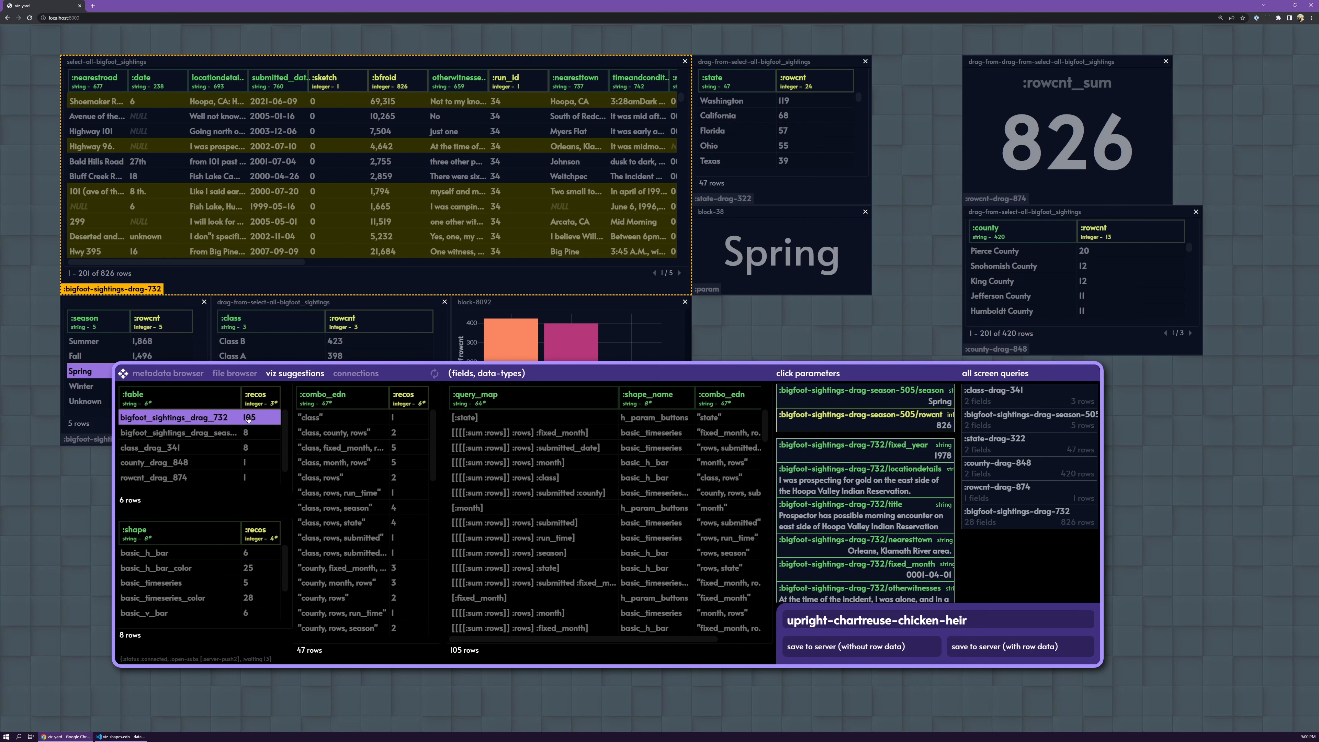
pyautogui.click(195, 434)
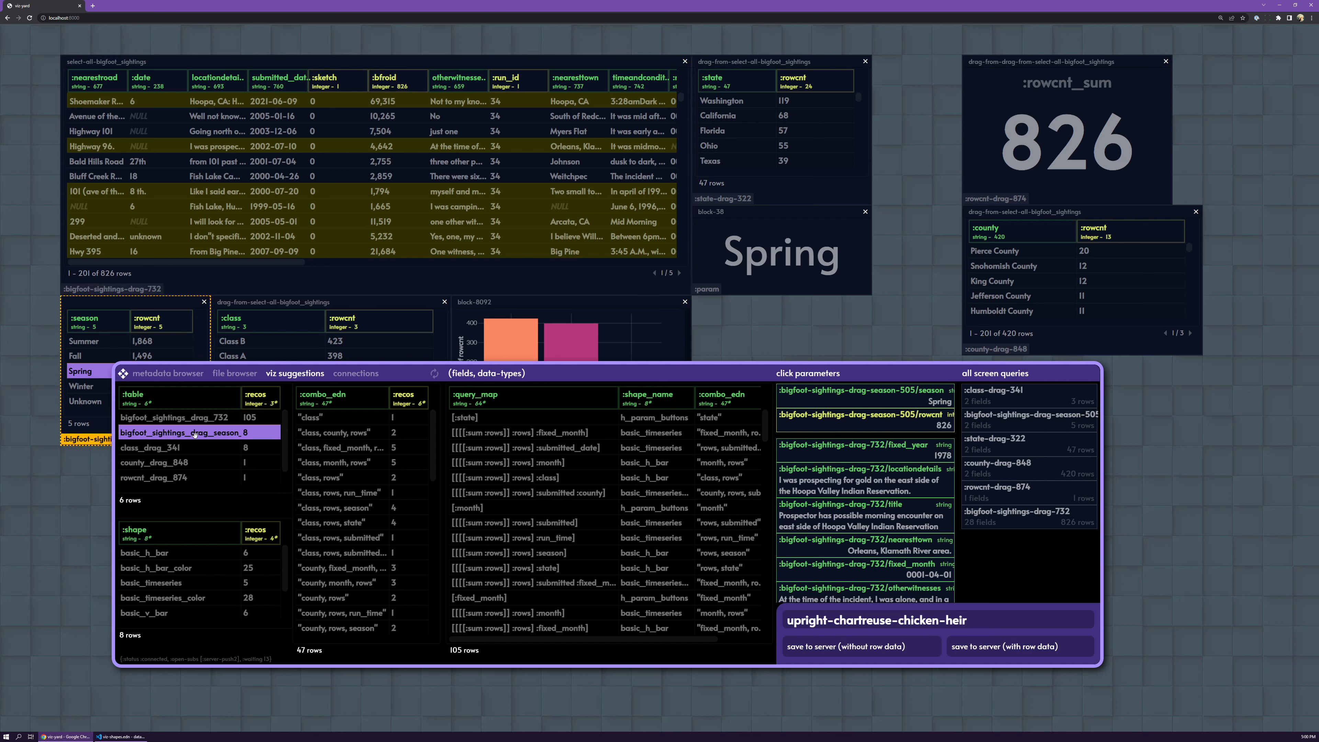
pyautogui.click(187, 448)
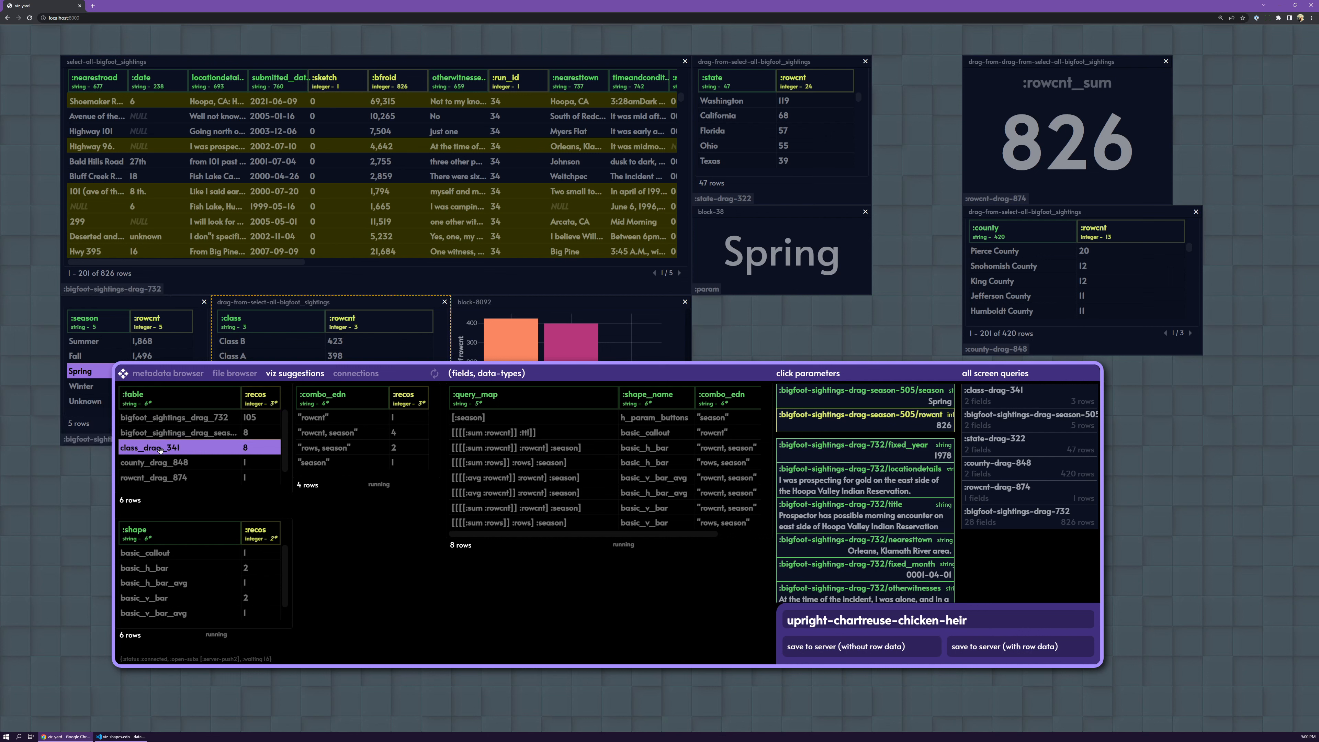
pyautogui.click(185, 464)
pyautogui.click(184, 478)
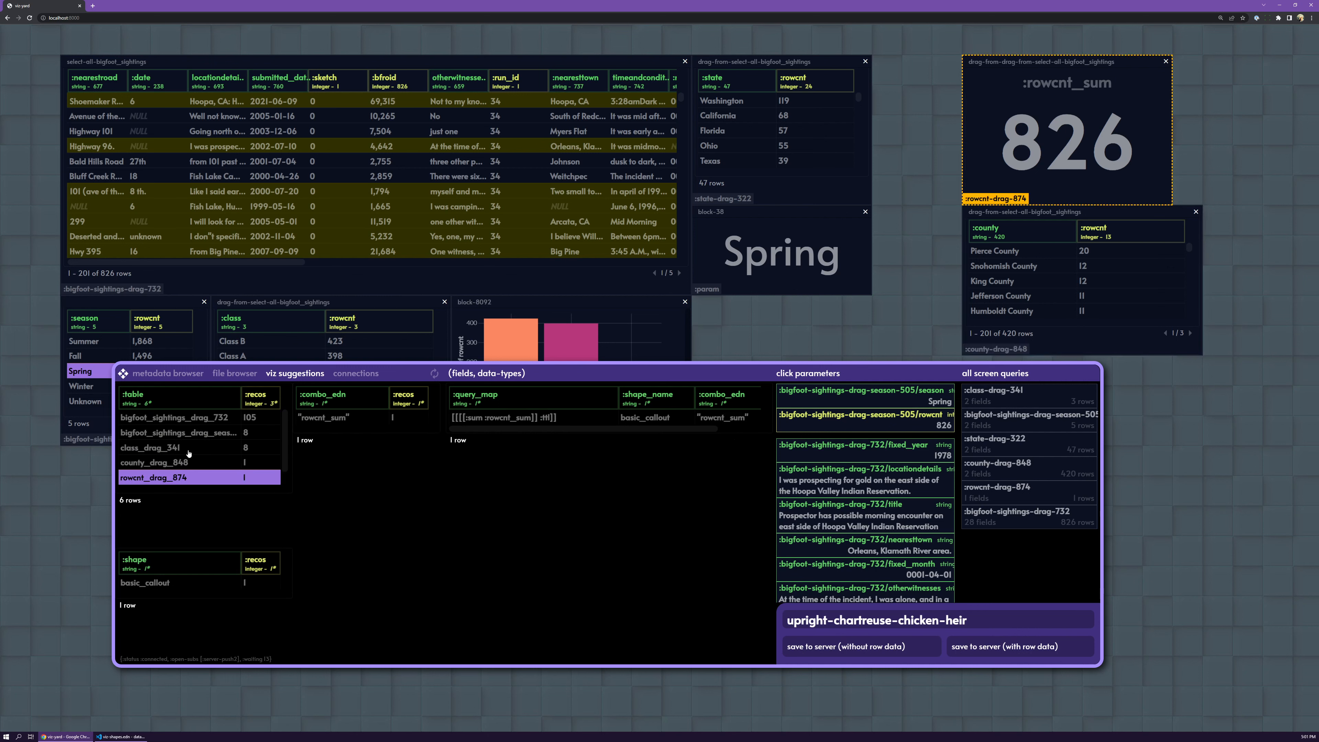
pyautogui.click(186, 448)
pyautogui.click(197, 433)
pyautogui.click(201, 418)
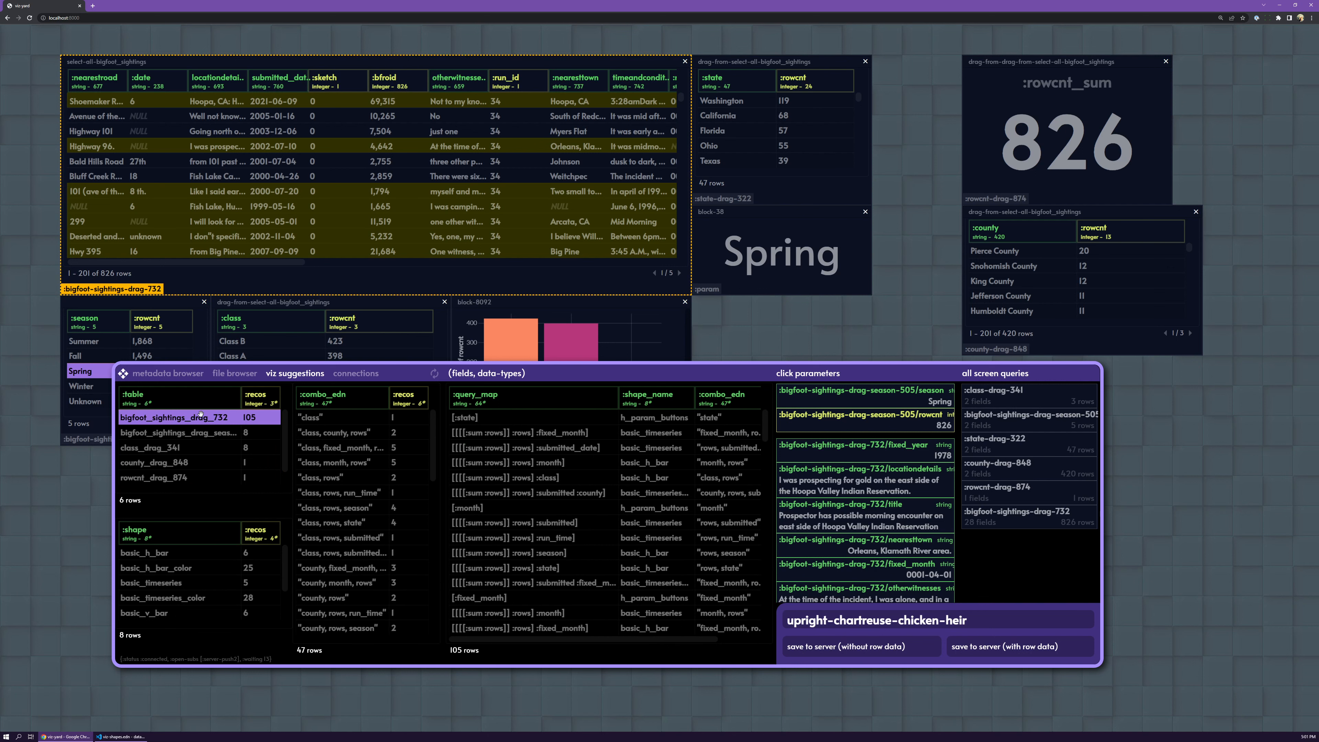
# Reposition the editor panel and narrow the bigfoot_sightings_drag_732 suggestions to the basic_h_bar_color shape.
pyautogui.click(124, 373)
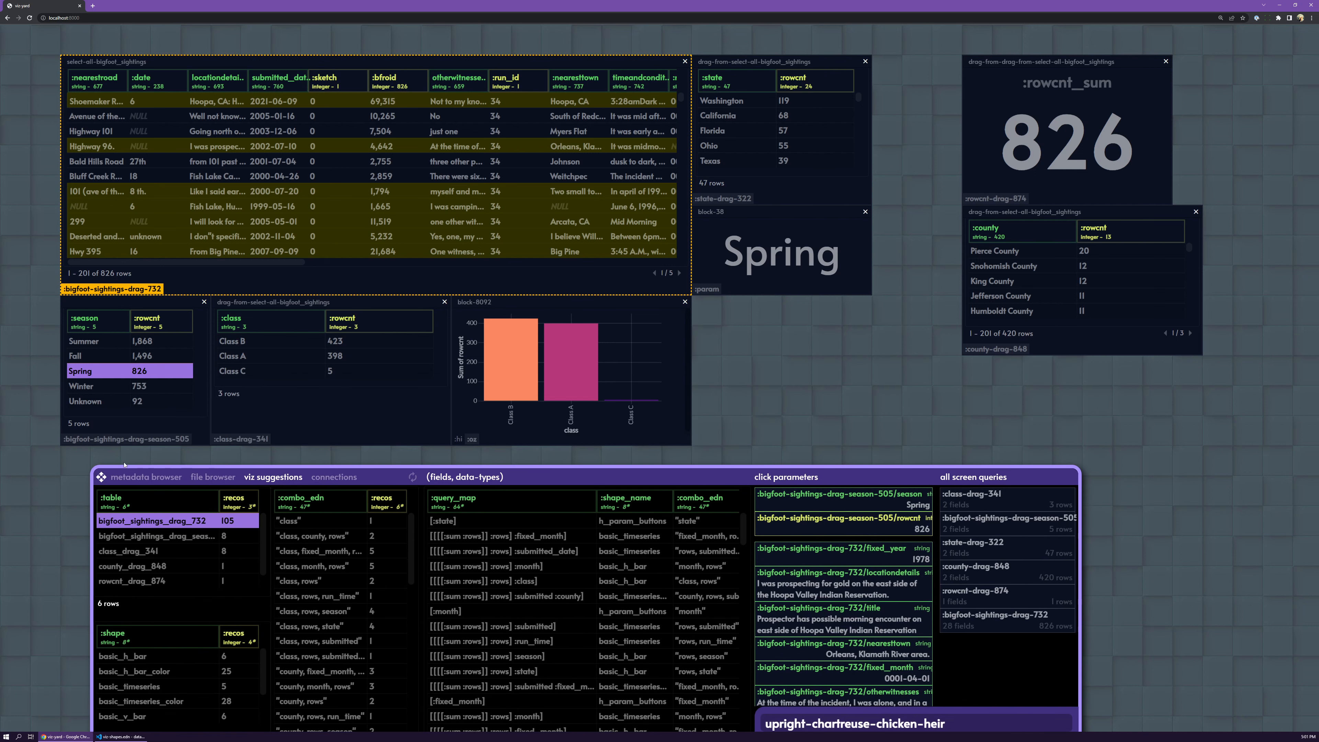
pyautogui.moveTo(124, 464); pyautogui.dragTo(42, 454)
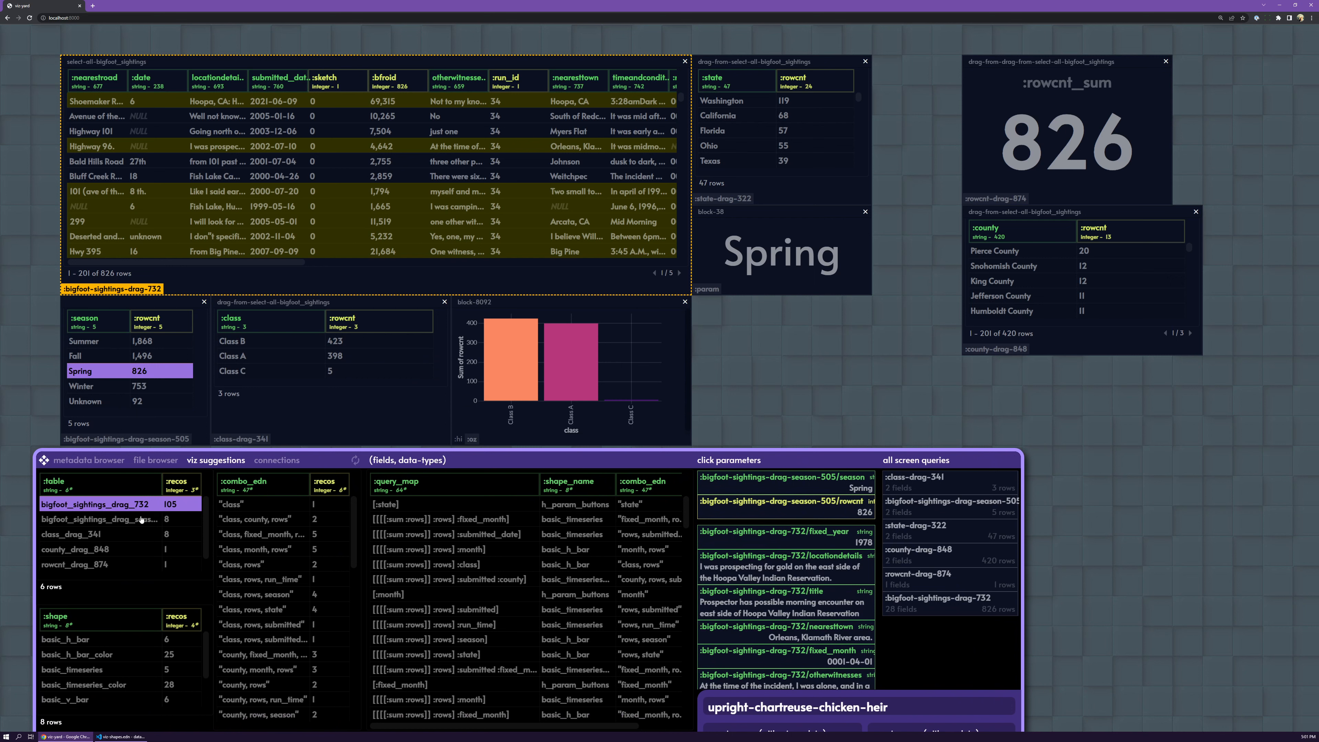
pyautogui.click(43, 459)
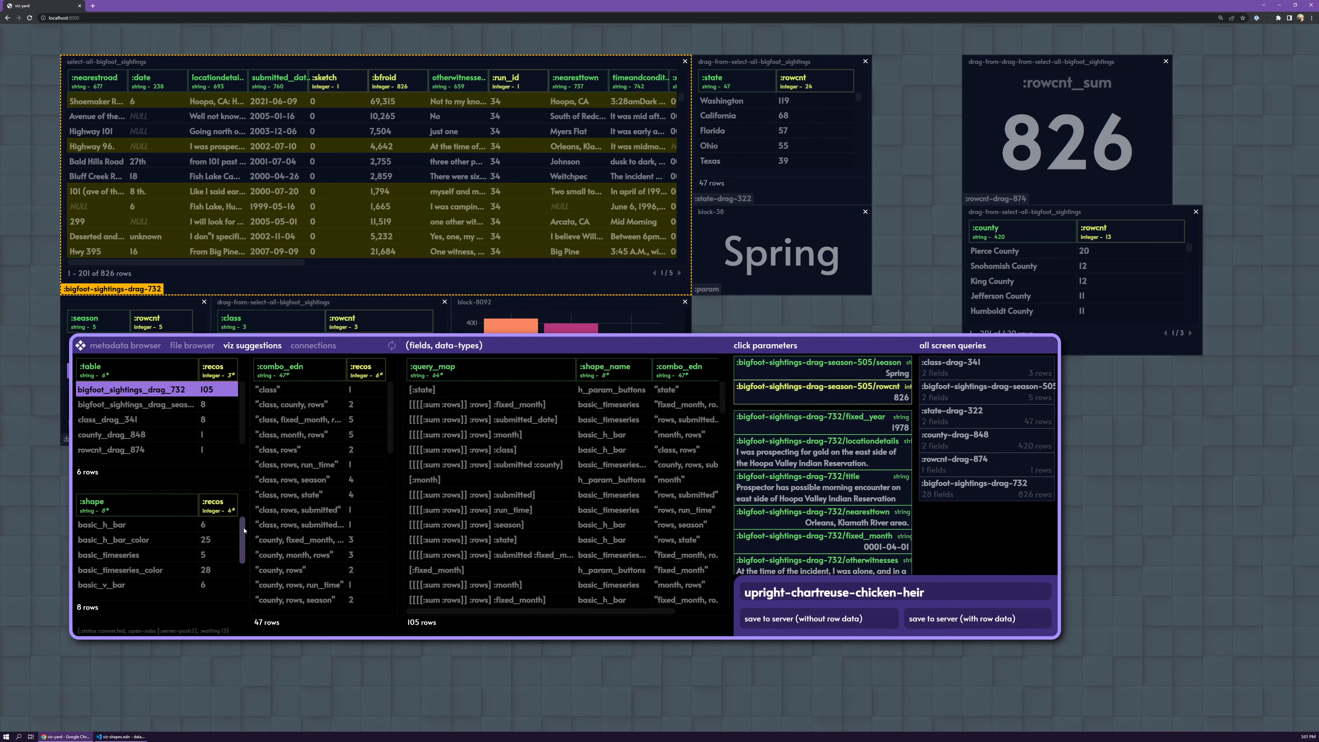
pyautogui.scroll(-1, 177, 533)
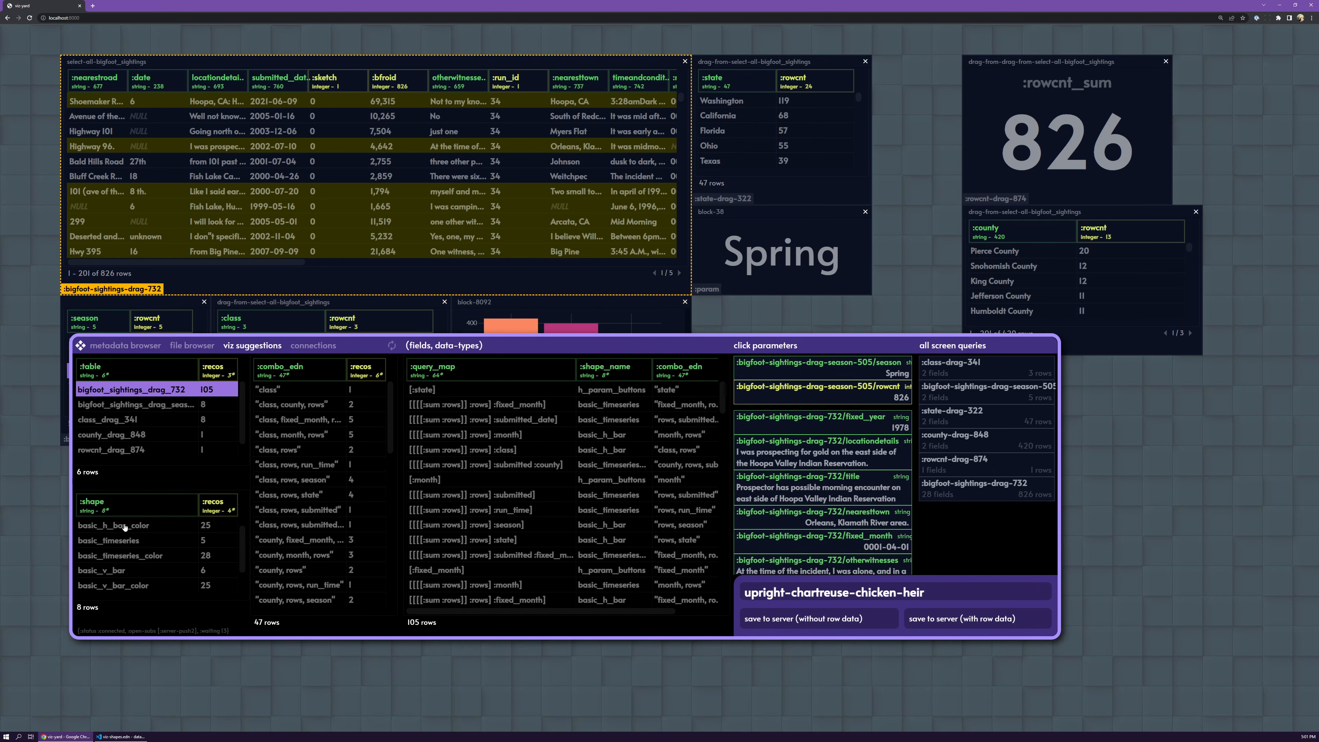
pyautogui.click(130, 540)
pyautogui.click(131, 525)
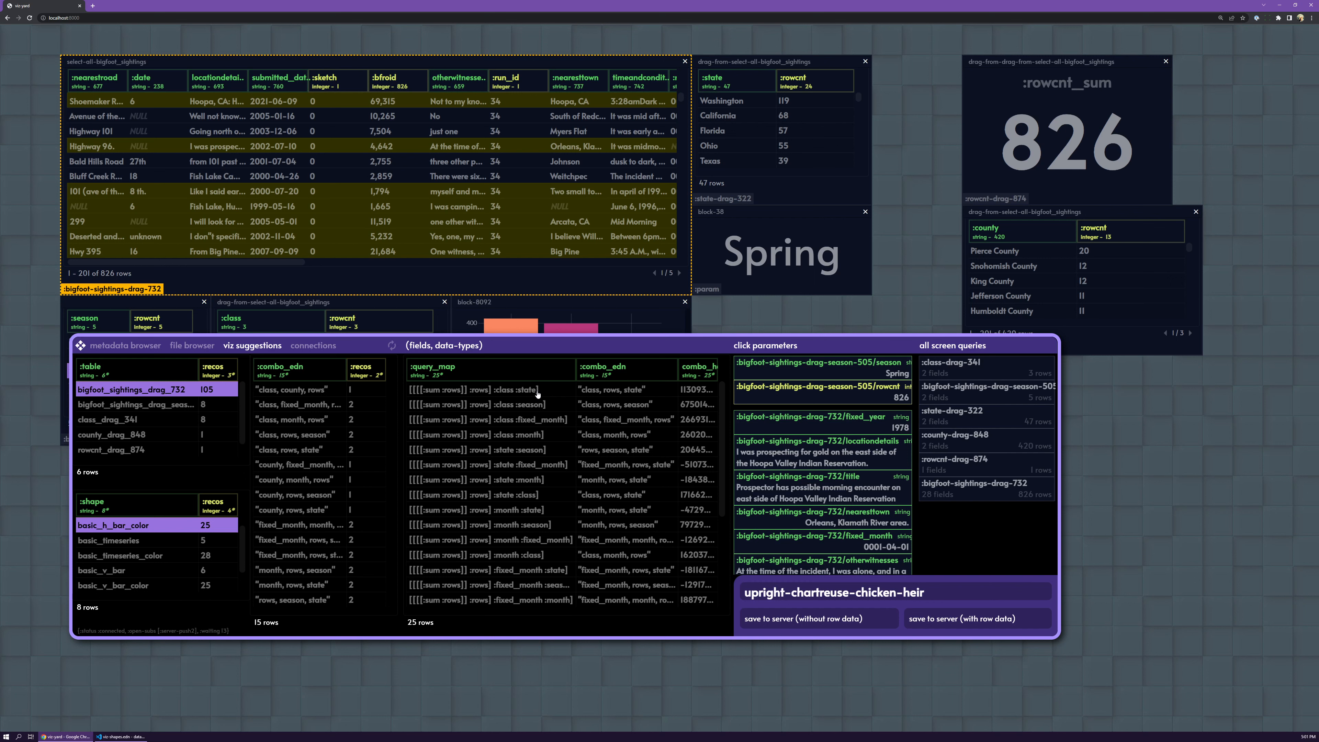
# Preview the basic_h_bar_color suggestions for combinations of class, state, month and season, ending on season coloured by state.
pyautogui.click(538, 394)
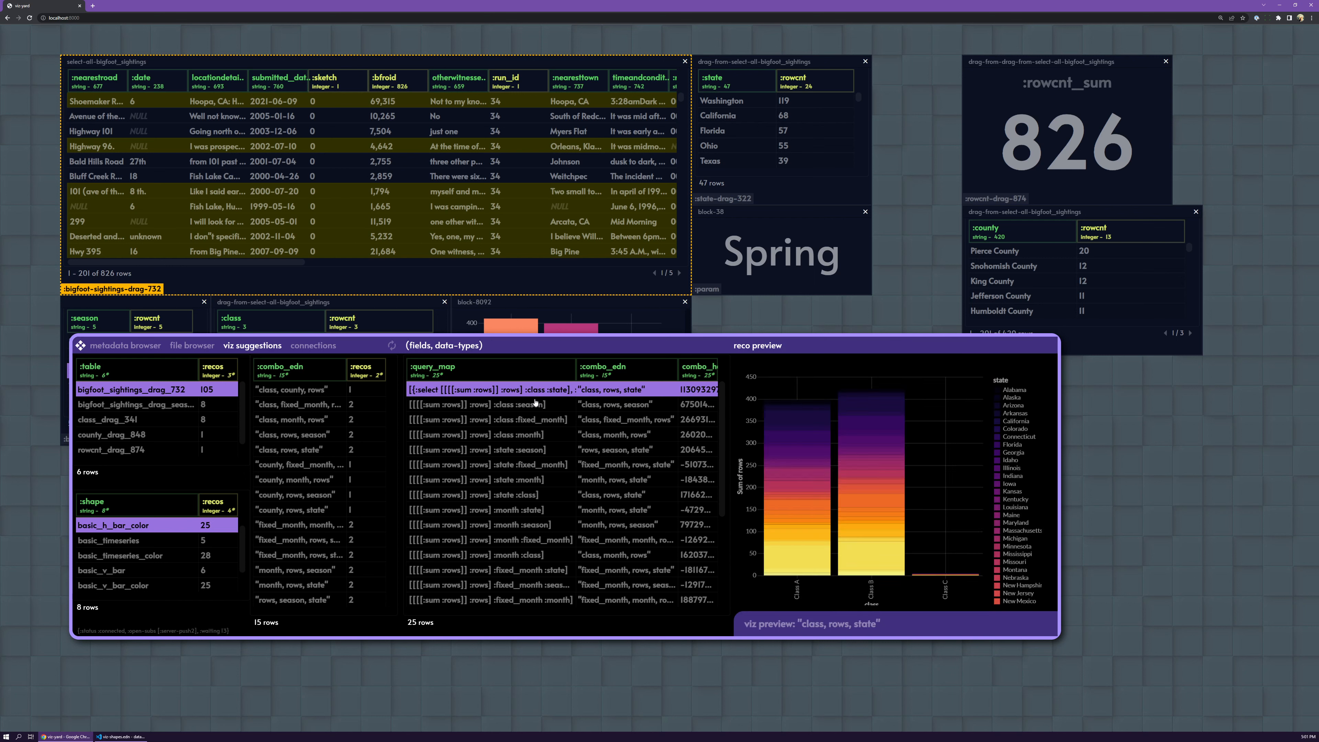
pyautogui.click(522, 406)
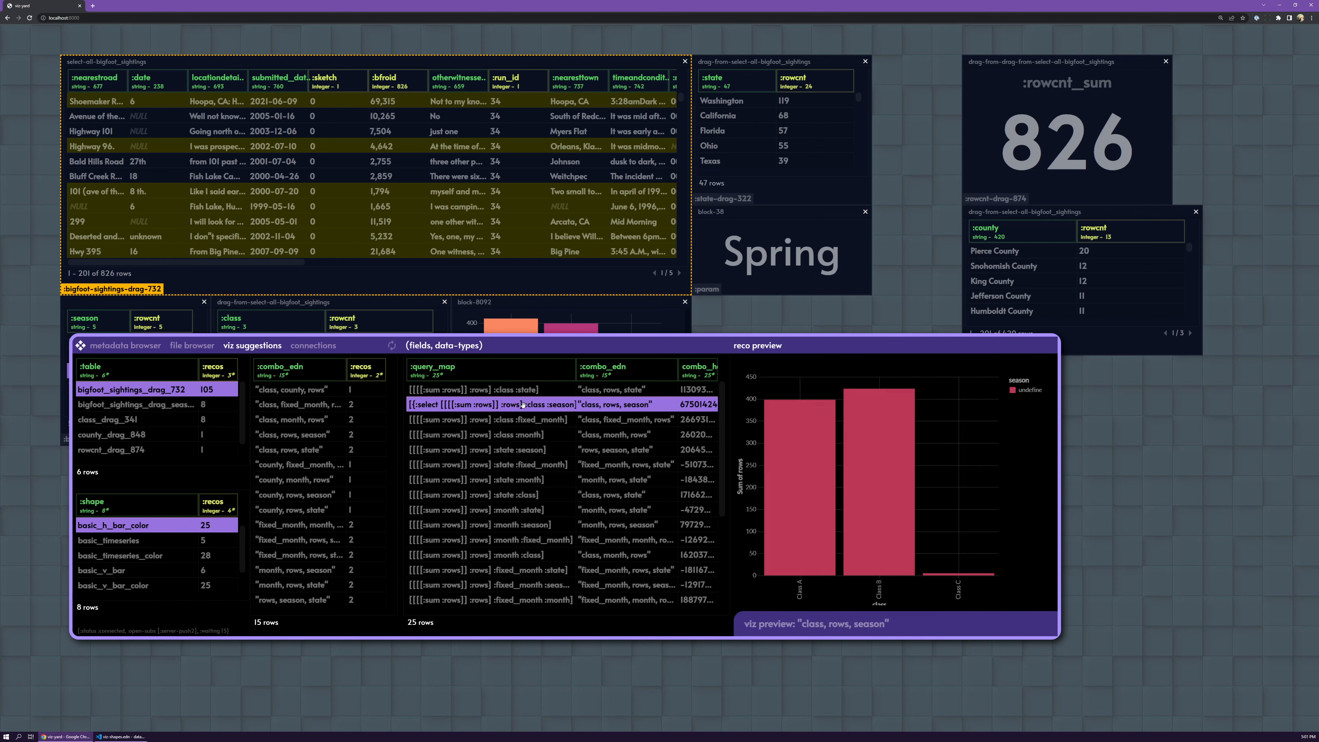
pyautogui.click(541, 422)
pyautogui.click(518, 436)
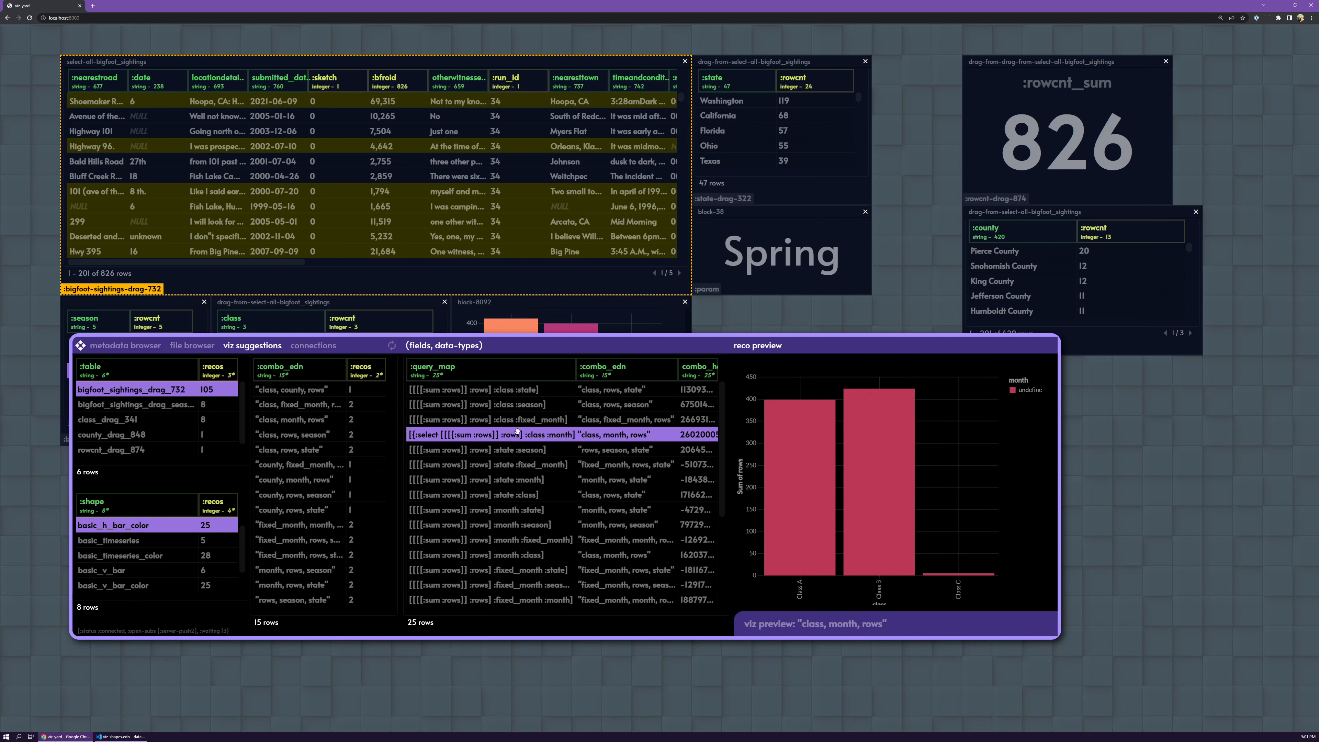
pyautogui.click(532, 483)
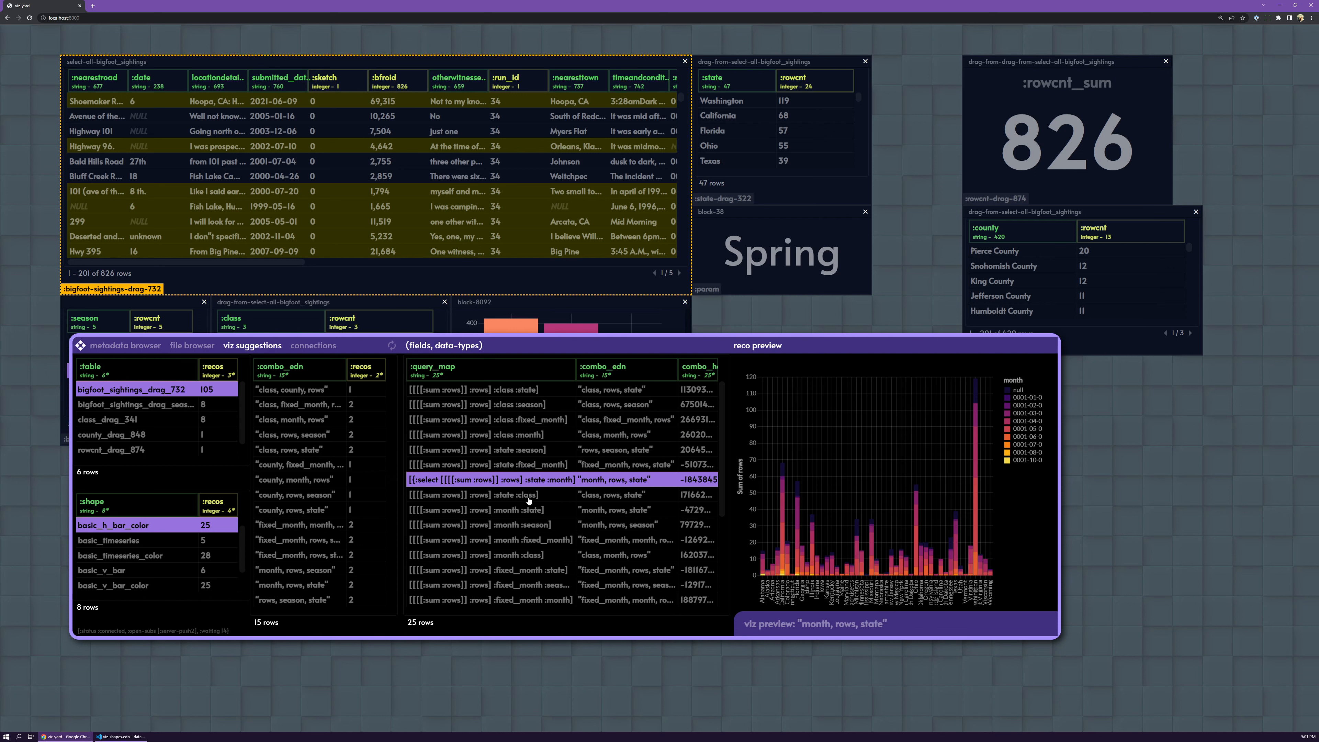
pyautogui.click(528, 496)
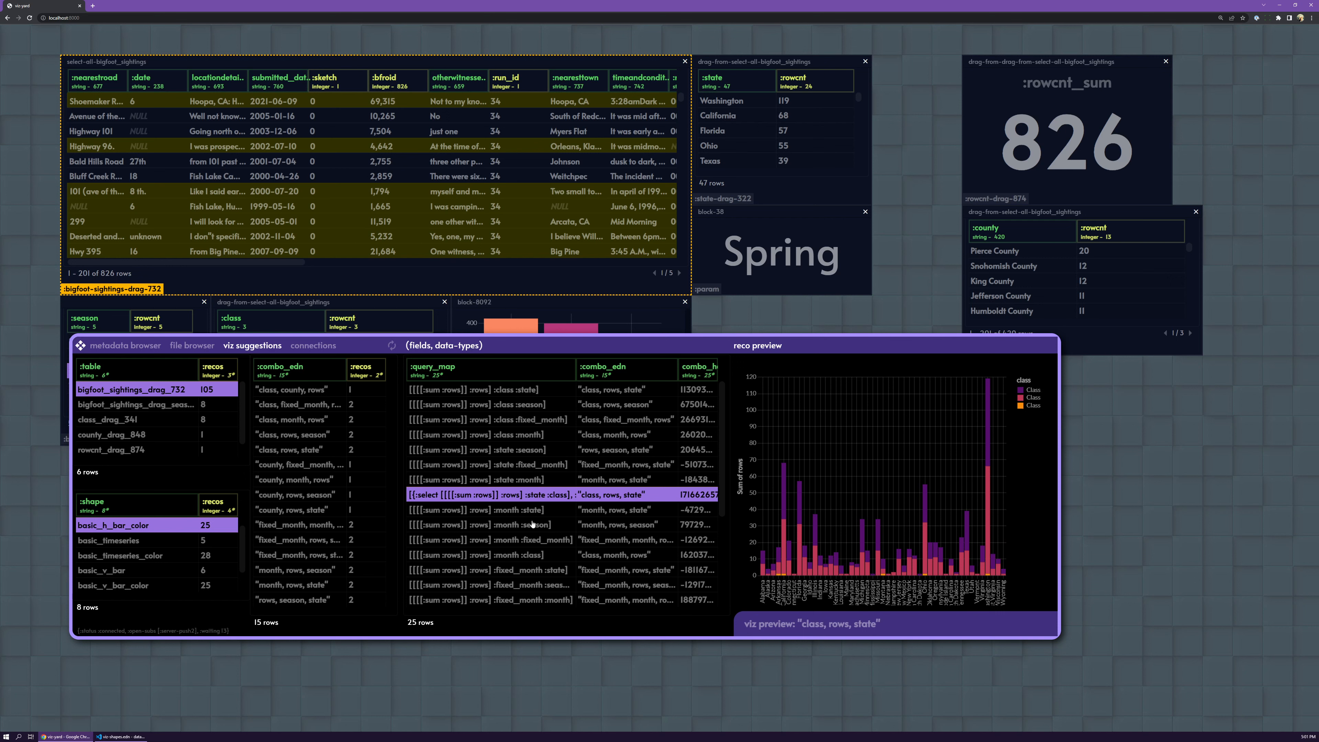
pyautogui.click(540, 524)
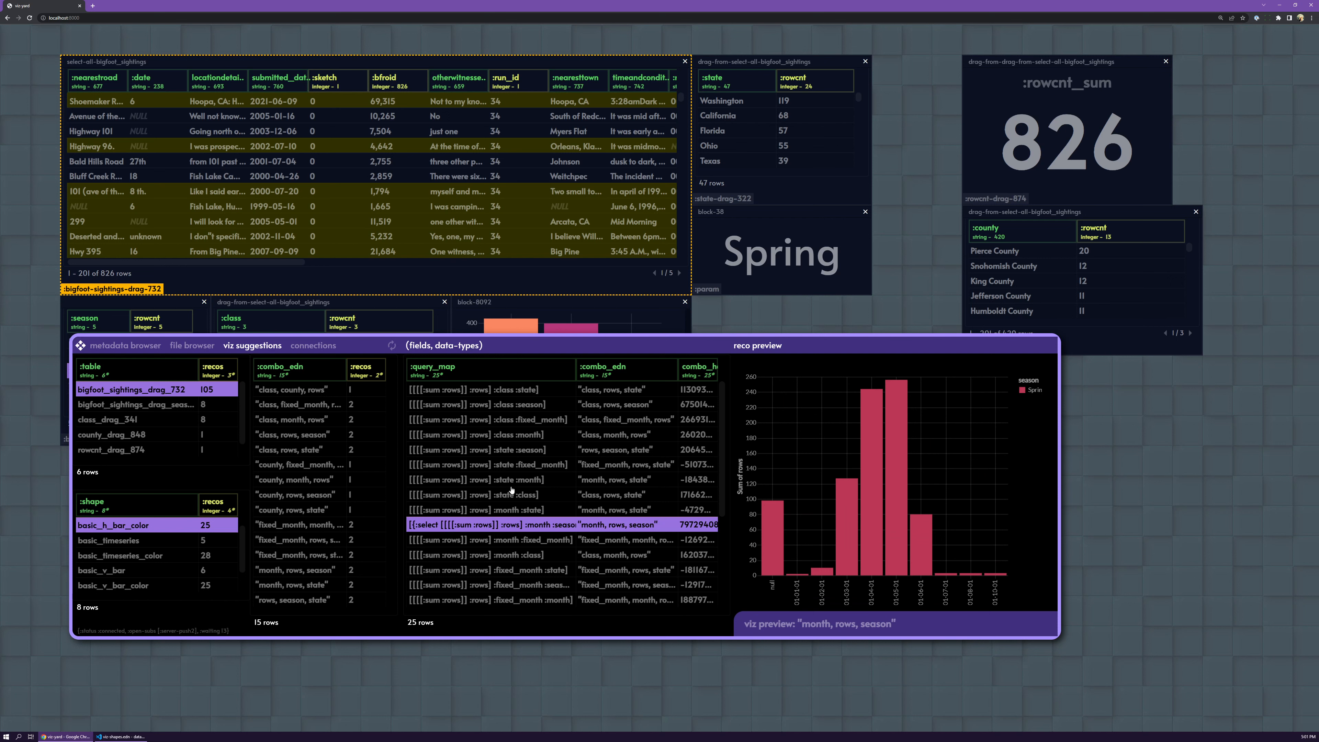
pyautogui.scroll(-1, 540, 490)
pyautogui.click(533, 495)
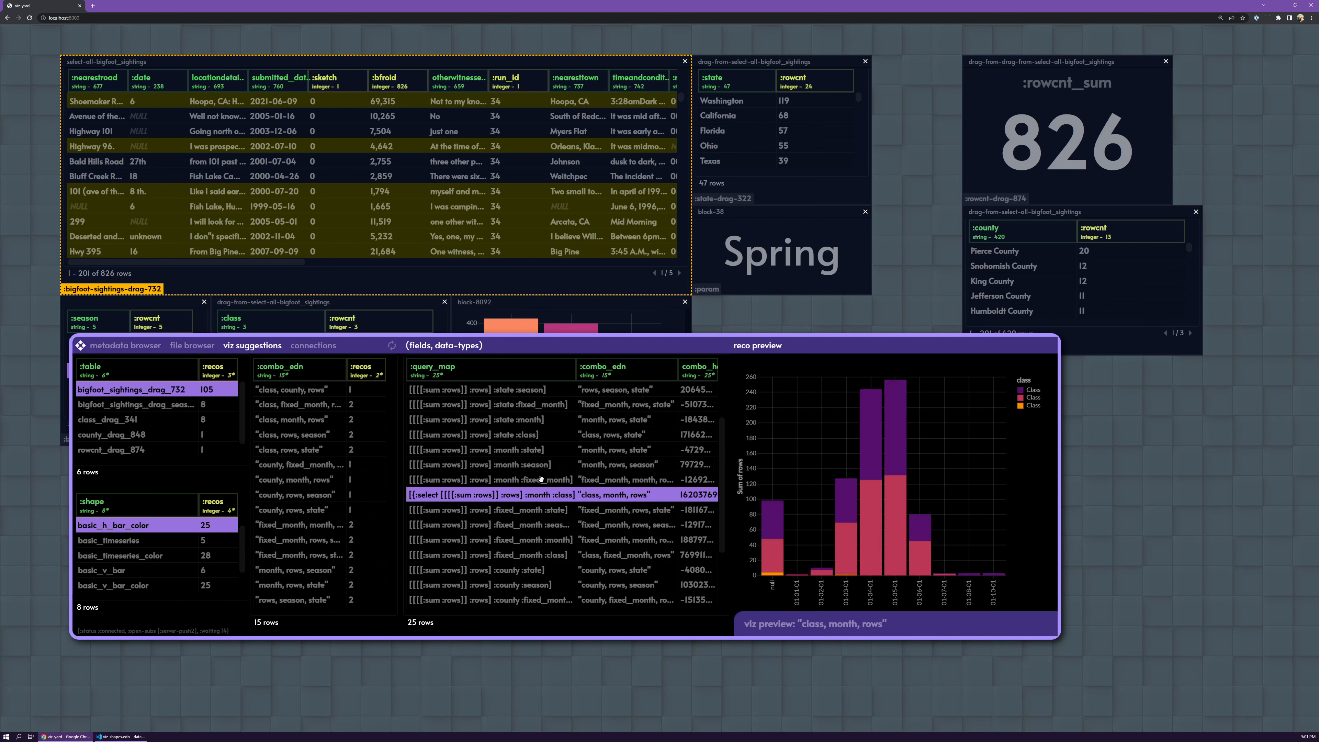
pyautogui.scroll(-2, 545, 484)
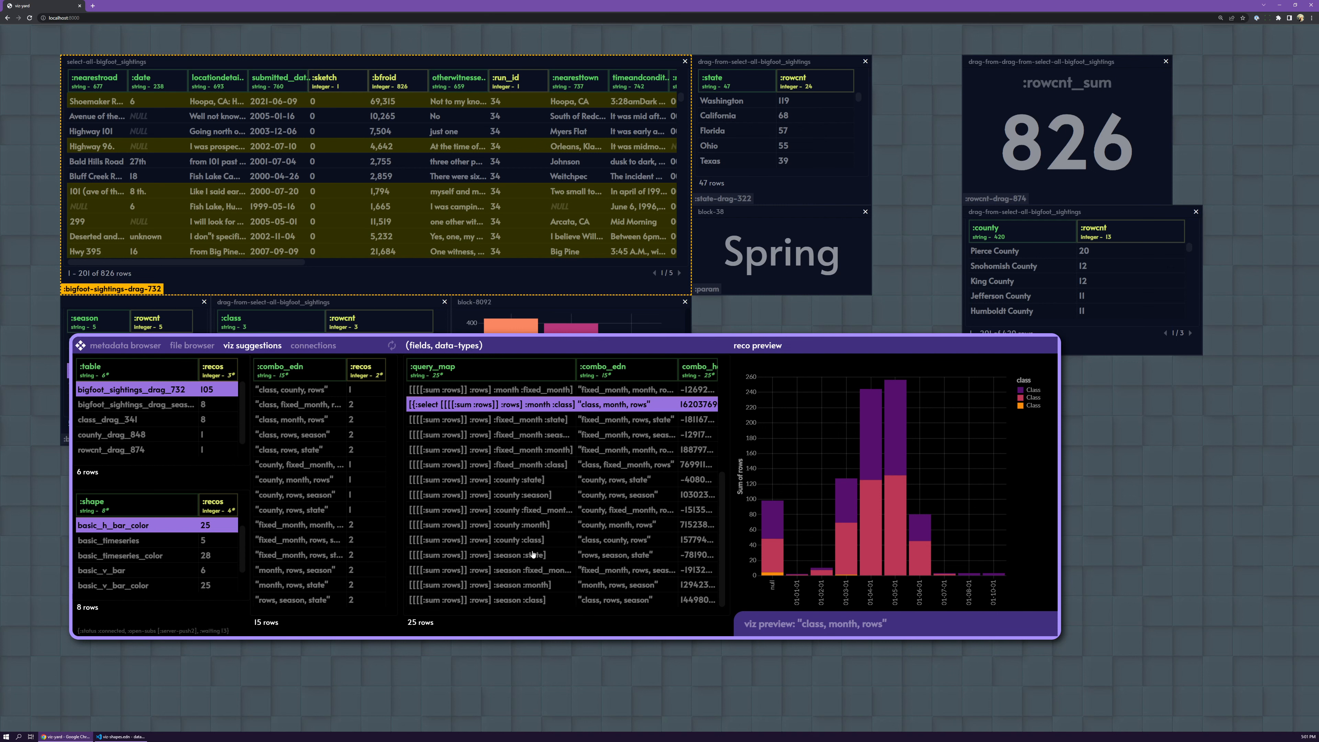
pyautogui.click(537, 555)
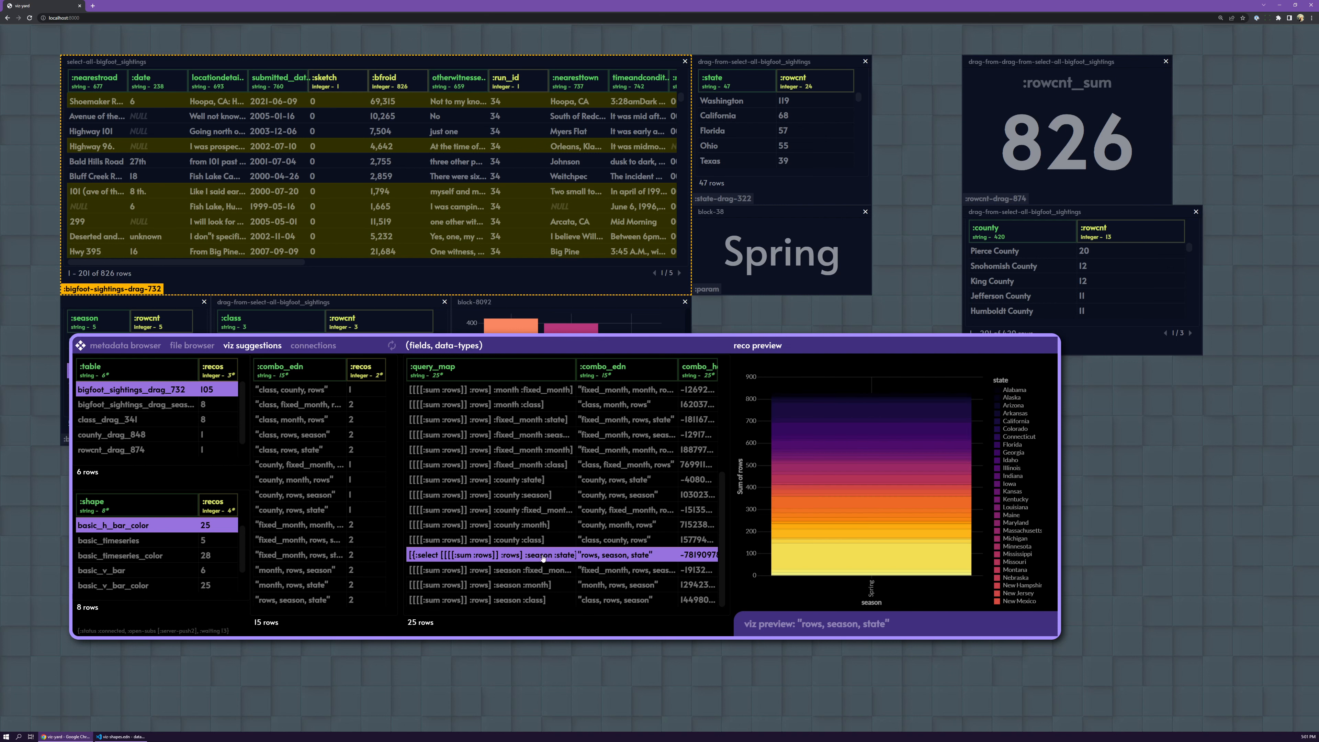
# Switch the suggestions to the basic_timeseries_color shape and preview submitted by season and by state.
pyautogui.click(120, 541)
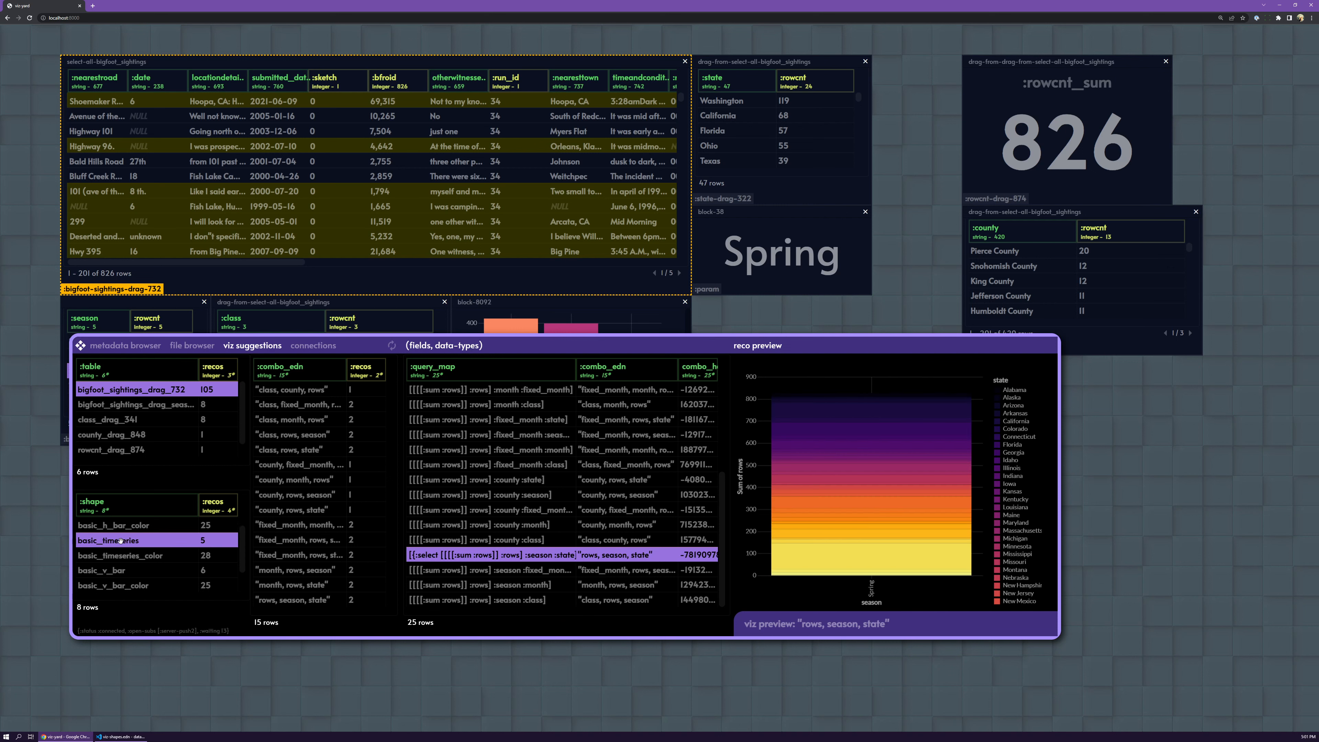
pyautogui.click(122, 555)
pyautogui.click(544, 437)
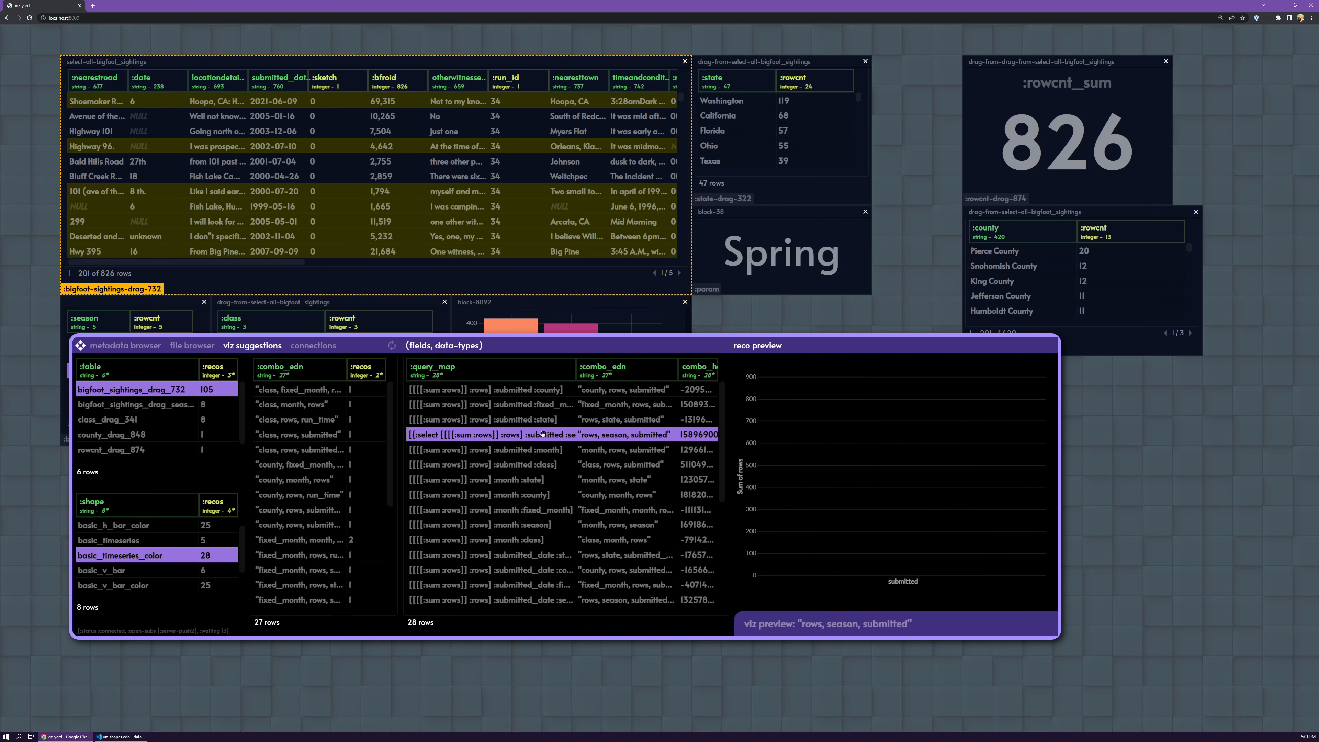
pyautogui.click(542, 421)
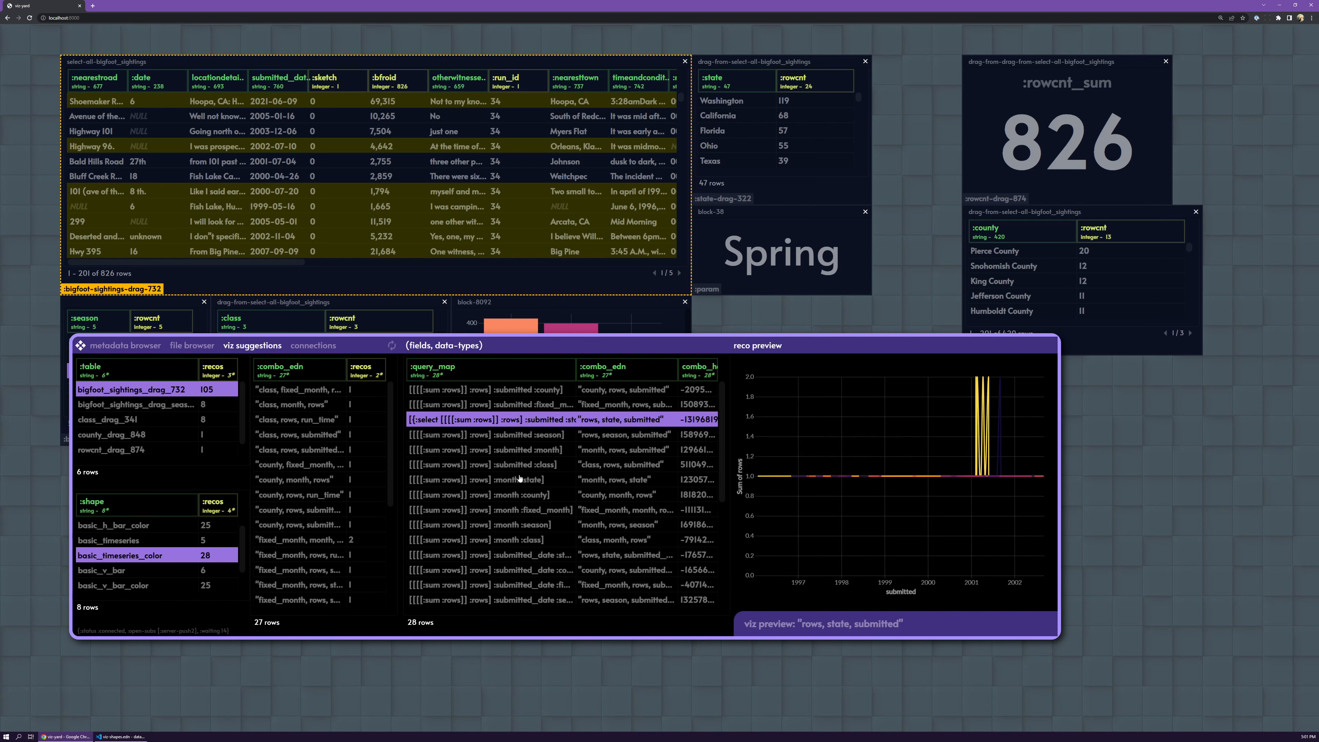
# Show the compound_trend_1 suggestions and preview the month, run_time, fixed_month and submitted trends.
pyautogui.scroll(-1, 158, 556)
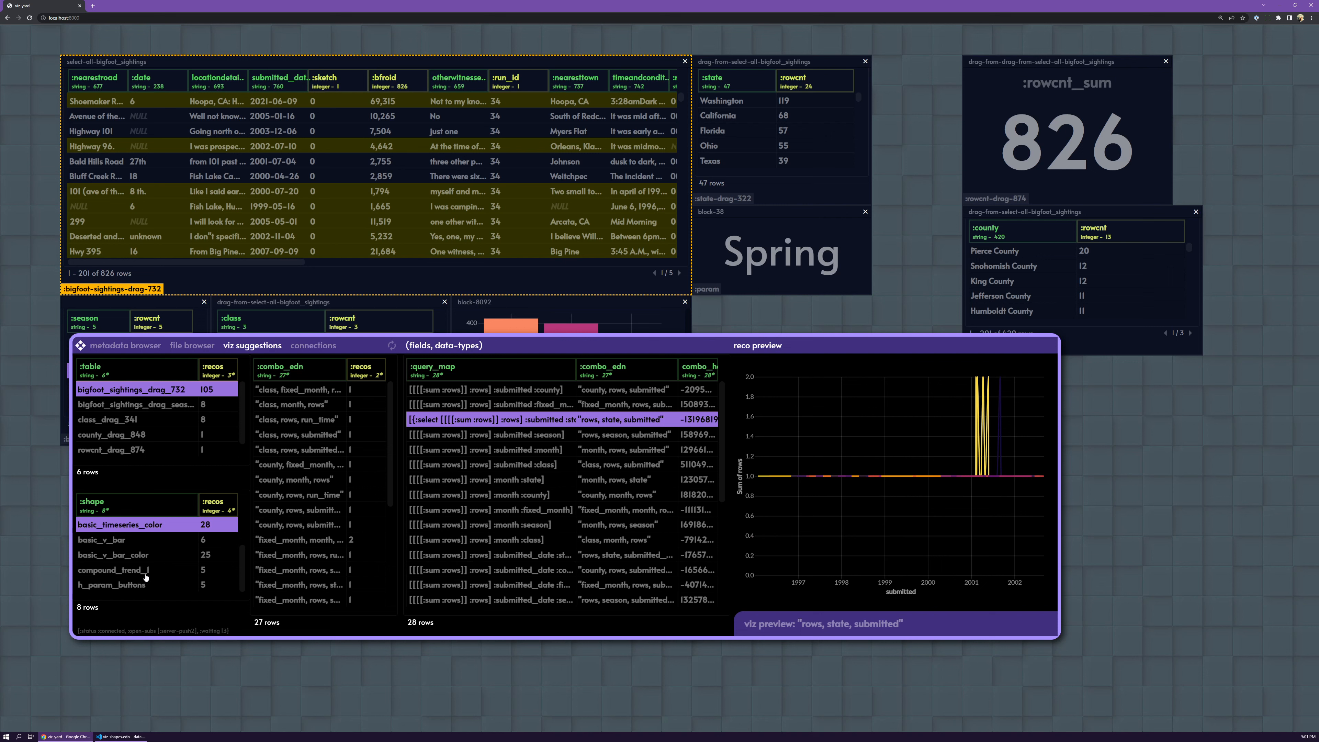
pyautogui.click(146, 570)
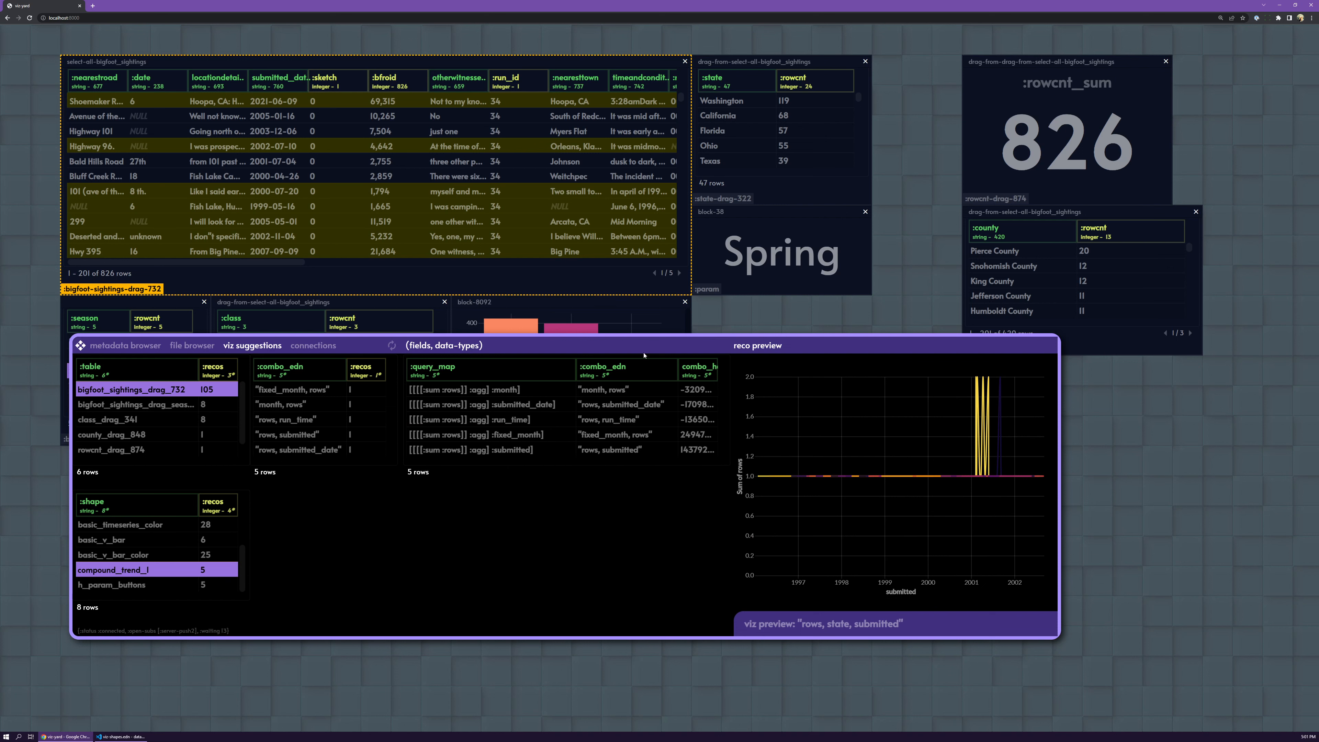
pyautogui.click(579, 389)
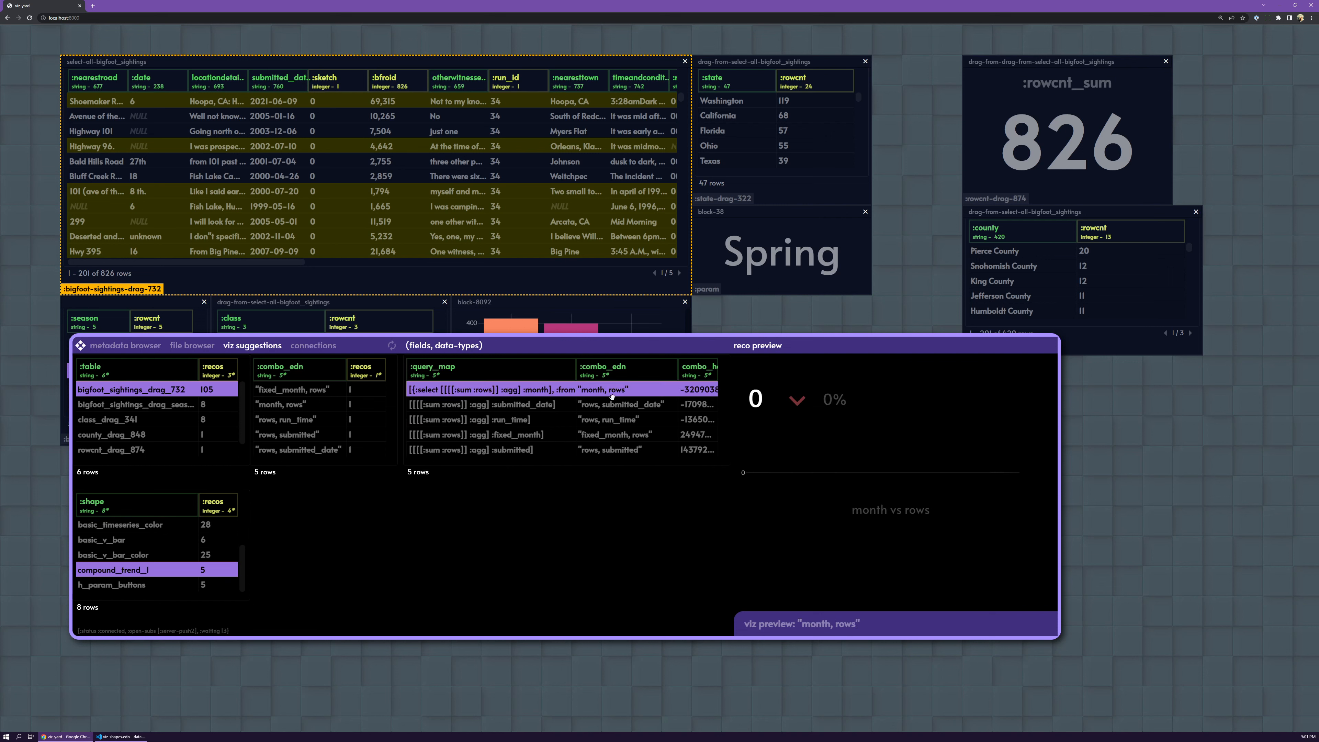
pyautogui.click(617, 421)
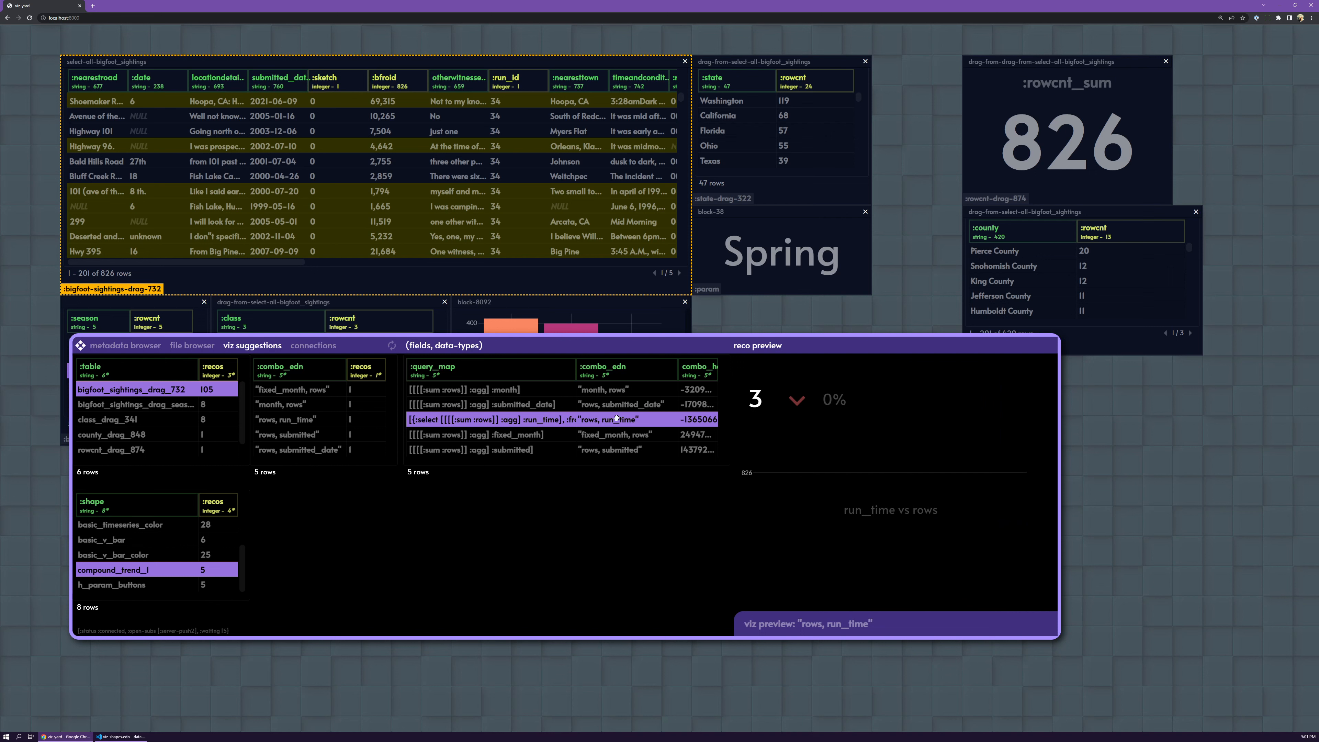
pyautogui.click(614, 439)
pyautogui.click(626, 450)
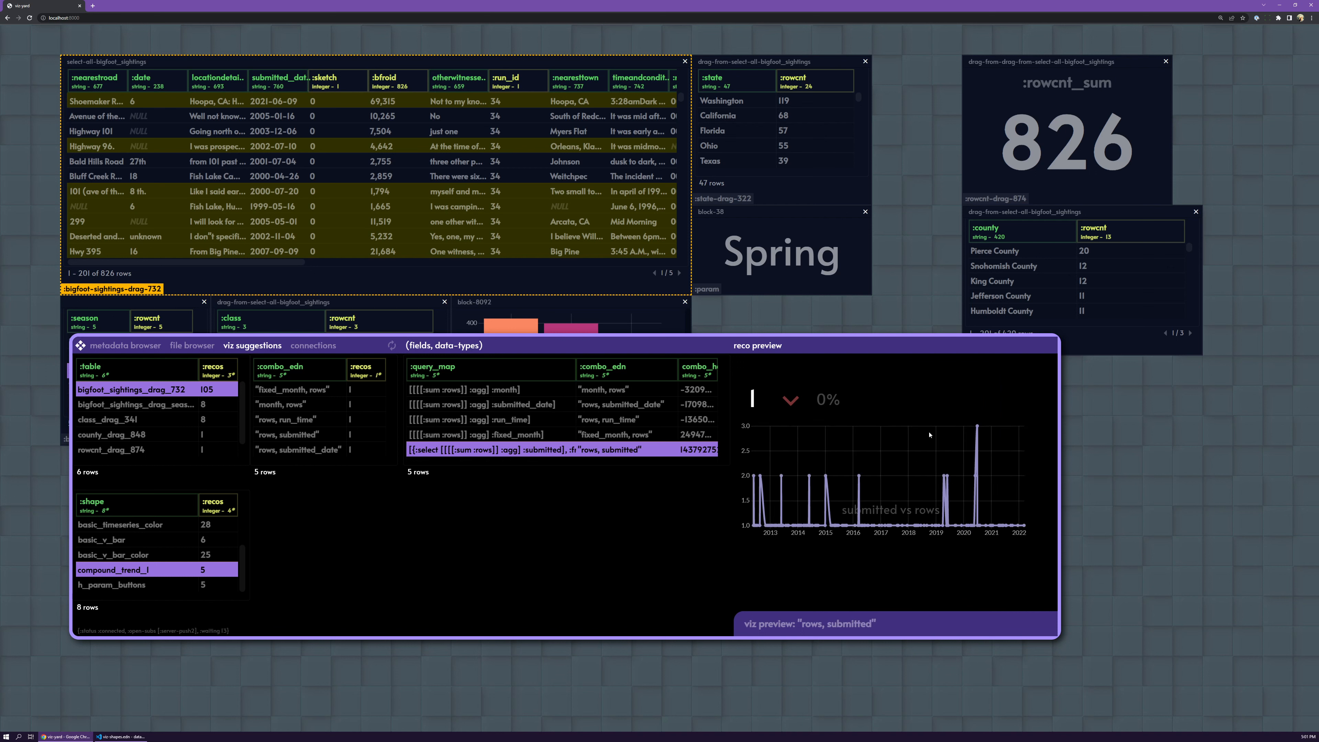
# Check the h_param_buttons and basic_v_bar shapes, and preview the class and month bar charts under basic_h_bar.
pyautogui.click(132, 587)
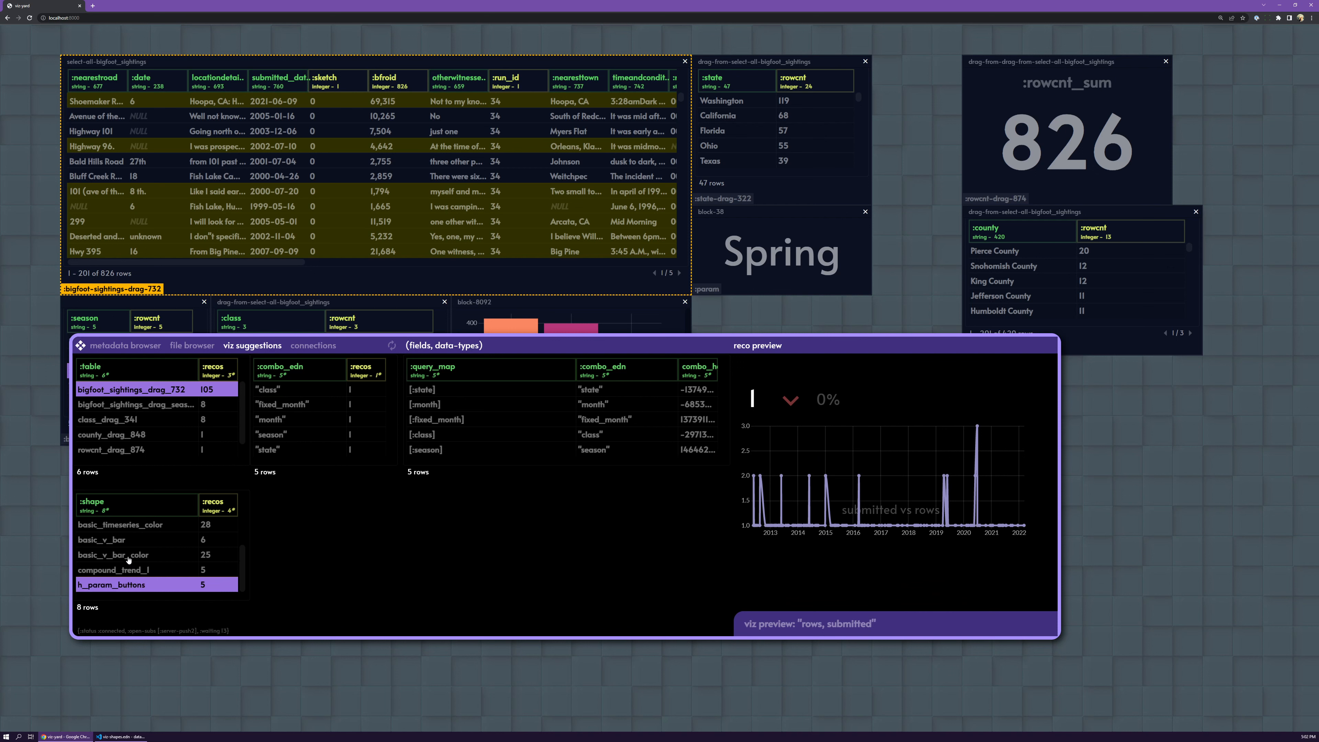
pyautogui.click(123, 542)
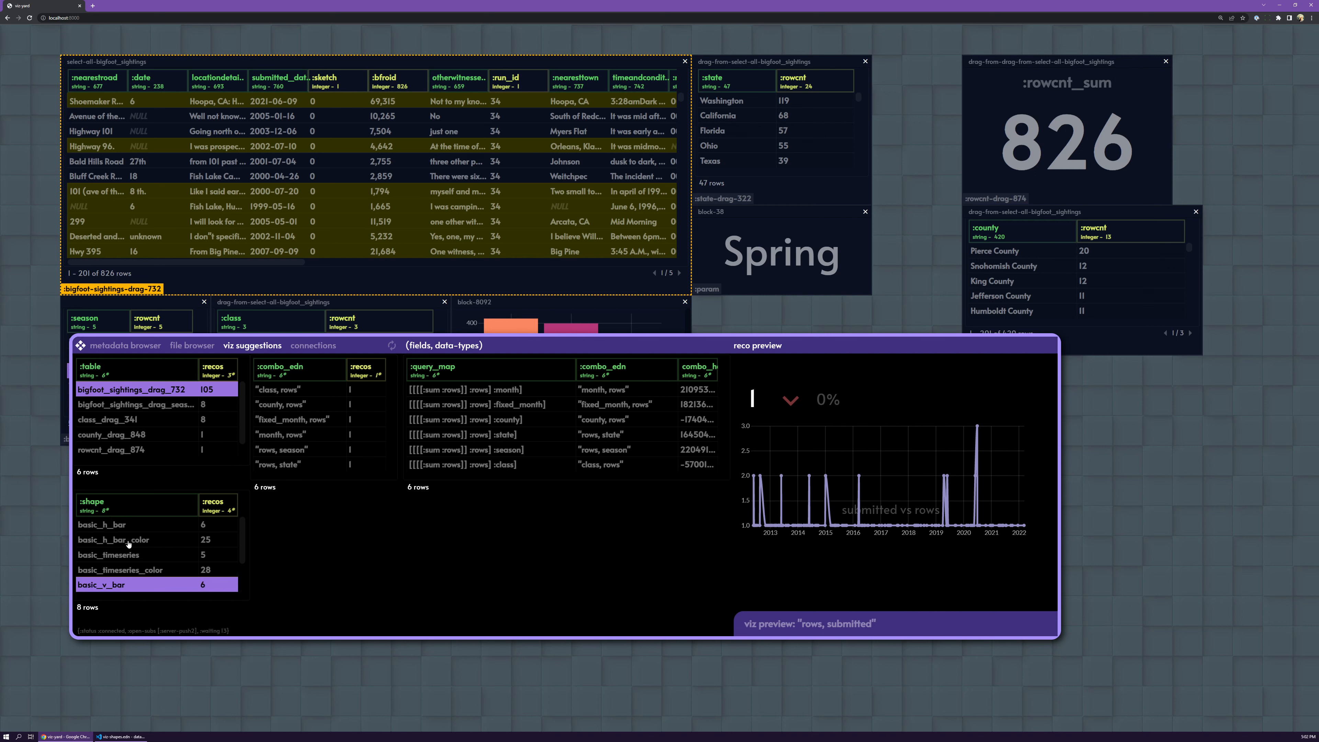
pyautogui.click(125, 525)
pyautogui.click(538, 403)
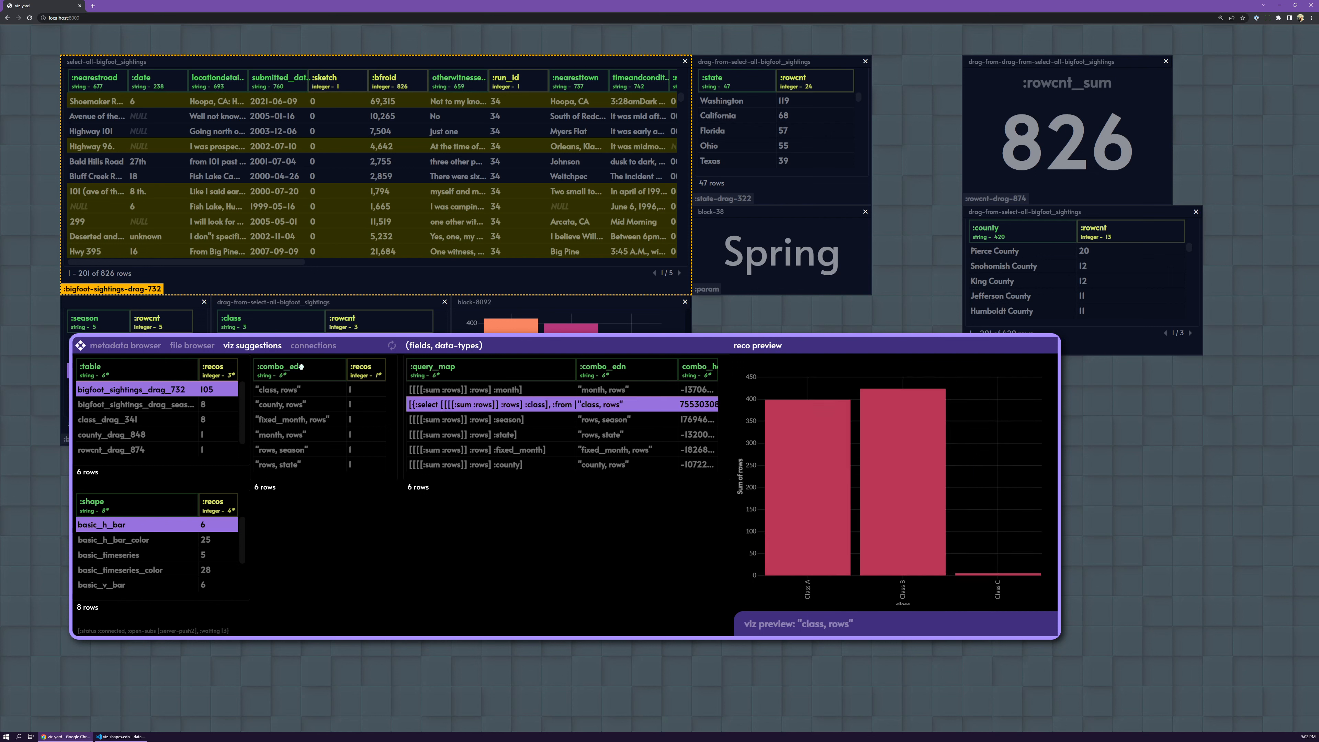
pyautogui.click(490, 393)
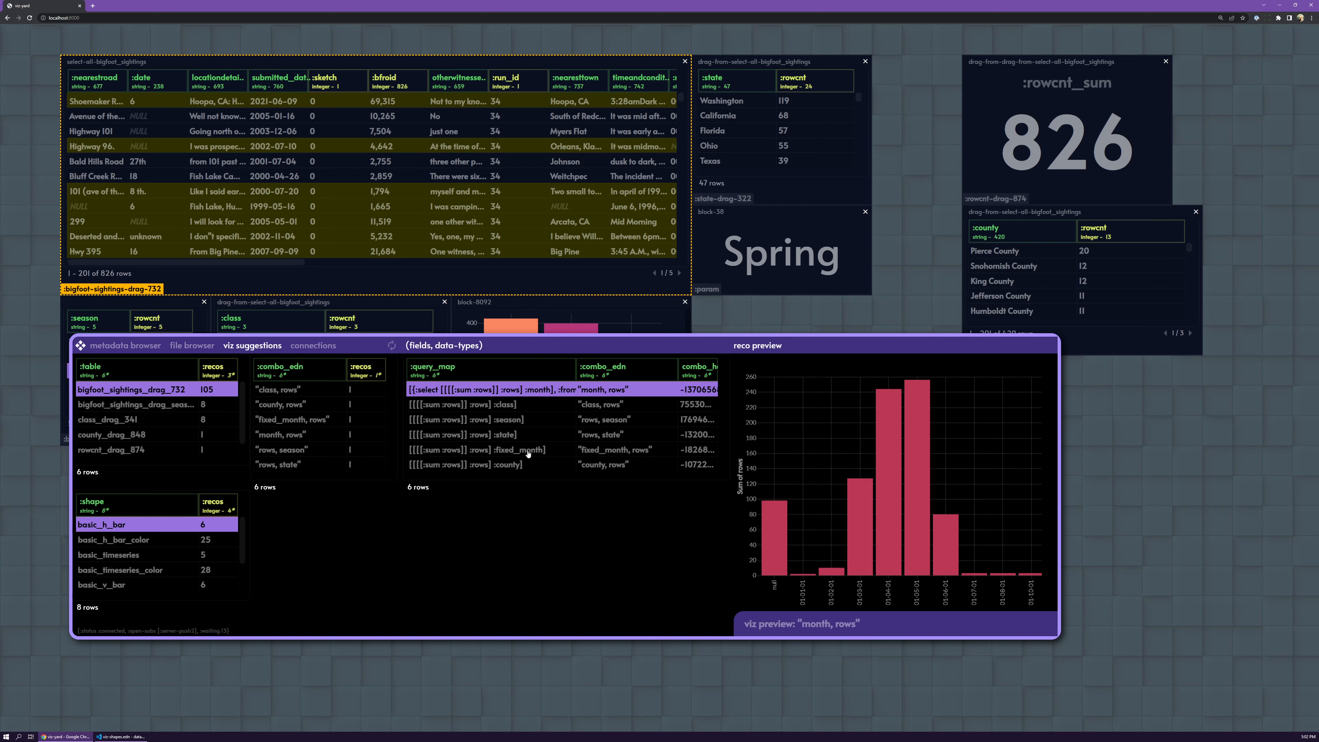
# Move the editor panel aside and place the suggested fixed_month basic_h_bar chart on the canvas below the county table.
pyautogui.click(527, 450)
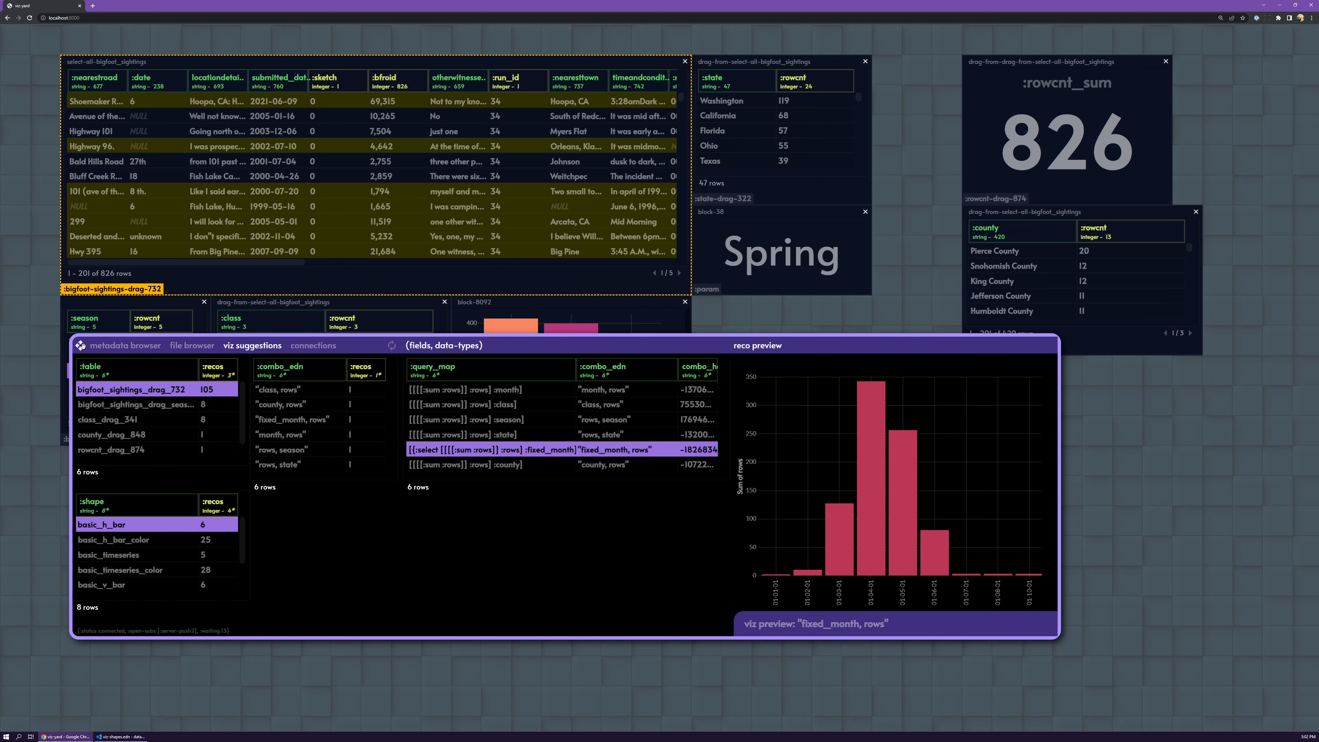
pyautogui.moveTo(80, 345); pyautogui.dragTo(24, 408)
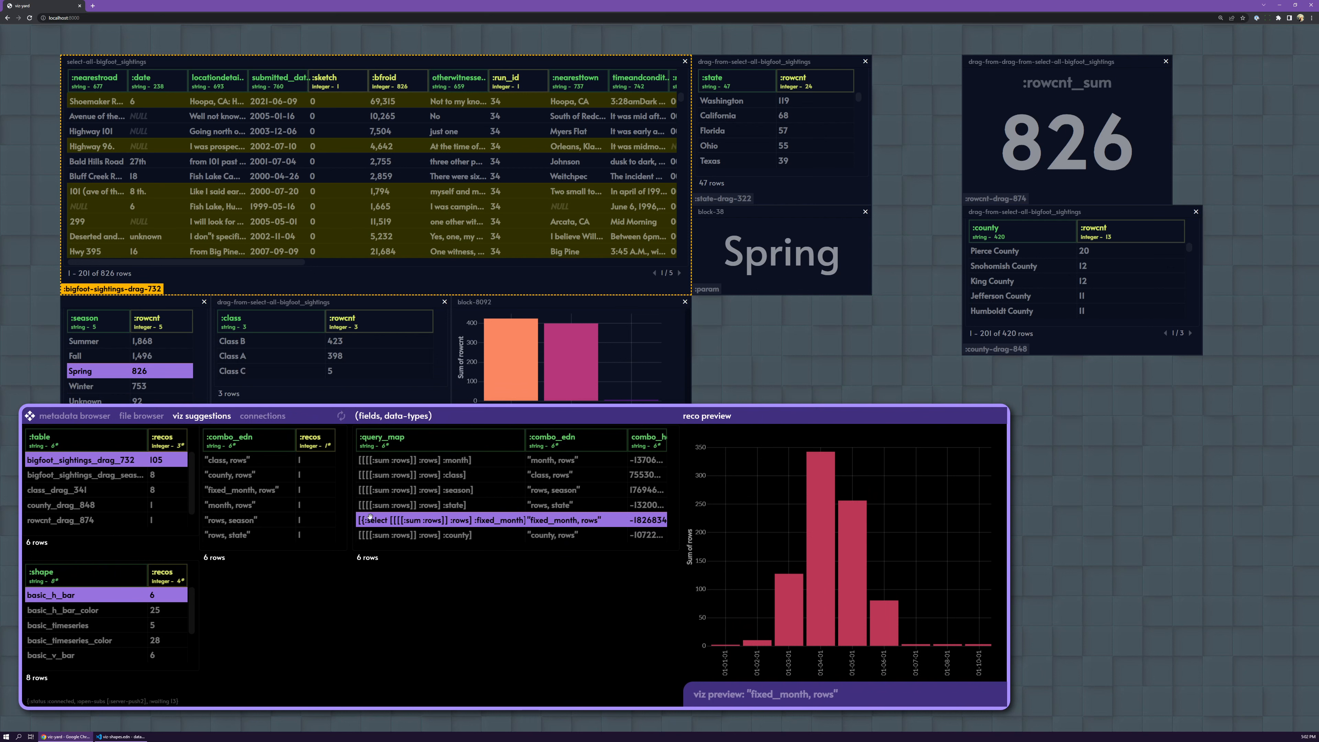
pyautogui.moveTo(372, 520); pyautogui.dragTo(1132, 391)
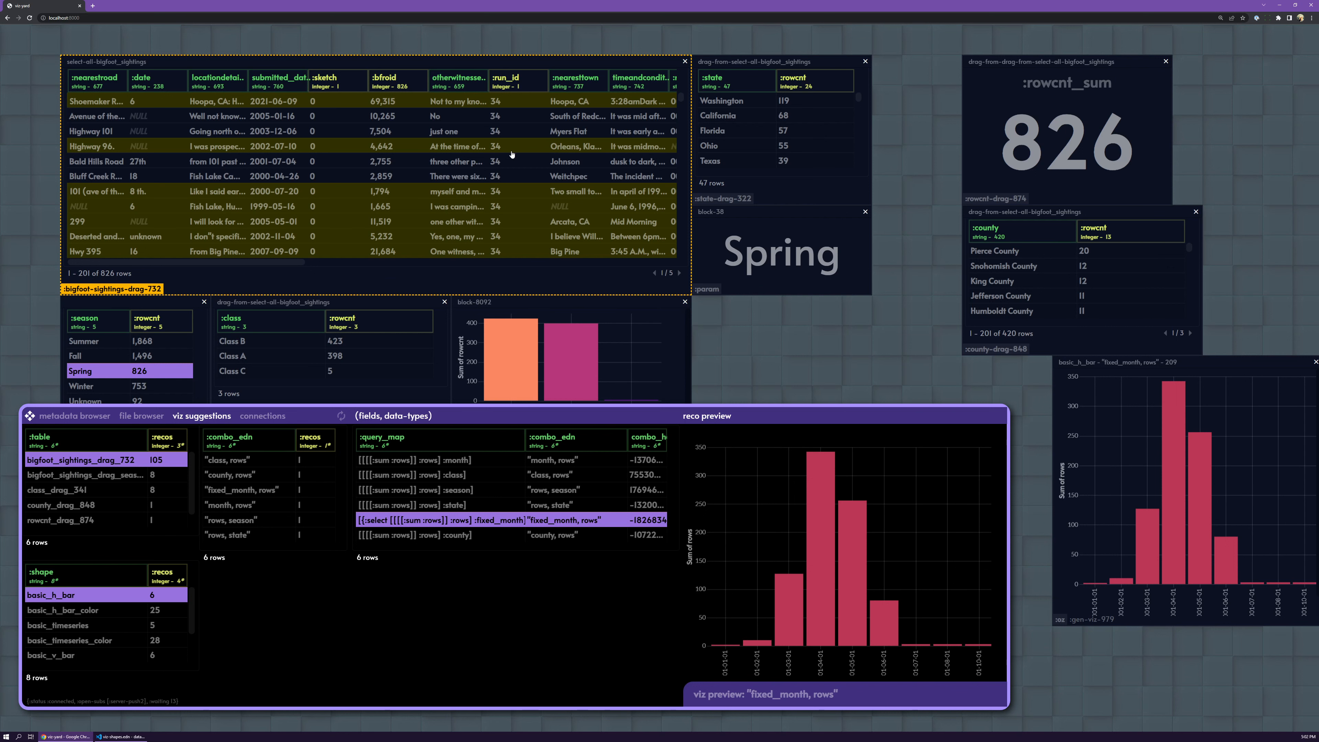
# Move the editor panel clear of the season table and filter the canvas by Fall, Winter and Unknown, finishing on Fall.
pyautogui.click(30, 415)
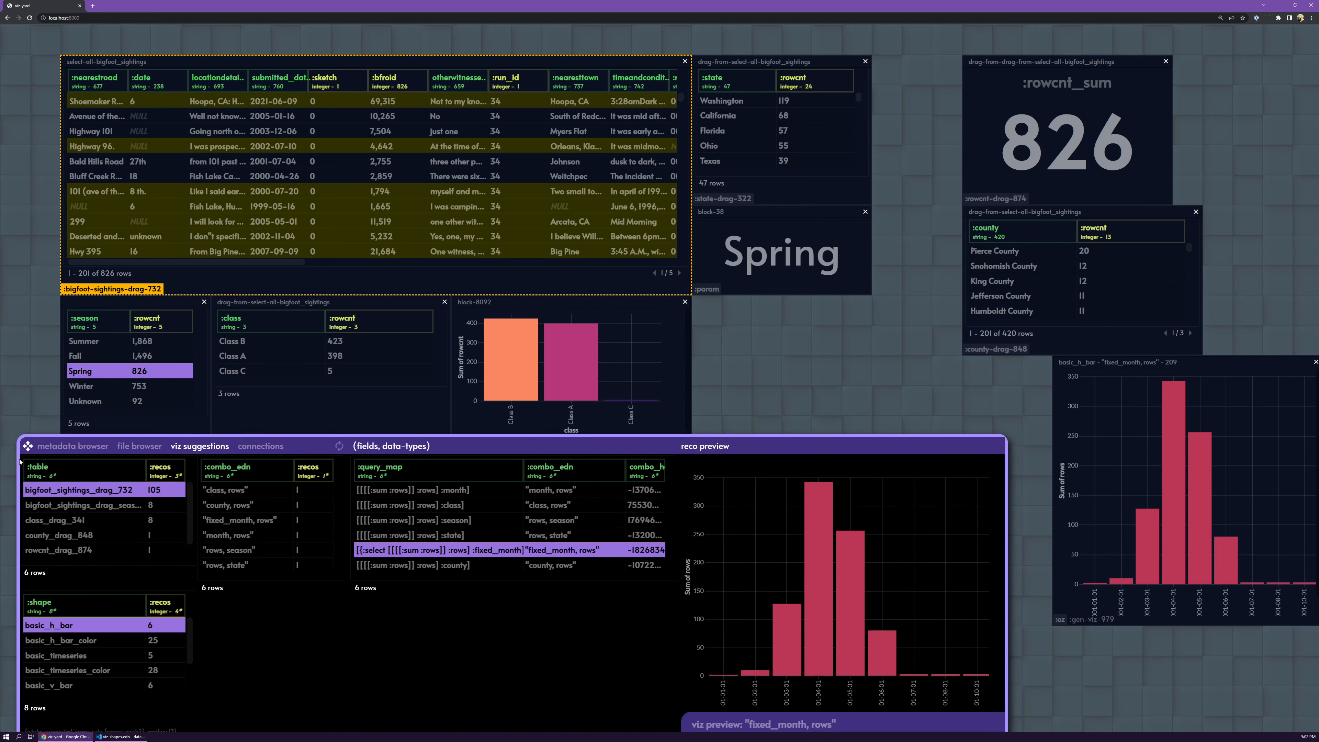
pyautogui.click(89, 355)
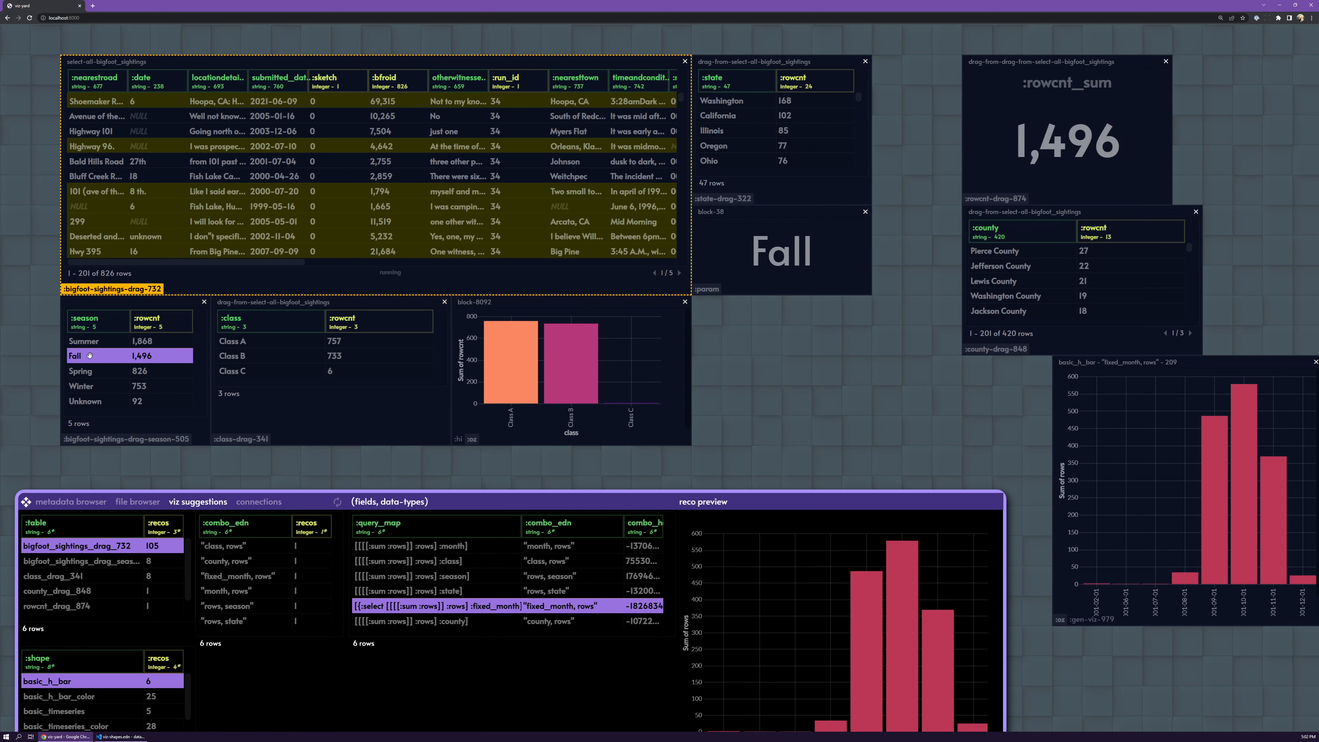
pyautogui.click(95, 388)
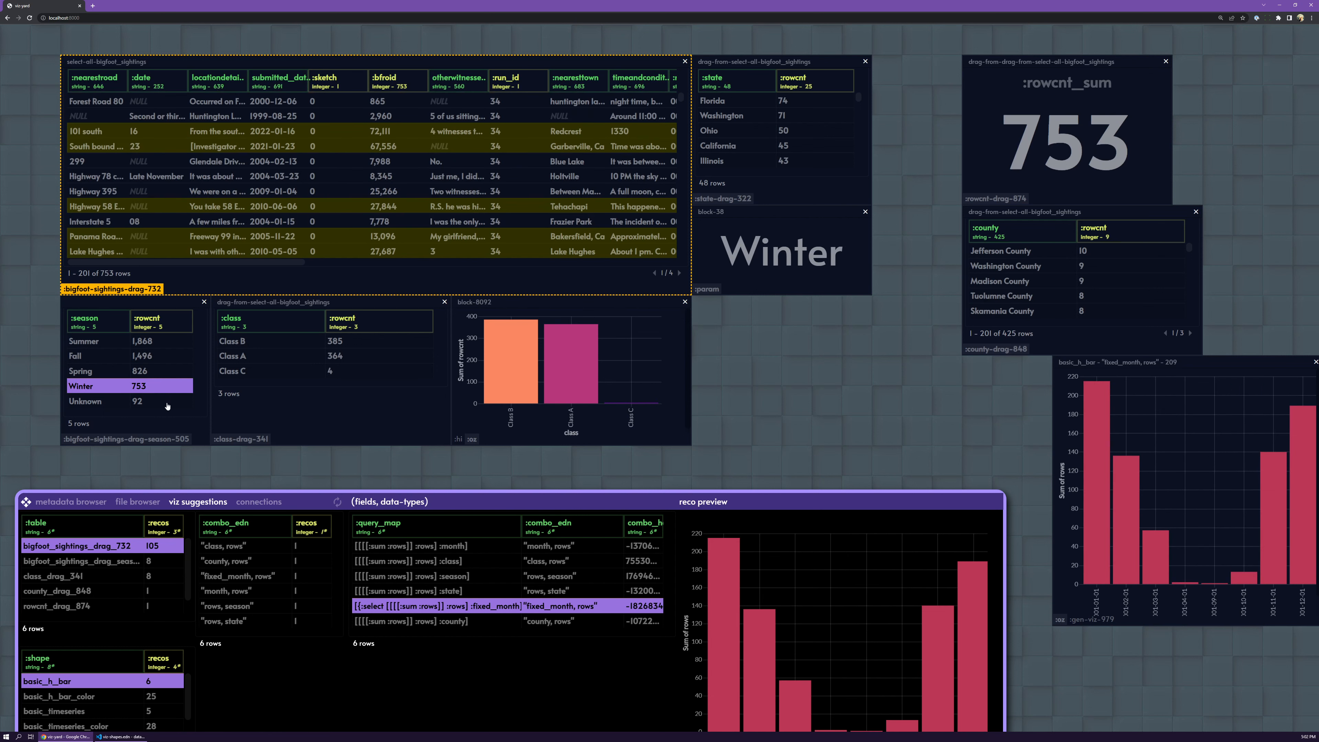
pyautogui.click(95, 401)
pyautogui.click(95, 356)
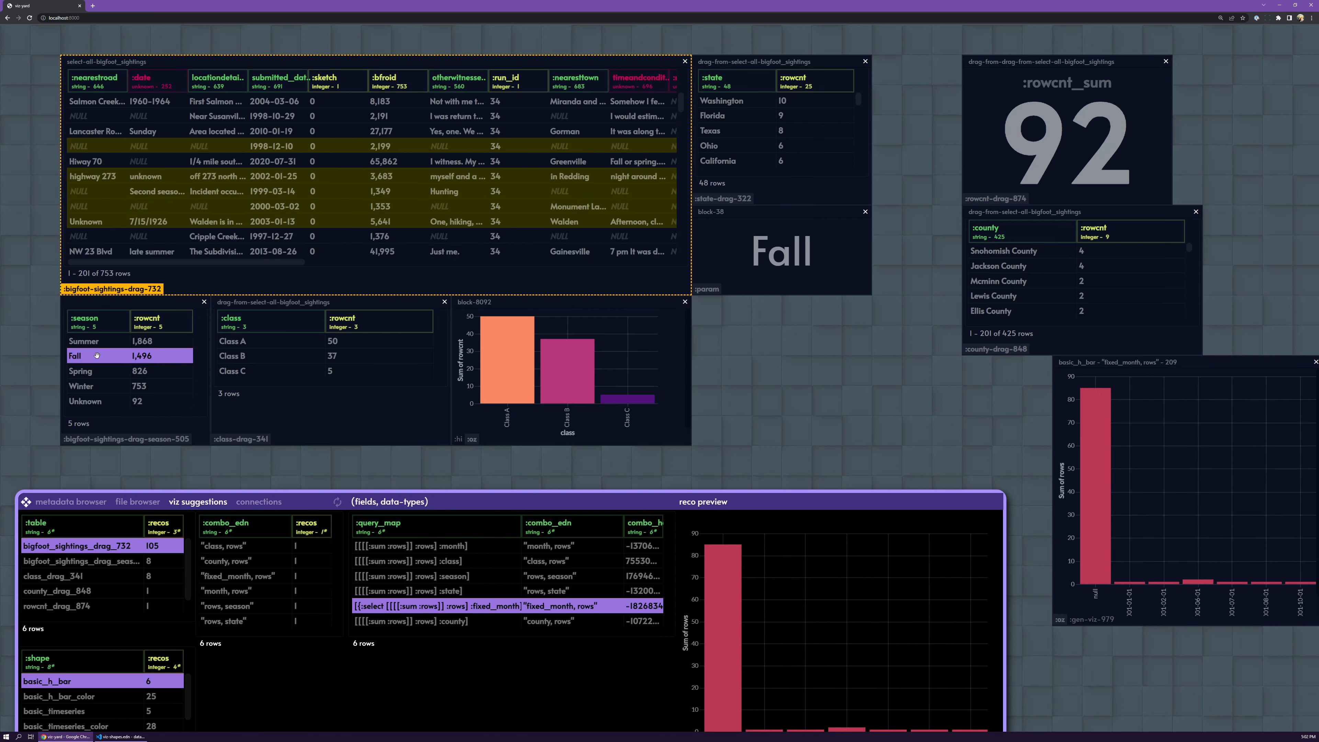
# Bring the editor panel back up and open the new fixed_month bar chart's panel map.
pyautogui.click(26, 501)
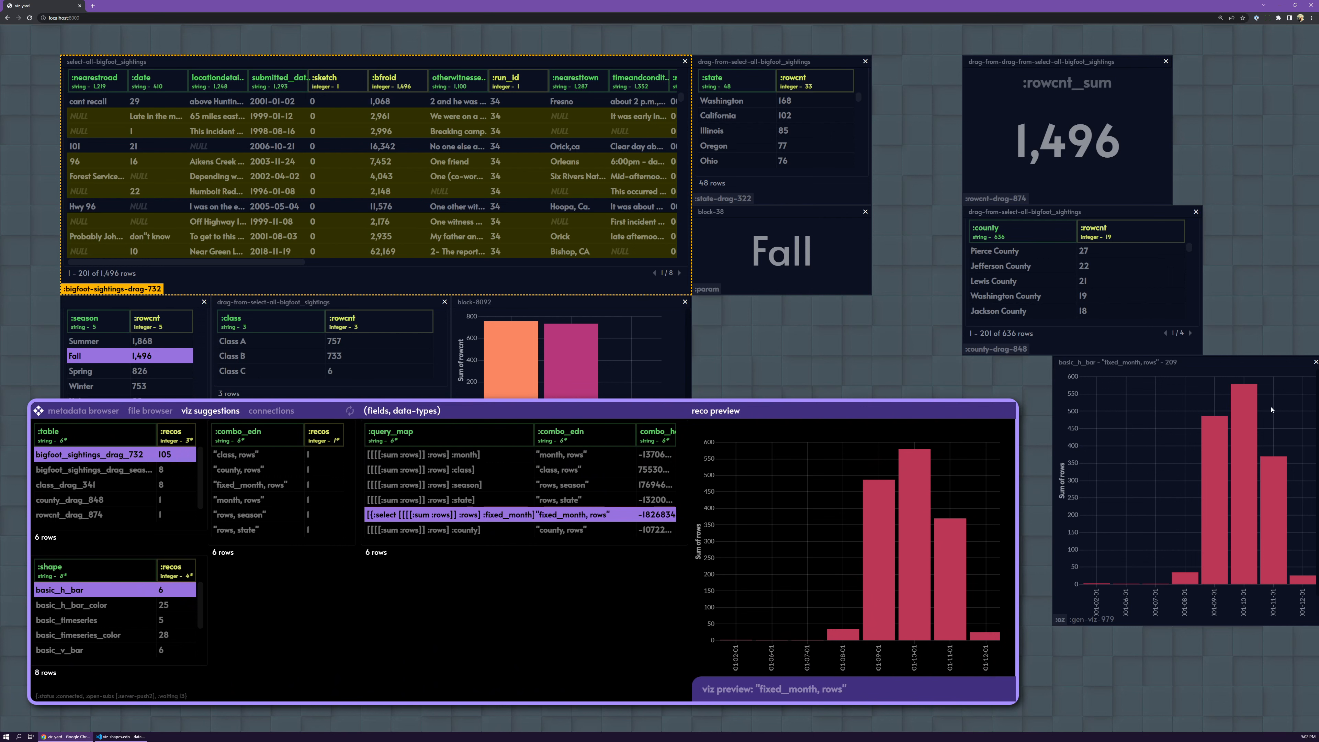
pyautogui.click(1147, 371)
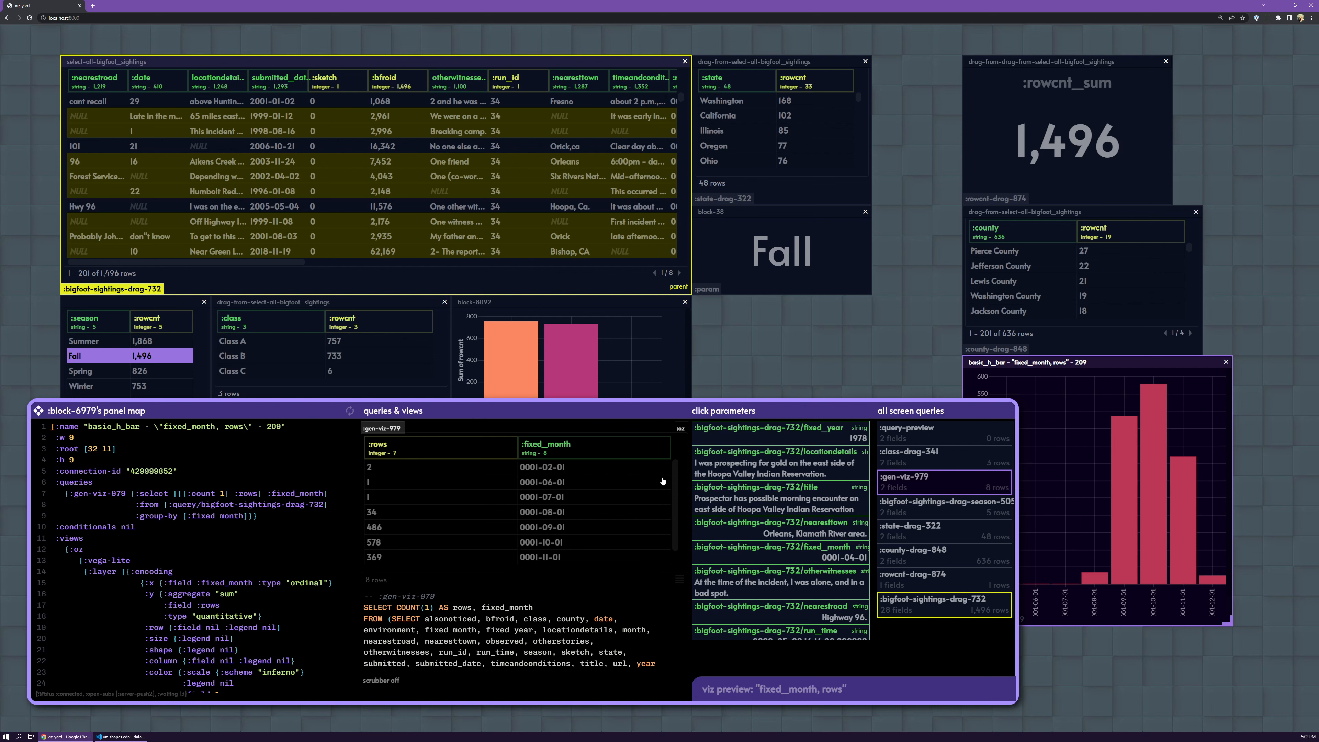
# Switch to Visual Studio Code and examine the basic-h-bar definition in viz-shapes.edn, including its axes conditions, SQL map and vega-lite layer.
pyautogui.click(122, 736)
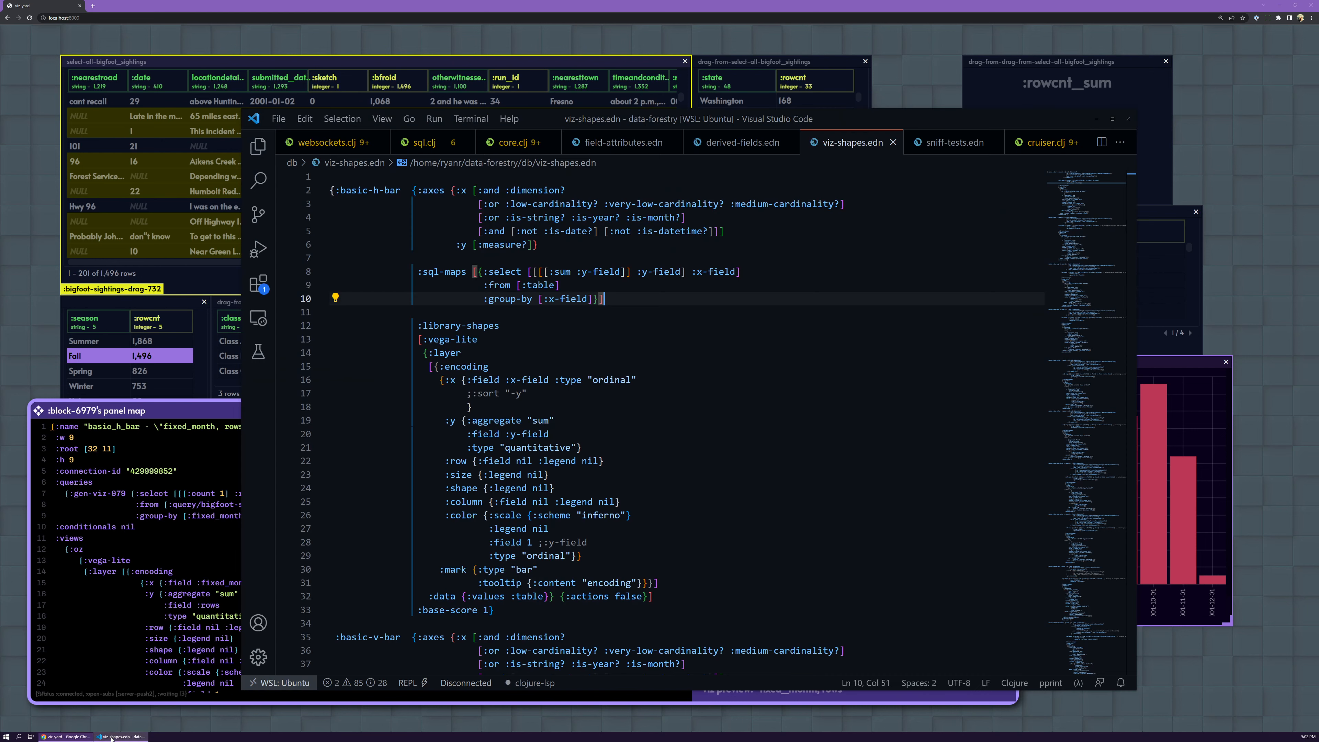
pyautogui.click(775, 340)
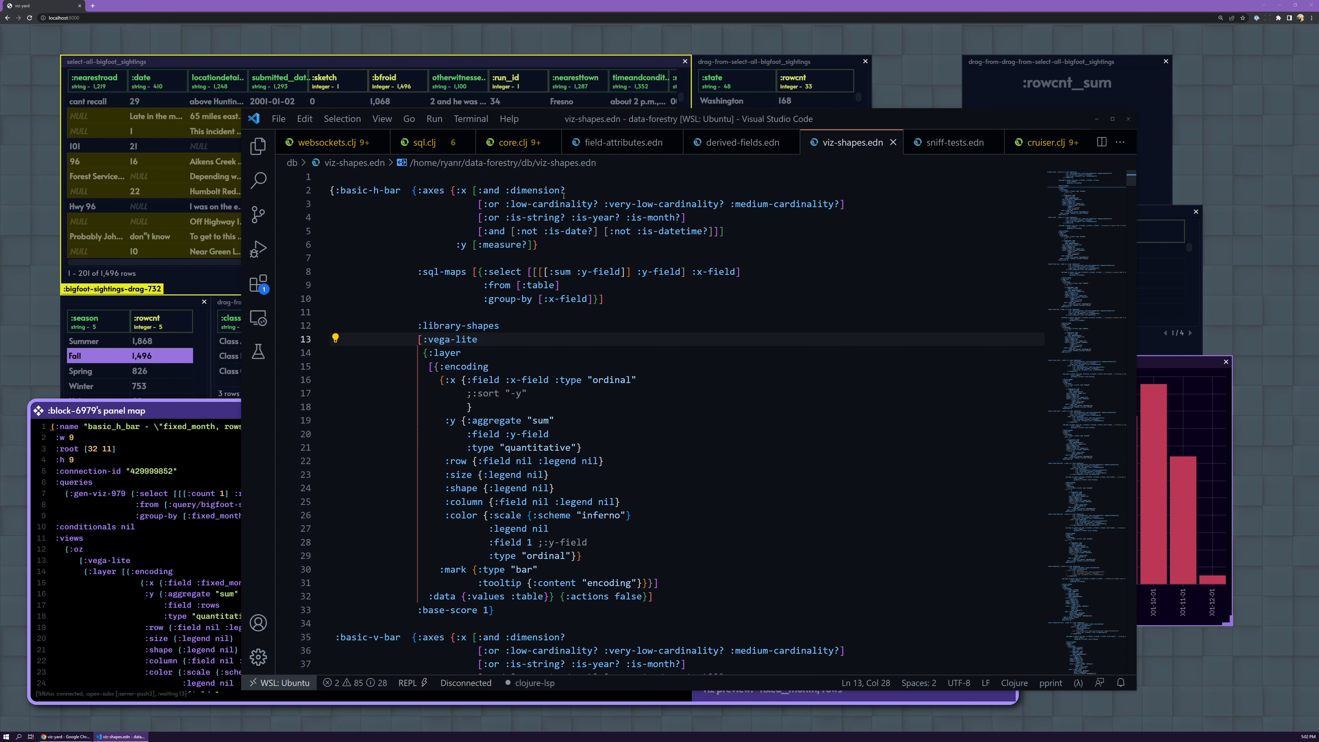
pyautogui.scroll(-1, 470, 344)
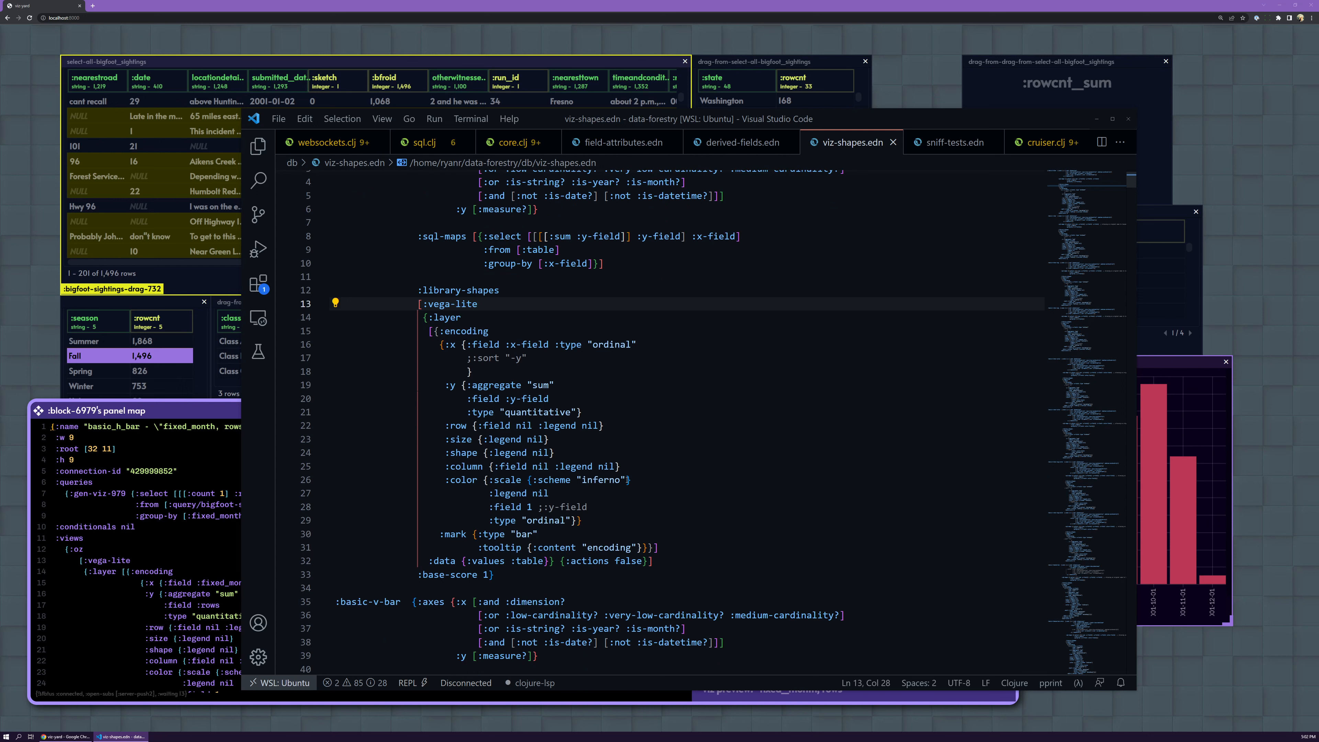
pyautogui.scroll(1, 624, 308)
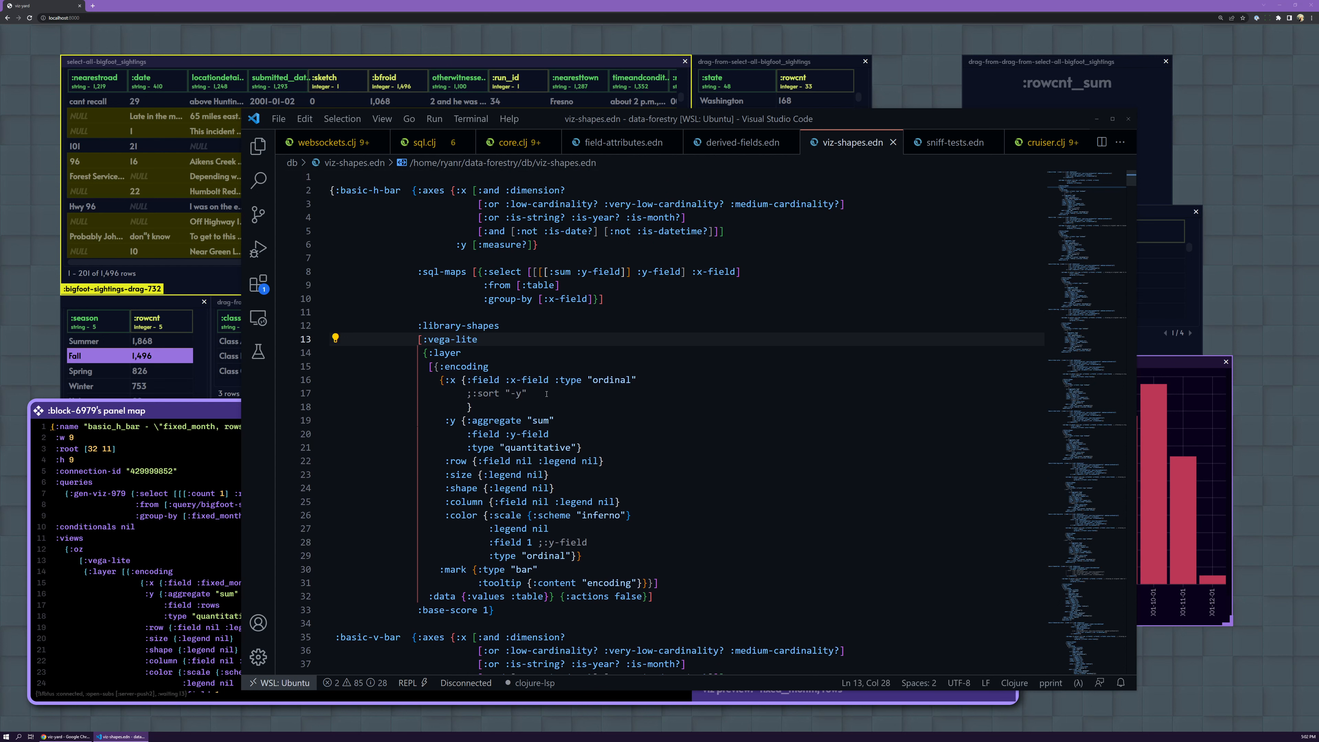
pyautogui.click(478, 204)
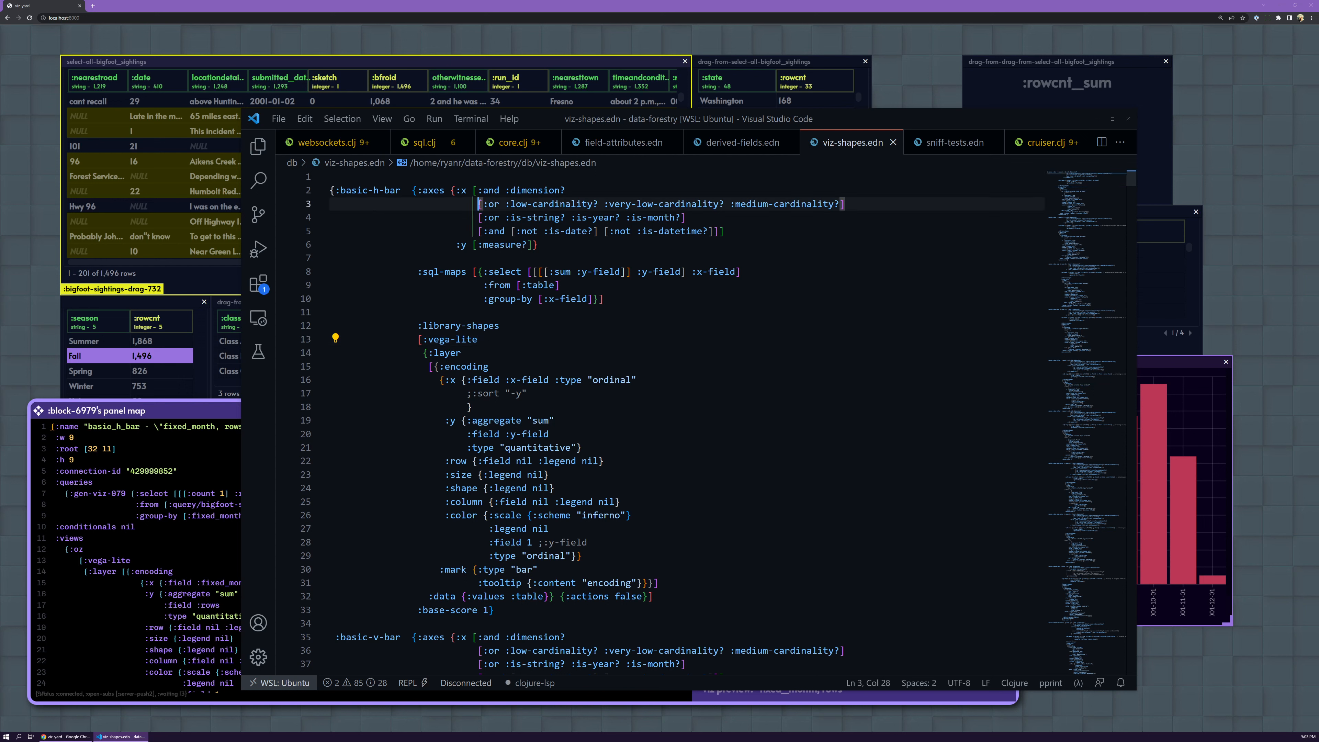
# Examine the basic-h-bar x-axis conditions in viz-shapes.edn, including the exclusions of date and datetime fields.
pyautogui.click(736, 227)
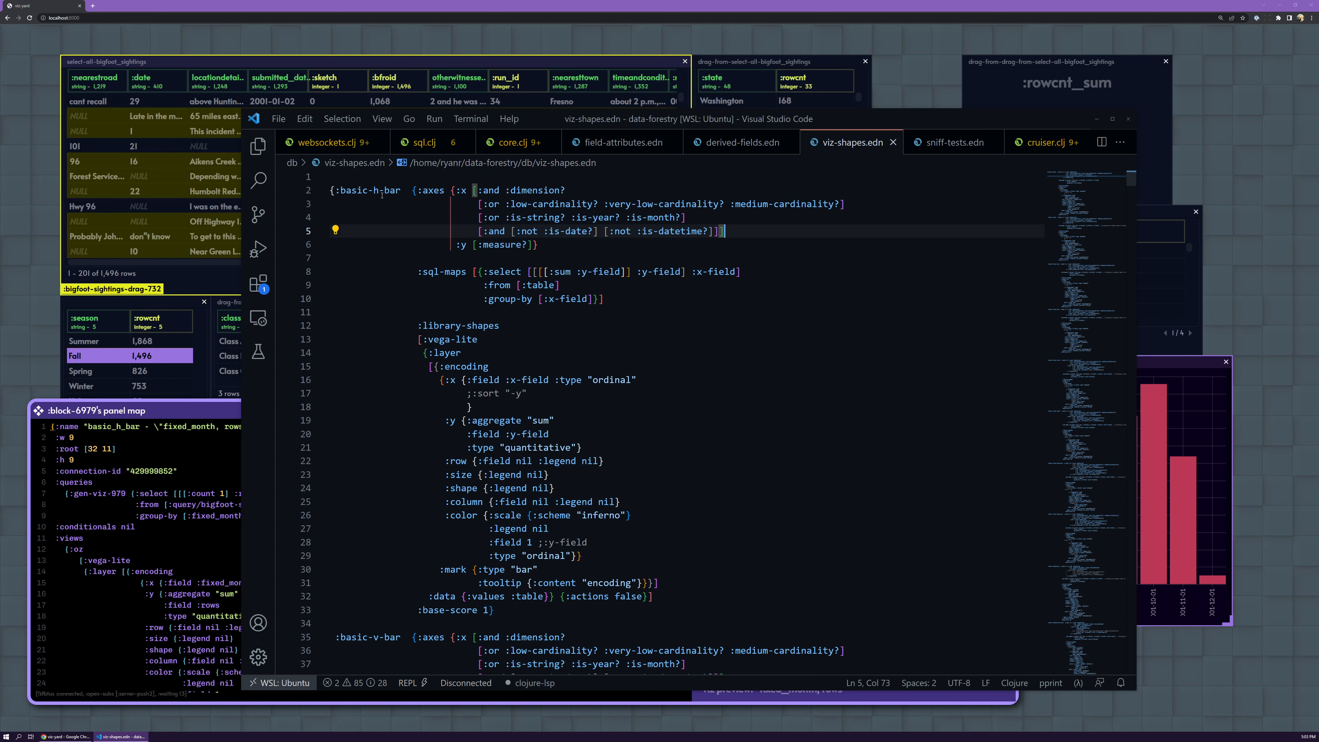
pyautogui.click(406, 189)
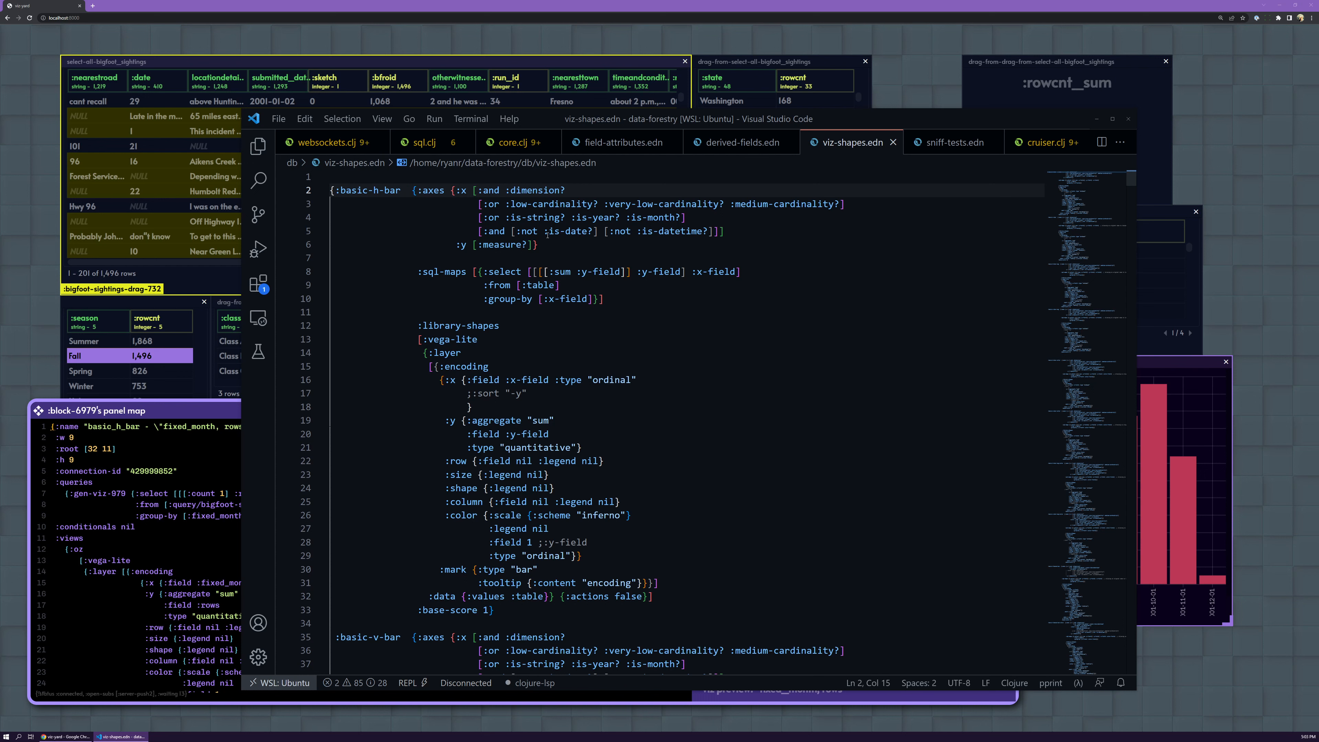
pyautogui.moveTo(552, 231); pyautogui.dragTo(588, 231)
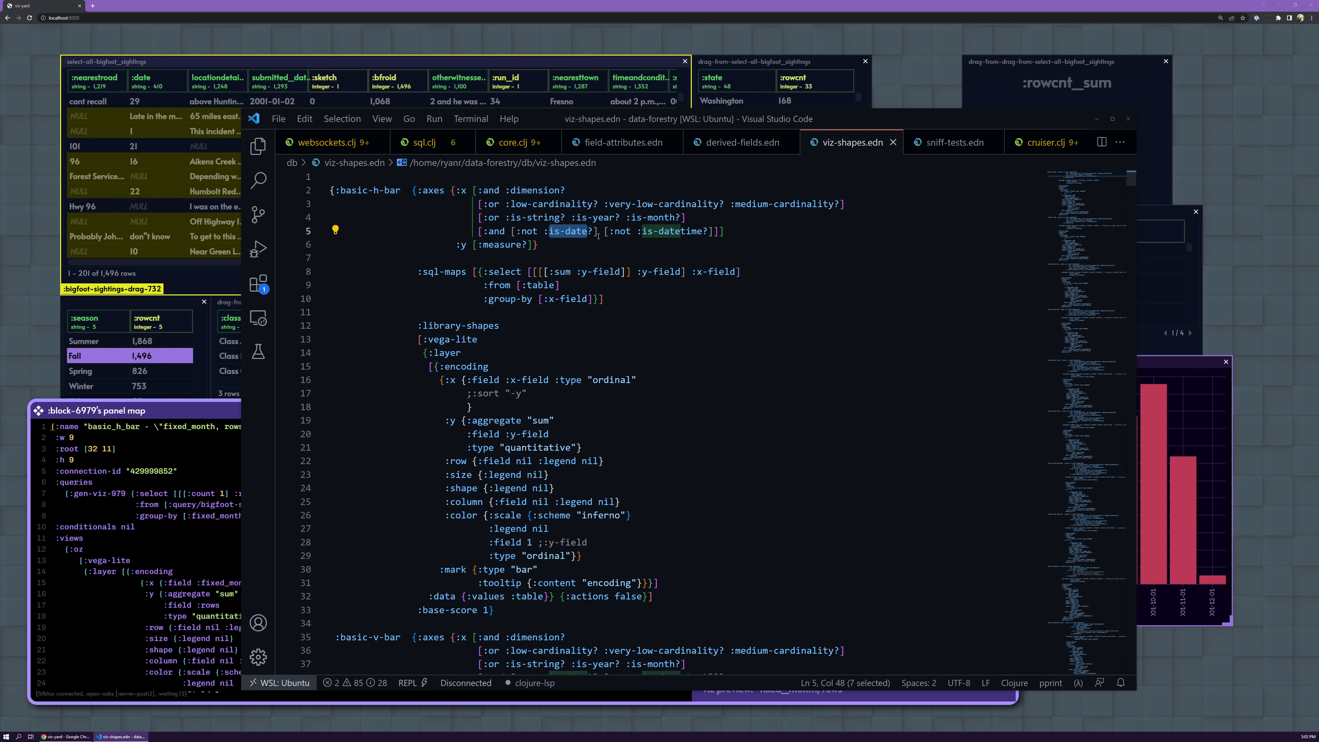
pyautogui.click(598, 244)
pyautogui.click(686, 231)
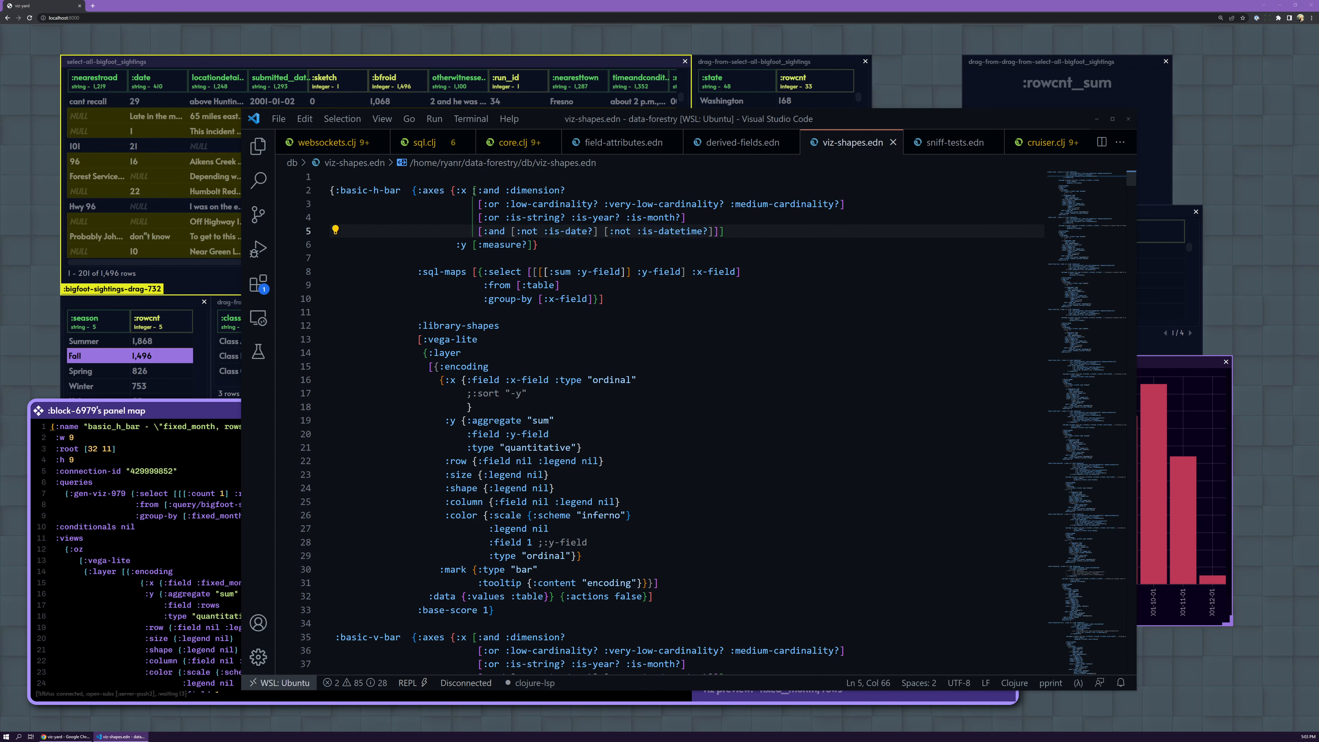
pyautogui.moveTo(515, 190); pyautogui.dragTo(727, 231)
pyautogui.click(755, 231)
# Switch back to Chrome and review the panel map of the select-all-bigfoot_sightings block, including its season filter and style rules.
pyautogui.click(386, 29)
pyautogui.click(311, 62)
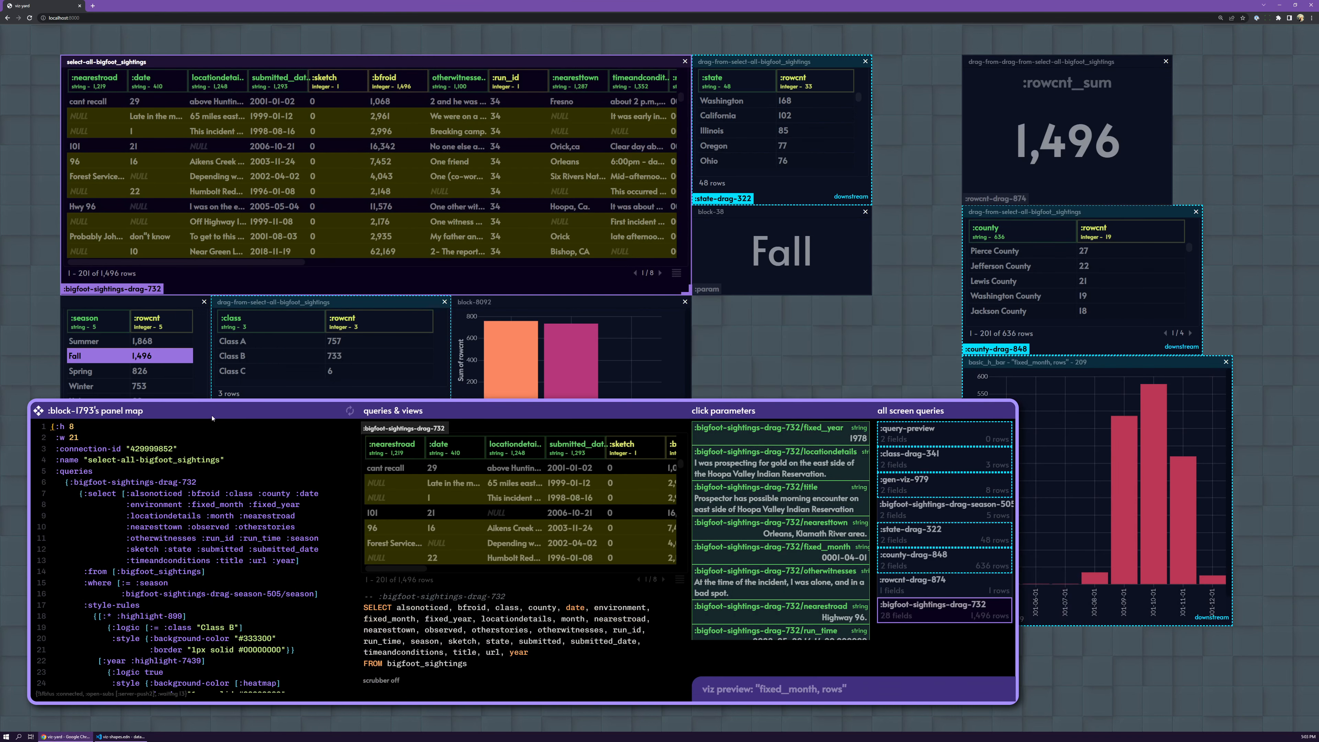
pyautogui.scroll(-3, 230, 531)
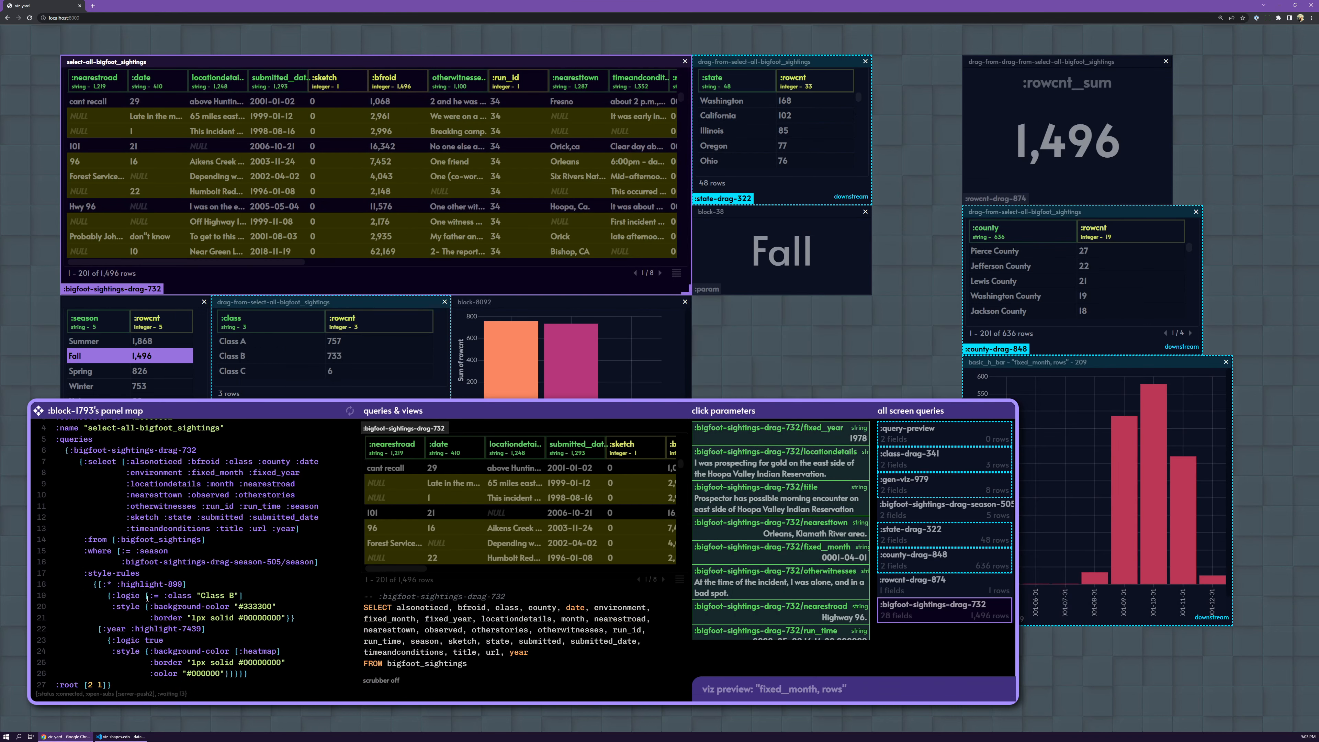
pyautogui.moveTo(147, 597); pyautogui.dragTo(257, 593)
pyautogui.click(253, 593)
pyautogui.scroll(3, 246, 540)
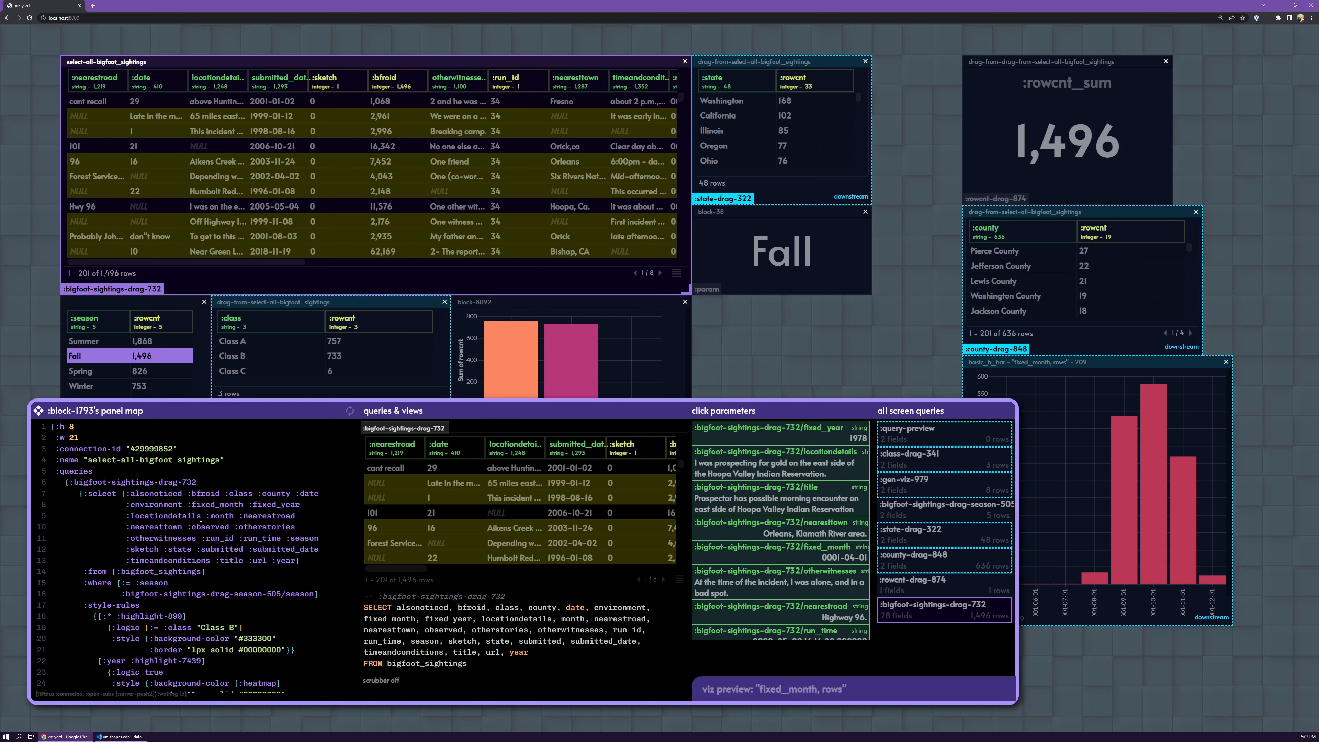
# Open the panel map of the class bar chart block and nudge the editor panel slightly aside.
pyautogui.click(565, 299)
pyautogui.click(239, 513)
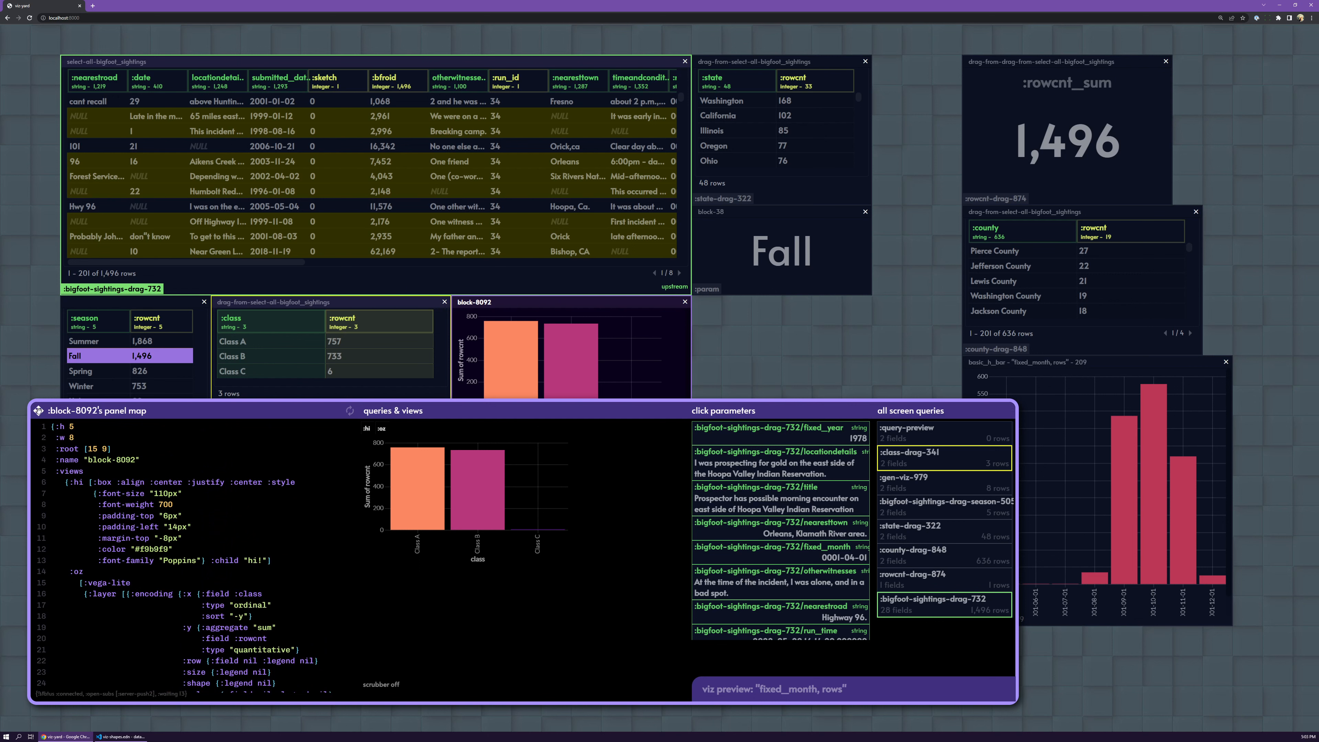
pyautogui.moveTo(37, 410); pyautogui.dragTo(32, 414)
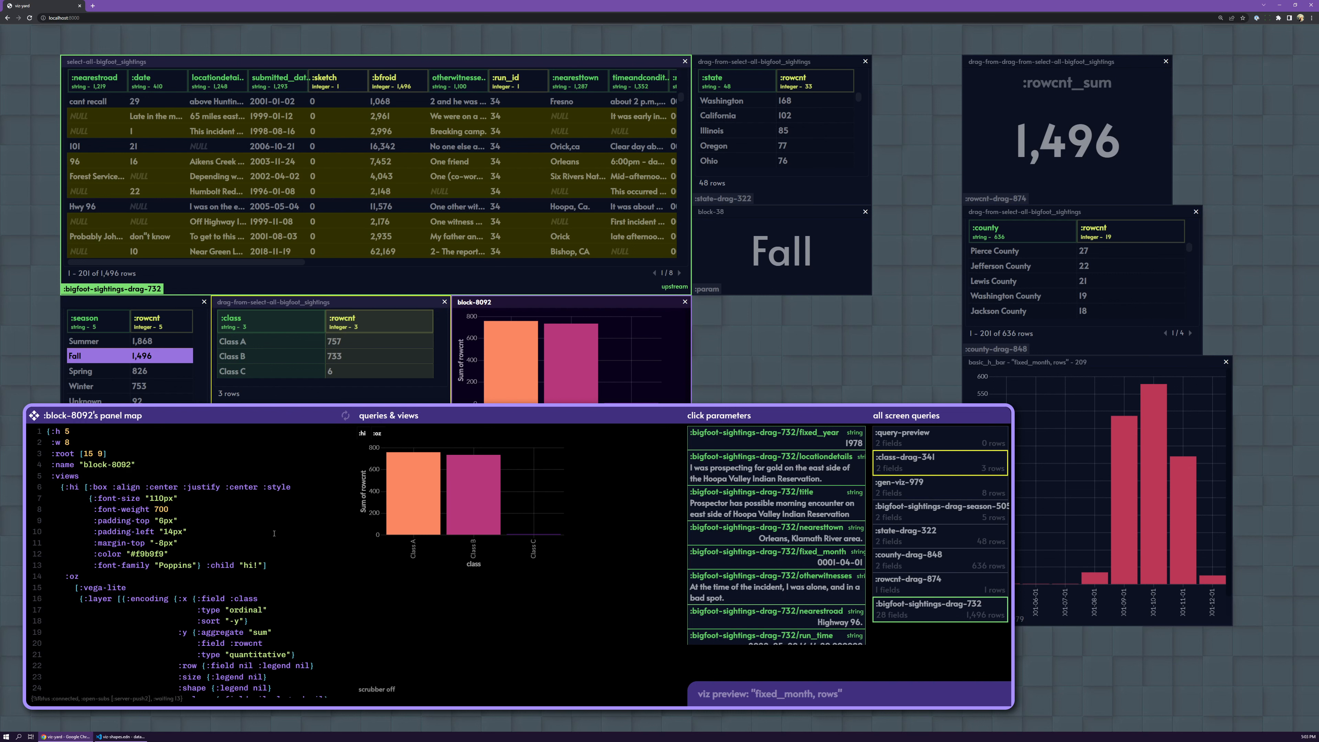
# Switch to Visual Studio Code and review the basic-h-bar definition's axes, SQL map and library shapes.
pyautogui.click(120, 736)
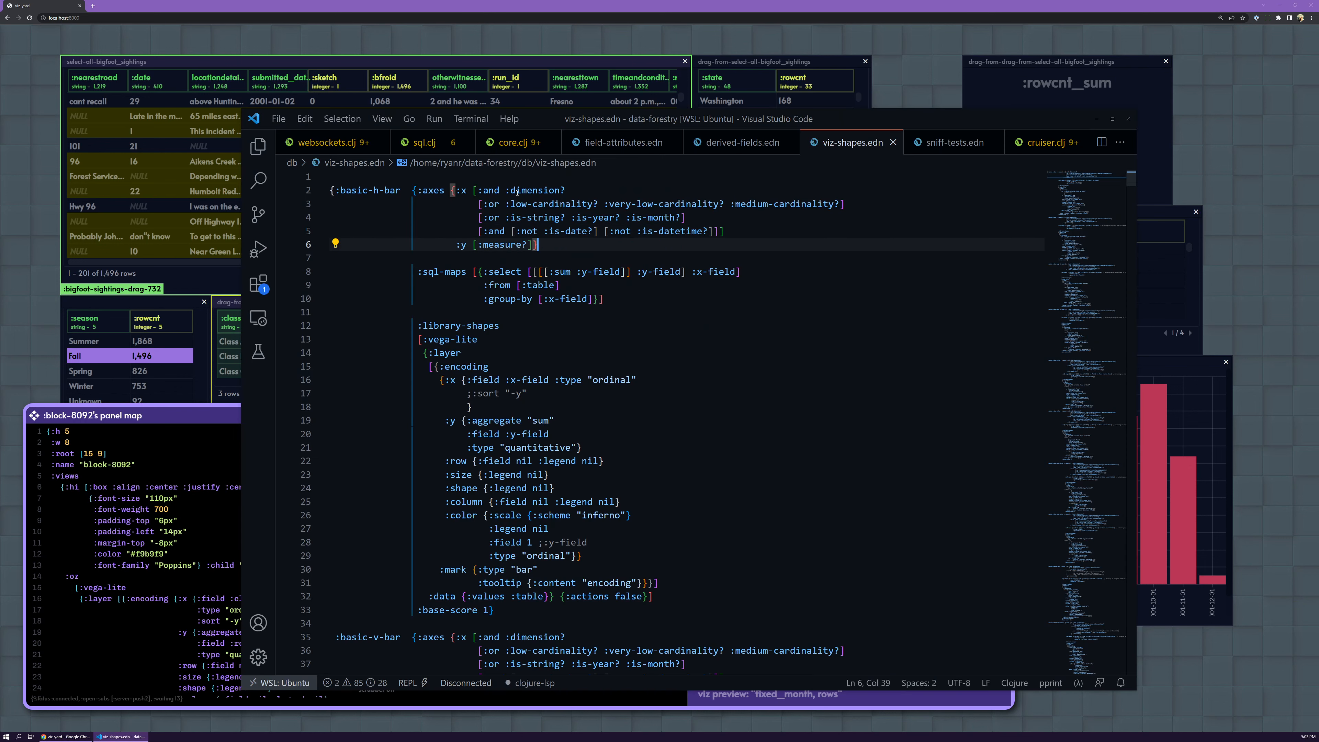
pyautogui.click(503, 189)
pyautogui.press('End')
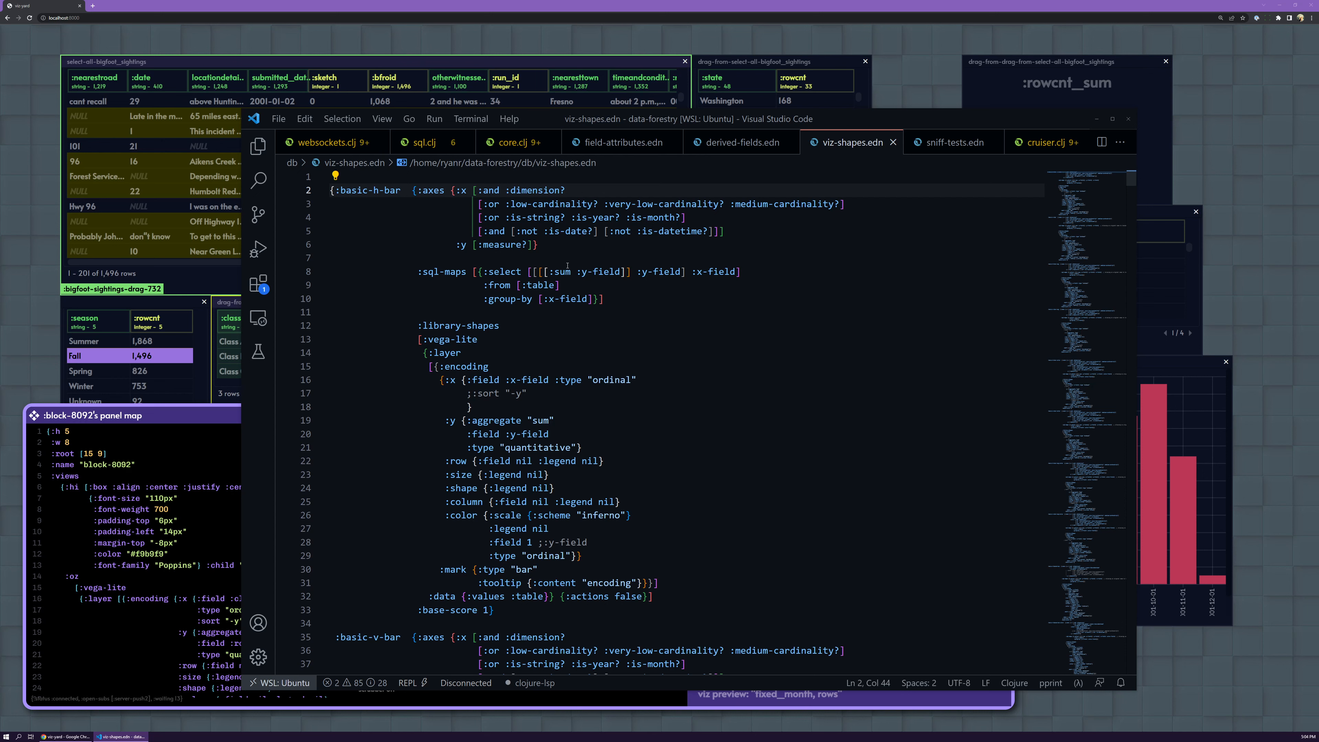
pyautogui.scroll(-1, 568, 265)
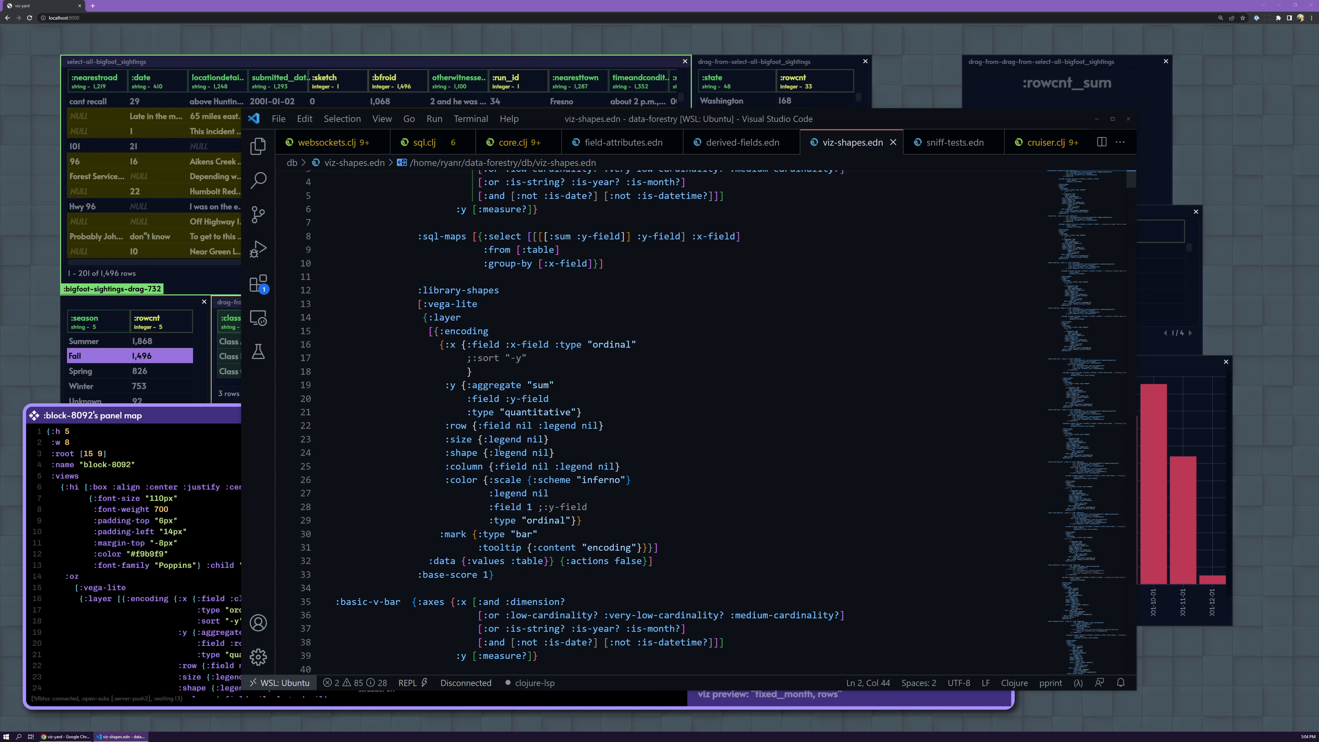
pyautogui.scroll(-2, 499, 450)
pyautogui.scroll(3, 470, 302)
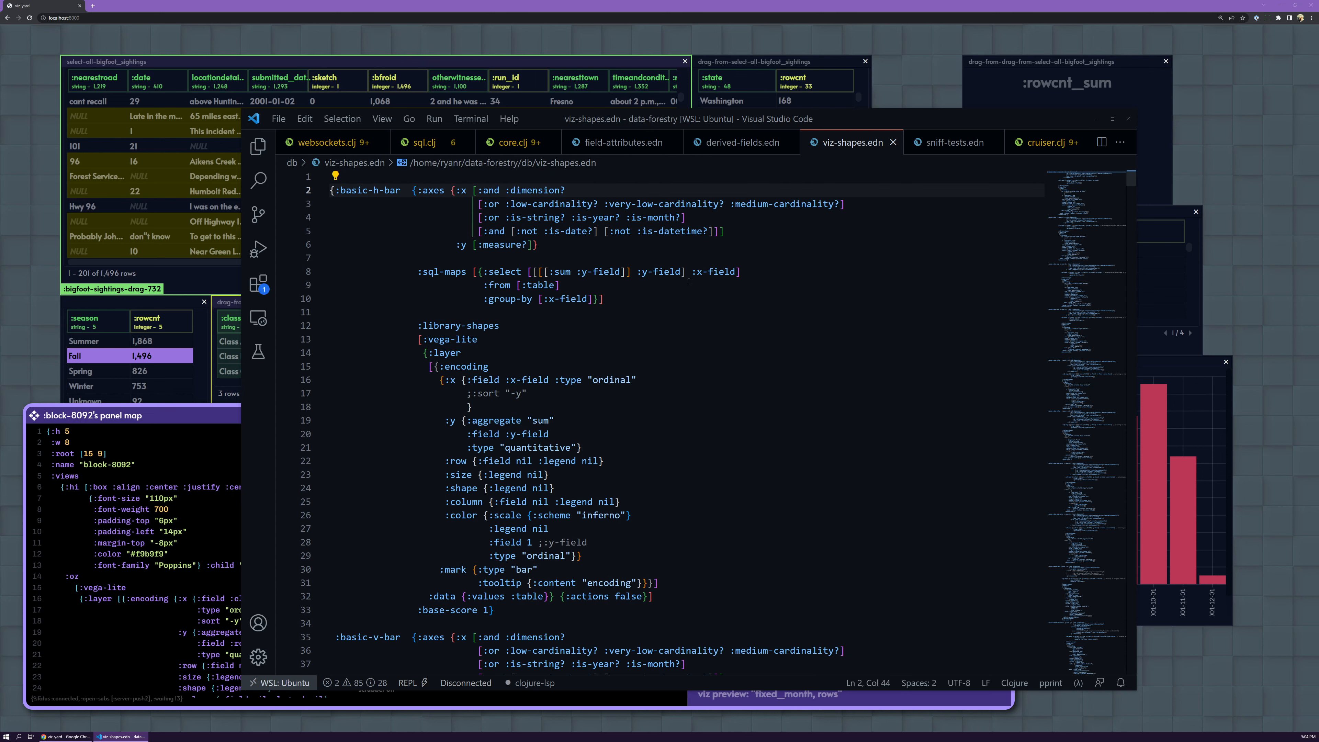
# Return to Chrome's viz suggestions and preview the basic_h_bar suggestions for class, month, season, state, fixed_month and county, finishing on month.
pyautogui.hotkey('alt', 'Tab')
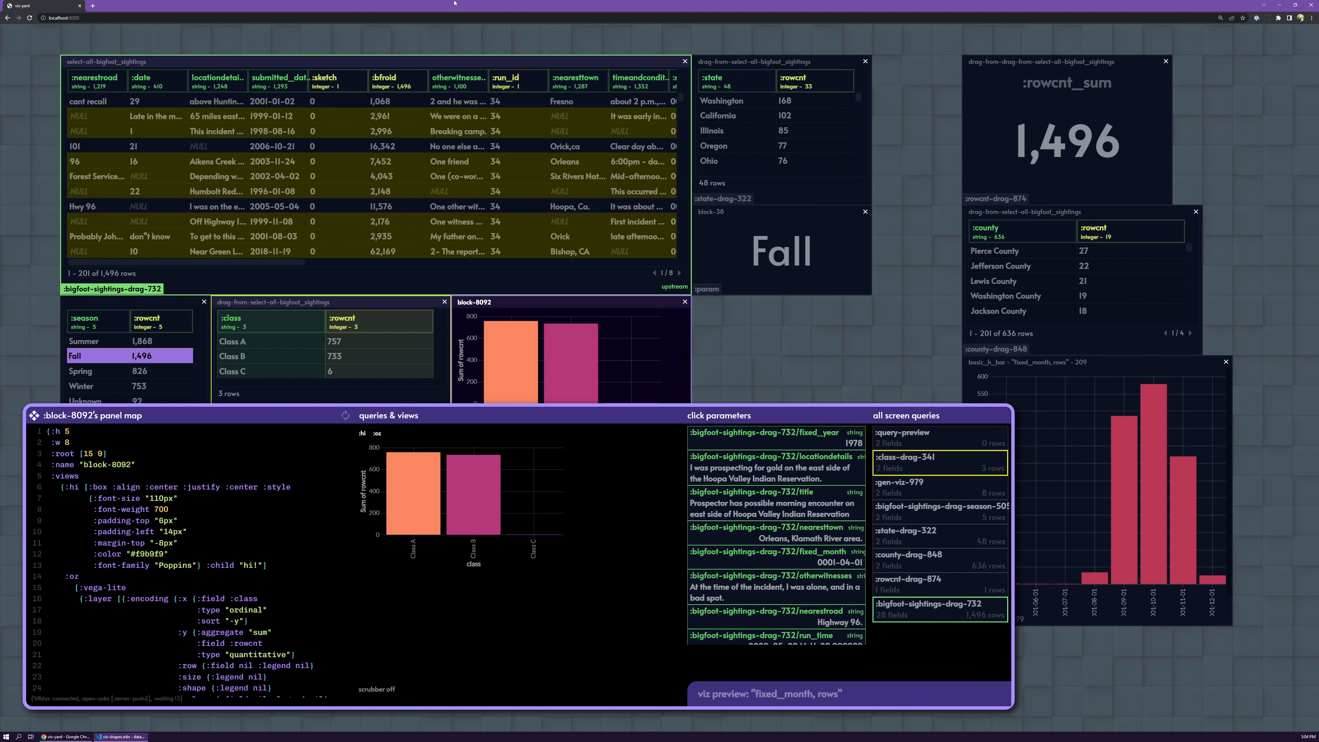
pyautogui.click(750, 376)
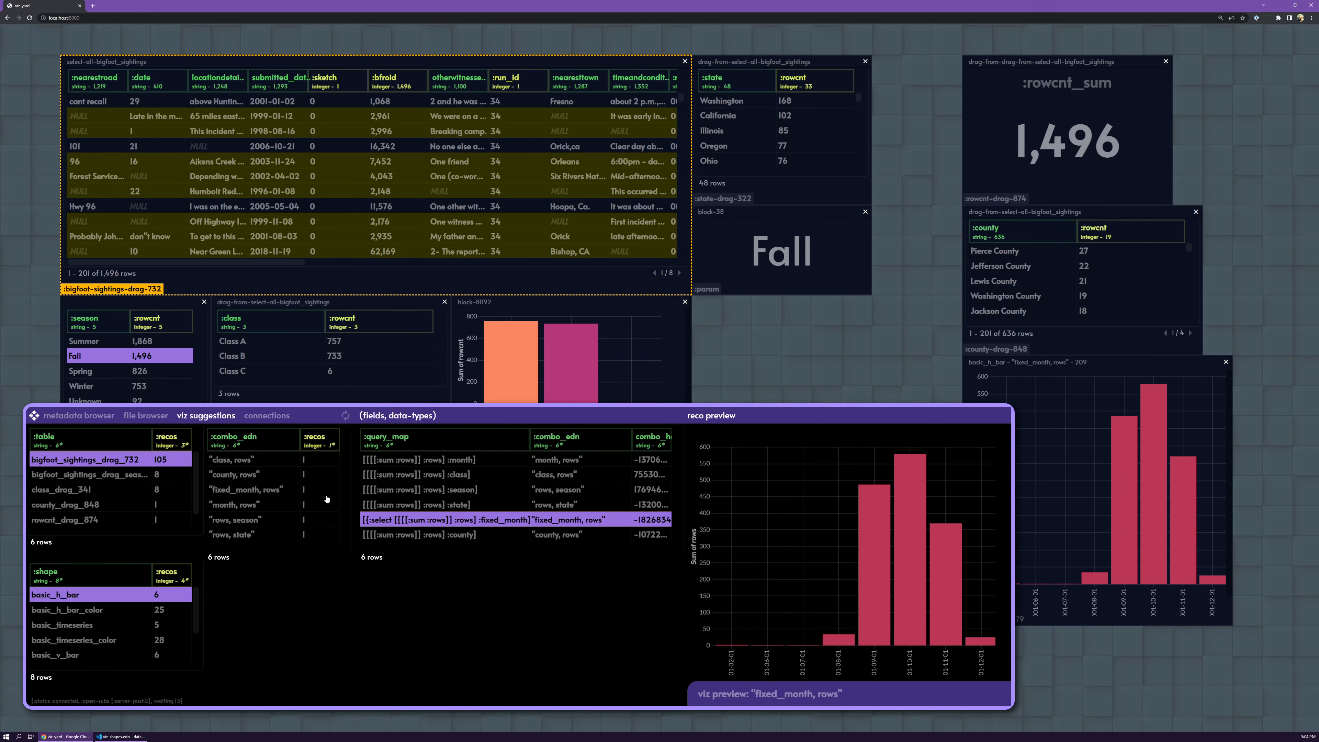
pyautogui.click(454, 489)
pyautogui.click(453, 474)
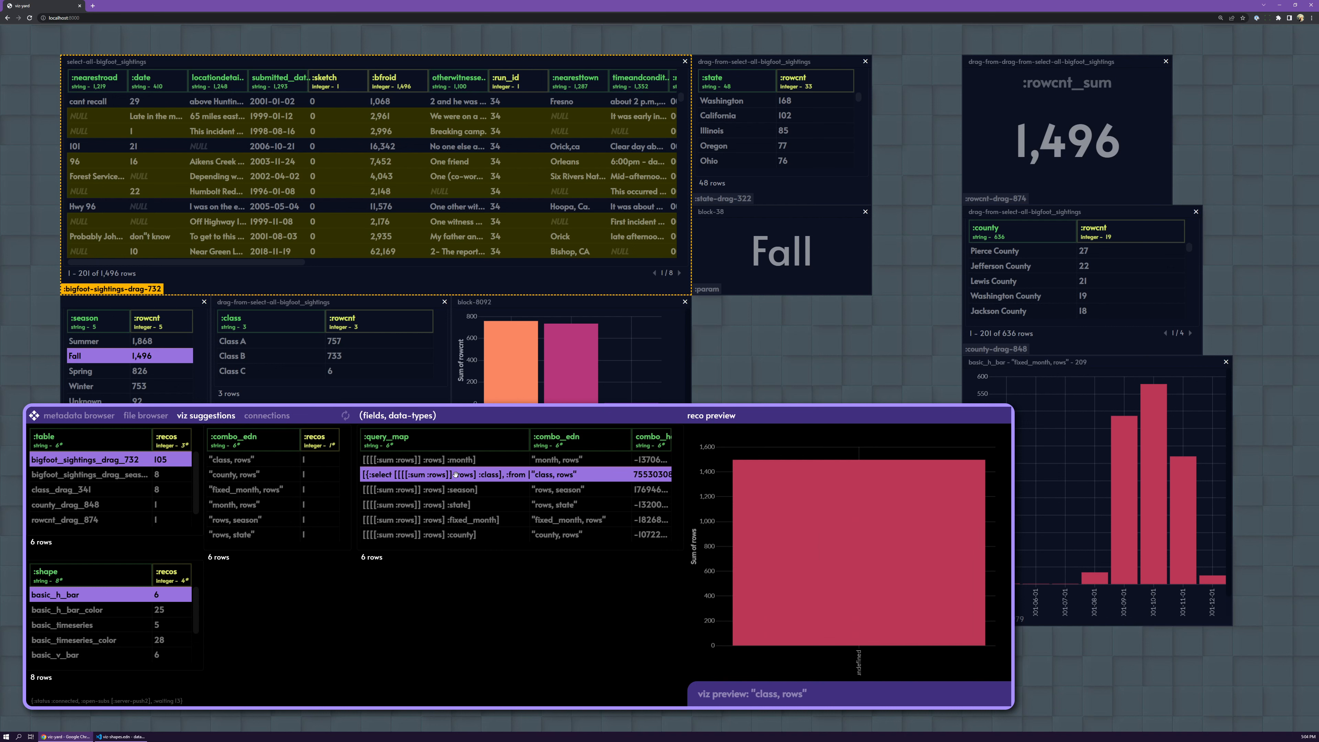
pyautogui.click(451, 461)
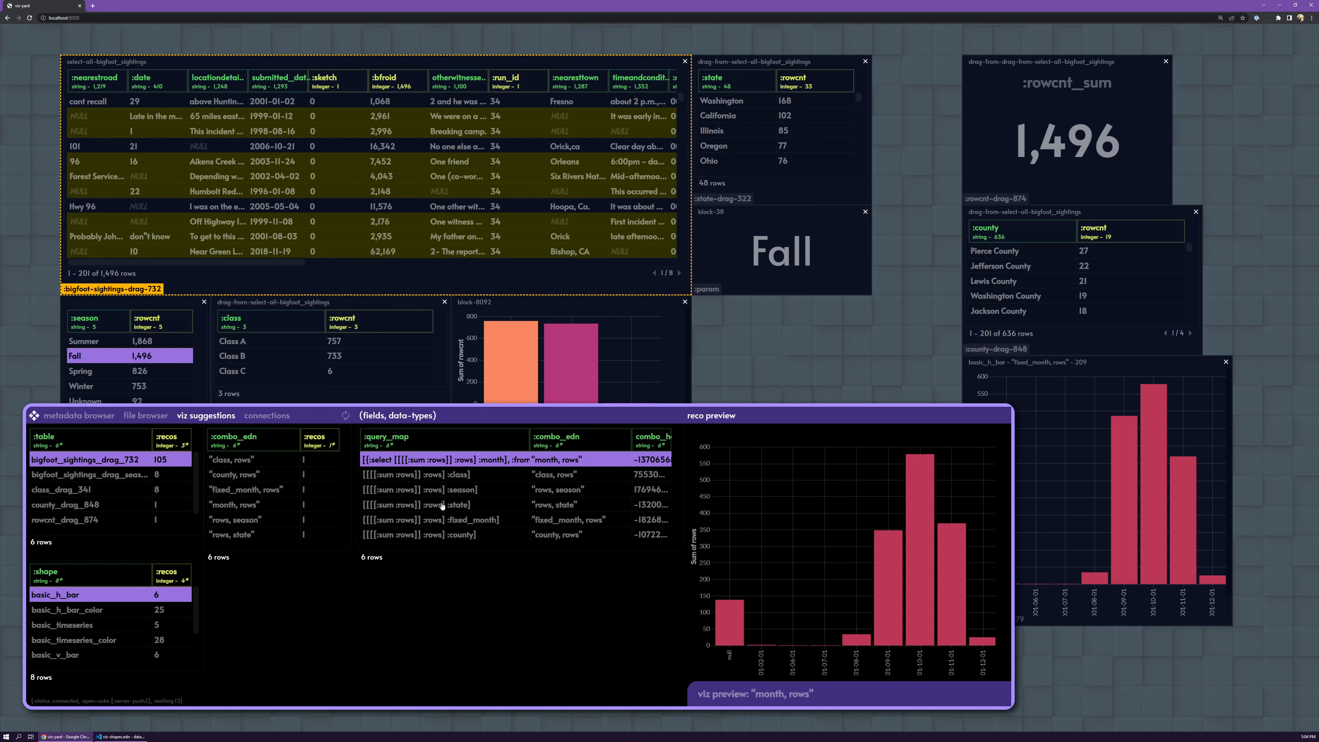
pyautogui.click(449, 494)
pyautogui.click(445, 508)
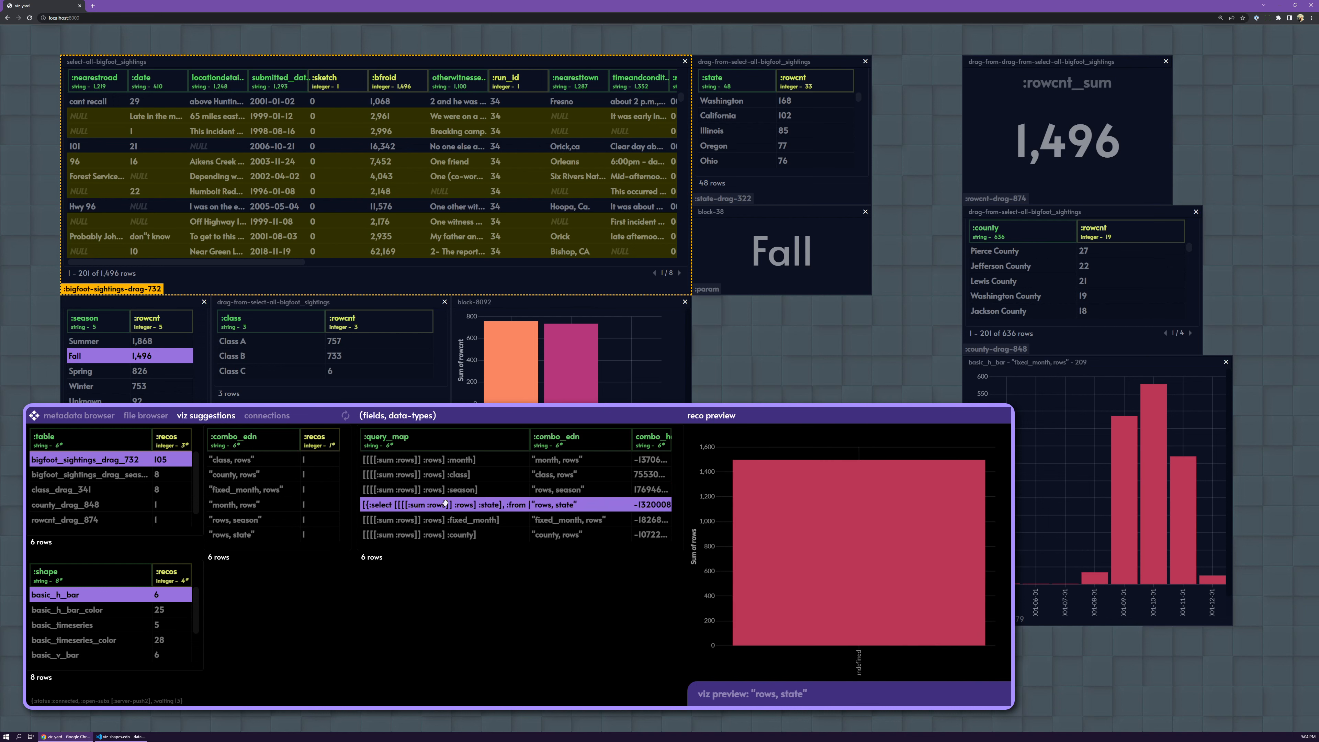
pyautogui.click(474, 522)
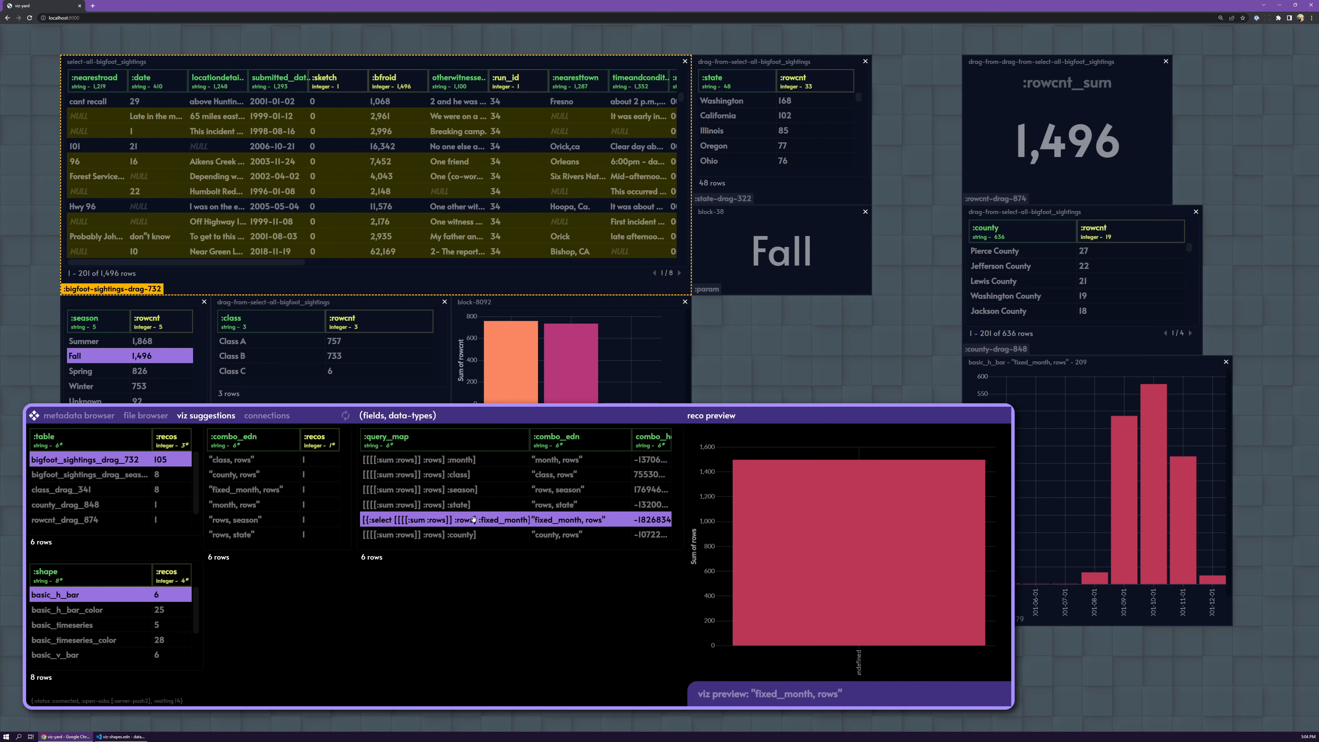
pyautogui.click(453, 534)
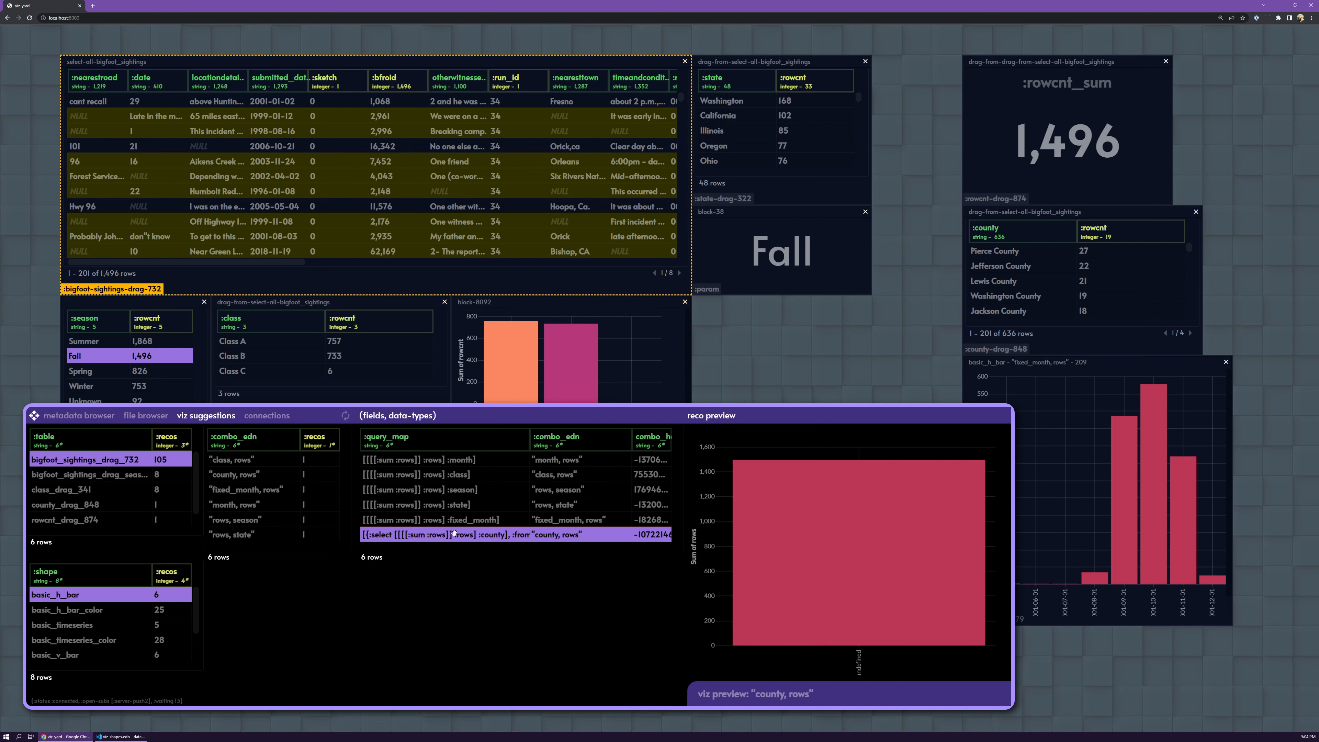
pyautogui.click(466, 493)
pyautogui.click(466, 460)
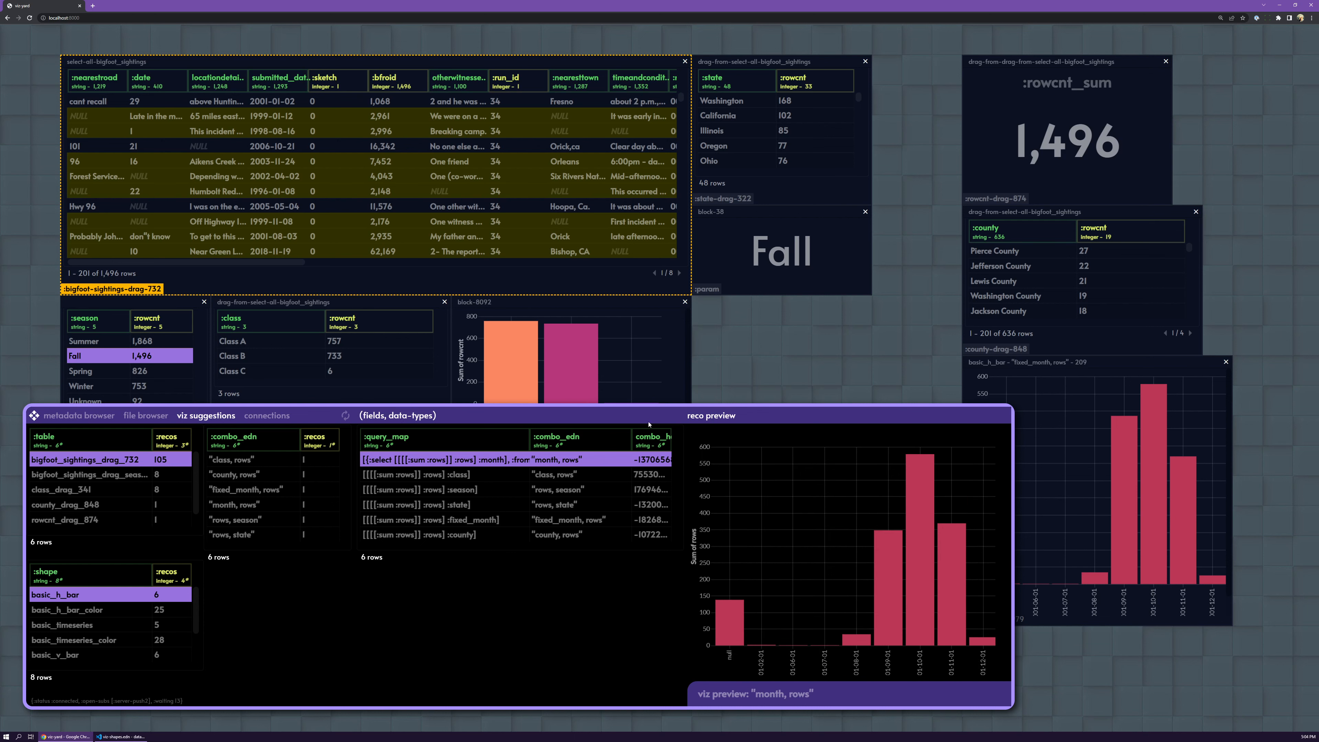
# Switch to Visual Studio Code and follow the axes conditions to the measure and dimension rules in field-attributes.edn.
pyautogui.click(113, 735)
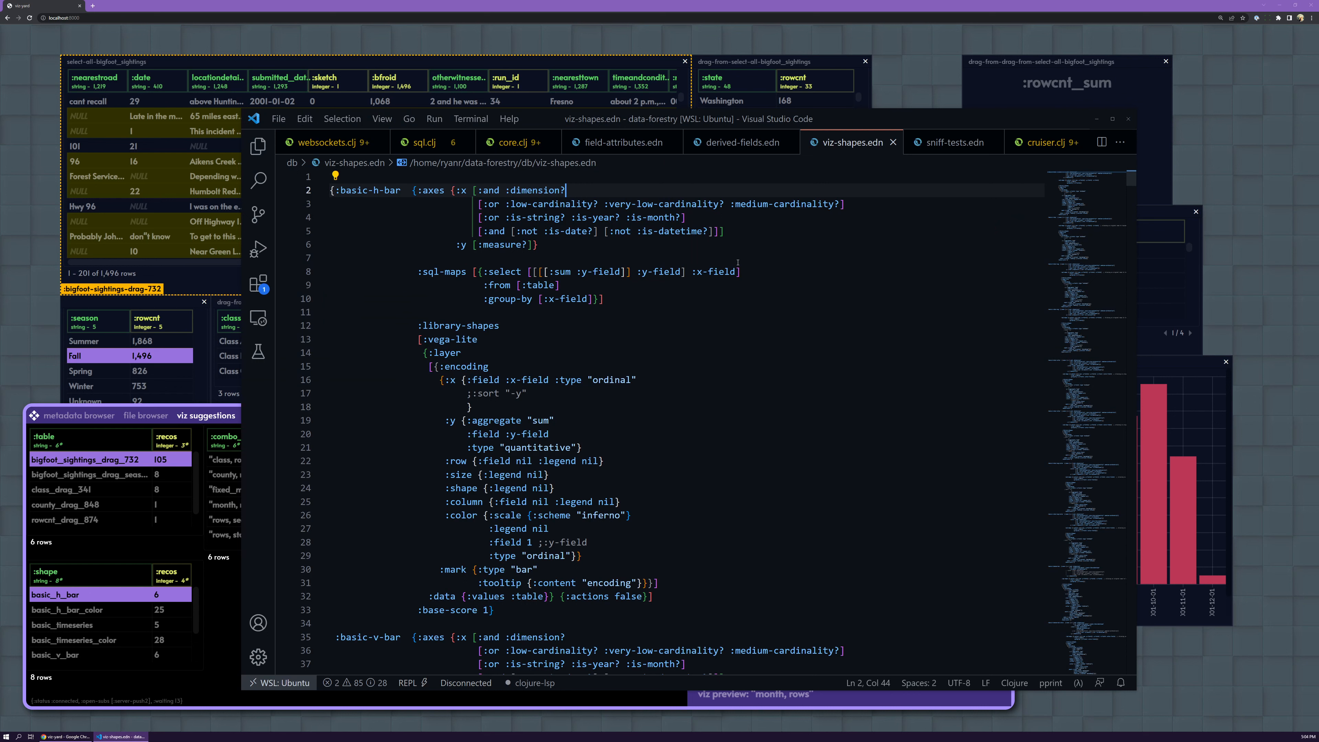
pyautogui.click(614, 205)
pyautogui.click(739, 225)
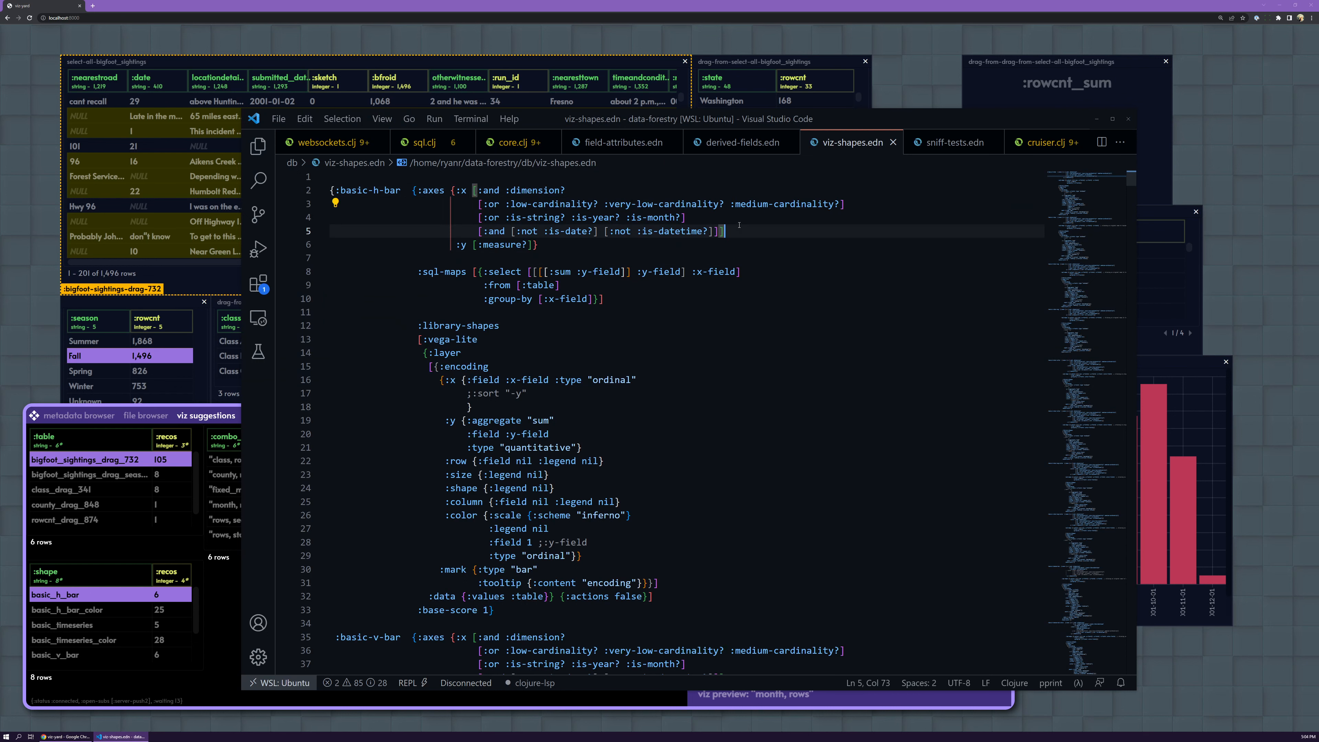
pyautogui.click(624, 142)
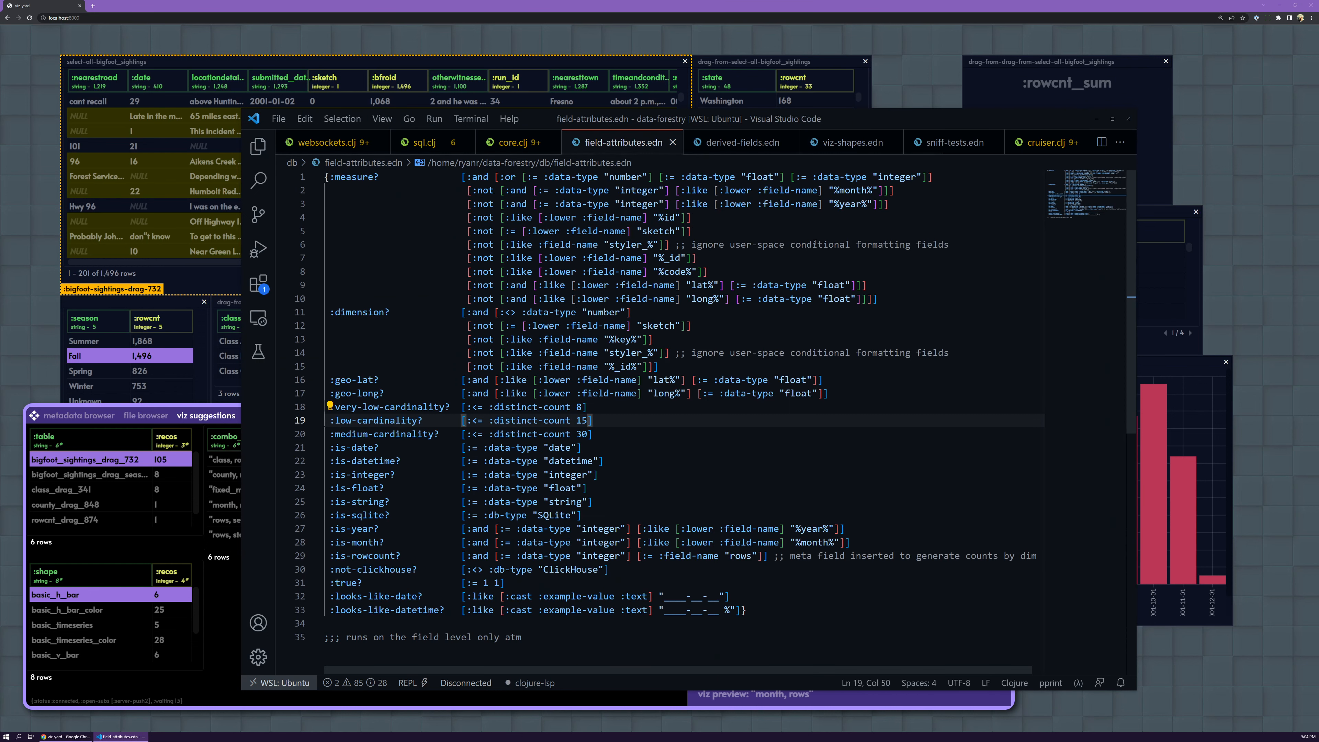
pyautogui.click(953, 245)
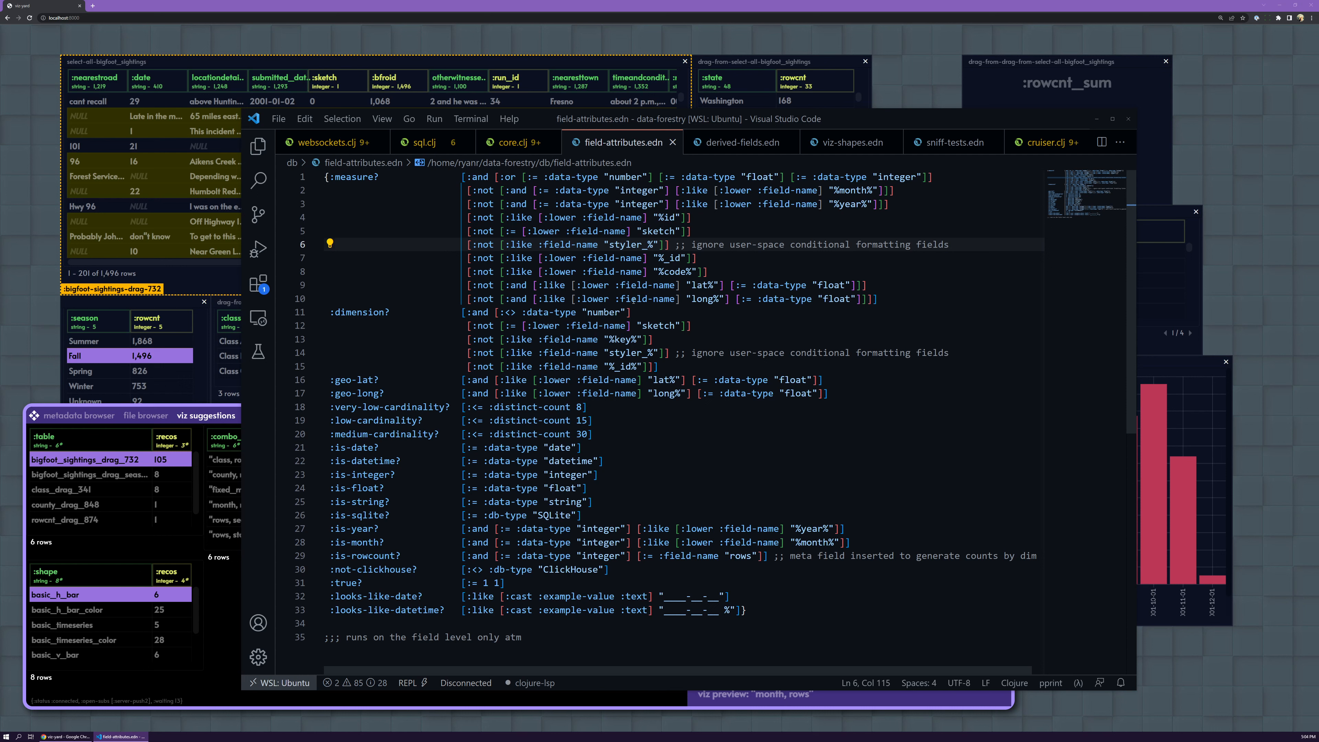
# Examine the geo, cardinality, date and datetime rules in field-attributes.edn, cross-checking with viz-shapes.edn.
pyautogui.click(336, 380)
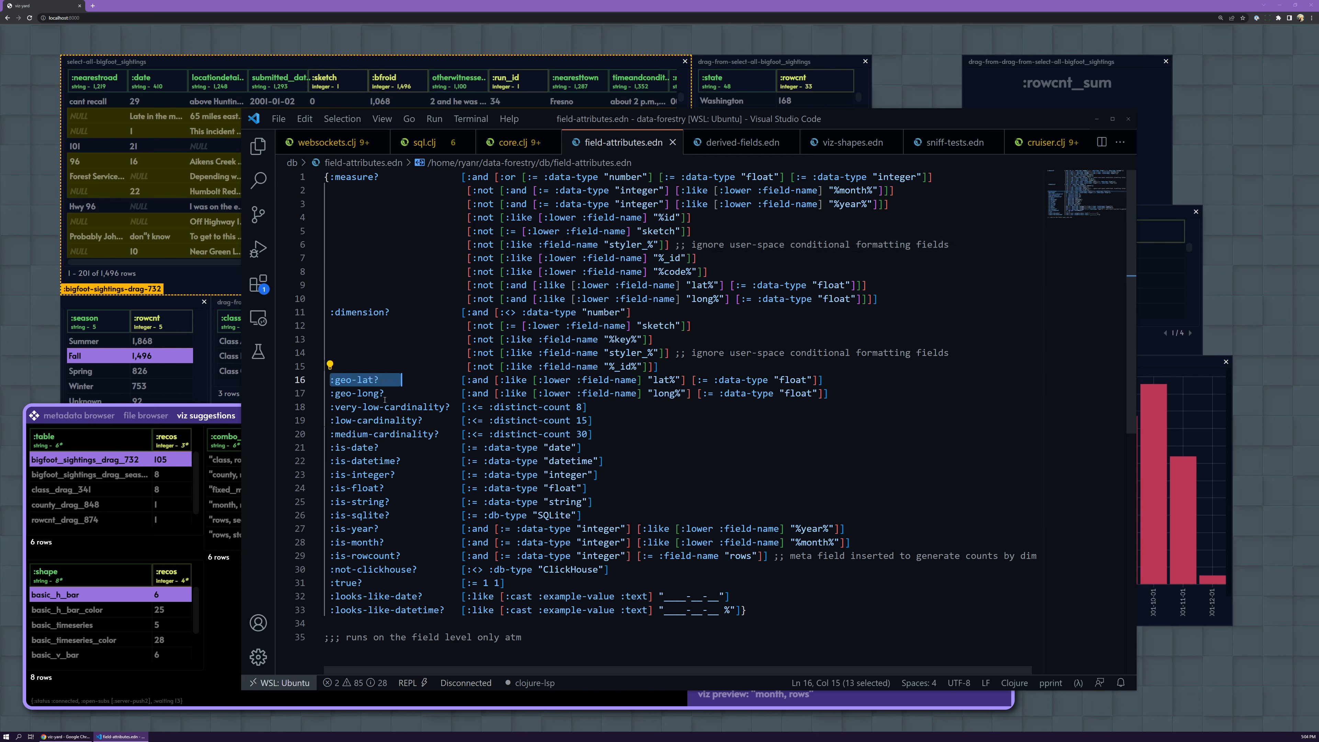
pyautogui.click(629, 419)
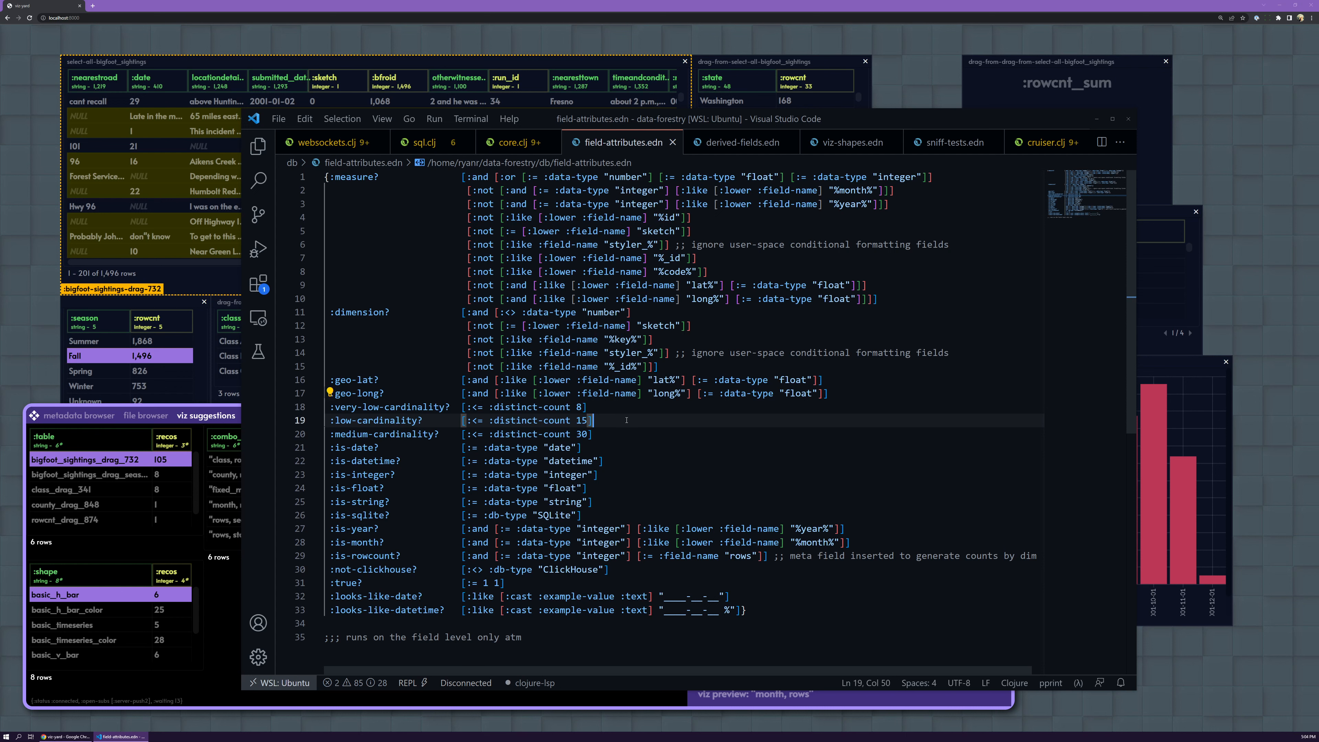
pyautogui.click(367, 436)
pyautogui.click(591, 434)
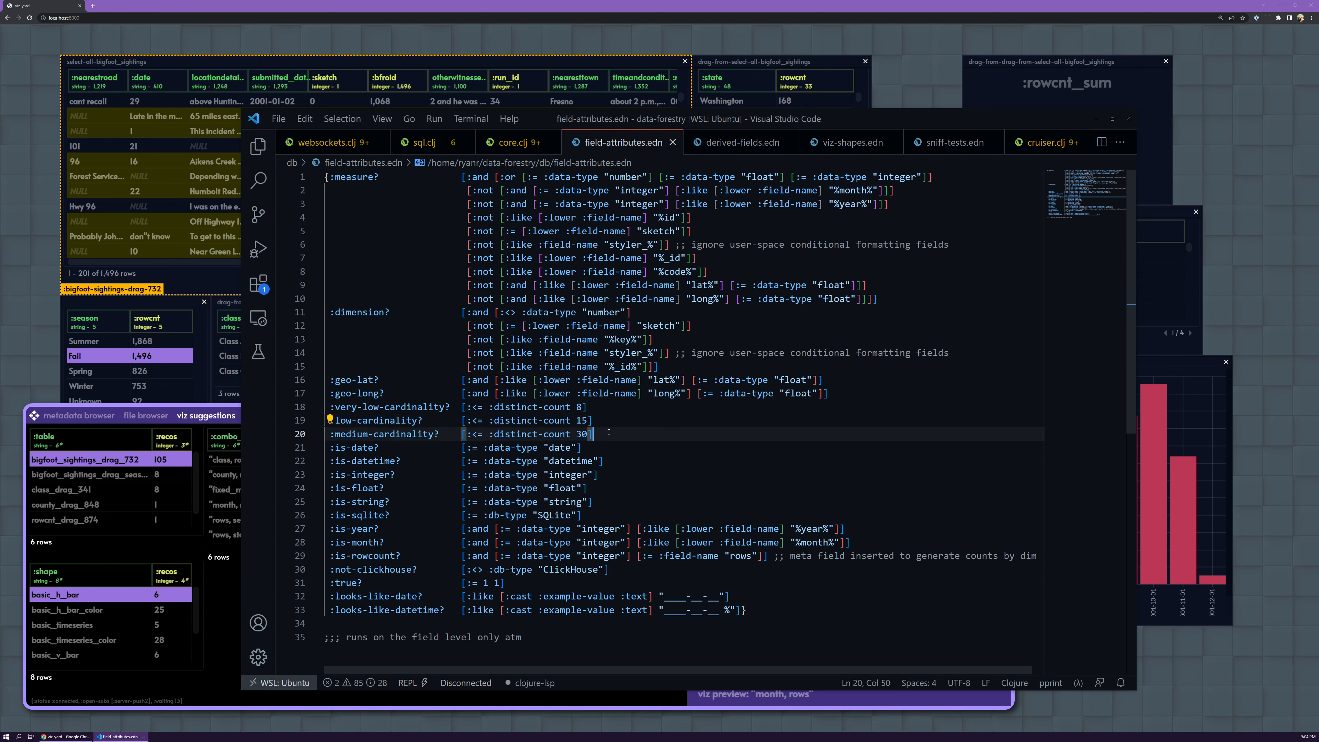
pyautogui.click(611, 444)
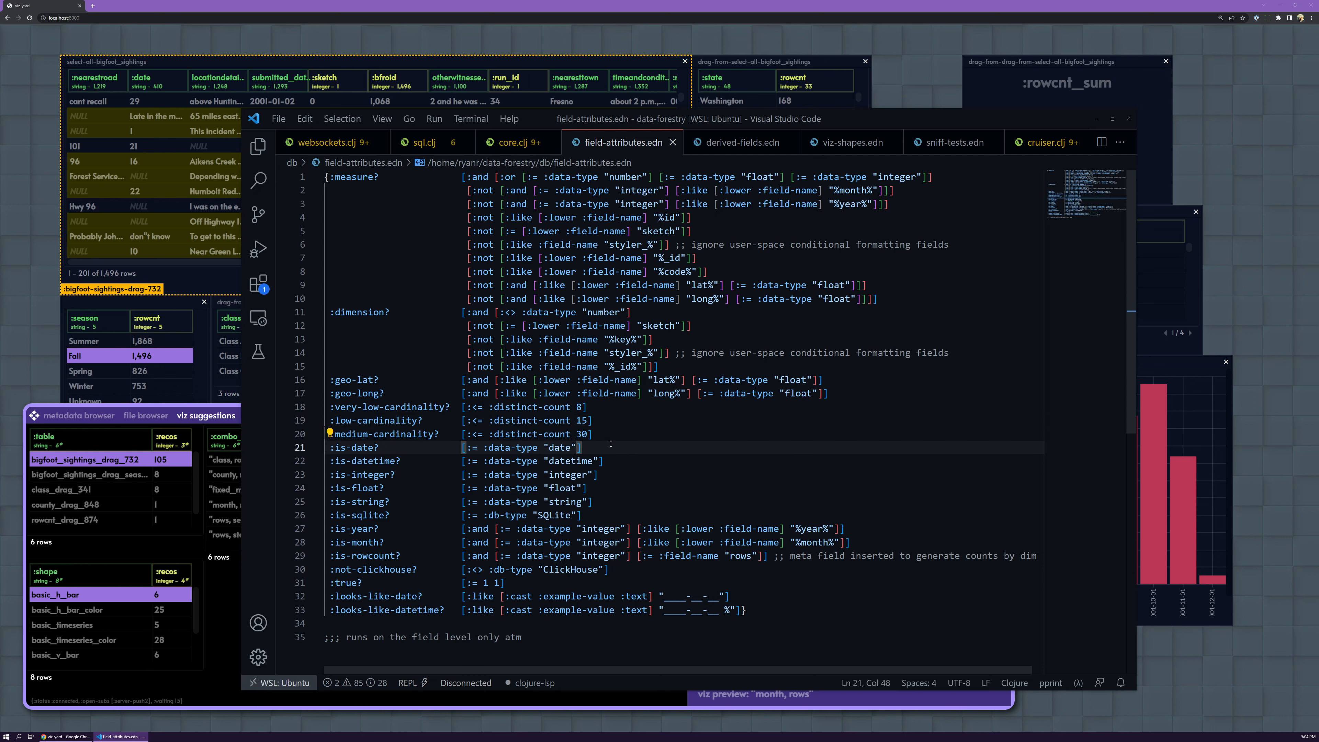
pyautogui.click(852, 142)
pyautogui.click(608, 150)
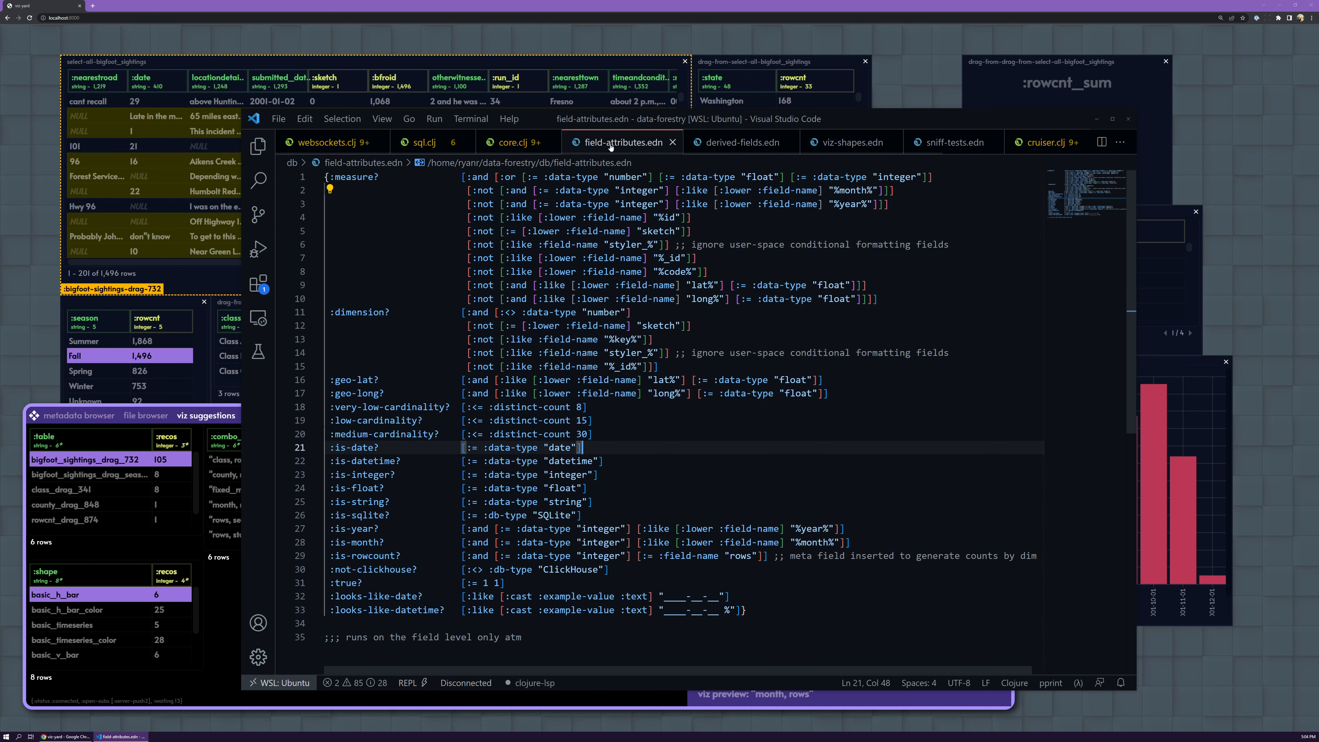
pyautogui.click(694, 460)
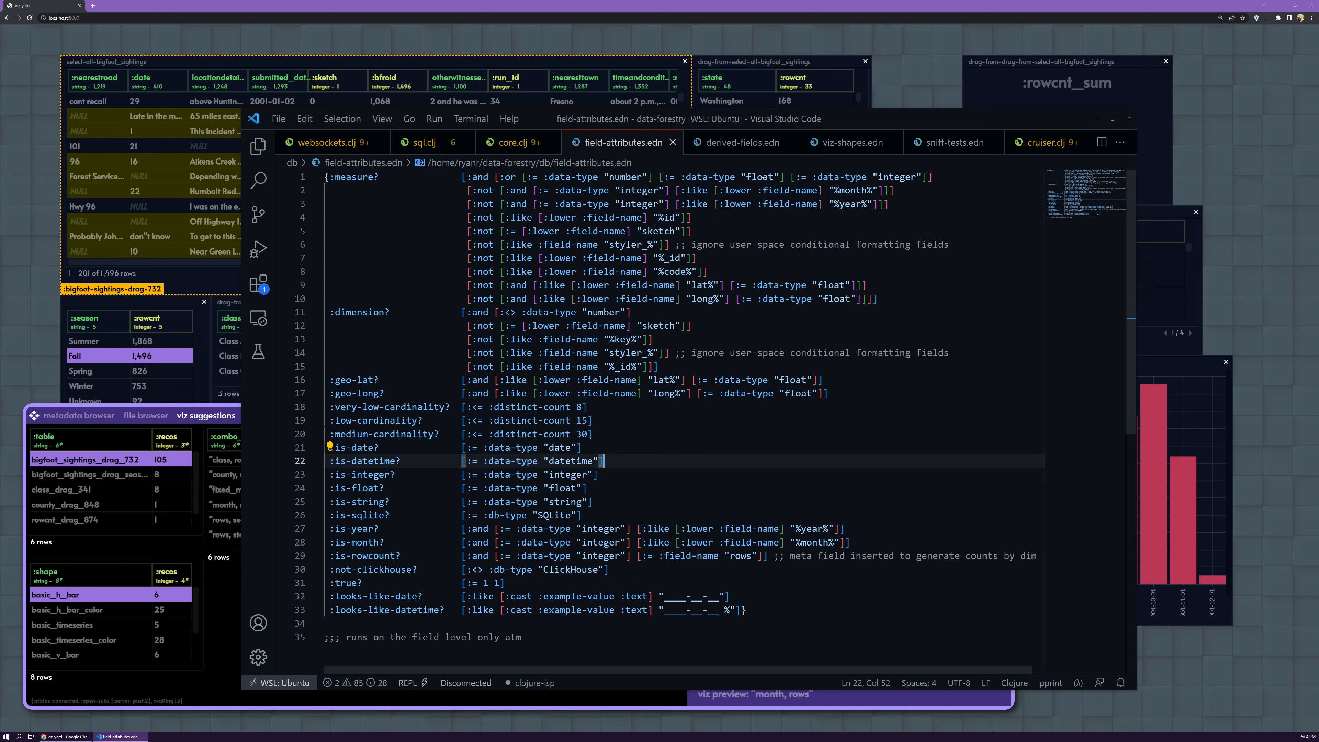
# Go back to viz-shapes.edn and skim through its shape definitions, ending at the start of the file.
pyautogui.click(851, 148)
pyautogui.click(779, 339)
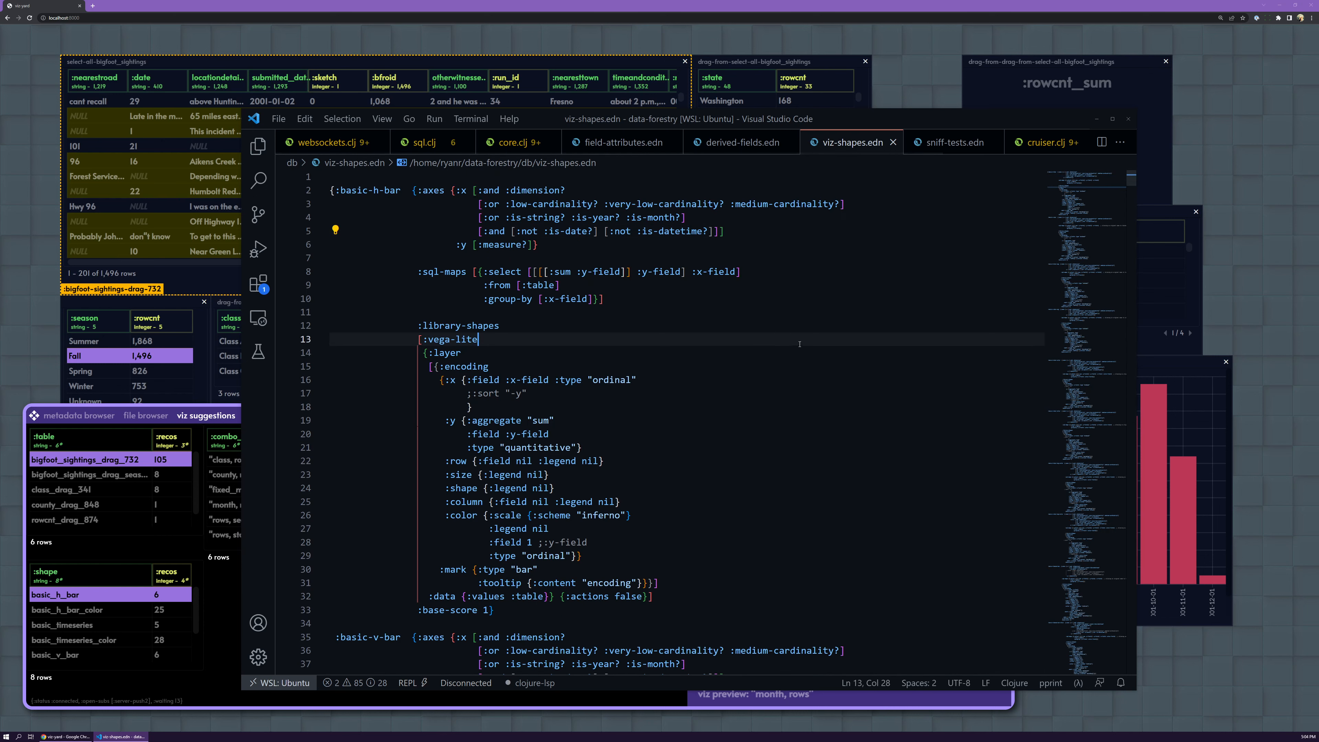
pyautogui.scroll(-7, 986, 364)
pyautogui.moveTo(1132, 190)
pyautogui.mouseDown()
pyautogui.moveTo(1131, 219)
pyautogui.moveTo(1120, 180)
pyautogui.mouseUp()
pyautogui.scroll(5, 1121, 180)
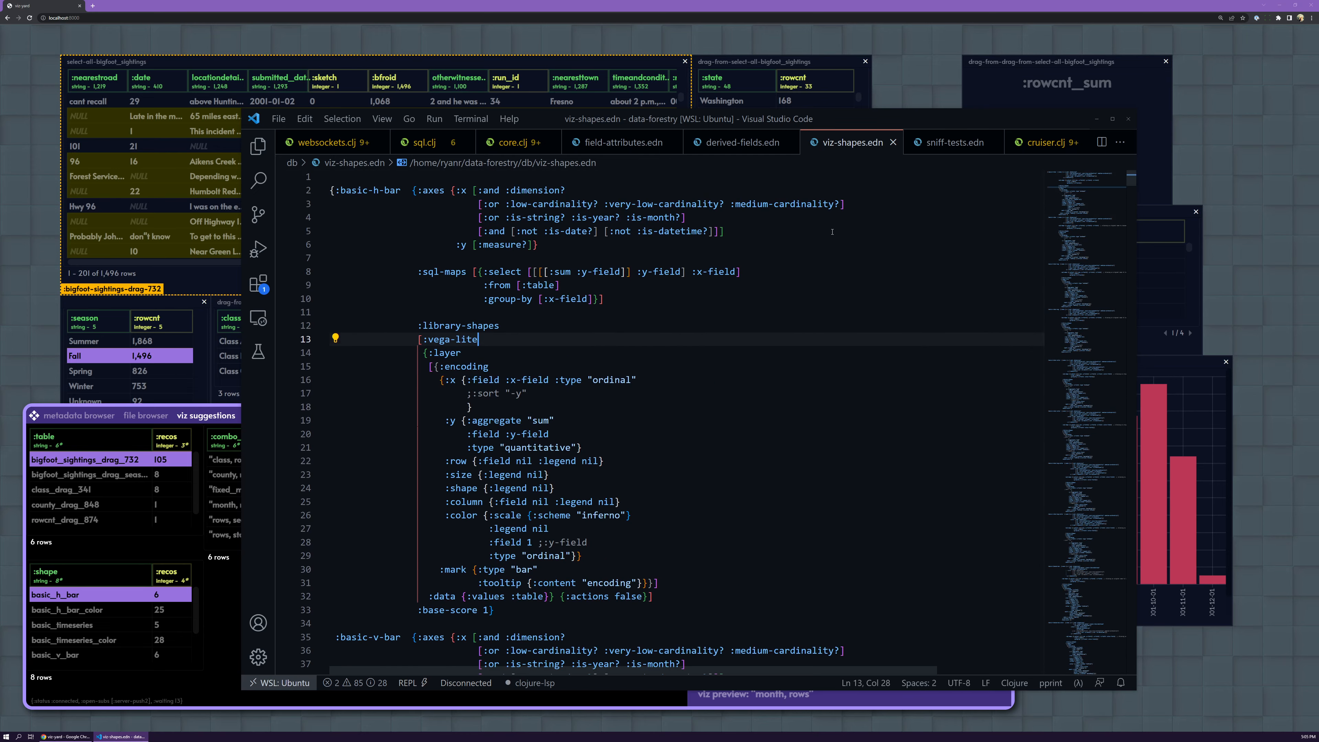
# Switch to Chrome and reload the canvas page to start a fresh session.
pyautogui.click(963, 11)
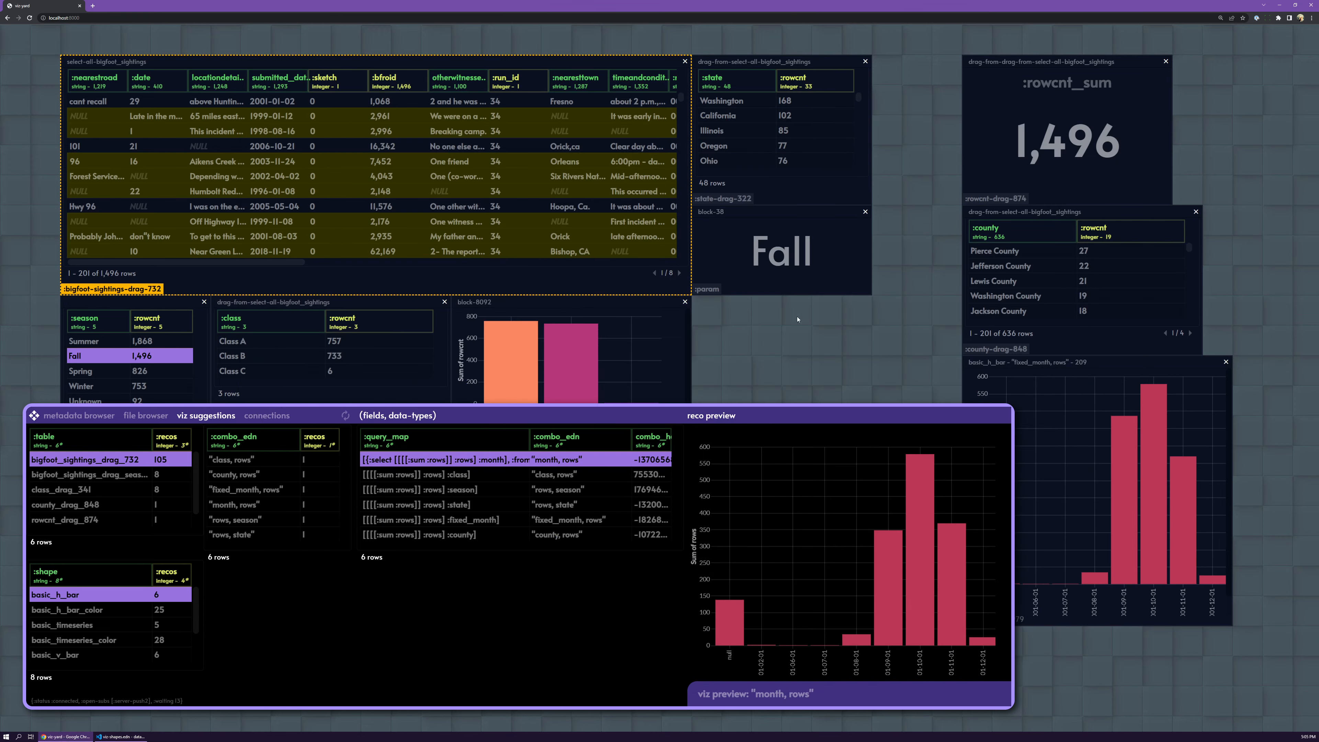
pyautogui.click(30, 18)
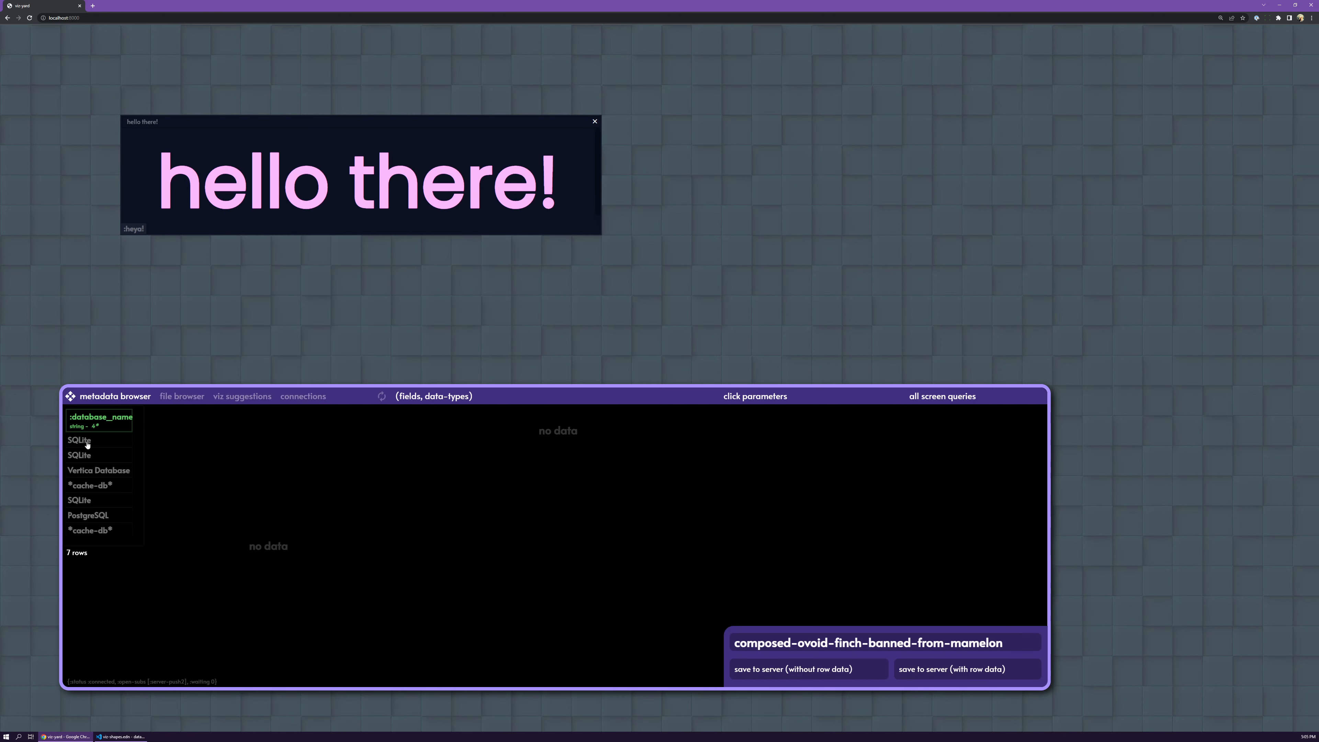
# Place the offenses table from the first SQLite database on the upper canvas and close the "hello there!" block.
pyautogui.click(85, 442)
pyautogui.click(85, 456)
pyautogui.click(85, 442)
pyautogui.click(259, 455)
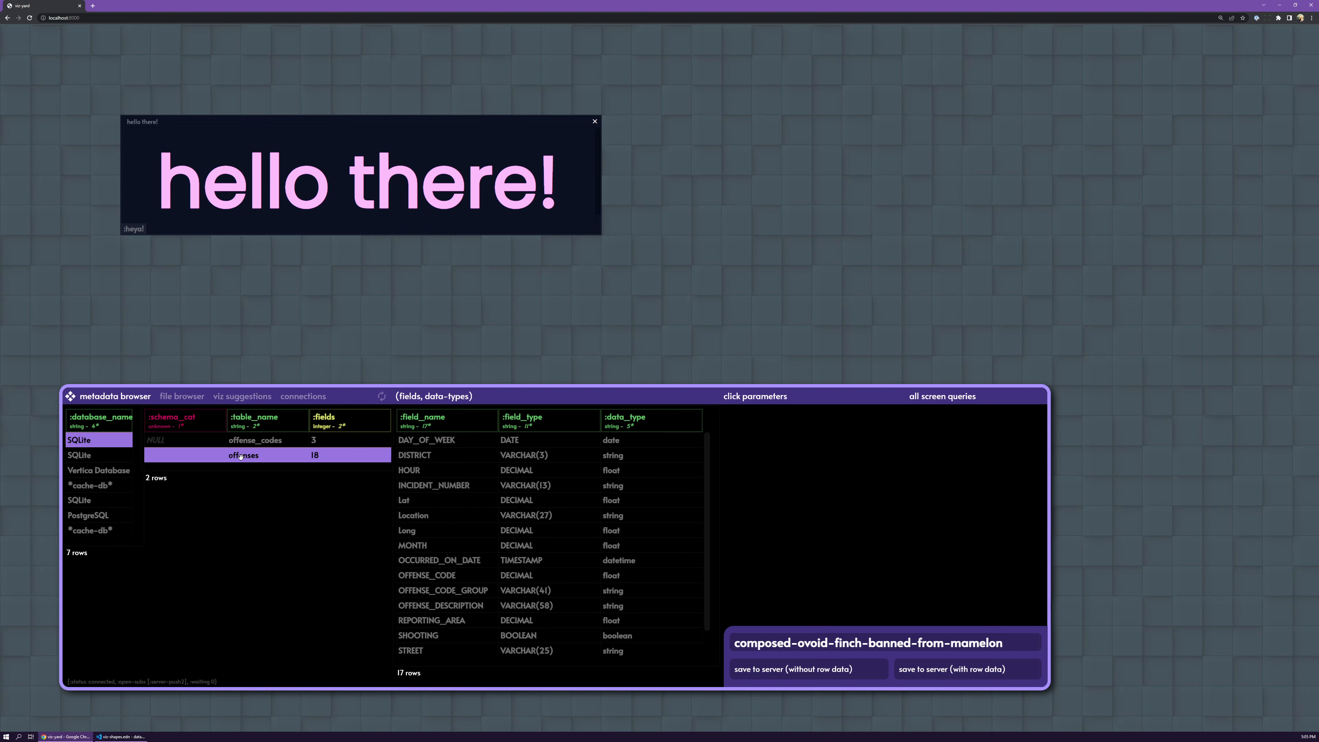
pyautogui.moveTo(260, 456); pyautogui.dragTo(366, 68)
pyautogui.click(333, 120)
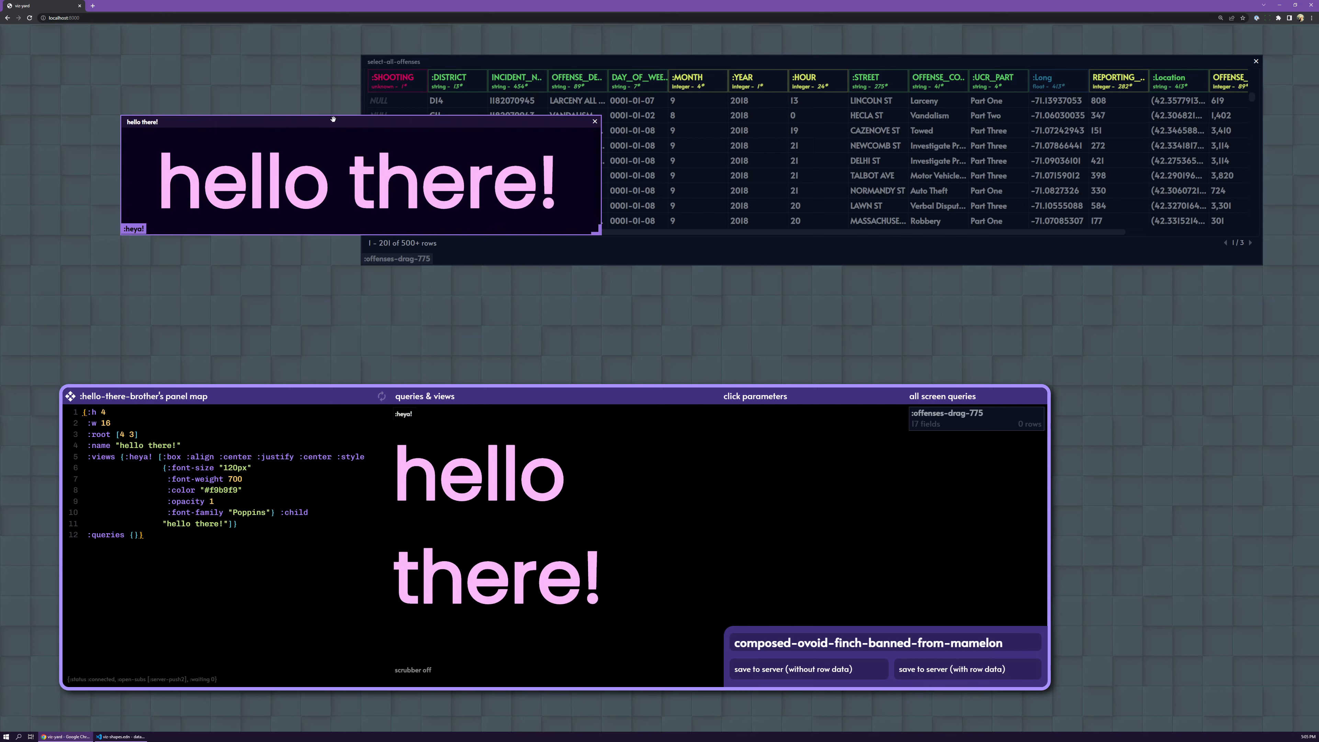
pyautogui.click(590, 121)
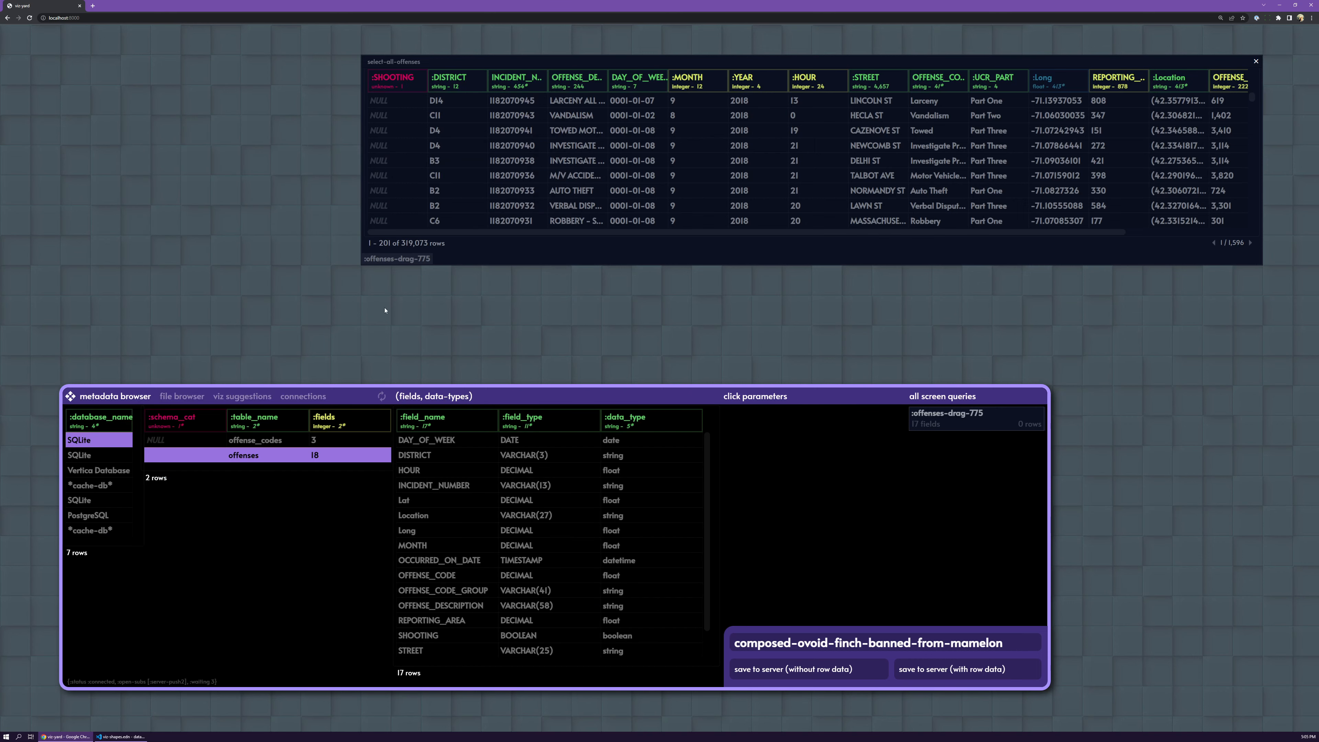
# Switch to Visual Studio Code and compare the basic-h-bar and basic-v-bar definitions in viz-shapes.edn.
pyautogui.click(119, 737)
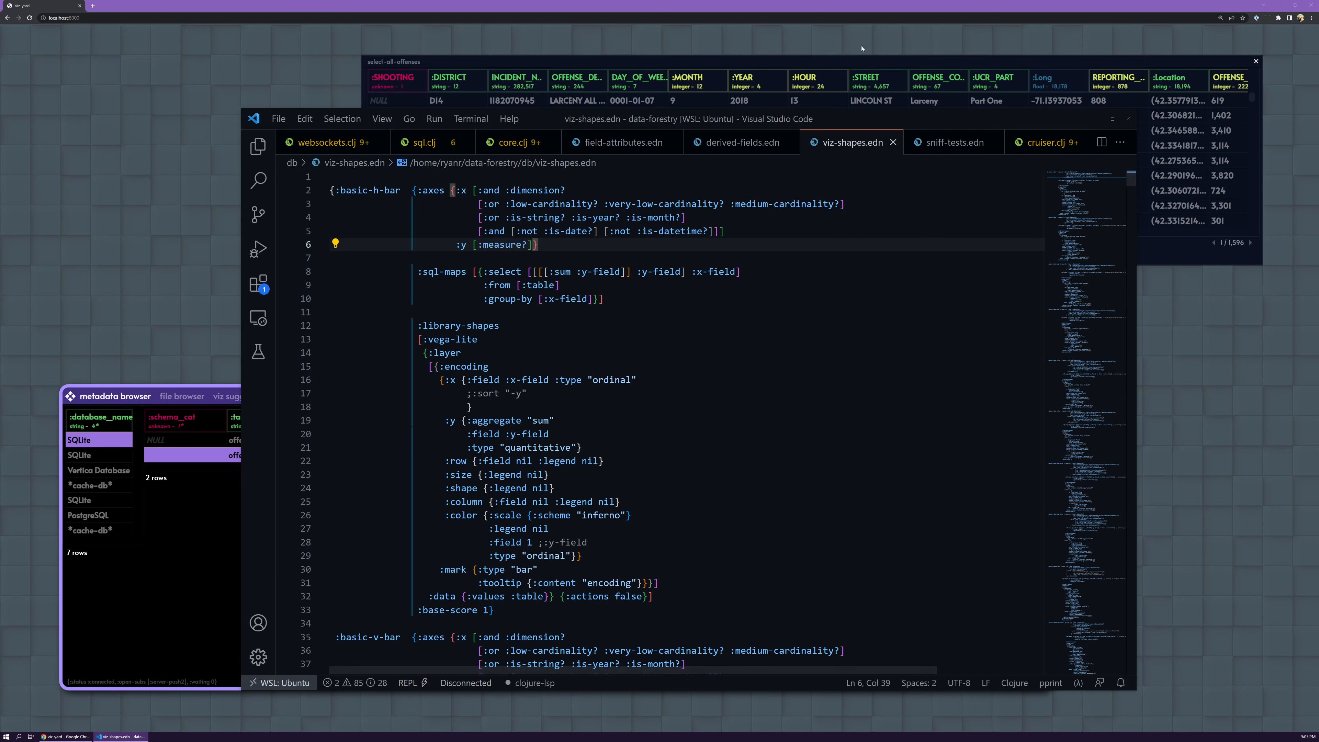
pyautogui.click(771, 303)
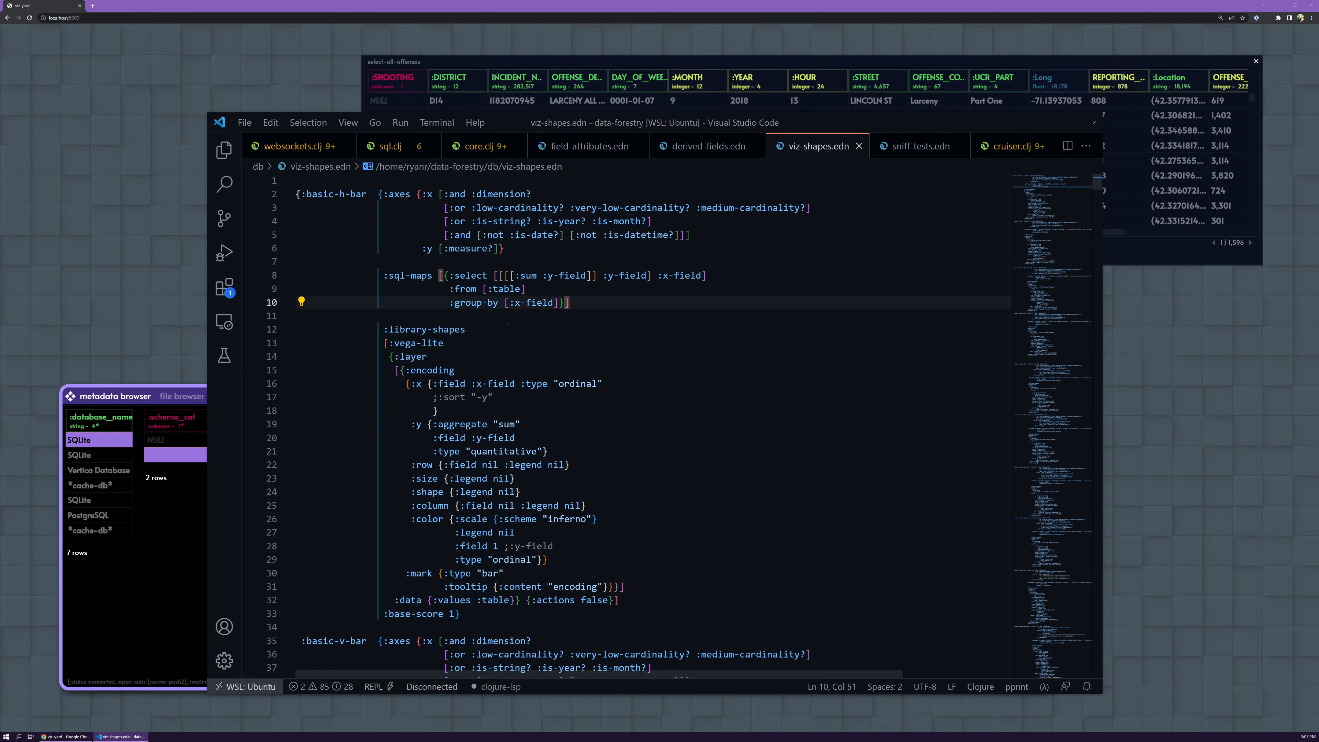
pyautogui.scroll(-10, 508, 327)
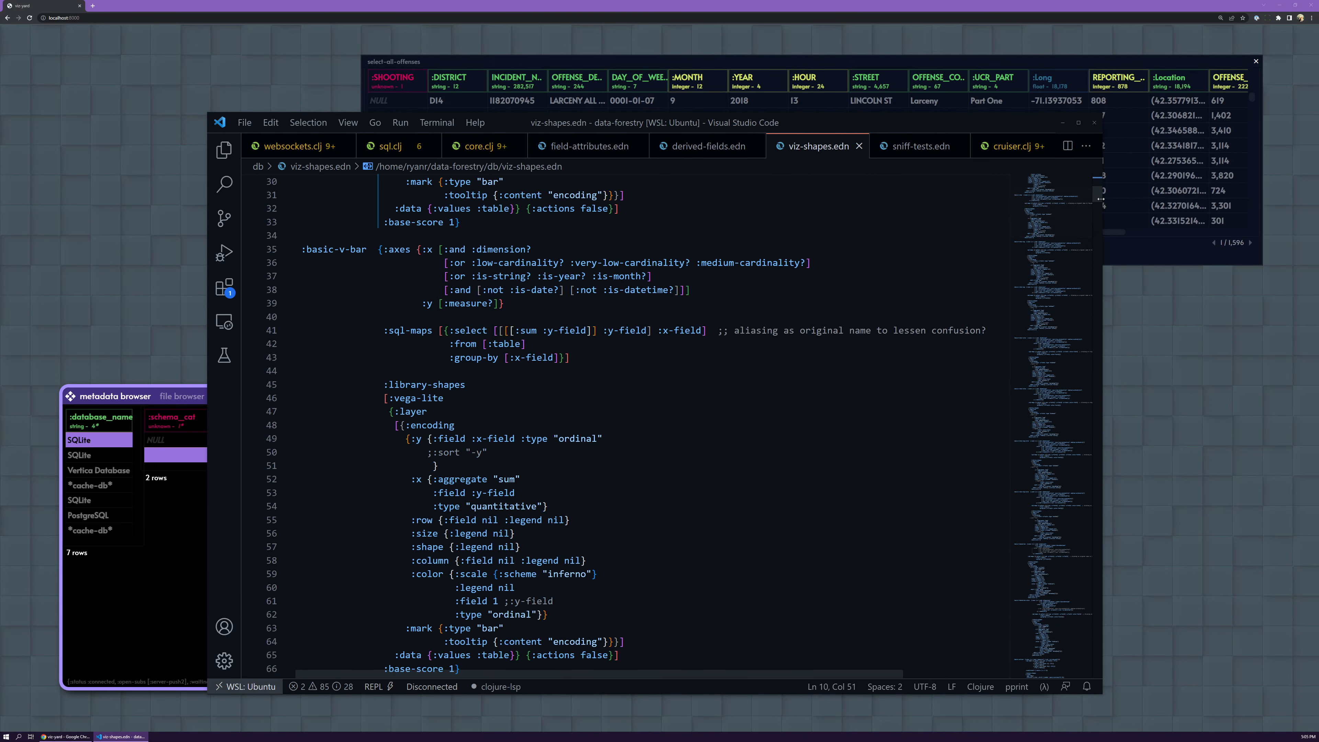
pyautogui.click(385, 397)
pyautogui.scroll(-3, 651, 487)
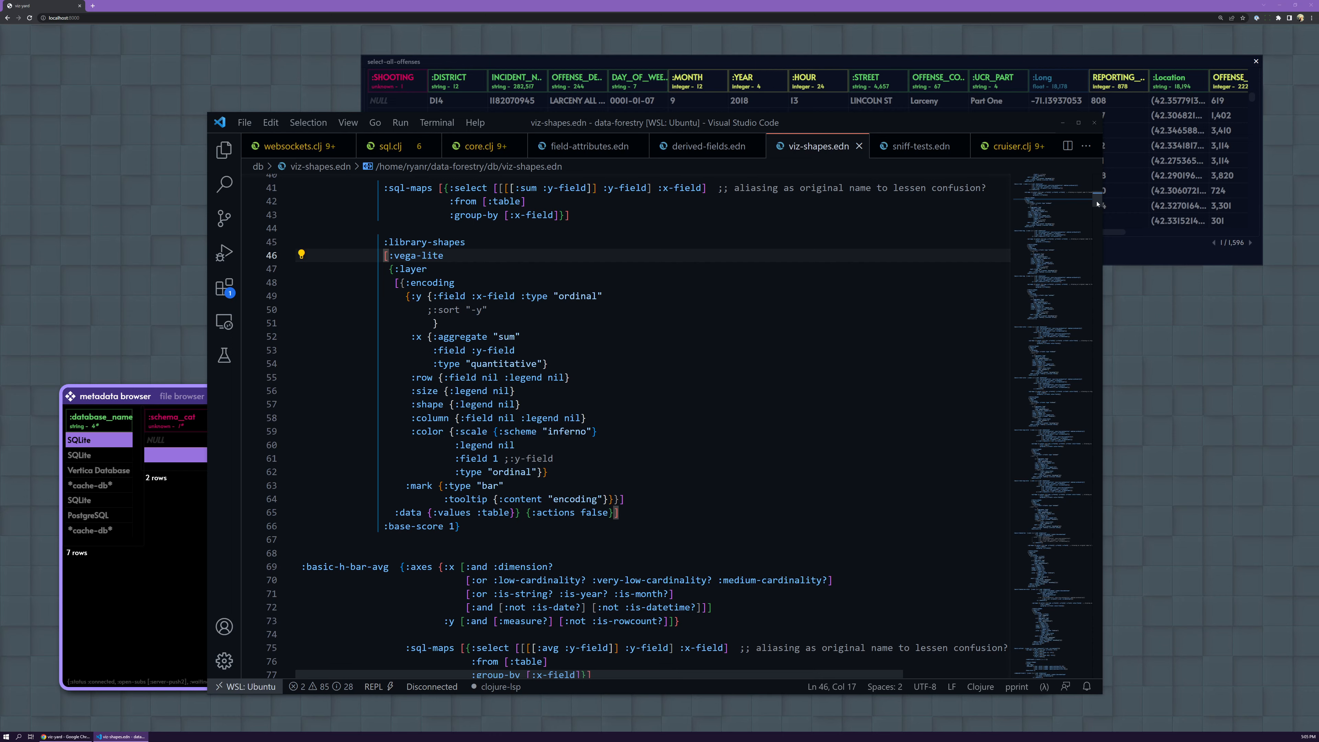
# Examine the axes and sql-maps of the basic-h-bar-color shape in viz-shapes.edn.
pyautogui.moveTo(1097, 204); pyautogui.dragTo(1099, 246)
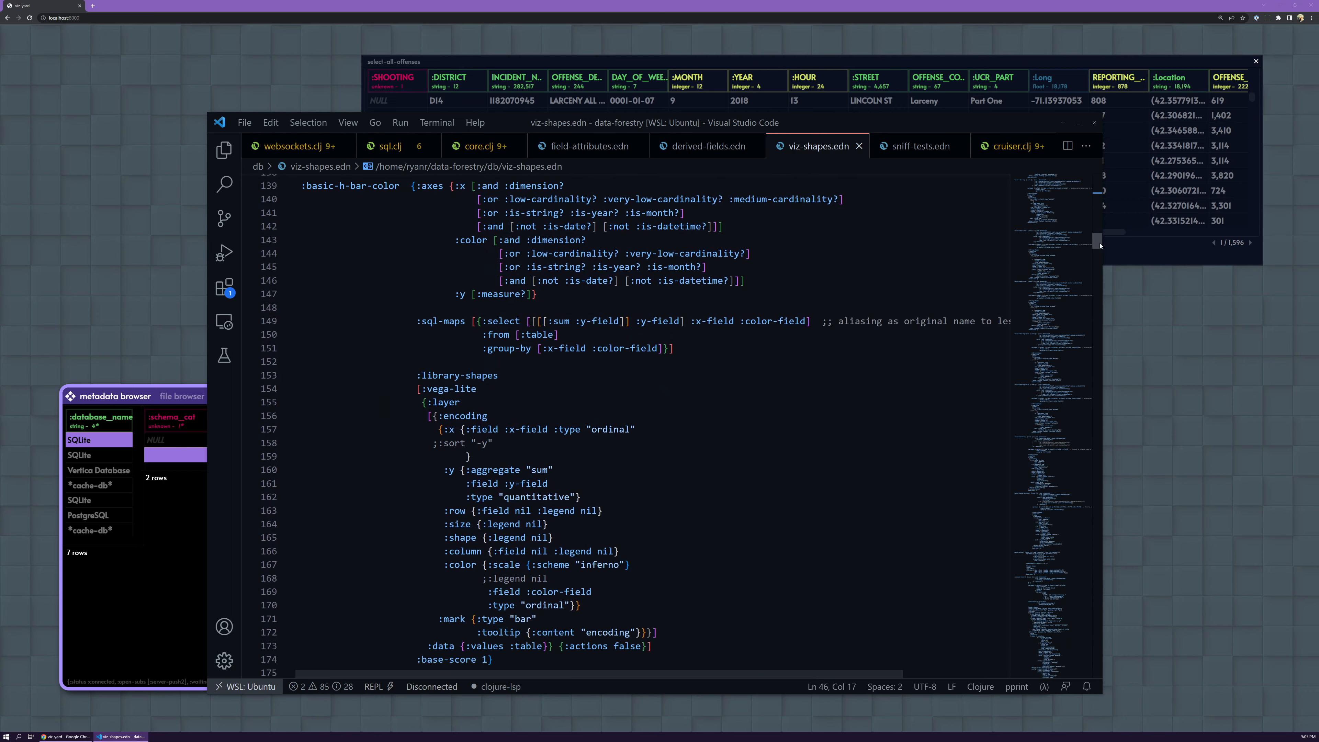
pyautogui.click(475, 317)
pyautogui.click(681, 352)
pyautogui.click(681, 370)
pyautogui.click(682, 352)
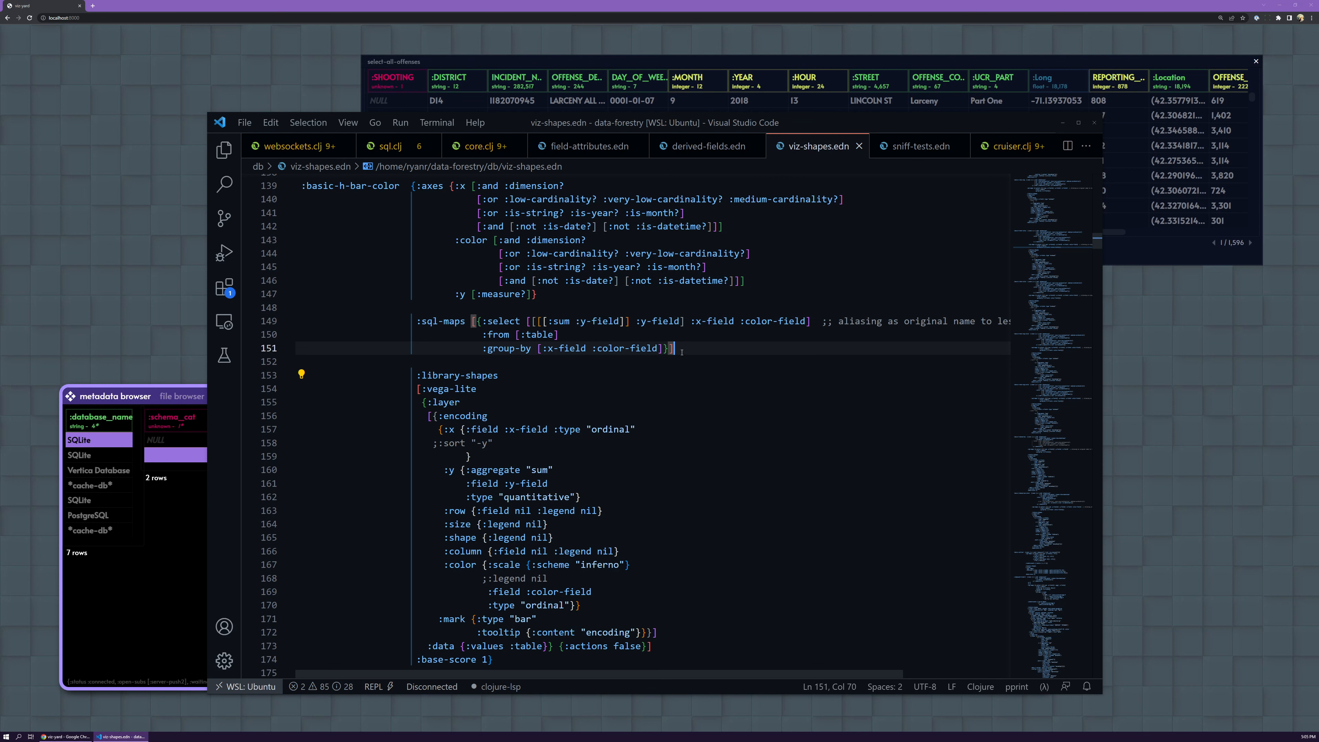
pyautogui.click(470, 310)
pyautogui.click(694, 349)
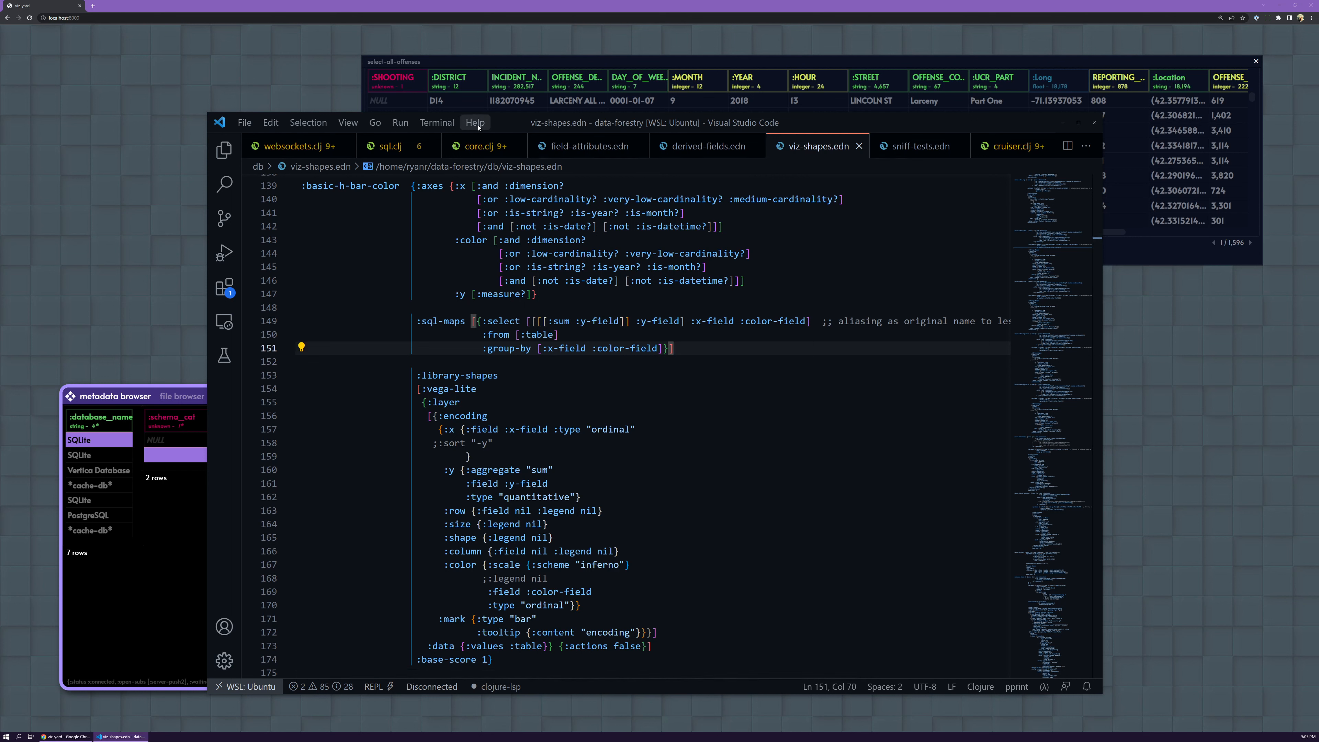
pyautogui.moveTo(479, 126); pyautogui.dragTo(463, 148)
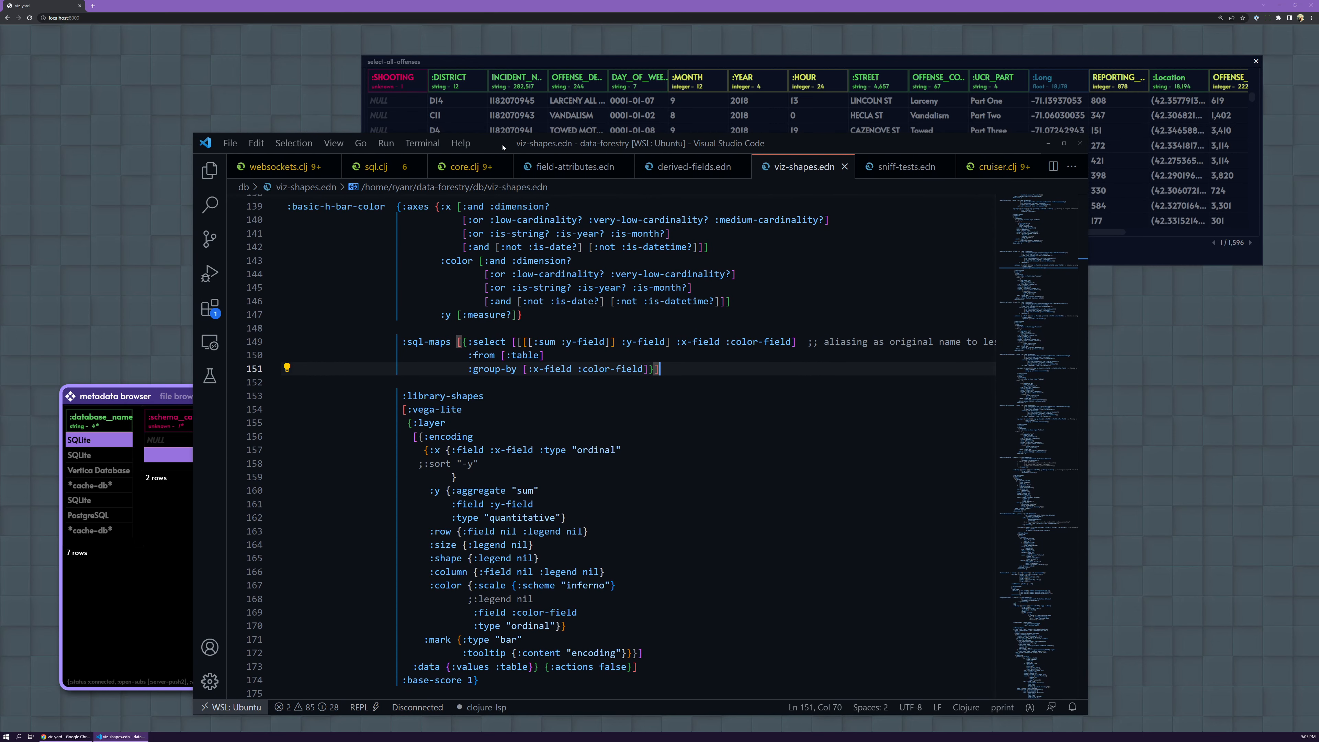
# Switch to Chrome, widen the select-all-offenses block to 37 units and reposition it along the upper canvas at root [3 1].
pyautogui.click(660, 8)
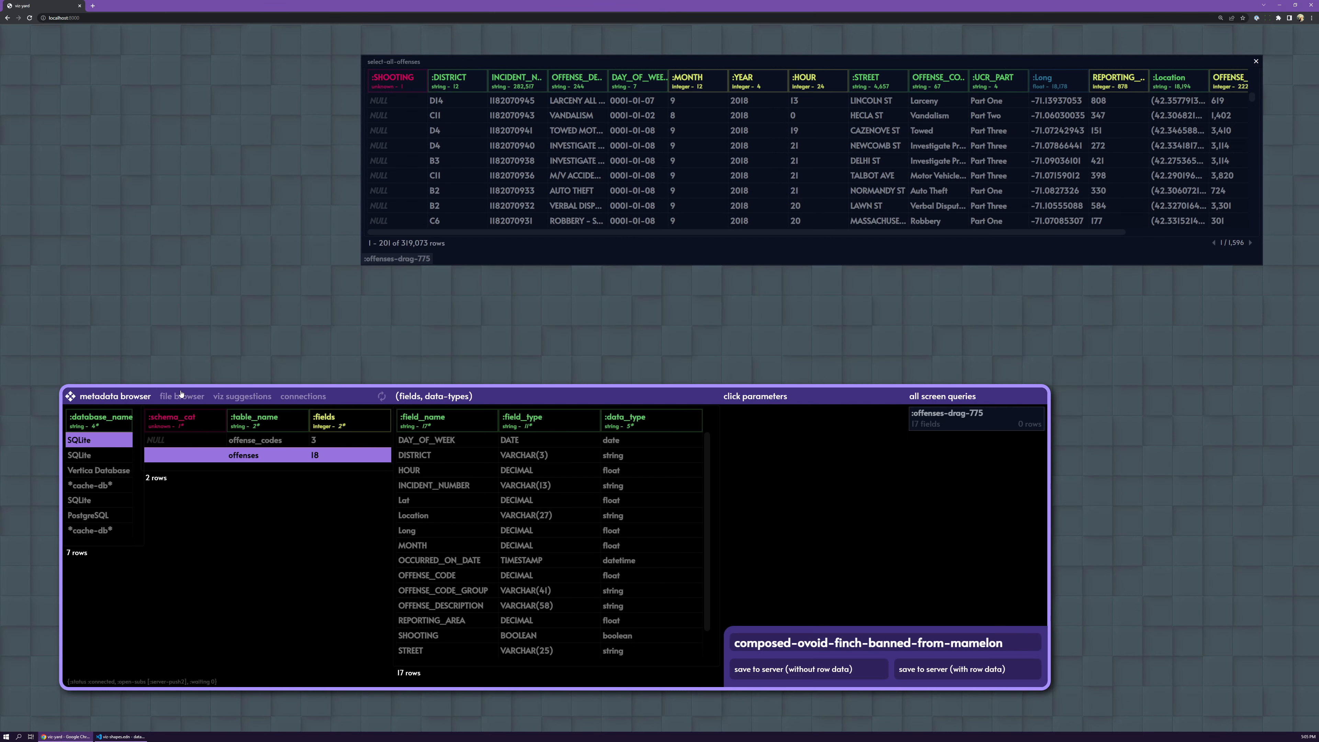
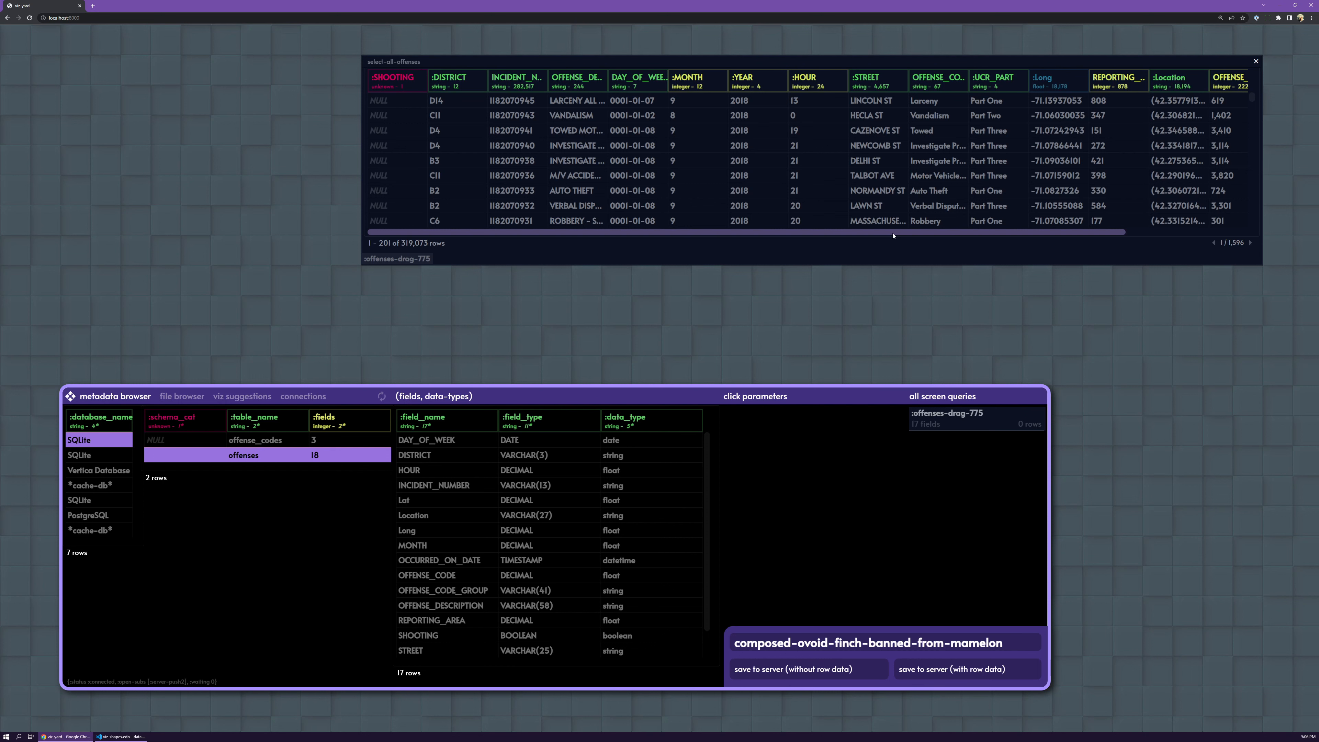
pyautogui.moveTo(669, 61); pyautogui.dragTo(485, 59)
pyautogui.moveTo(1079, 269); pyautogui.dragTo(1270, 263)
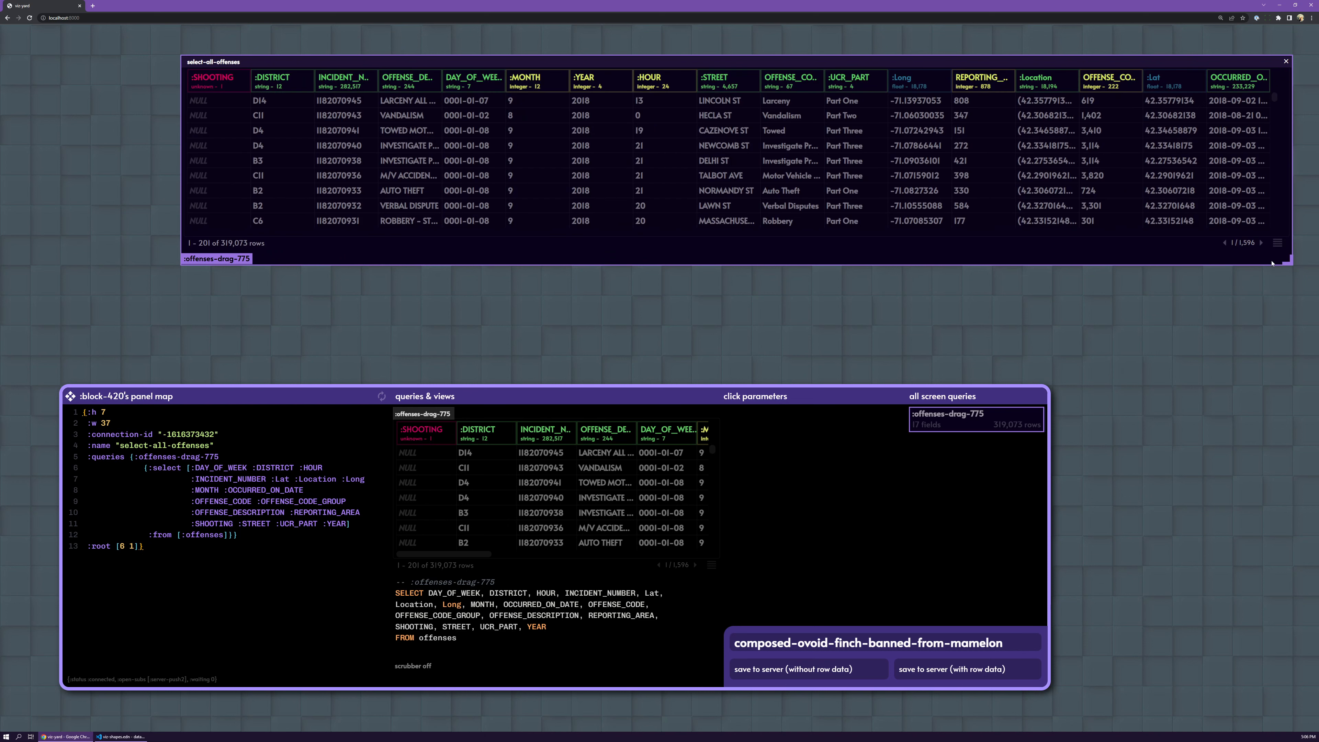
pyautogui.moveTo(794, 58); pyautogui.dragTo(722, 65)
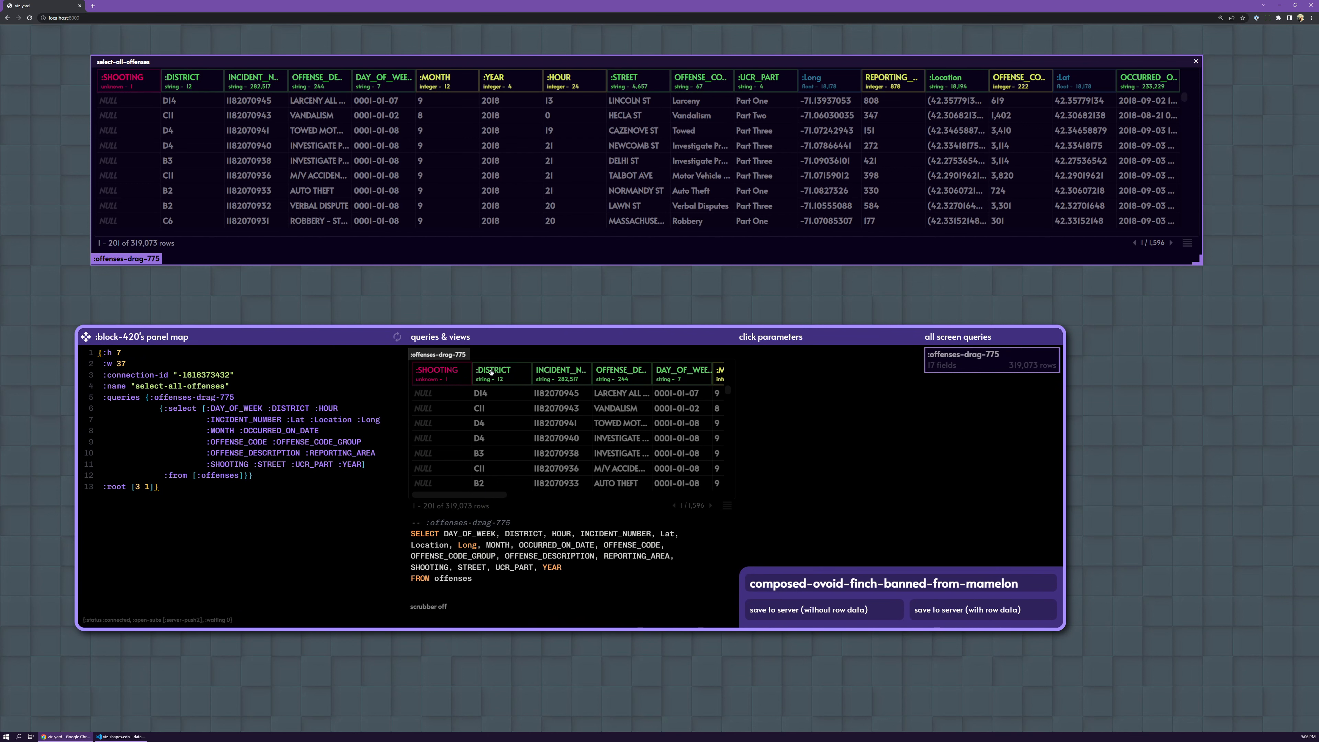
# Pull the DISTRICT field out of the offenses query into its own row-count block beside the editor panel, and deselect the offenses block.
pyautogui.moveTo(496, 373); pyautogui.dragTo(1147, 395)
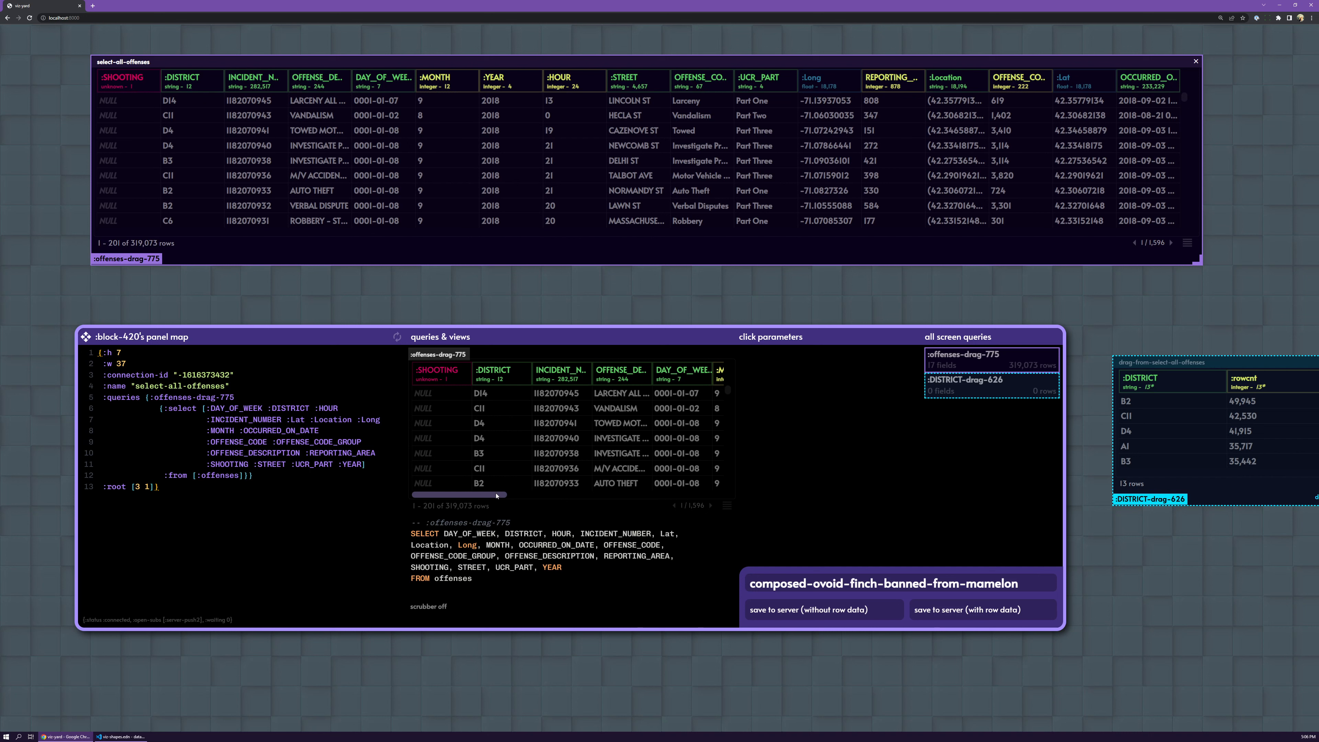
pyautogui.moveTo(496, 497); pyautogui.dragTo(459, 495)
pyautogui.press('Escape')
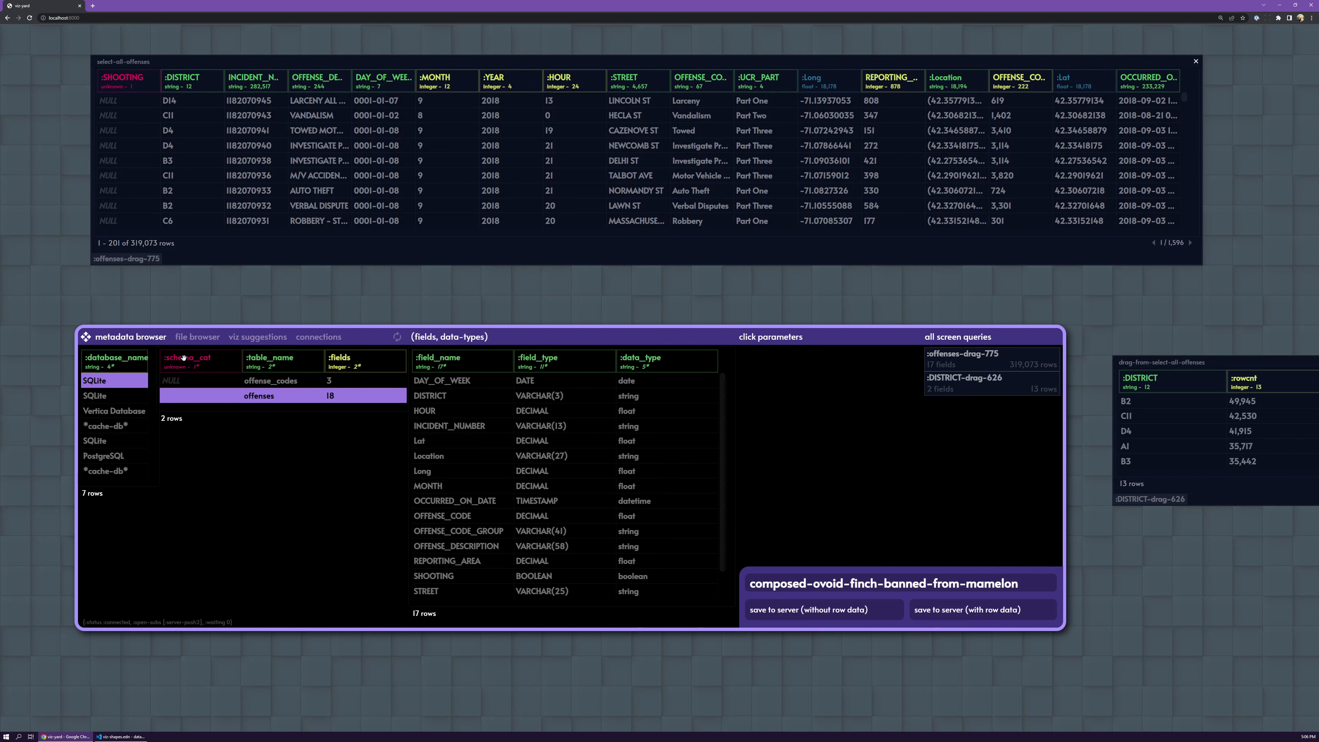
# Check the viz suggestions, return to the metadata browser and move the editor panel lower on the canvas.
pyautogui.click(267, 339)
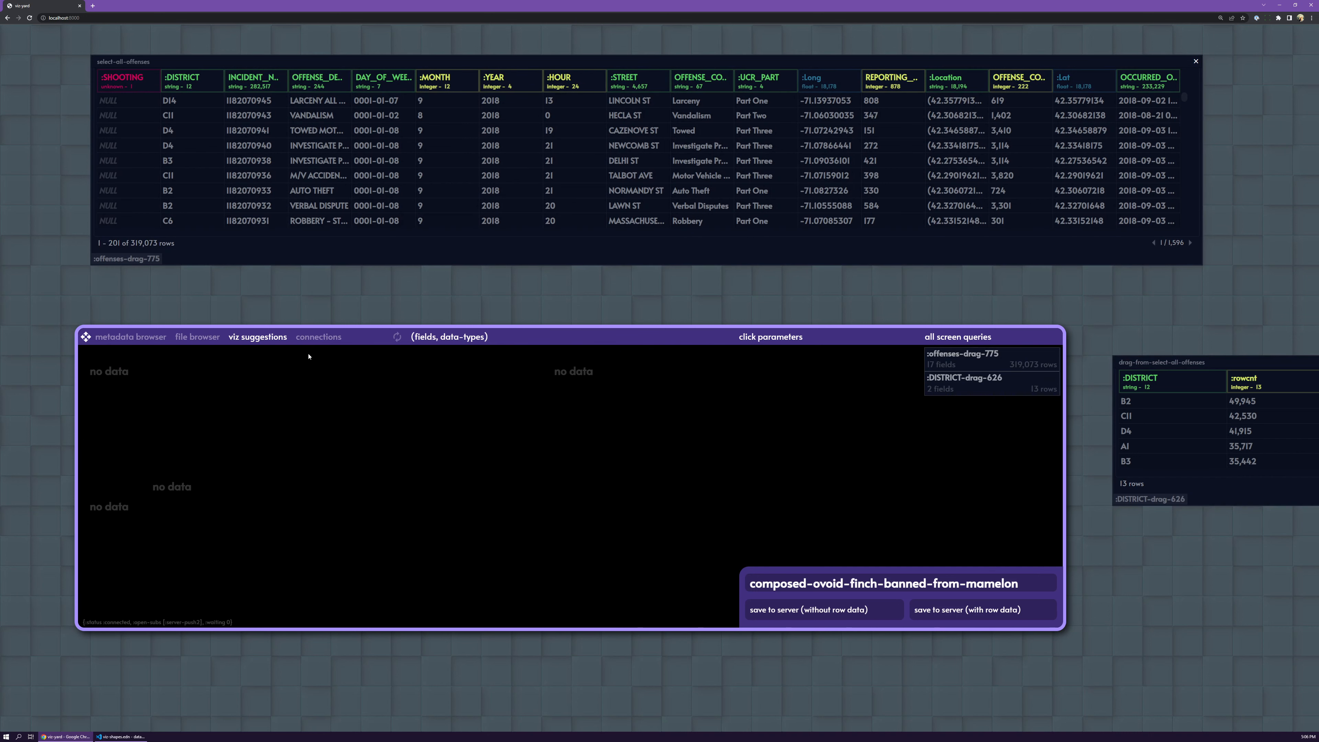
pyautogui.click(122, 339)
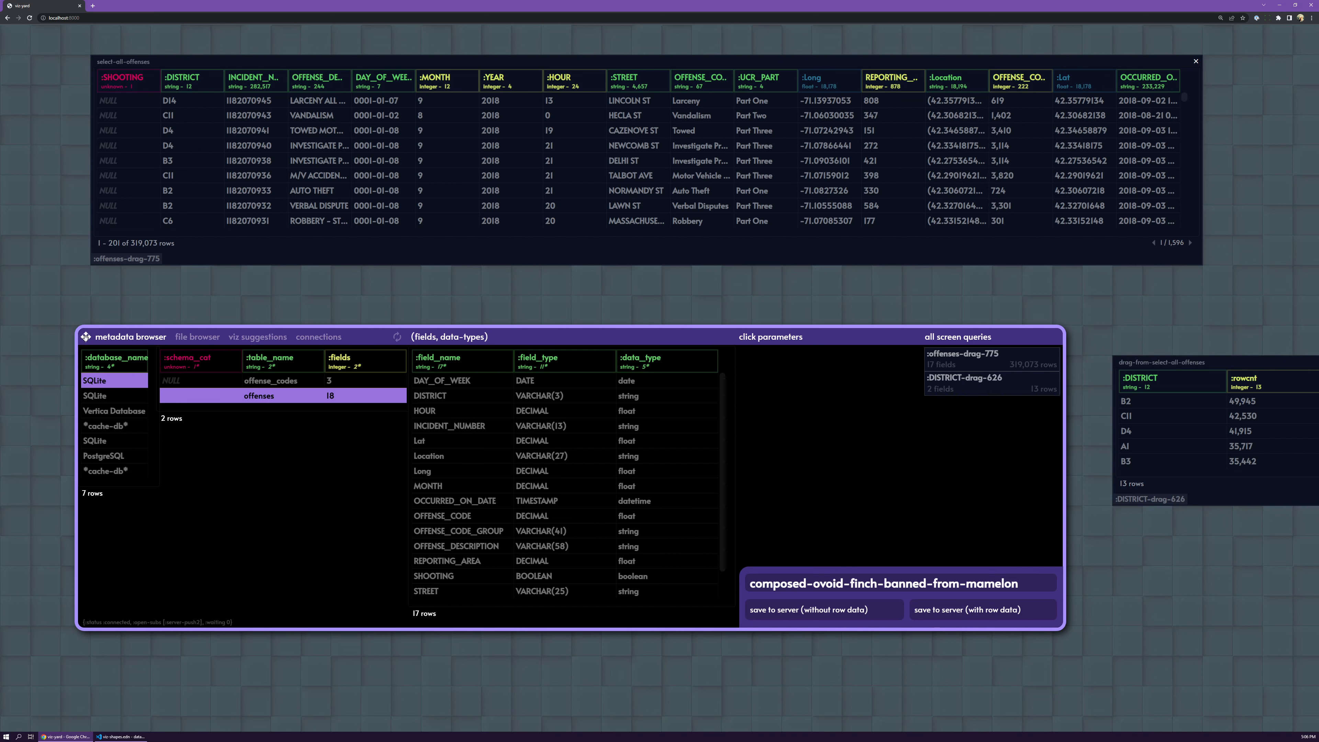
pyautogui.moveTo(82, 333); pyautogui.dragTo(39, 372)
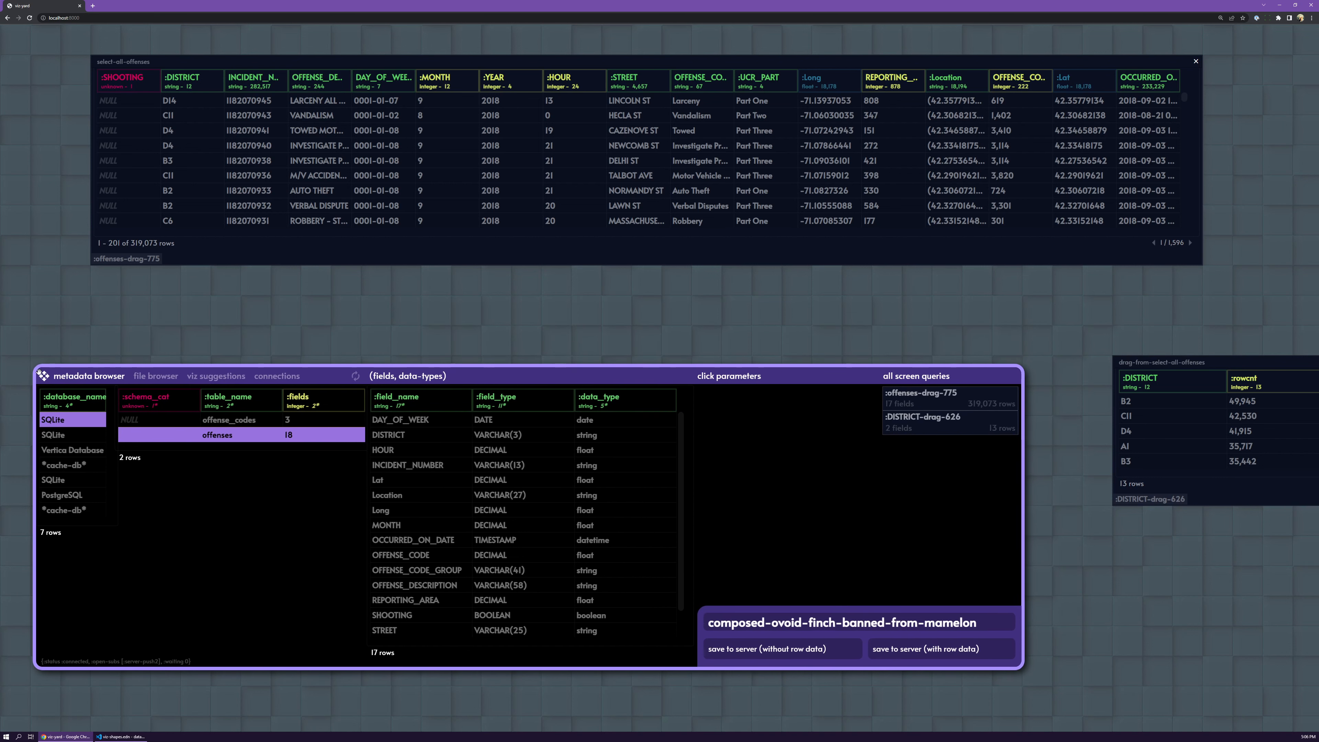
# Switch to Visual Studio Code and review the field profiling queries in sniff-tests.edn.
pyautogui.click(119, 735)
pyautogui.click(721, 301)
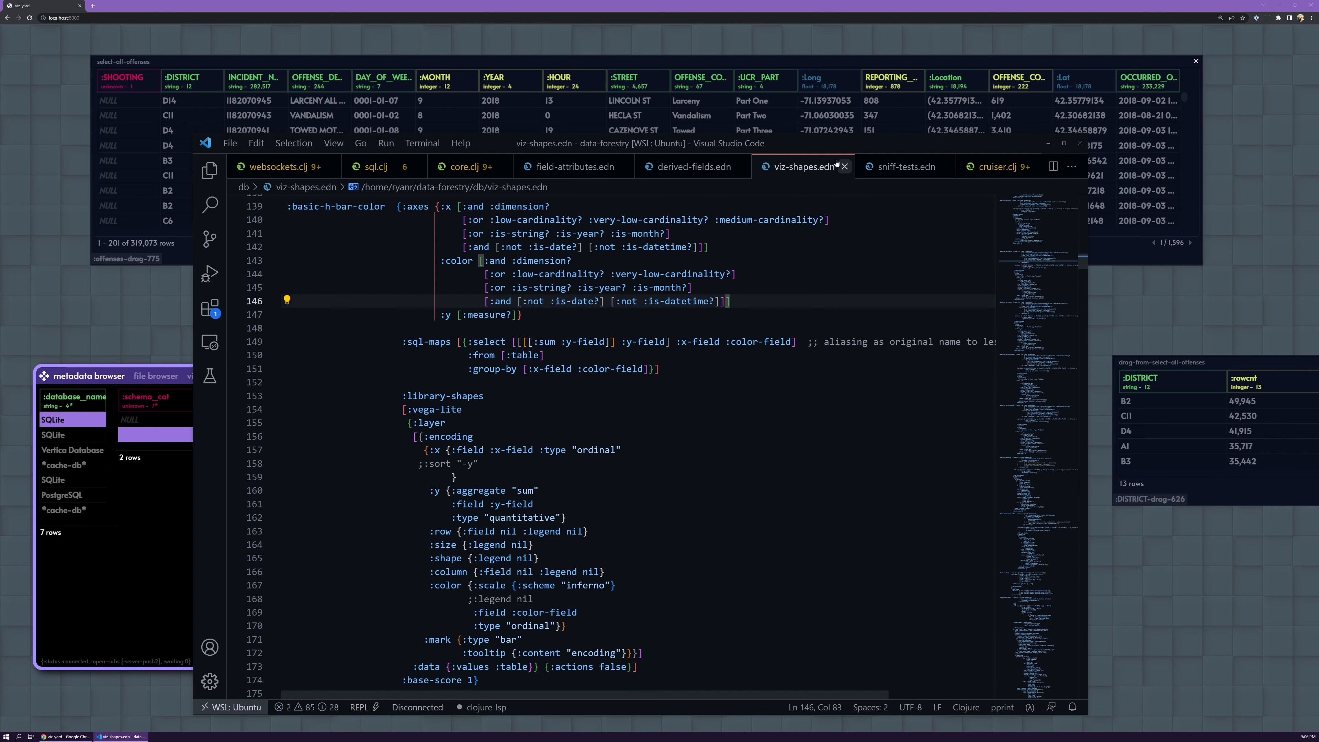
pyautogui.click(906, 167)
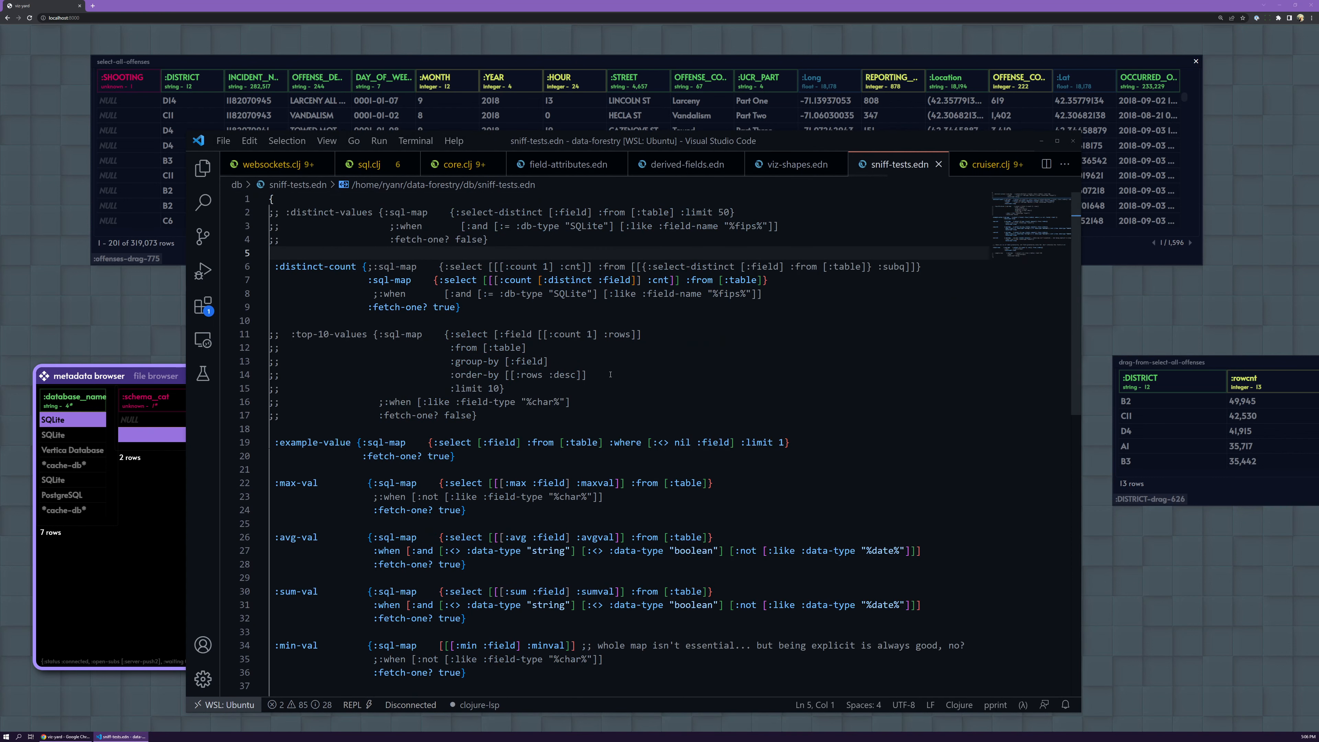
pyautogui.click(610, 374)
pyautogui.scroll(-1, 381, 462)
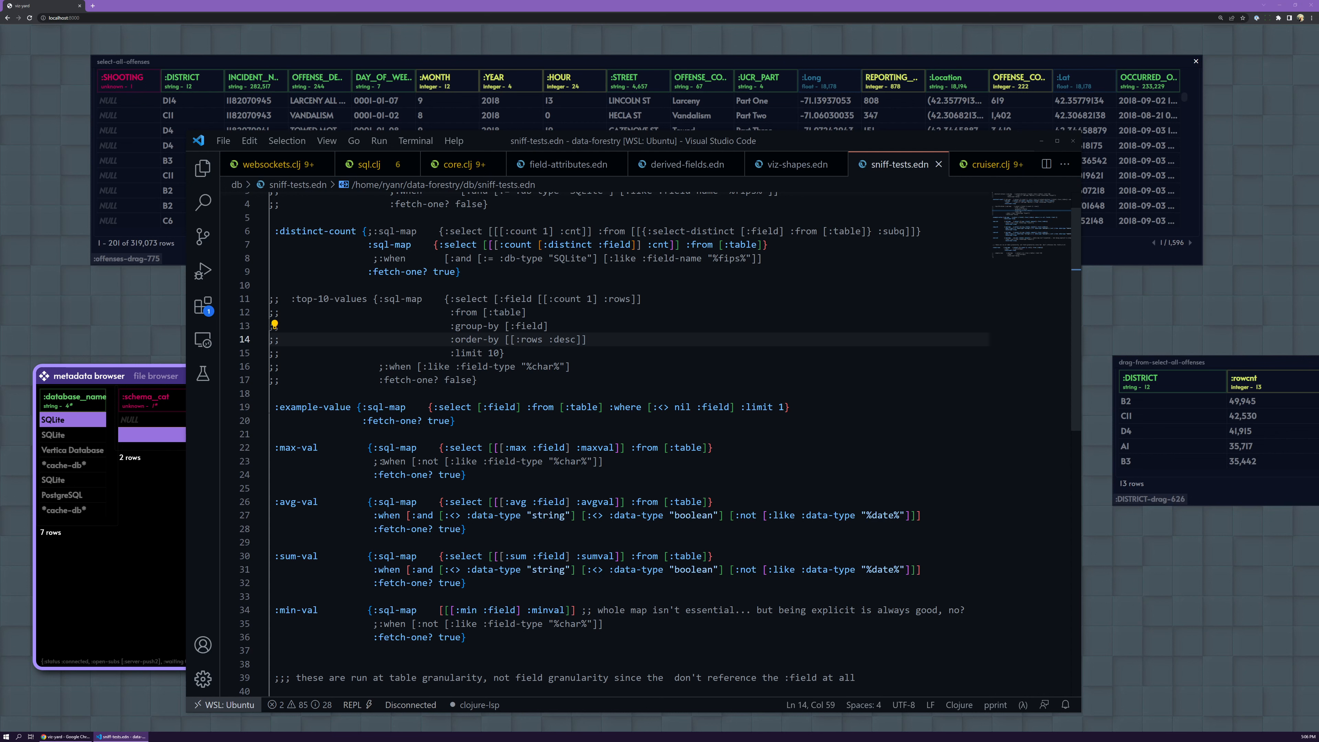
pyautogui.scroll(1, 536, 442)
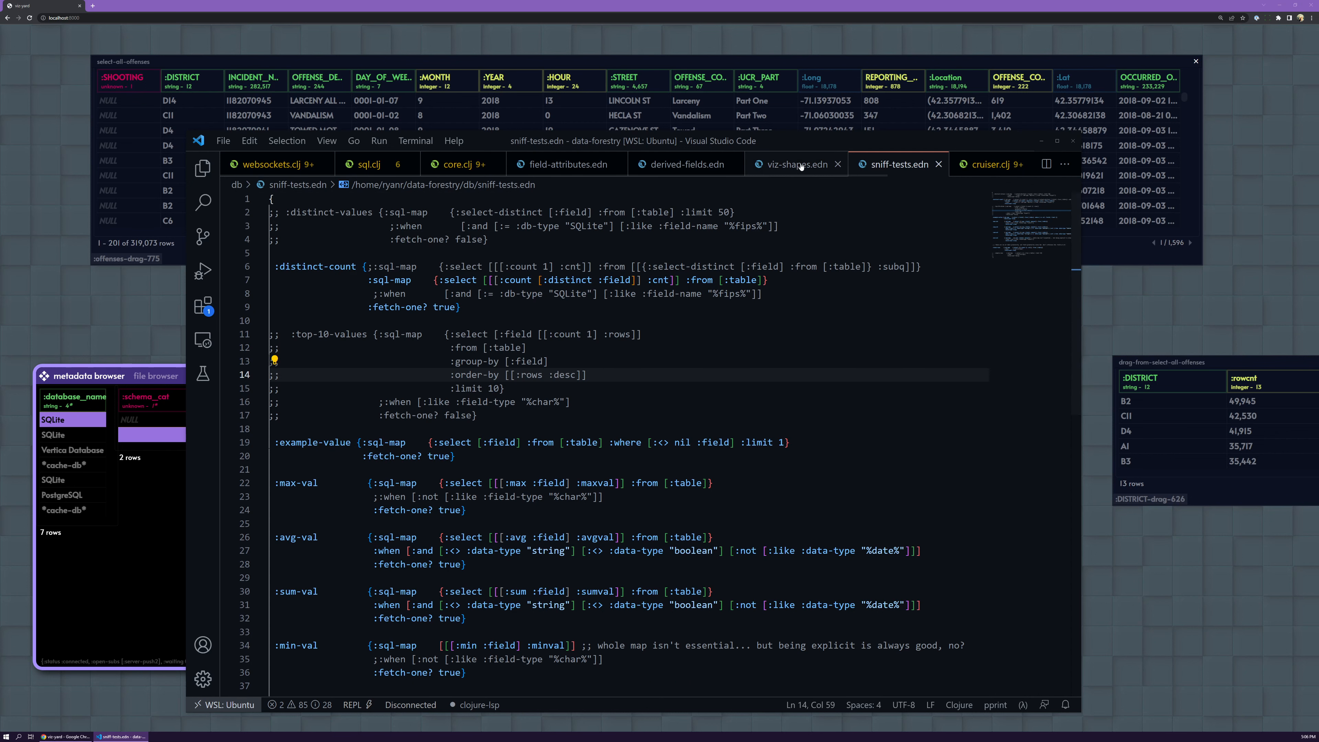
# Revisit field-attributes.edn and viz-shapes.edn, and examine the by-year and by-month calculations in derived-fields.edn.
pyautogui.click(568, 165)
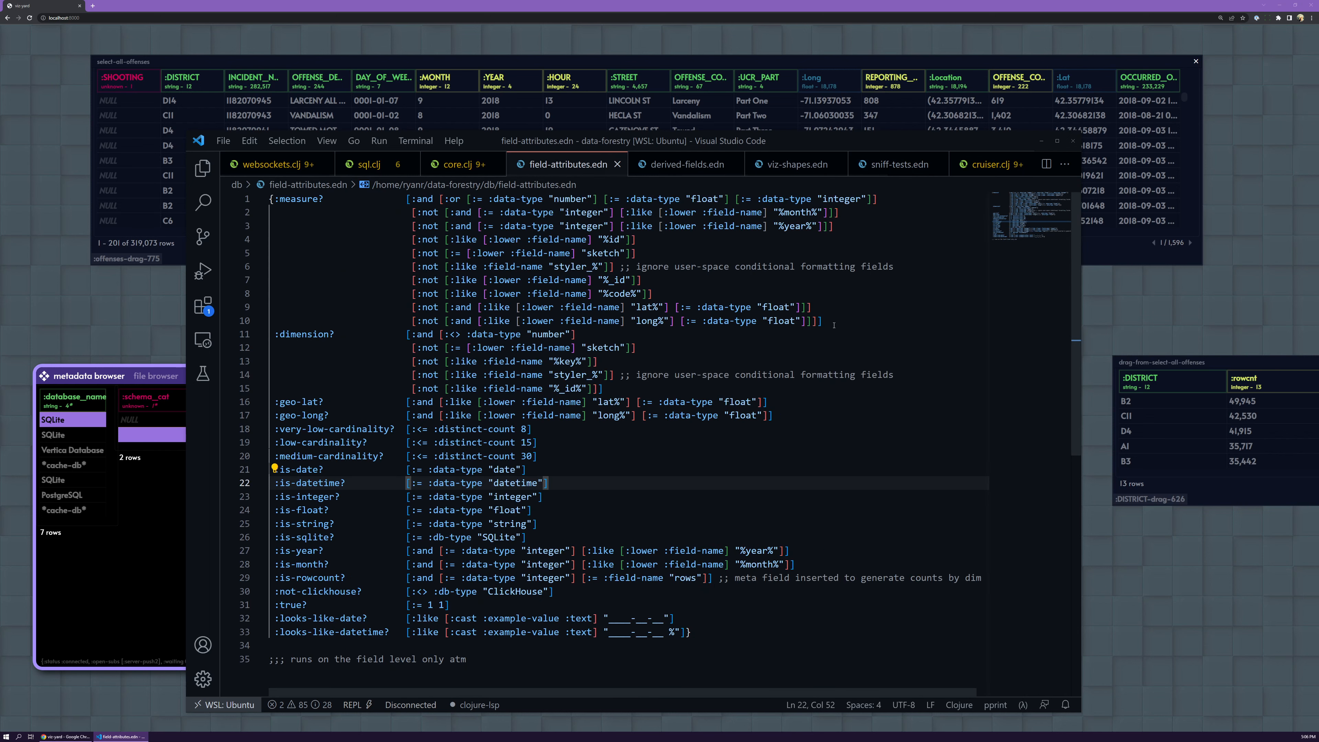
pyautogui.click(805, 167)
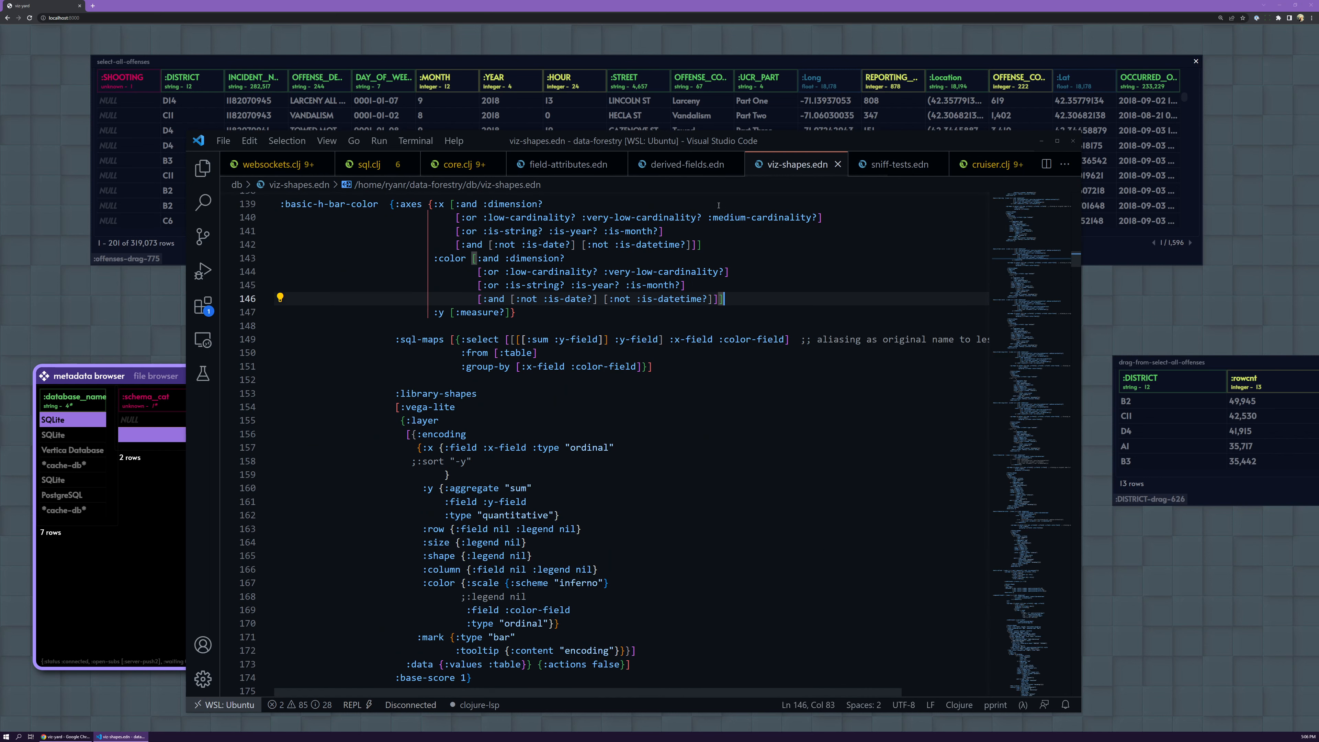
pyautogui.click(699, 165)
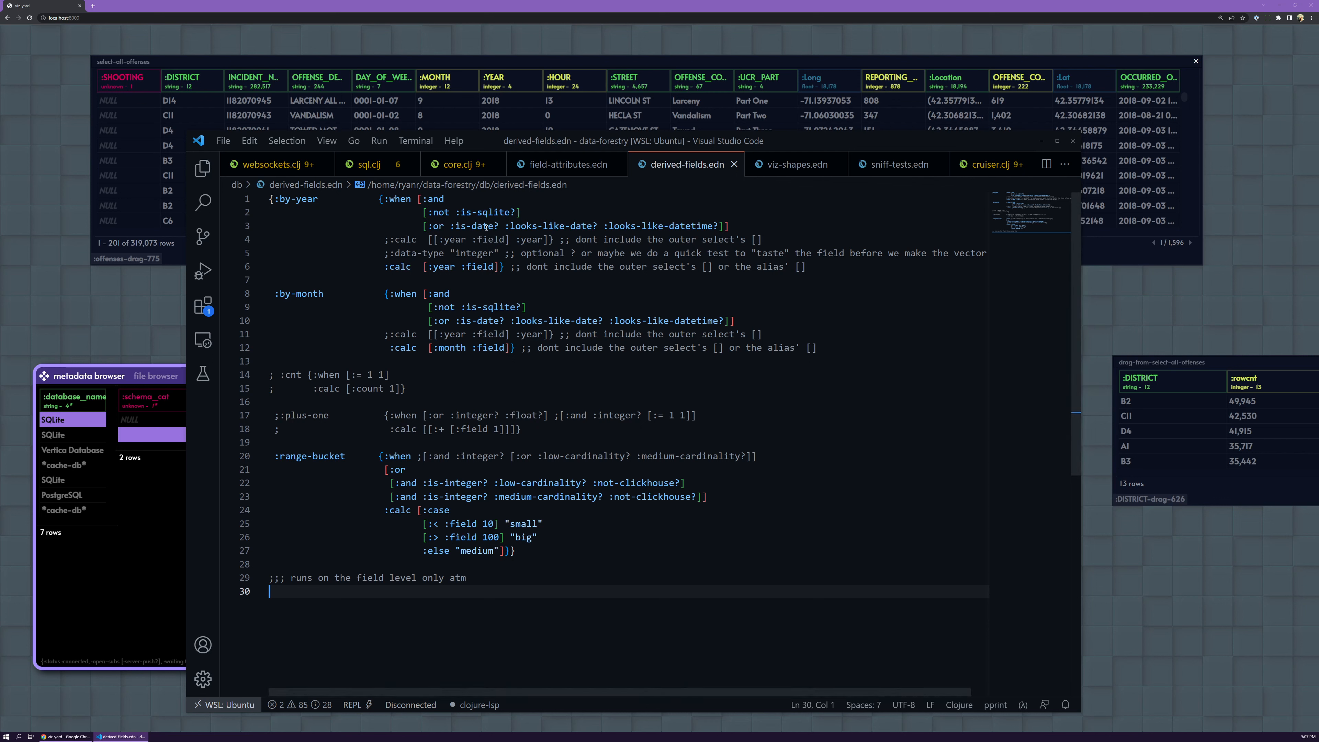
pyautogui.doubleClick(433, 266)
pyautogui.doubleClick(465, 347)
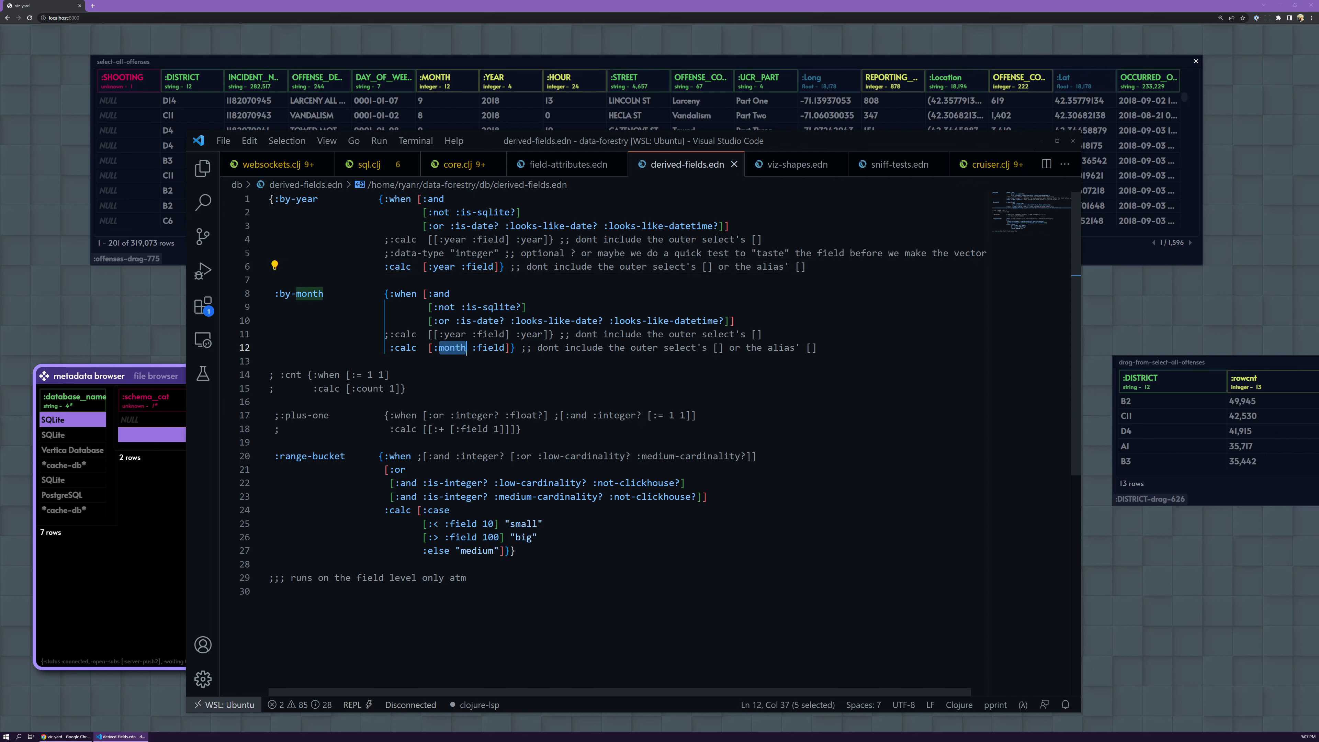
pyautogui.click(466, 351)
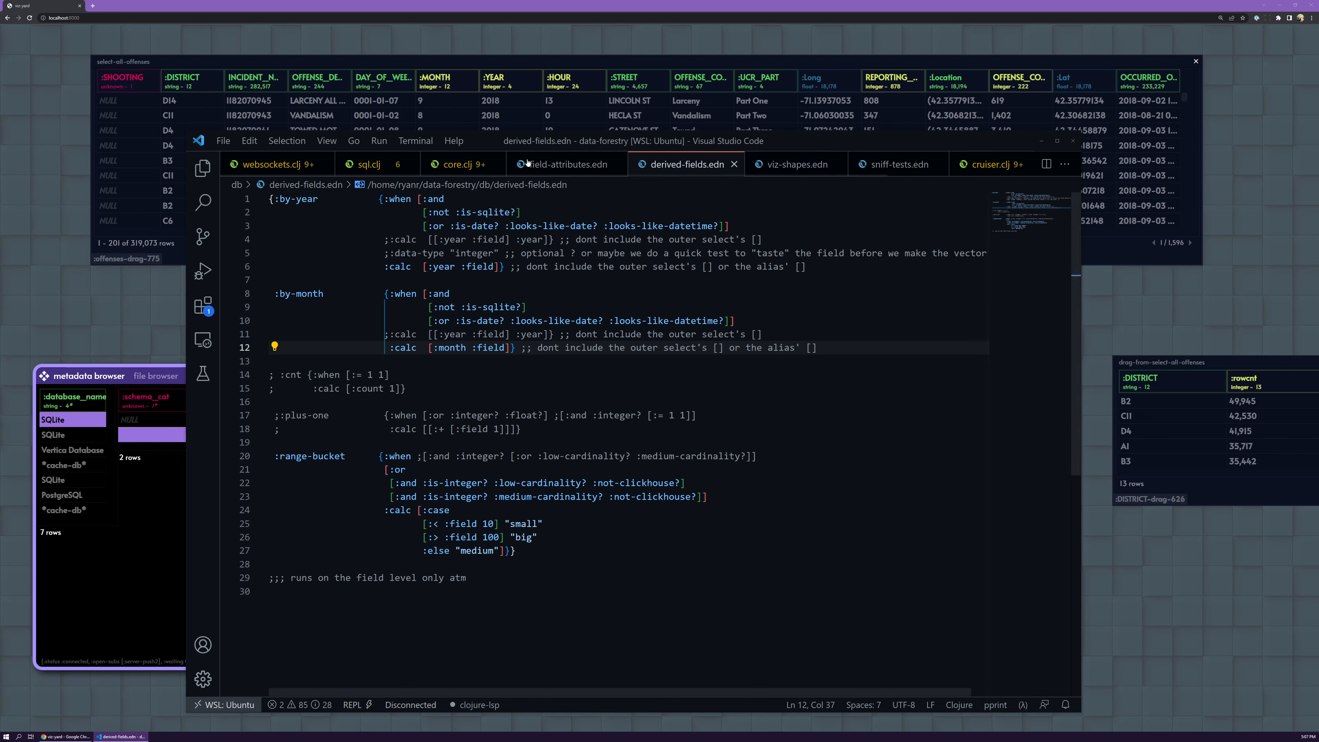
# Switch to Chrome and list the viz suggestions for the offenses_drag_775 table.
pyautogui.click(539, 3)
pyautogui.click(215, 375)
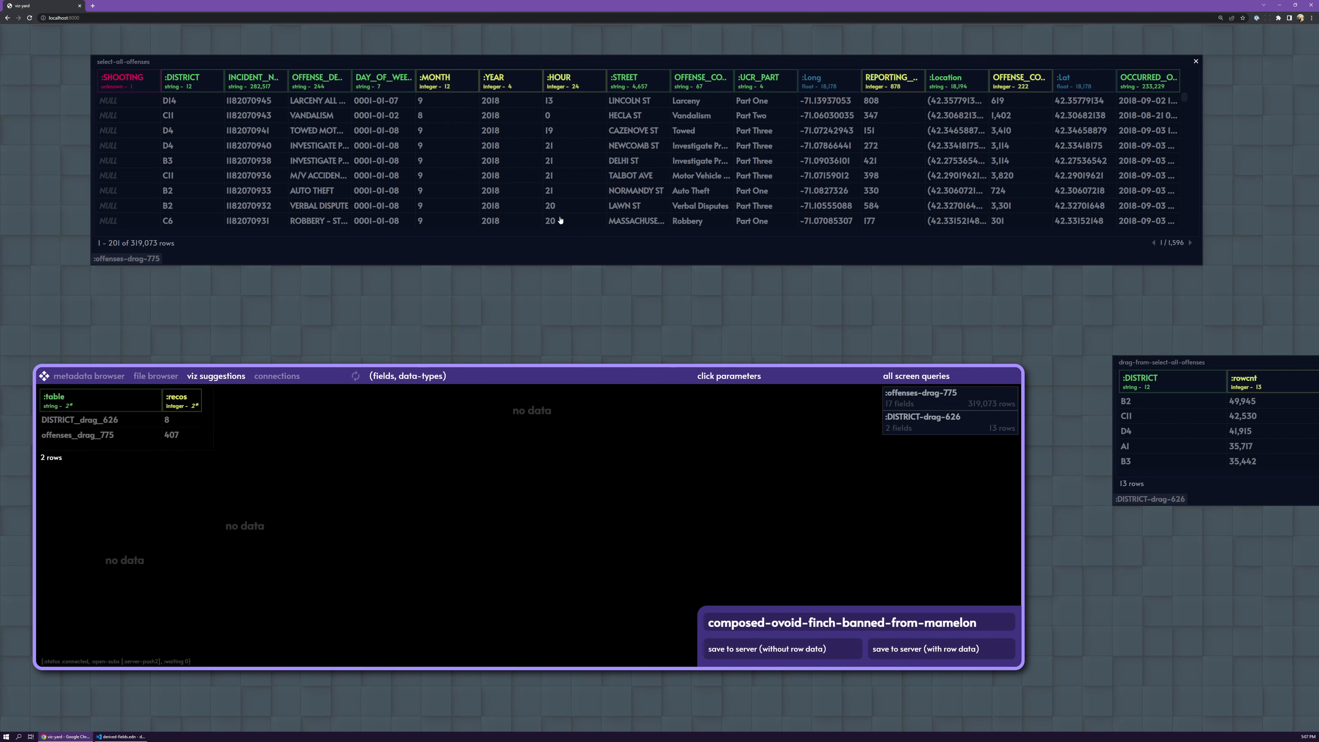
pyautogui.click(90, 435)
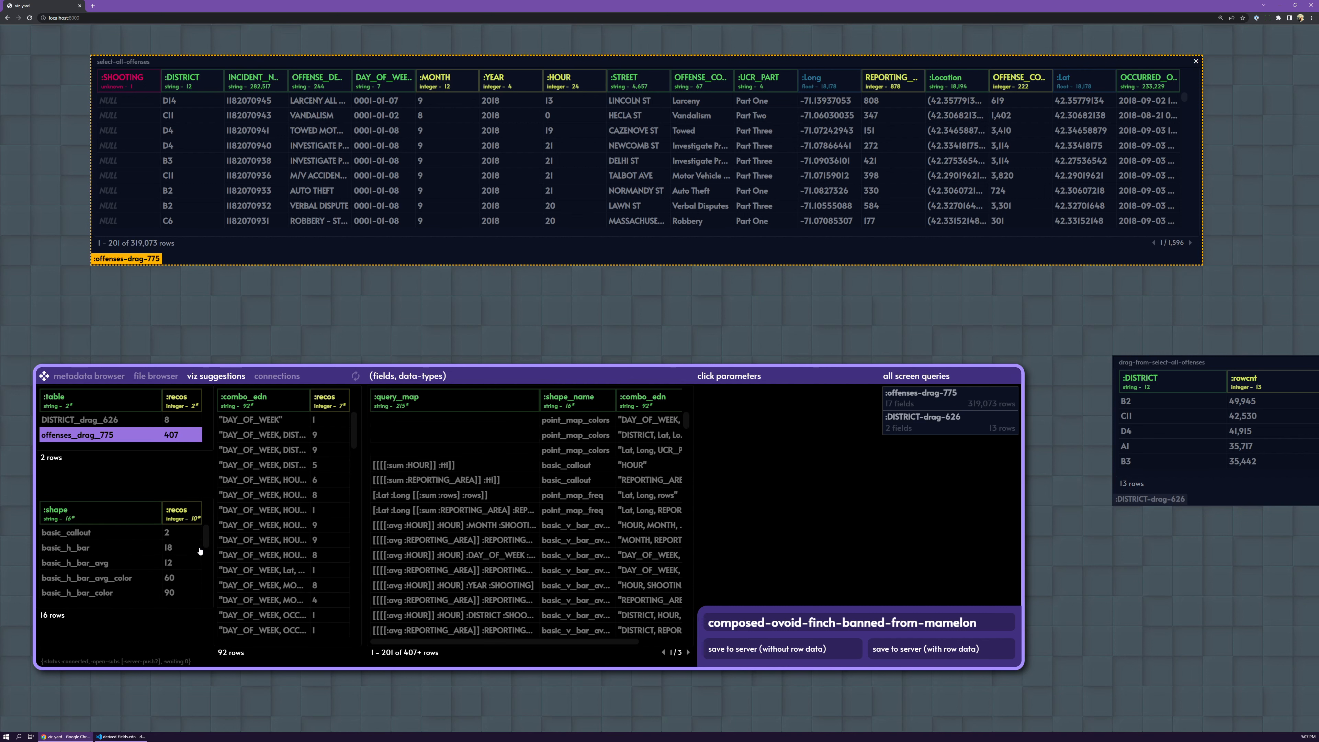
# Filter the suggestions to the compound_trend_1 shape, preview the "DAY_OF_WEEK, rows" combination and move the editor panel toward the canvas corner.
pyautogui.moveTo(206, 543); pyautogui.dragTo(206, 590)
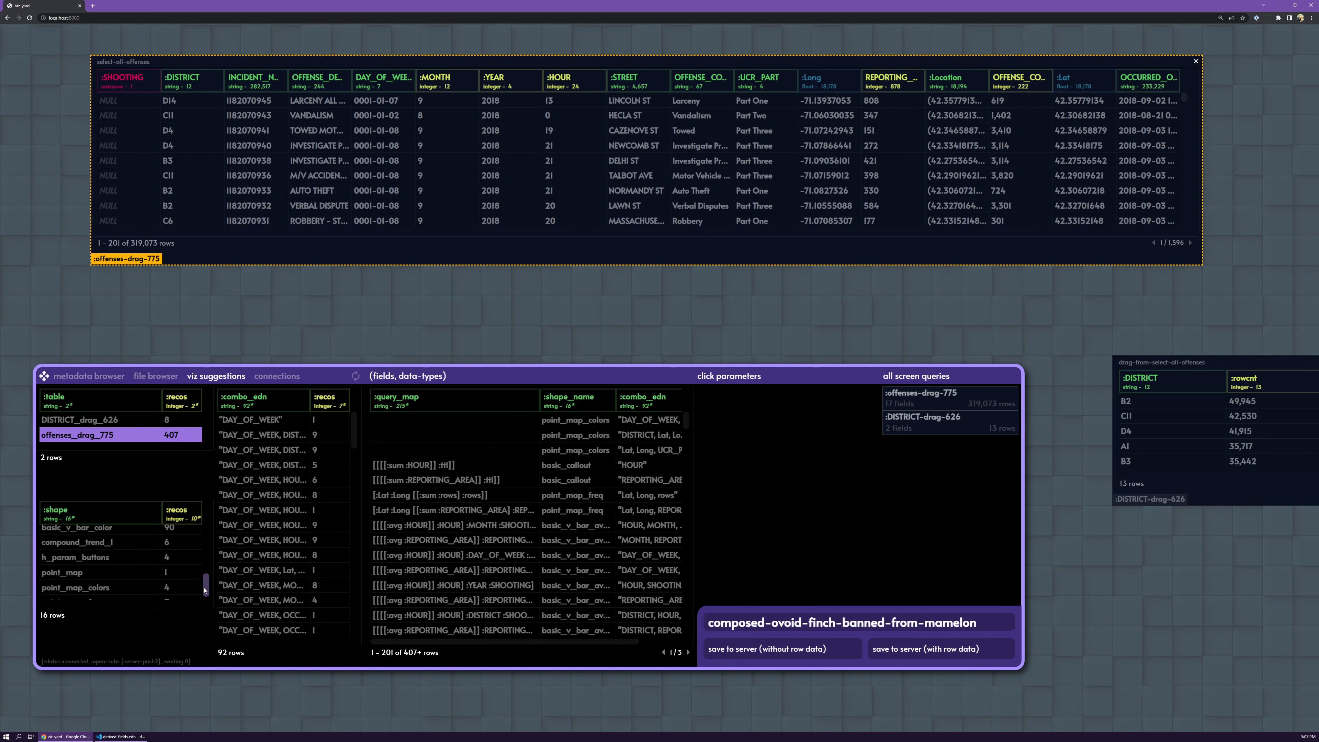
pyautogui.click(78, 542)
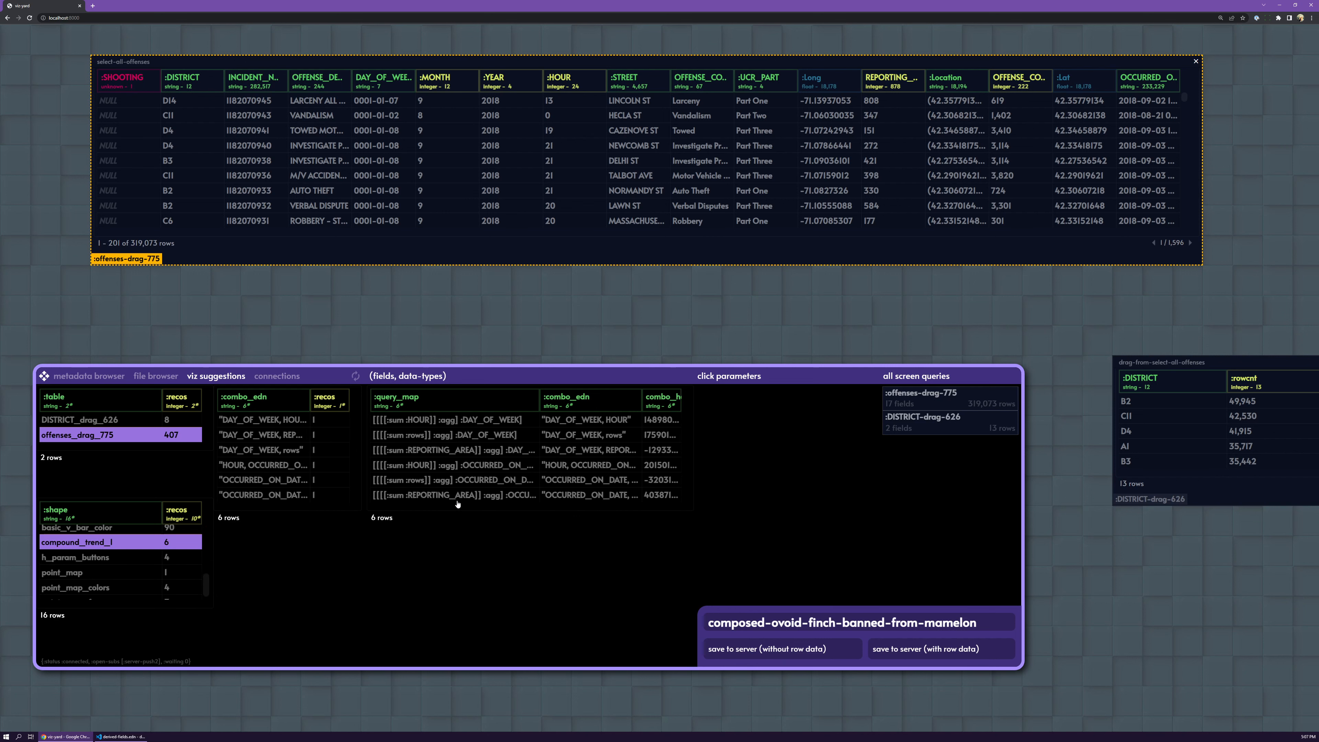
pyautogui.click(499, 436)
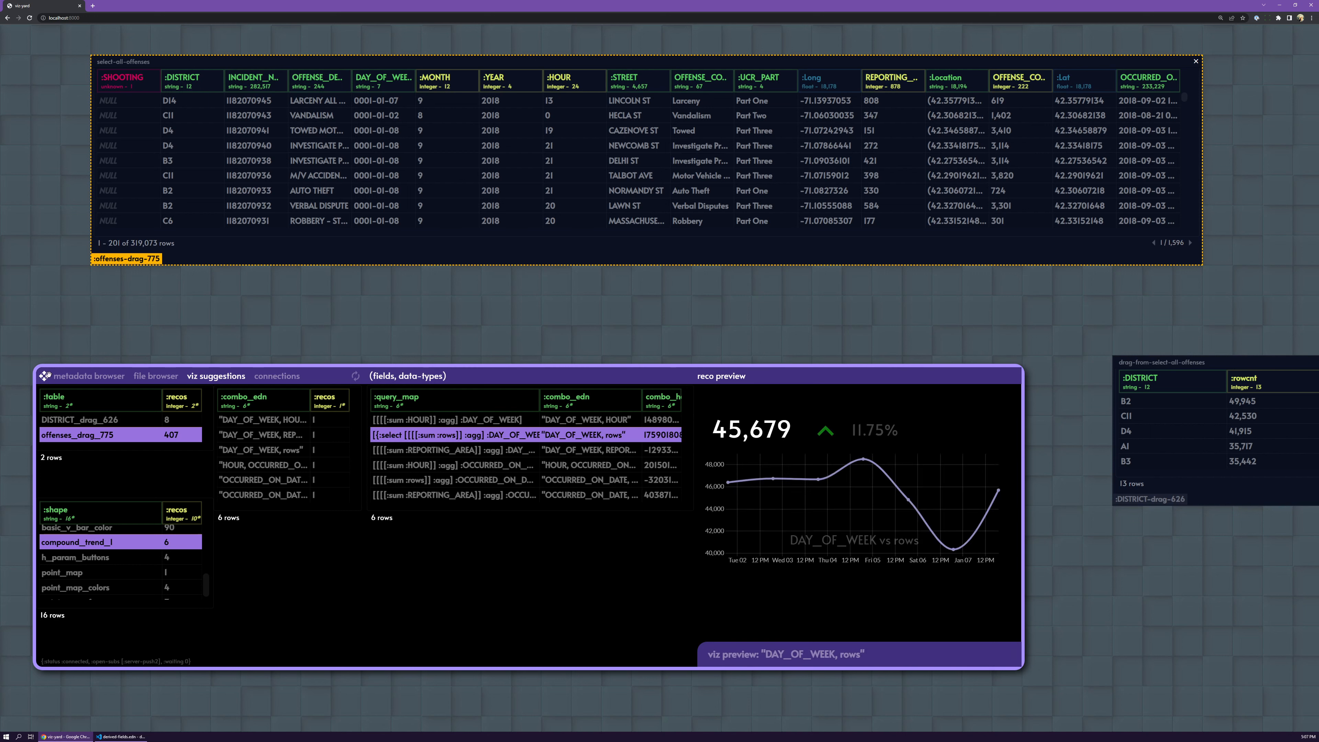
pyautogui.moveTo(46, 376); pyautogui.dragTo(23, 419)
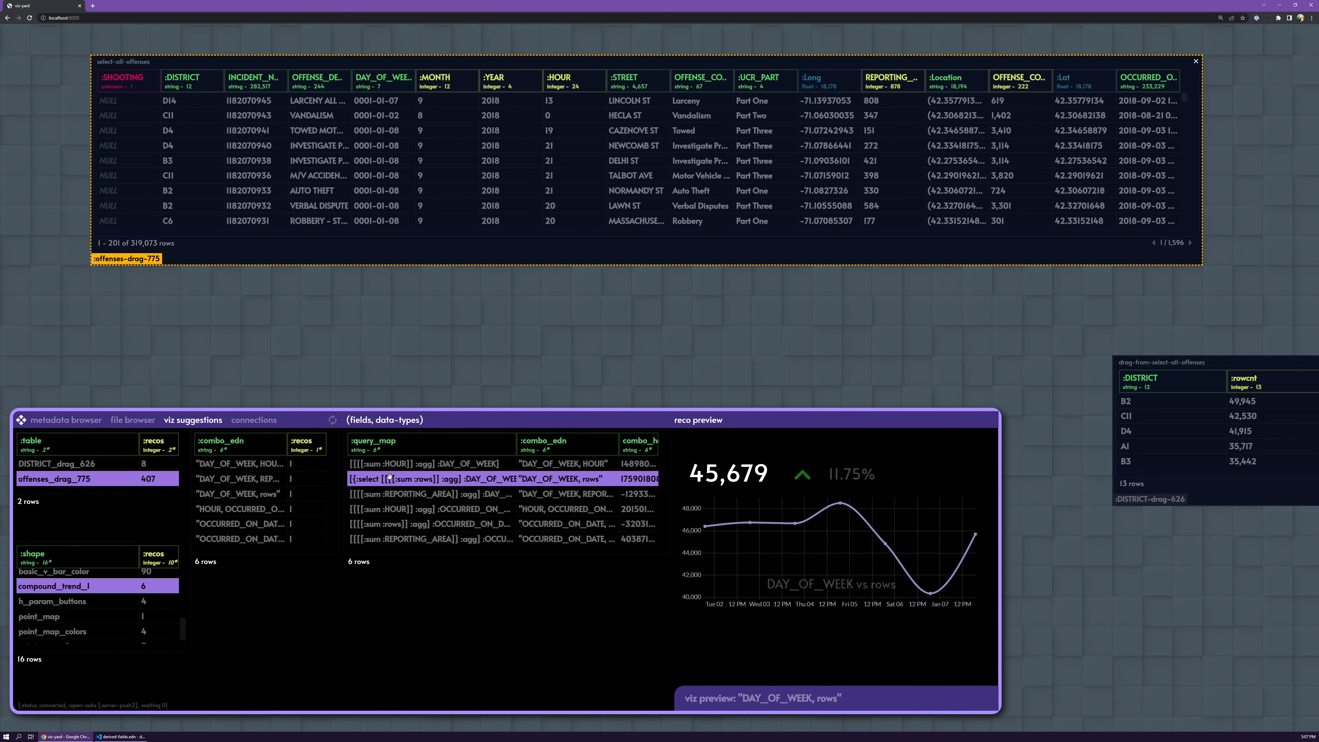
# Place the "DAY_OF_WEEK, rows" trend chart on the canvas below the offenses table and review its queries and conditionals.
pyautogui.moveTo(389, 476); pyautogui.dragTo(878, 286)
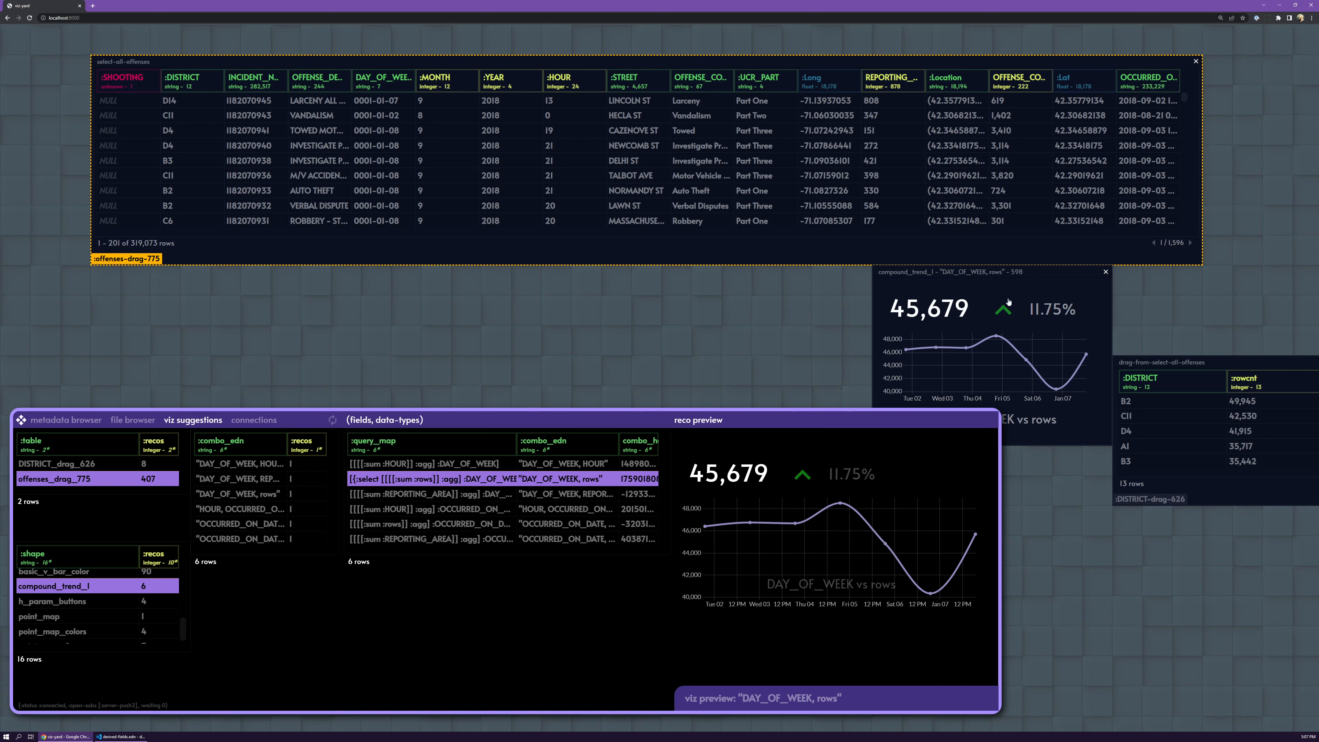
pyautogui.click(1031, 275)
pyautogui.scroll(-1, 250, 530)
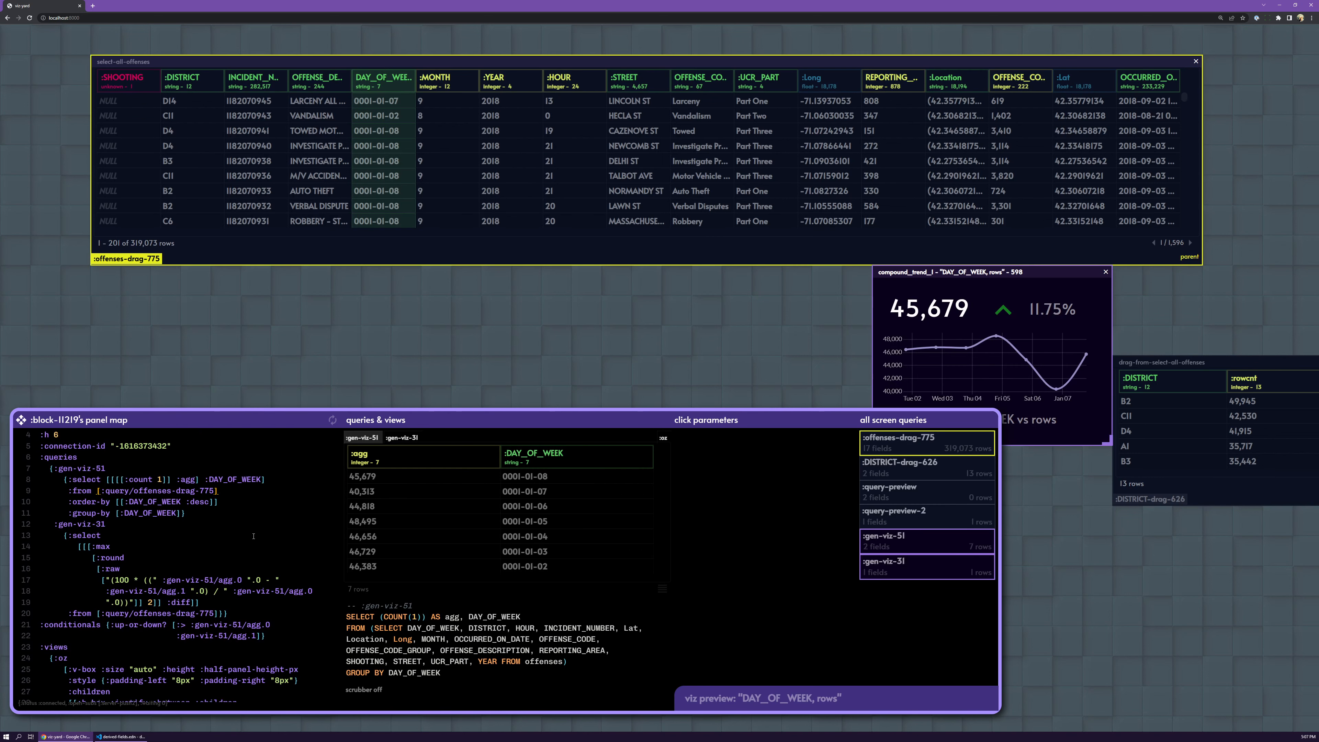
pyautogui.scroll(-3, 258, 537)
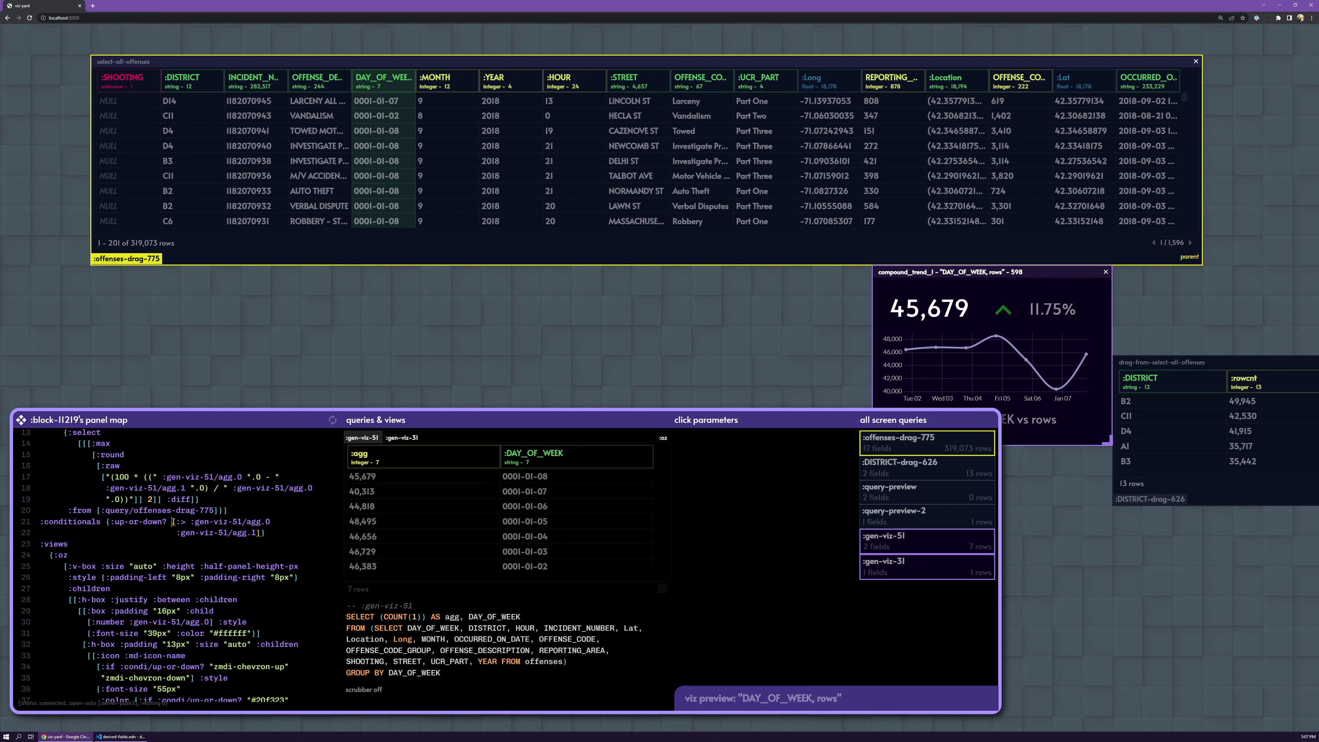
pyautogui.click(265, 533)
pyautogui.click(266, 533)
pyautogui.moveTo(29, 419); pyautogui.dragTo(62, 491)
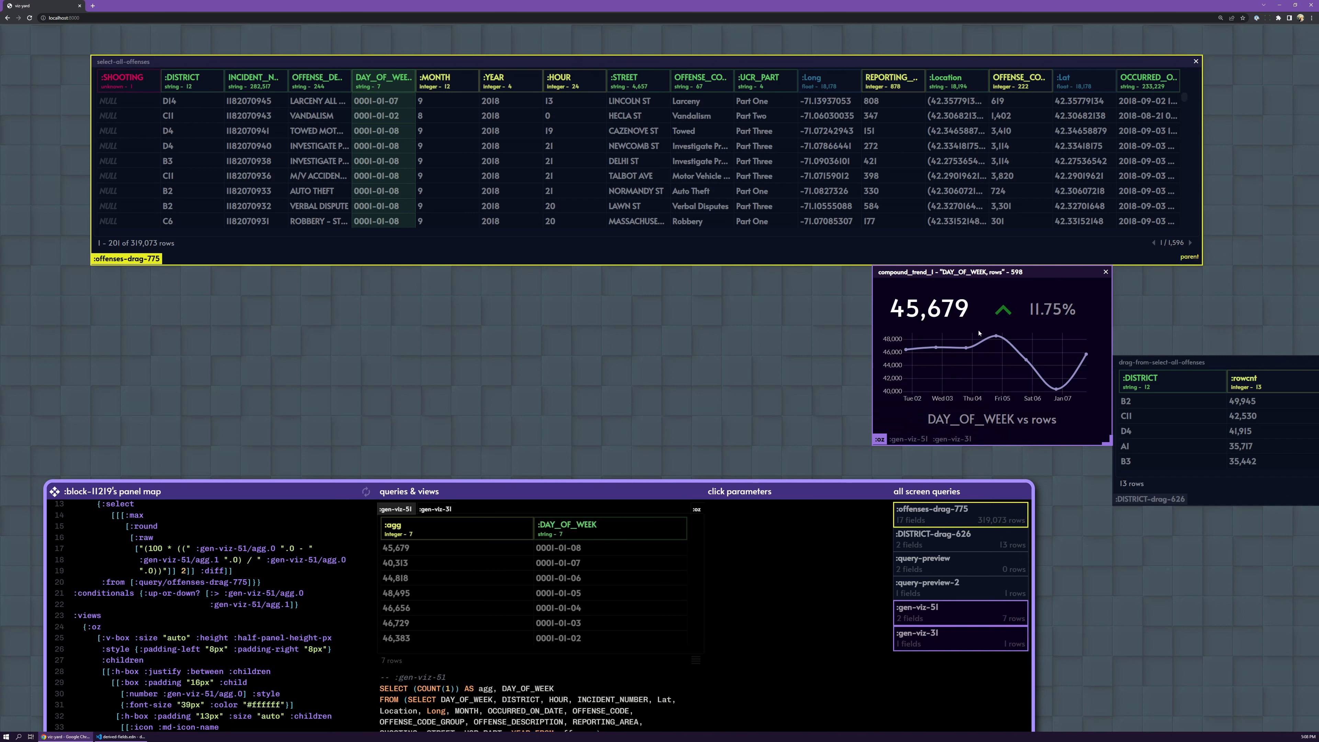
# View the trend chart's gen-viz-51 and gen-viz-31 query results and return the block to its :oz view.
pyautogui.click(910, 439)
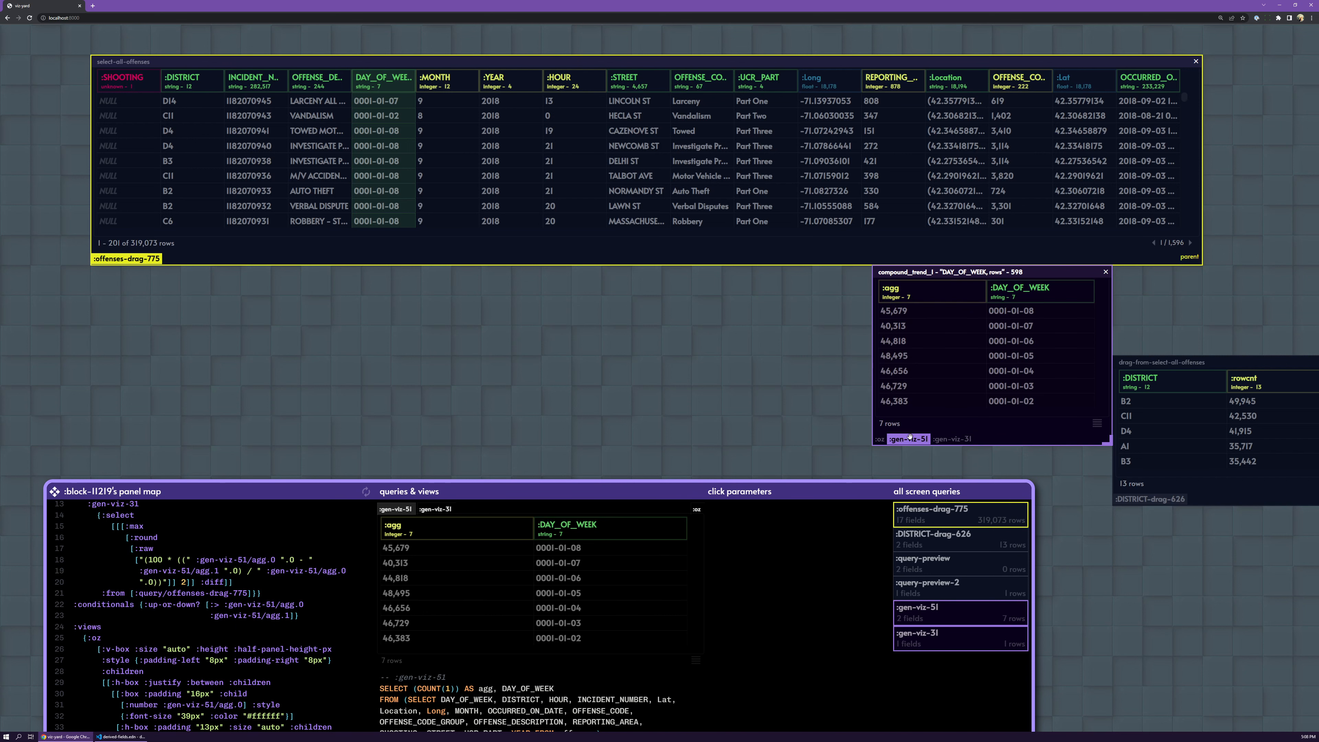
pyautogui.click(953, 439)
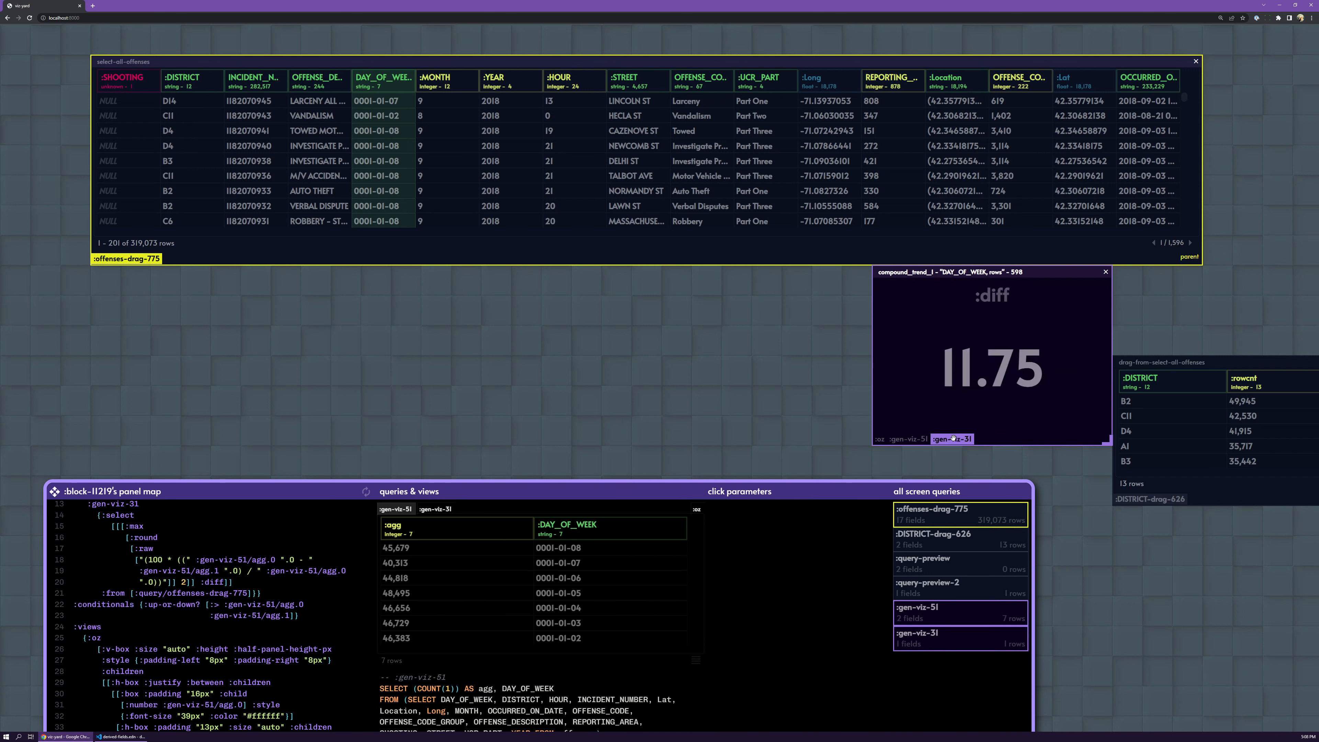
pyautogui.click(908, 440)
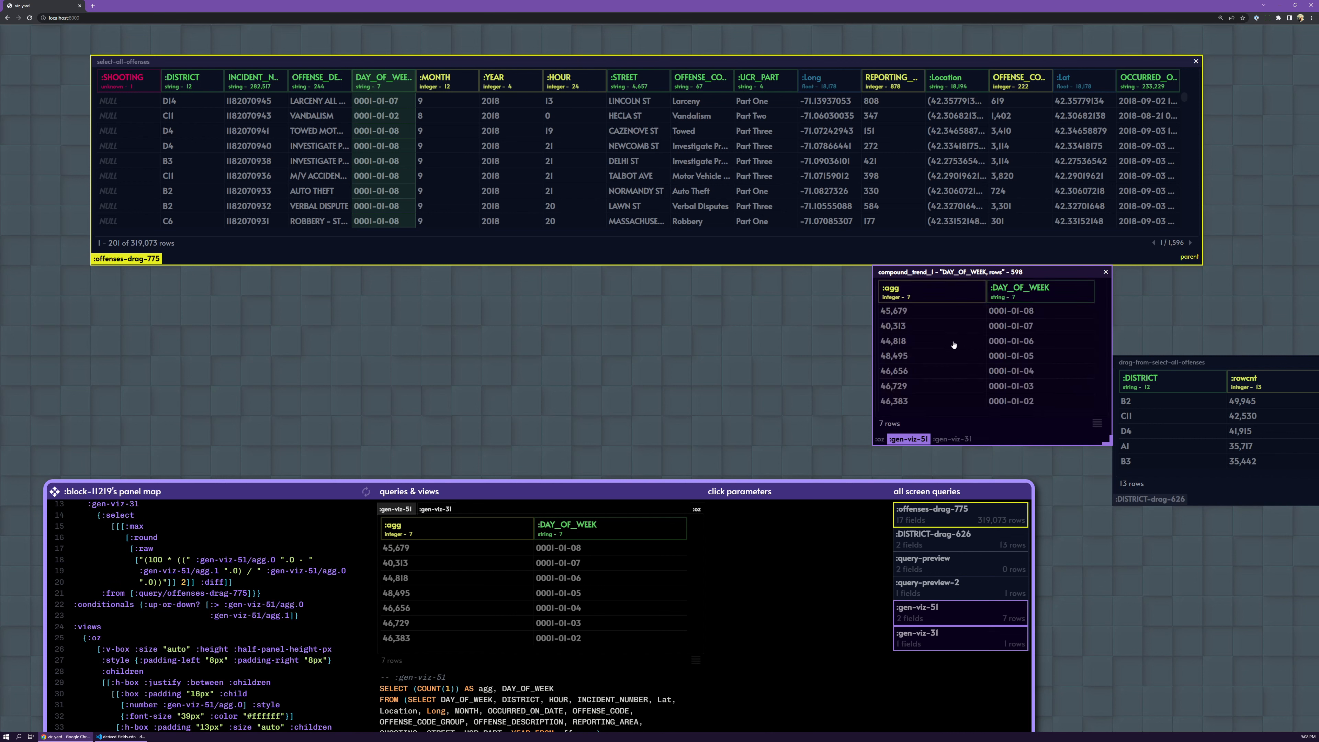
pyautogui.click(883, 440)
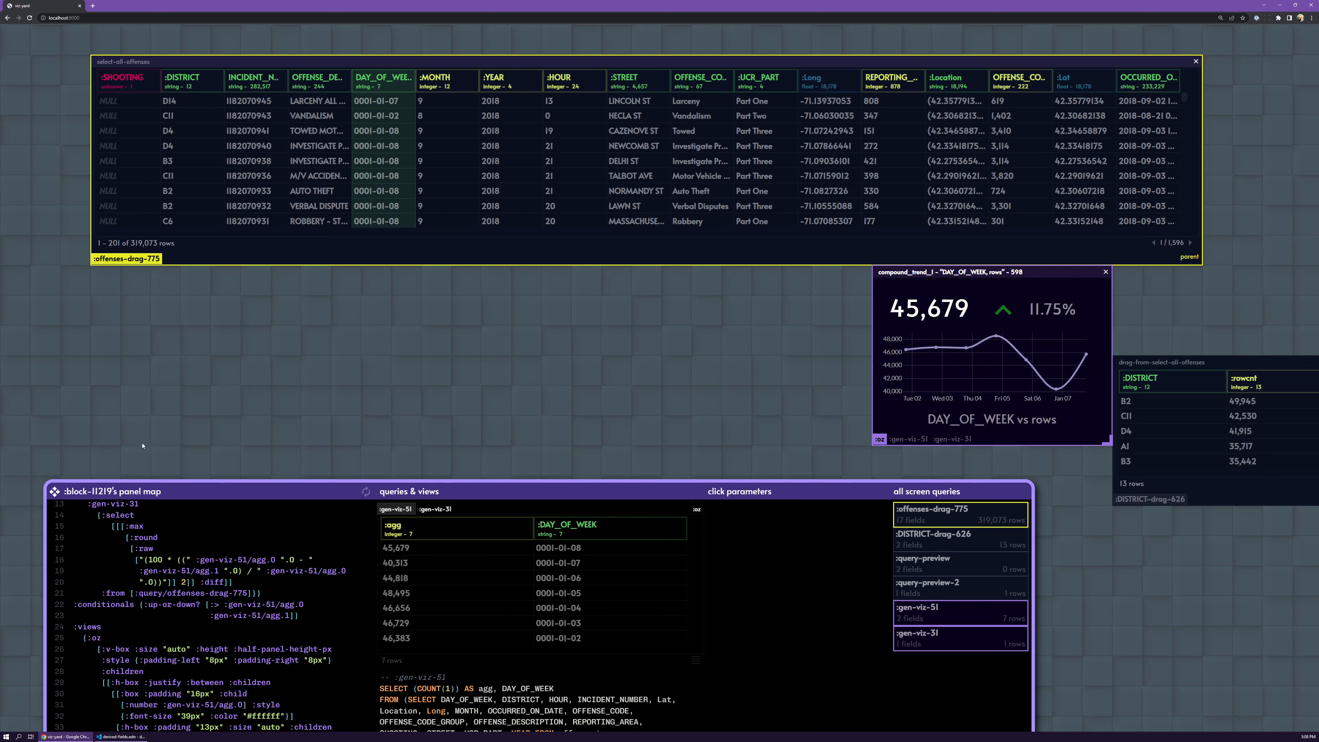
# Move the select-all-offenses table up to the canvas edge and align the trend chart beneath the table's right end.
pyautogui.moveTo(58, 484); pyautogui.dragTo(28, 418)
pyautogui.click(778, 66)
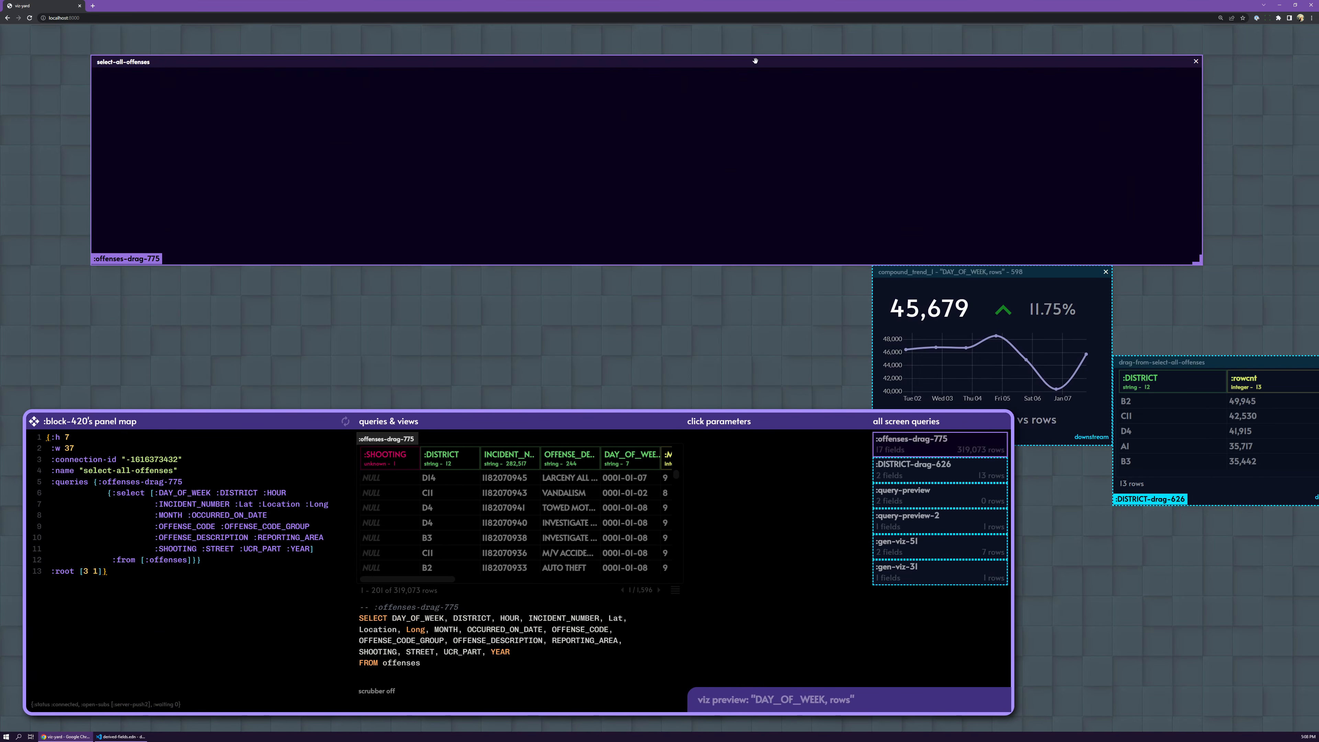
pyautogui.moveTo(981, 270); pyautogui.dragTo(1122, 264)
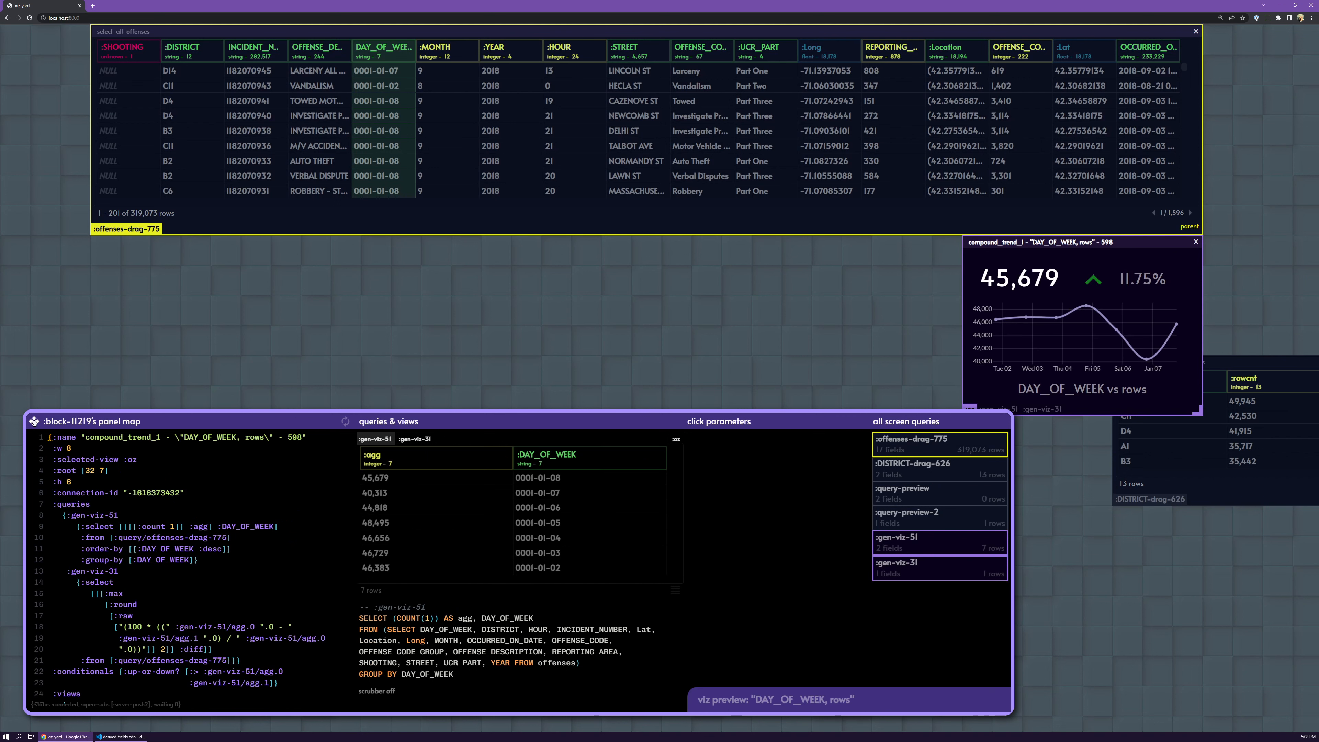
pyautogui.moveTo(35, 425); pyautogui.dragTo(22, 434)
# Filter the viz suggestions to the point_map shape and place the "Lat, Long" map on the canvas below the offenses table.
pyautogui.click(396, 381)
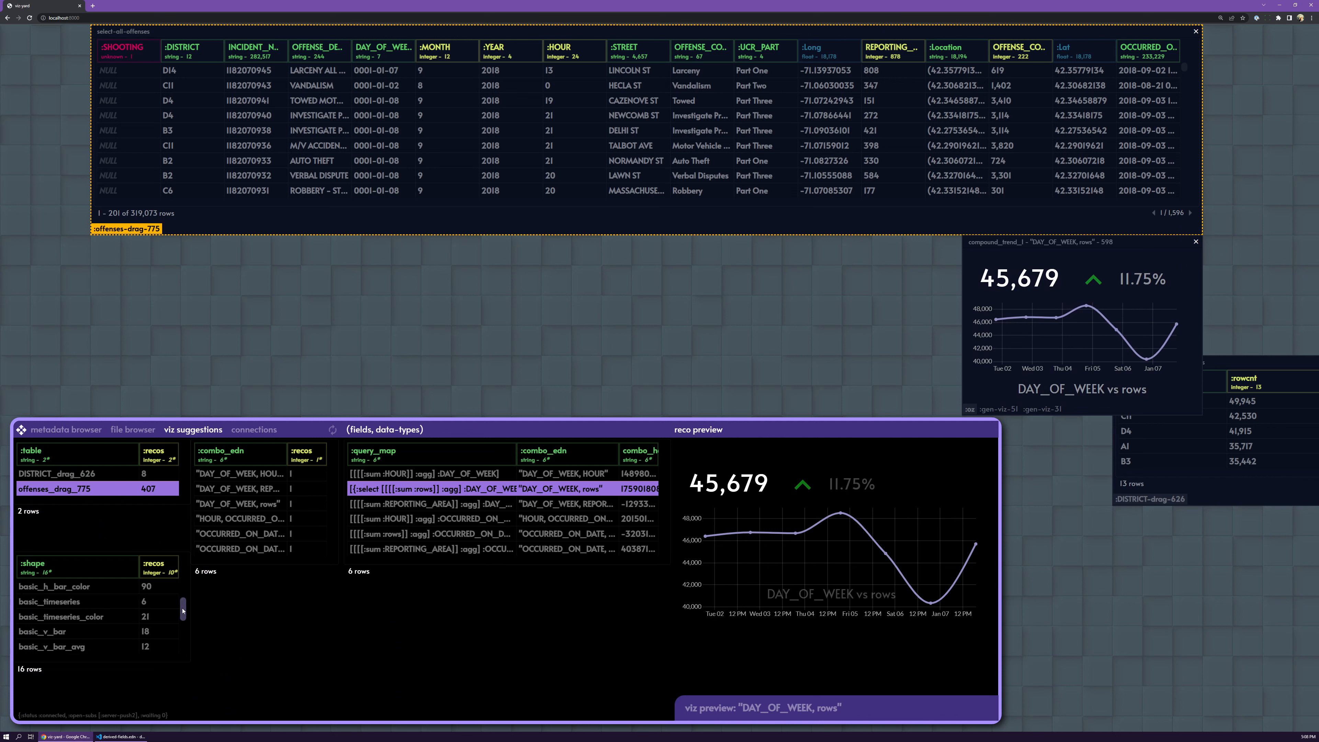
pyautogui.scroll(-5, 183, 613)
pyautogui.scroll(-5, 184, 616)
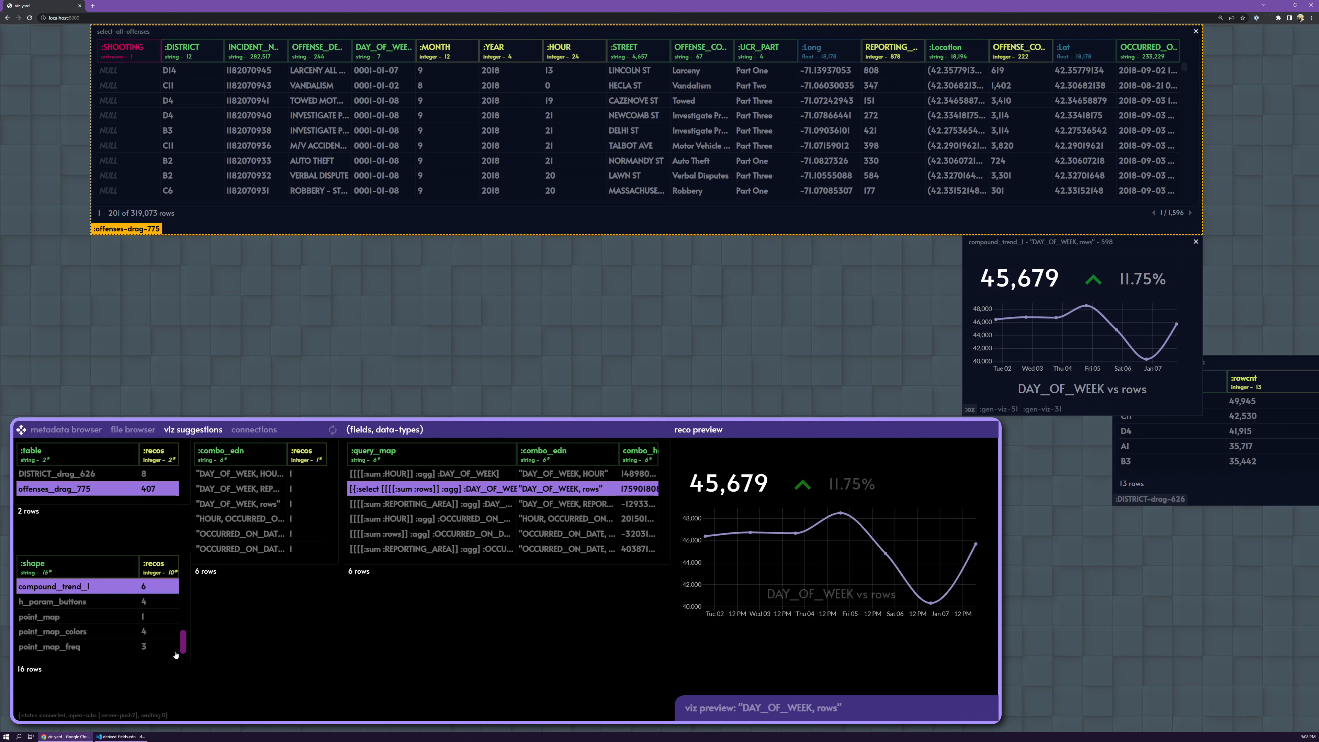
pyautogui.click(38, 617)
pyautogui.click(434, 475)
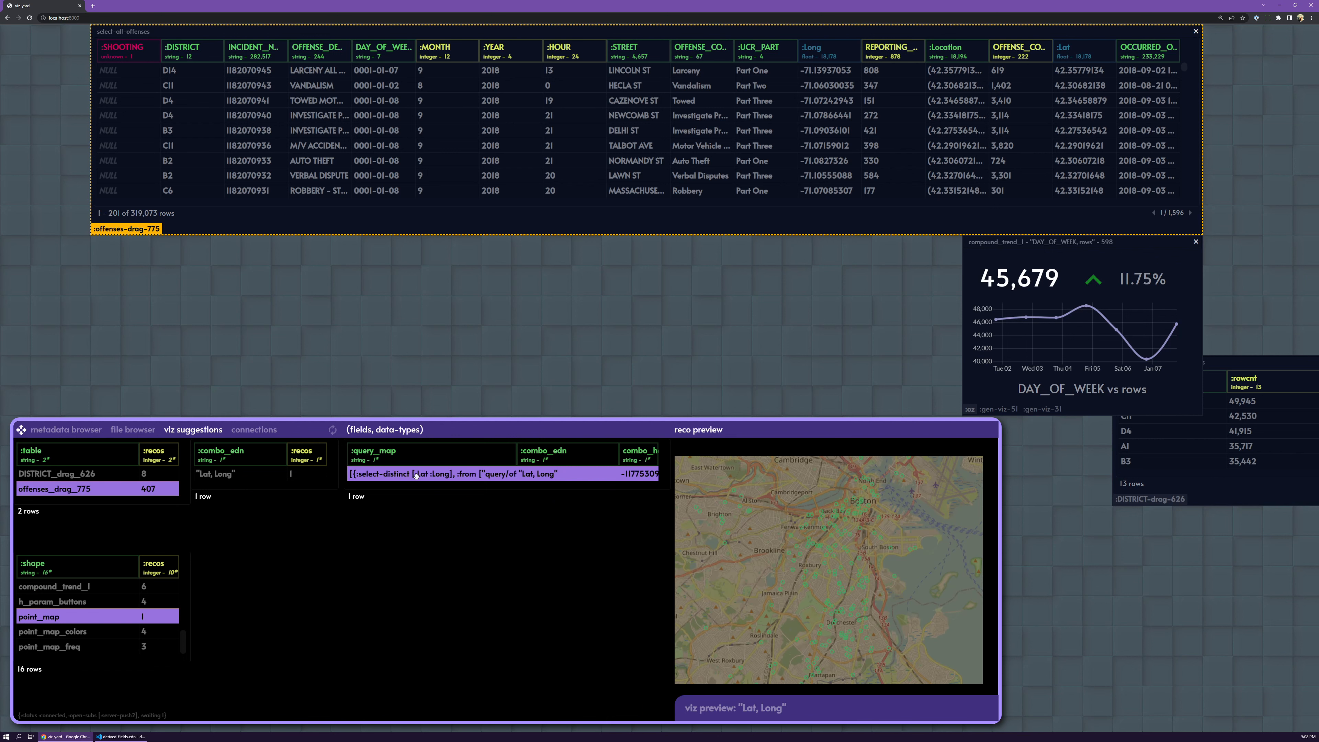
pyautogui.moveTo(367, 477); pyautogui.dragTo(599, 262)
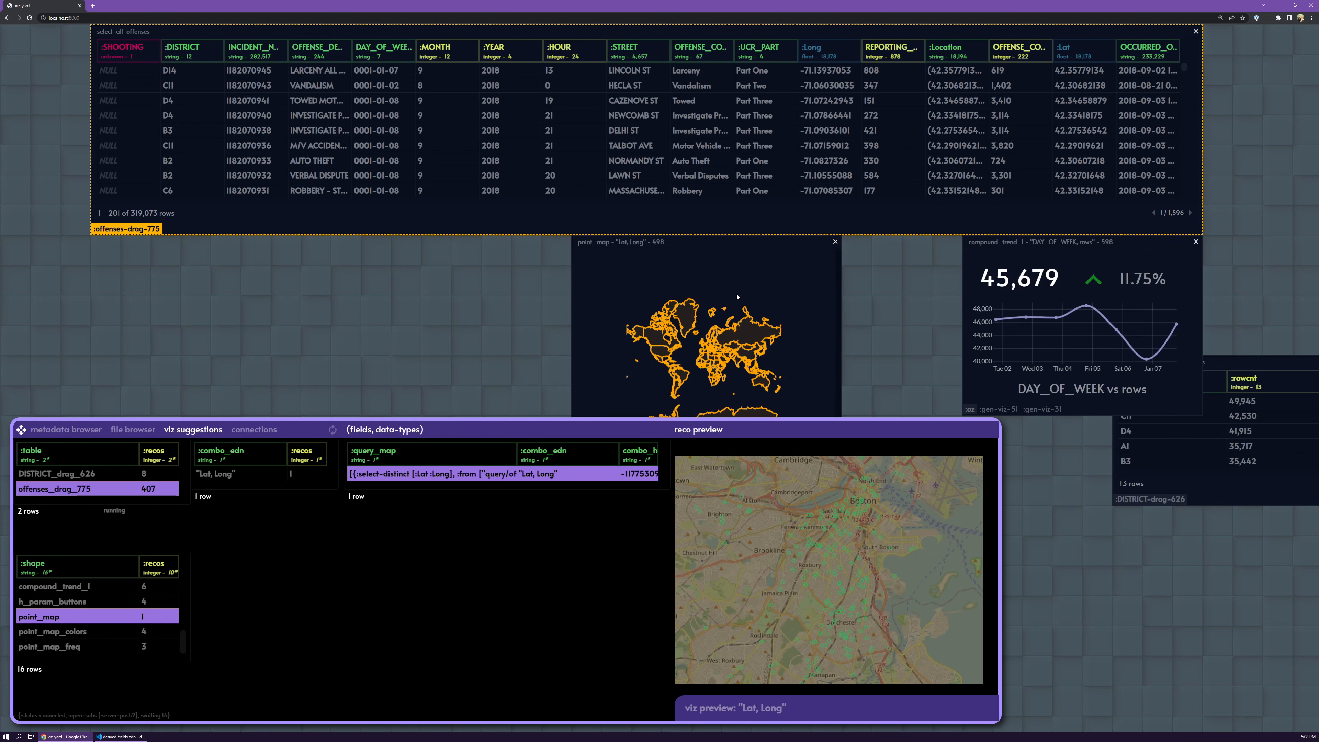
# Select the "Lat, Long" point map and shift it four grid units so it sits directly beside the trend chart.
pyautogui.click(724, 241)
pyautogui.press('Right')
pyautogui.press('Right')
pyautogui.press('Right')
pyautogui.press('Right')
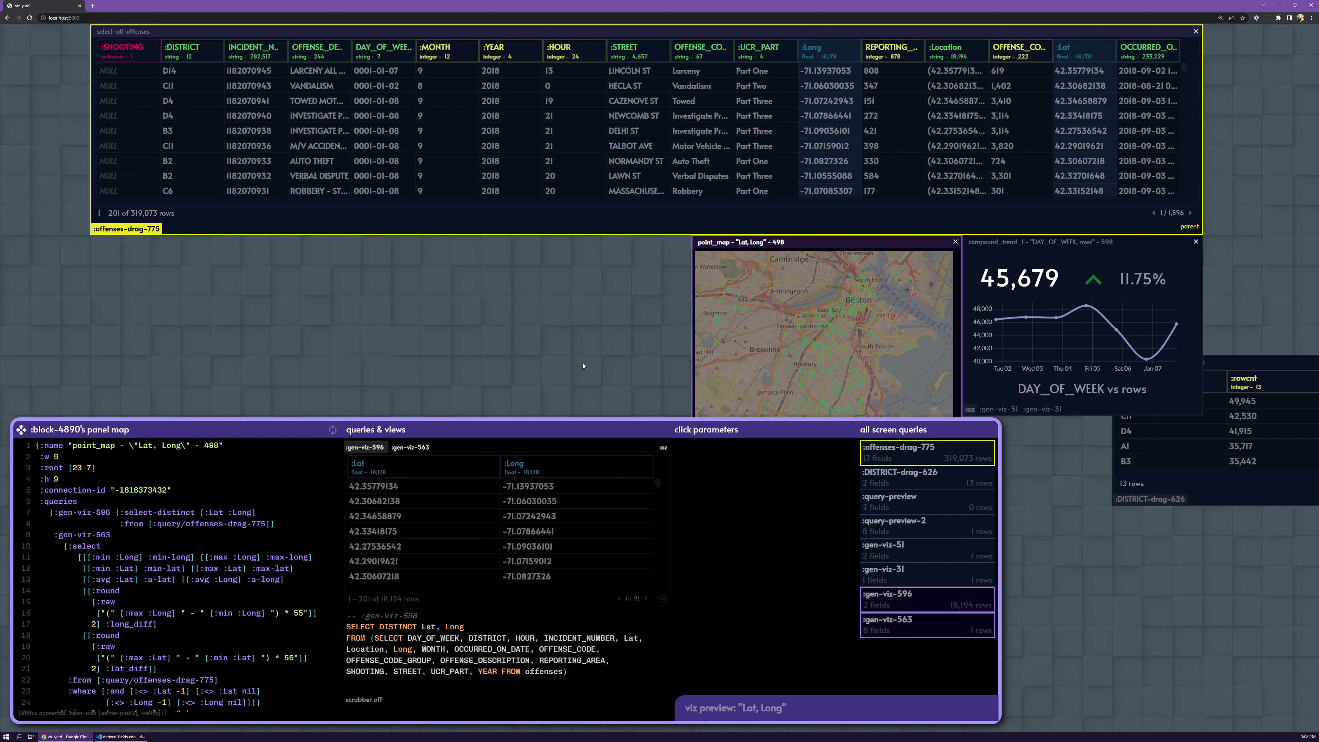
# Review the point map's definition and add :page -1 to its gen-viz-596 query to plot all coordinates.
pyautogui.scroll(-9, 213, 589)
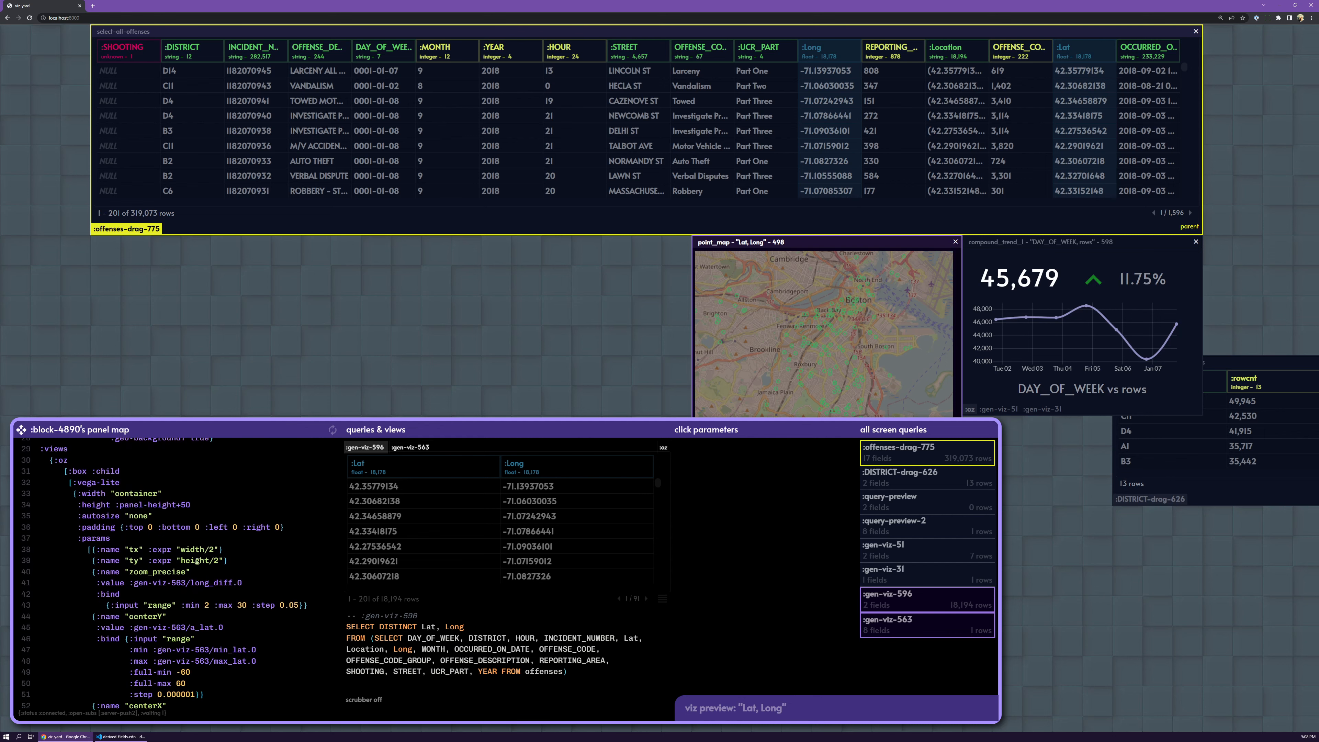
pyautogui.scroll(-9, 220, 562)
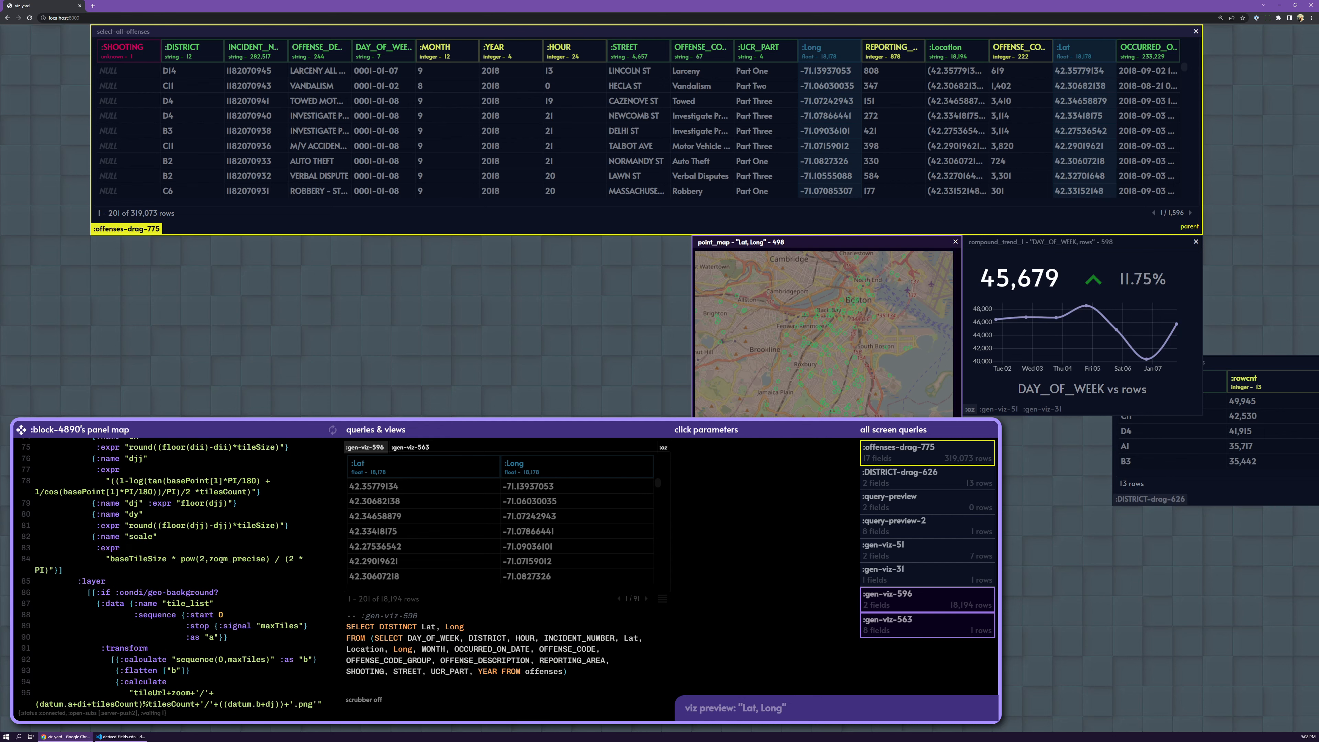
pyautogui.scroll(18, 236, 576)
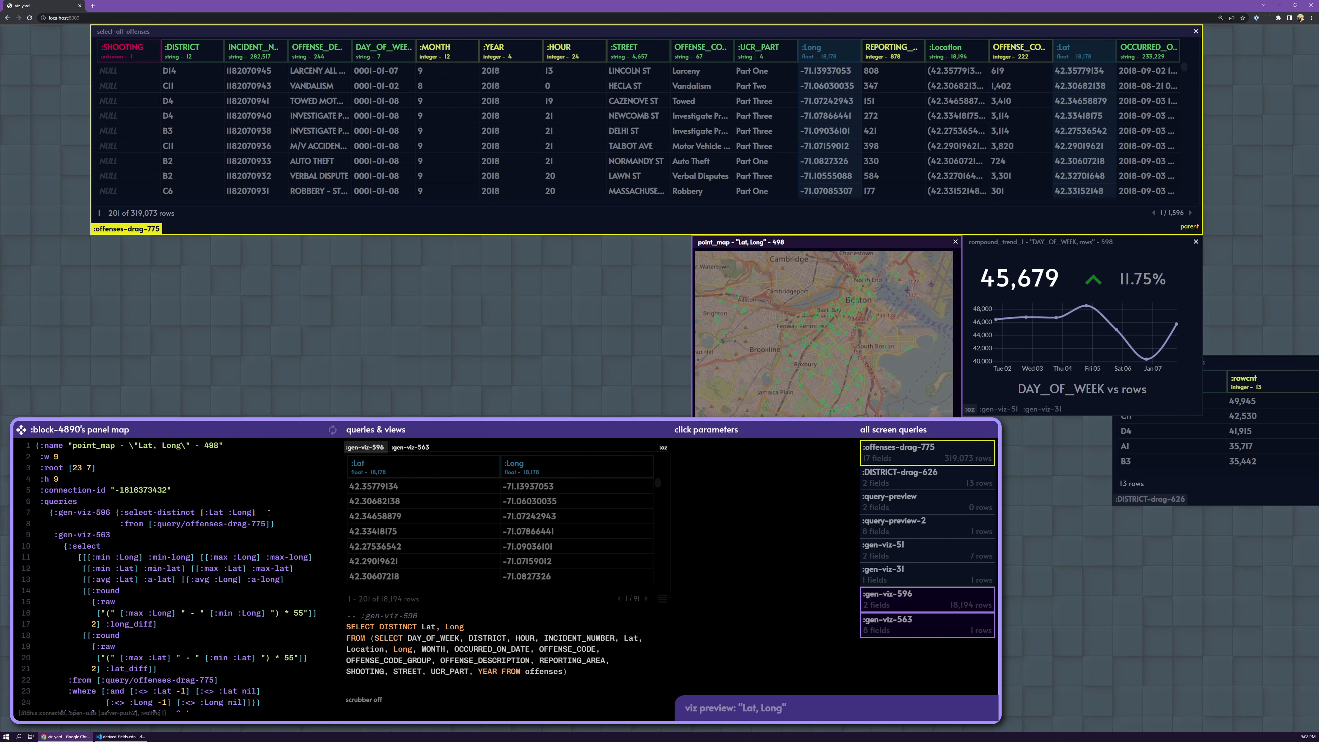
pyautogui.press('Return')
pyautogui.write(':page -1')
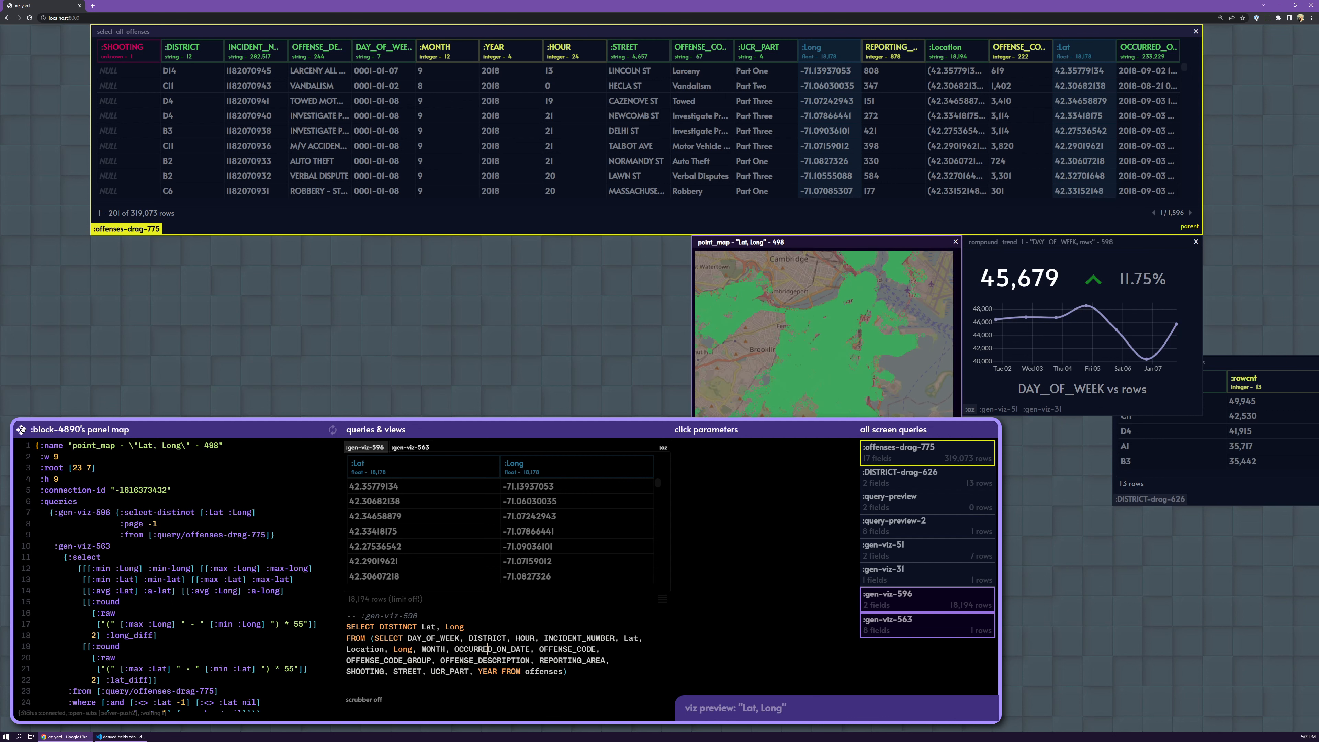
pyautogui.moveTo(18, 423); pyautogui.dragTo(161, 524)
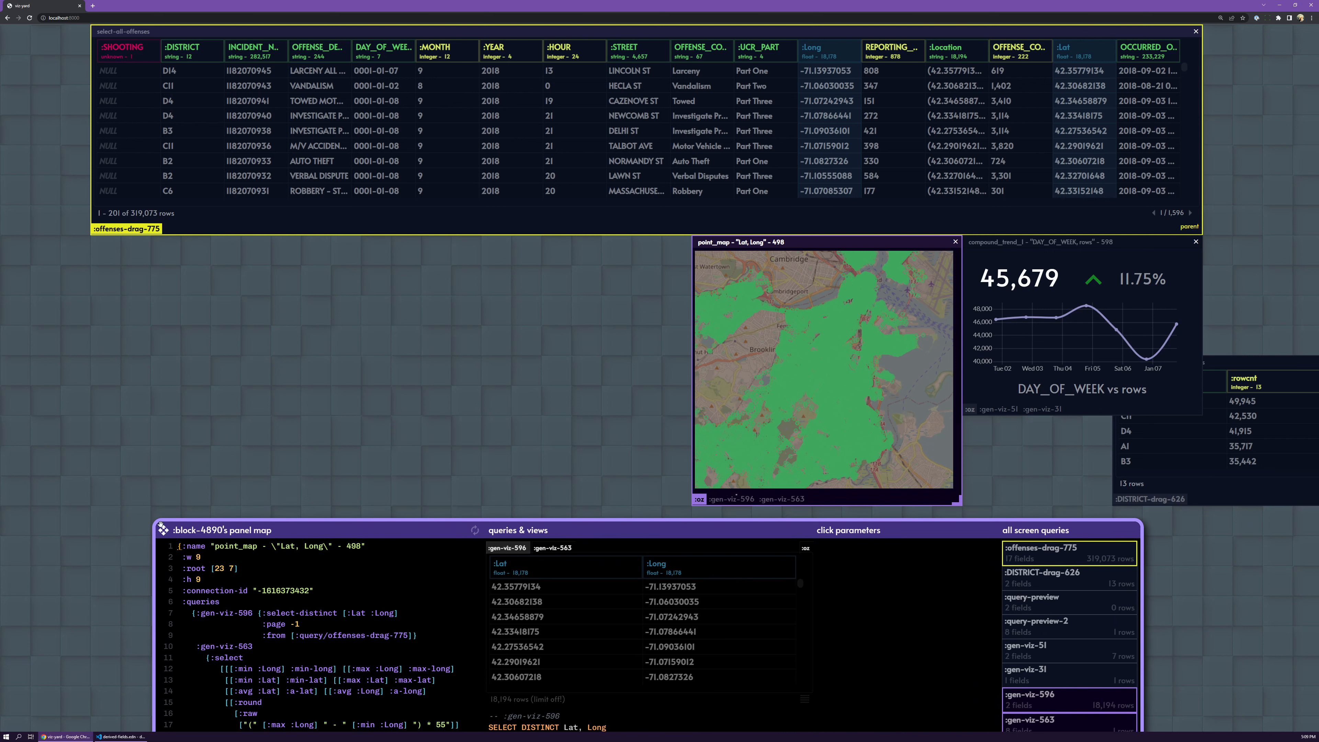
pyautogui.moveTo(161, 524); pyautogui.dragTo(73, 418)
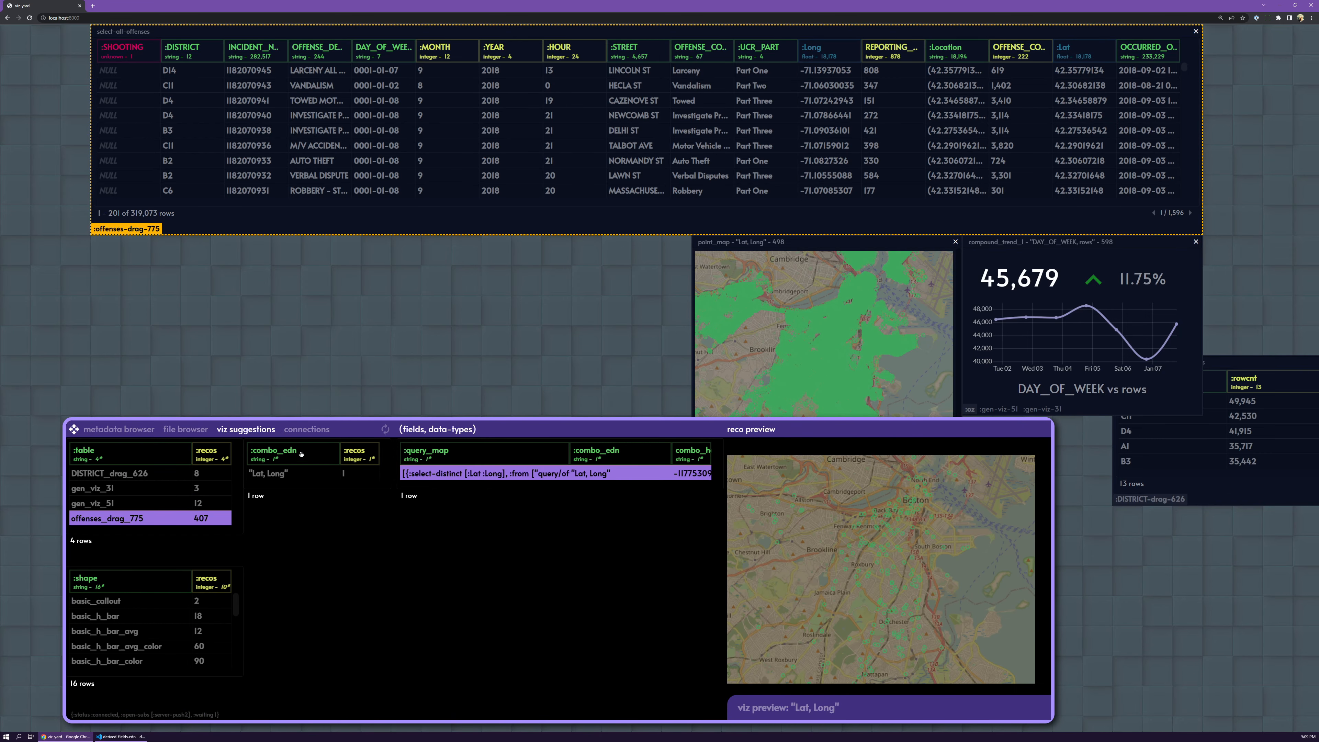
# Filter the suggestions to point_map_colors and place the "DISTRICT, Lat, Long" map on the canvas beside the first map.
pyautogui.scroll(-3, 162, 644)
pyautogui.click(163, 630)
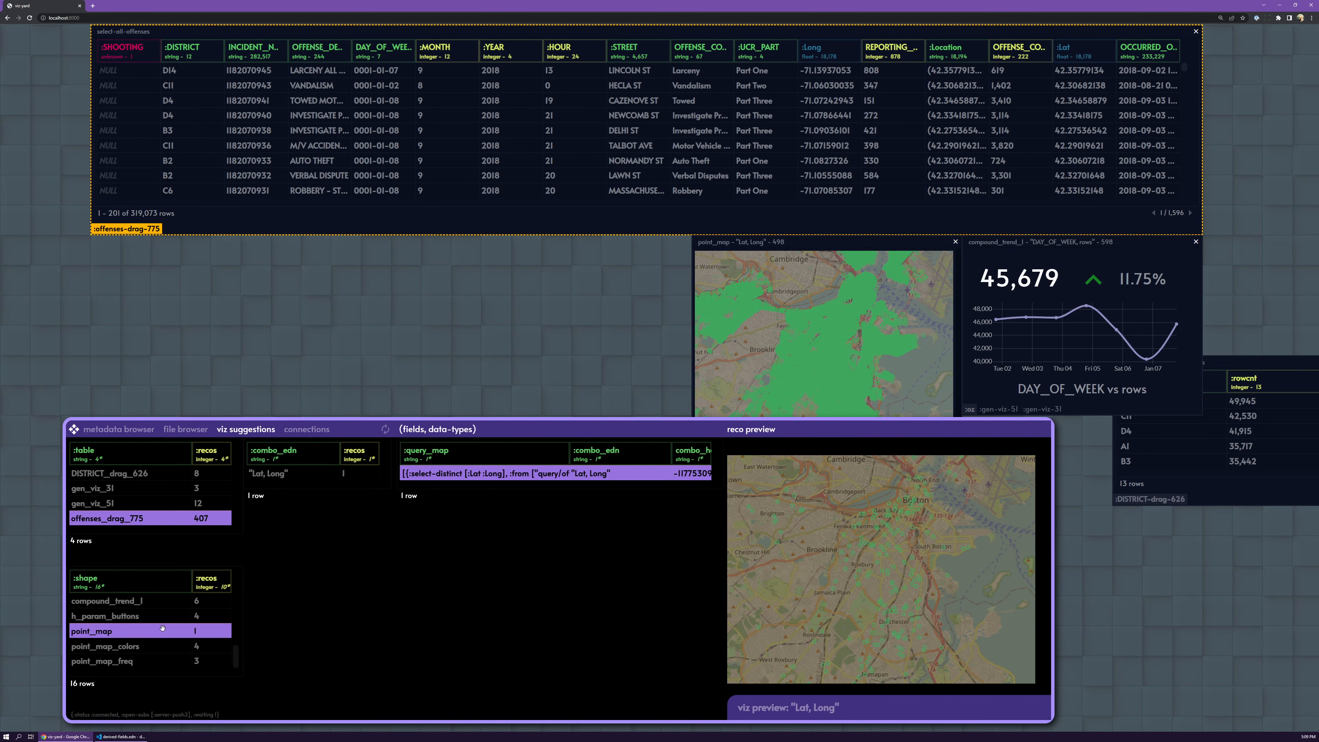
pyautogui.click(131, 649)
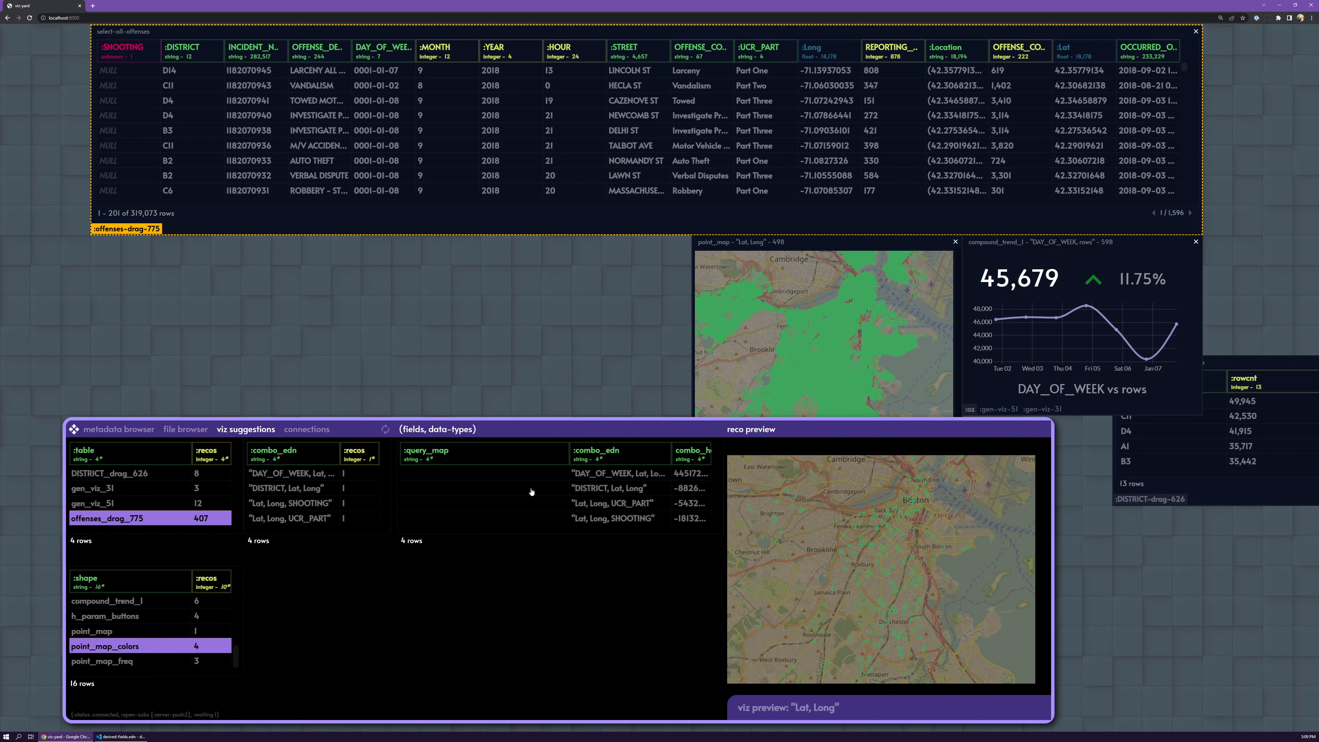
pyautogui.click(530, 490)
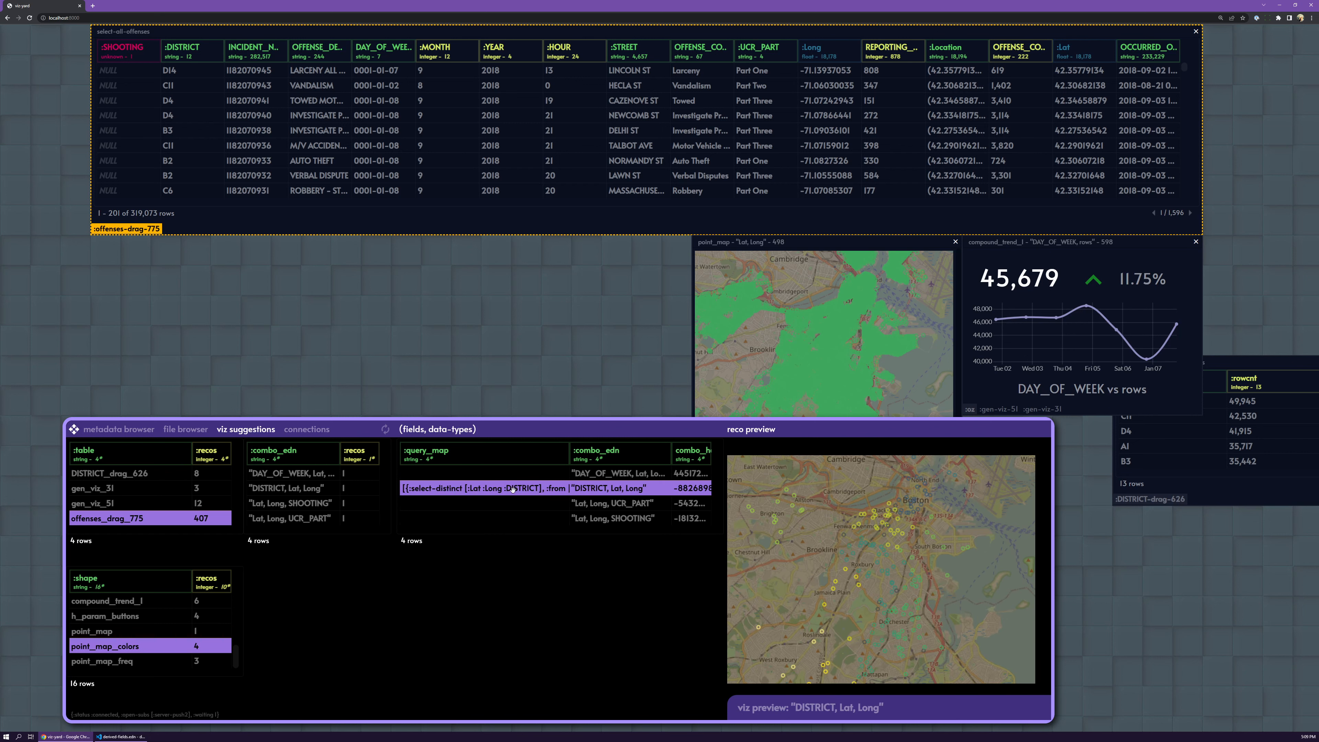
pyautogui.moveTo(512, 491); pyautogui.dragTo(378, 253)
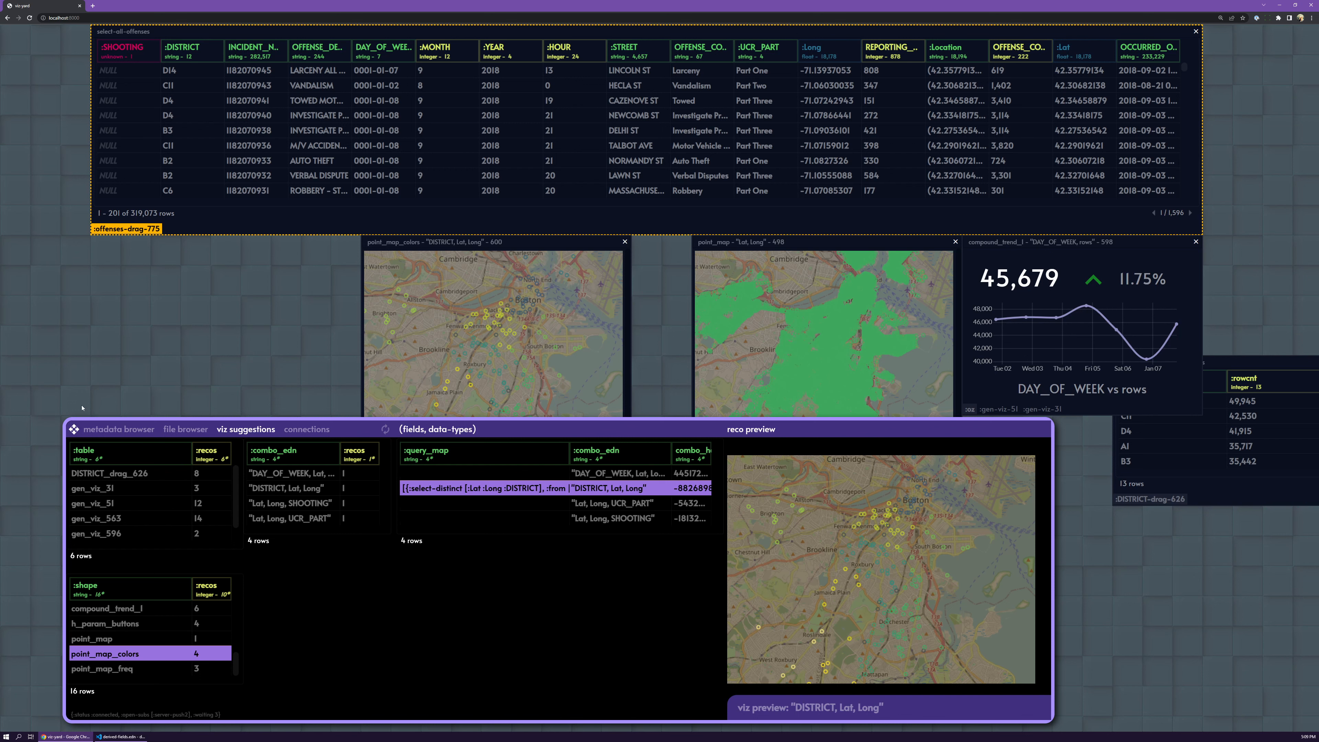
pyautogui.moveTo(69, 422); pyautogui.dragTo(38, 401)
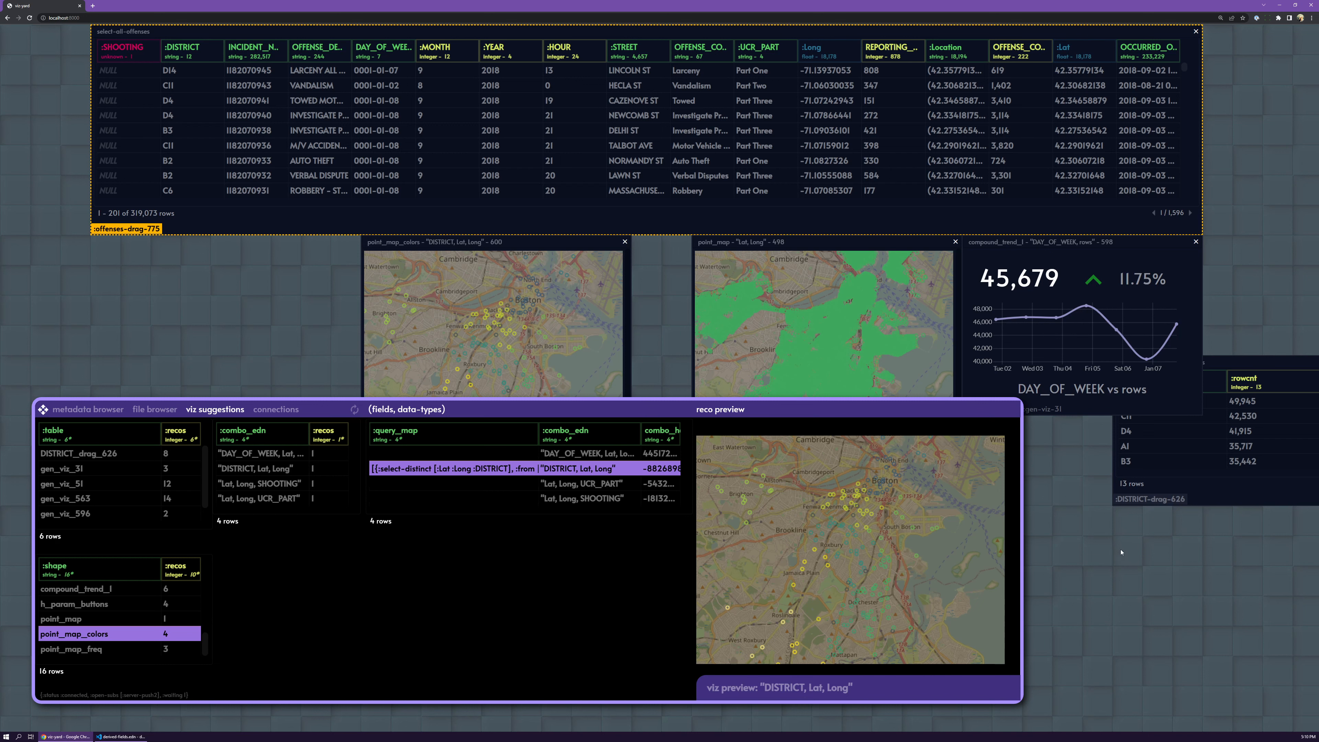
# Browse the blocks of the saved screens in the file browser and load the vselect-test-saturaday! screen.
pyautogui.click(156, 409)
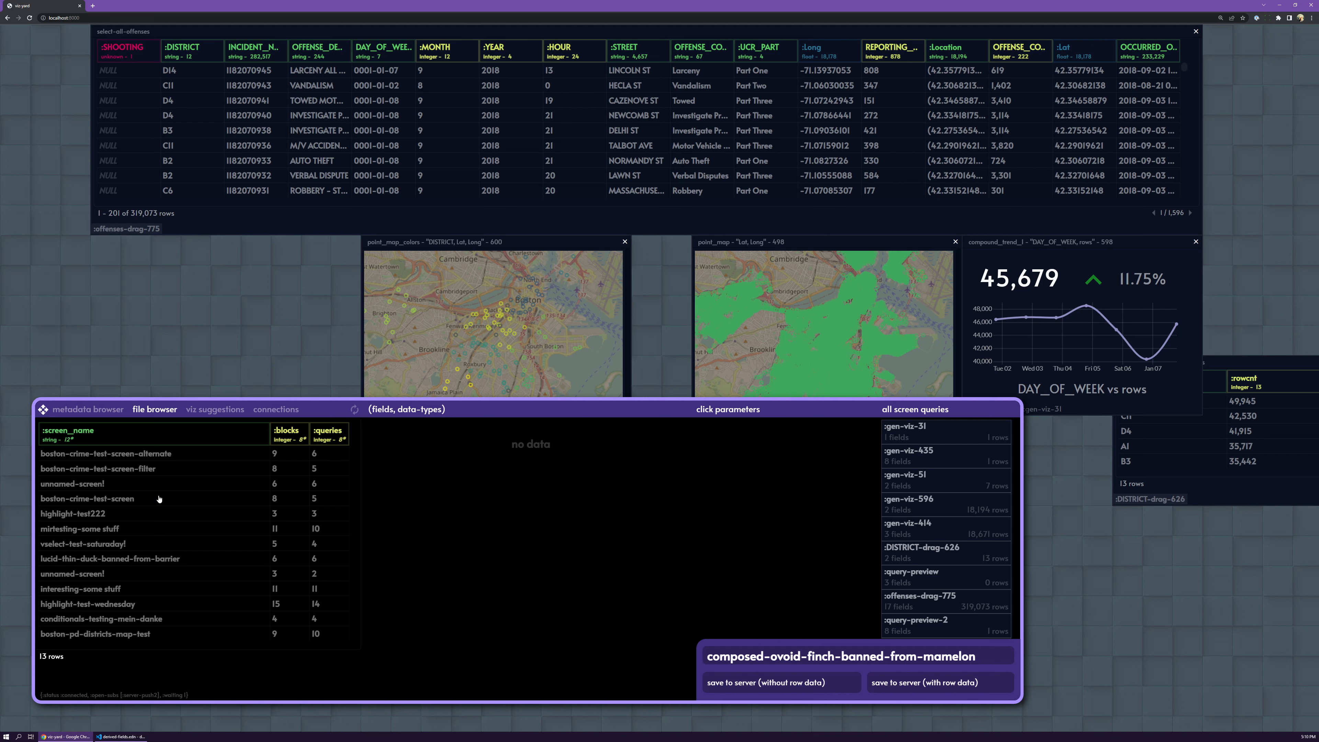
pyautogui.moveTo(143, 547); pyautogui.dragTo(140, 553)
pyautogui.click(110, 541)
pyautogui.click(132, 561)
pyautogui.click(135, 575)
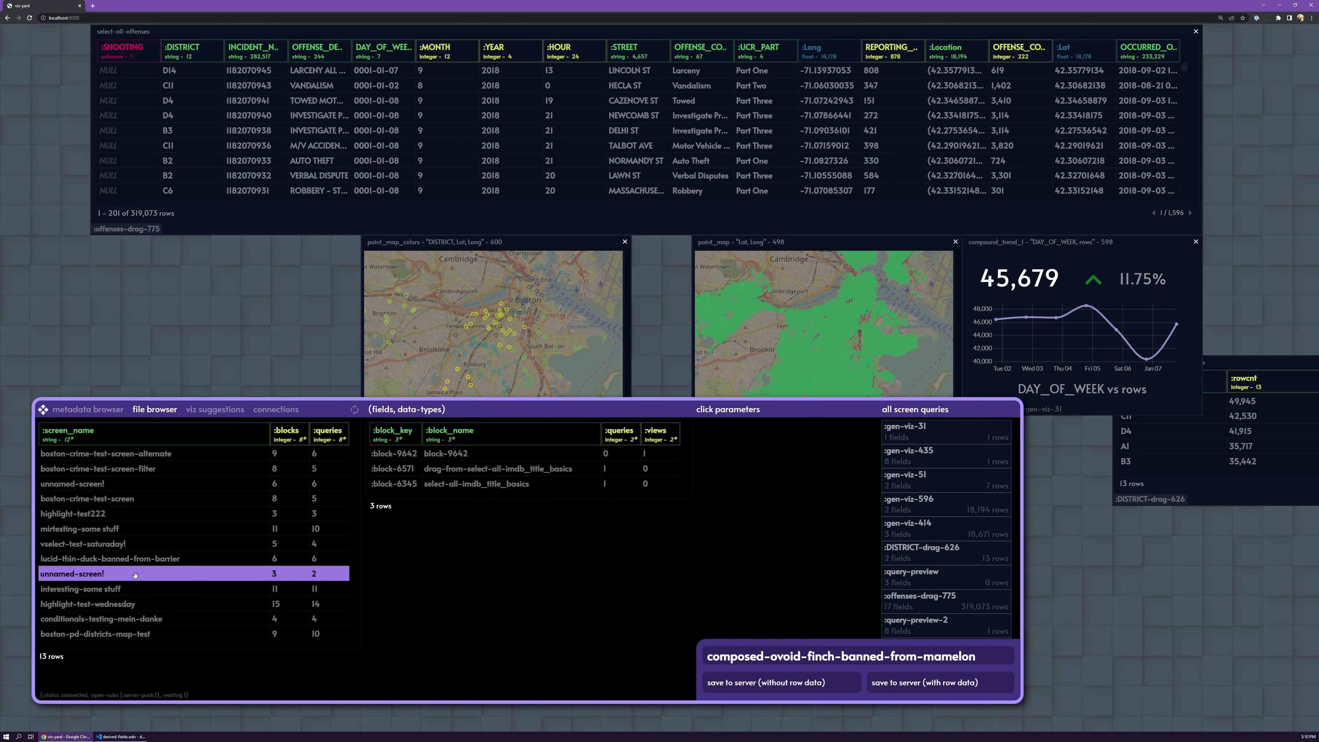
pyautogui.click(106, 591)
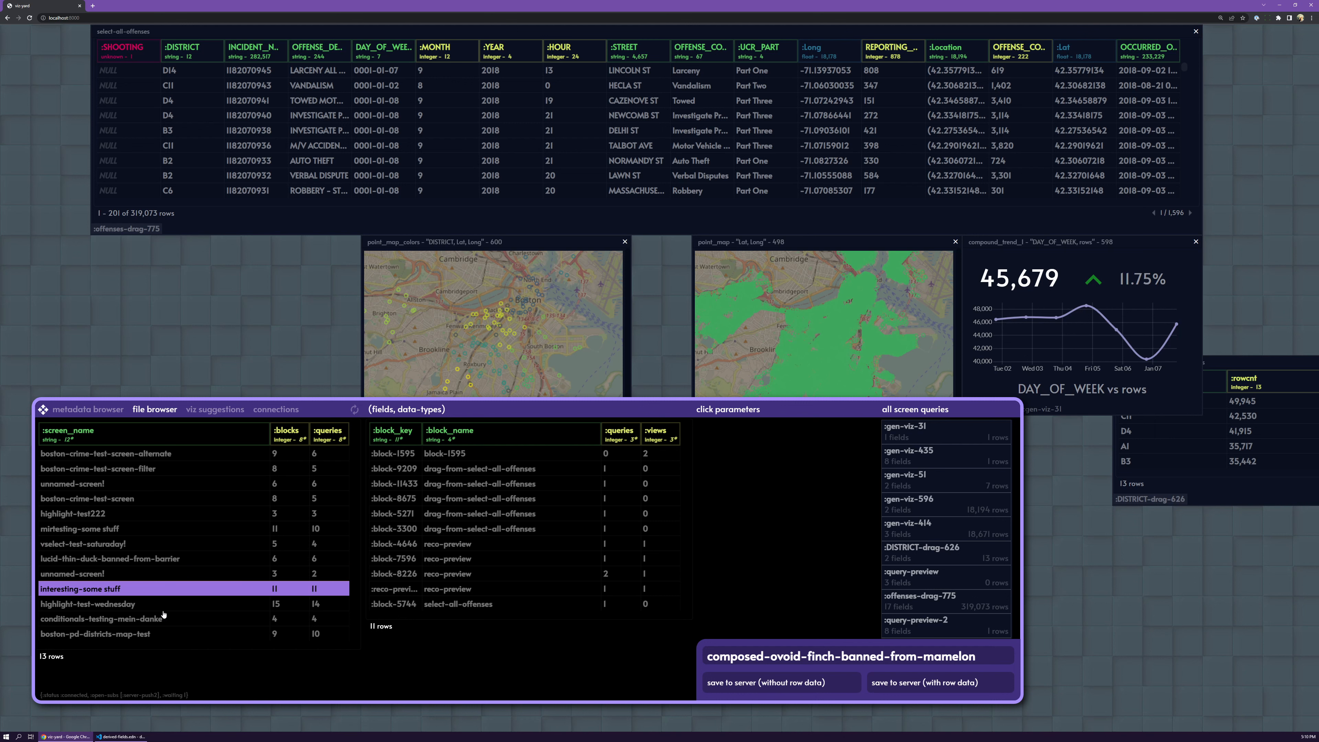
pyautogui.click(88, 545)
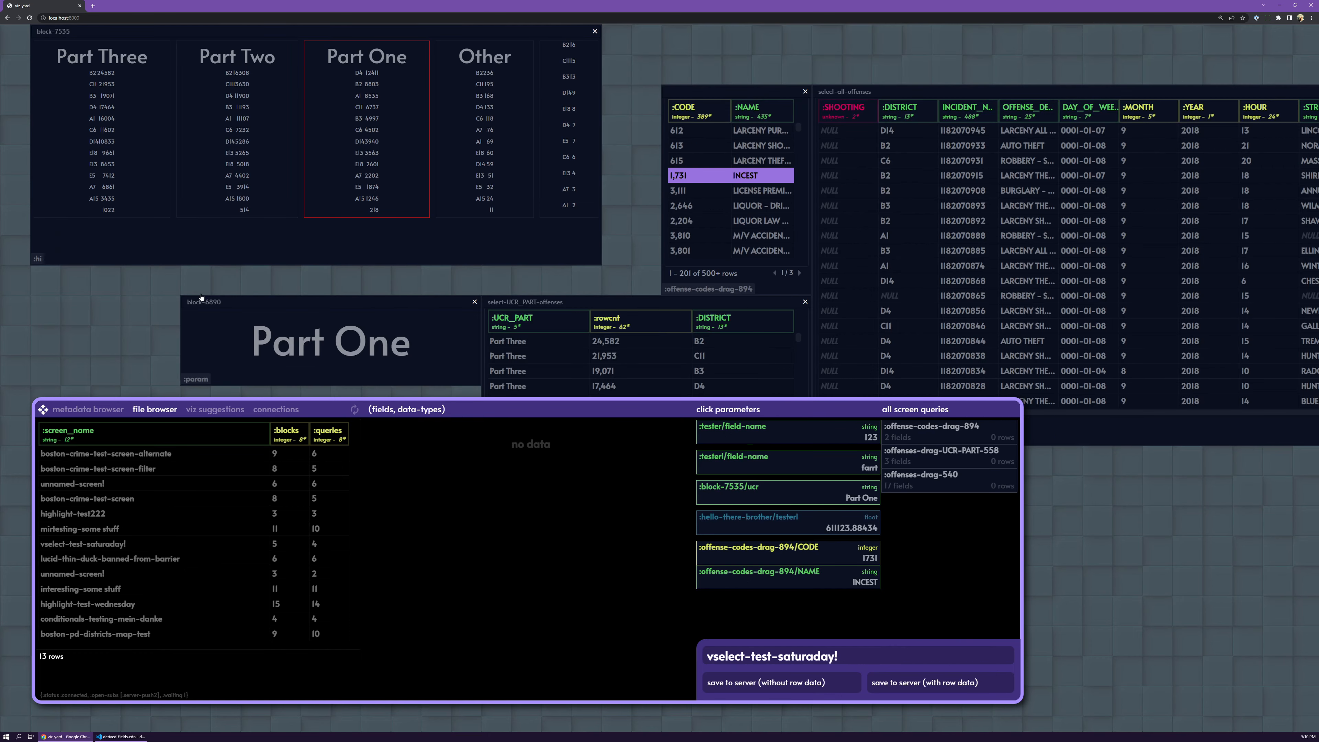
# Move the editor panel clear of the blocks and switch the UCR selection through Part Two and Part One to Other.
pyautogui.moveTo(54, 414); pyautogui.dragTo(120, 489)
pyautogui.click(242, 104)
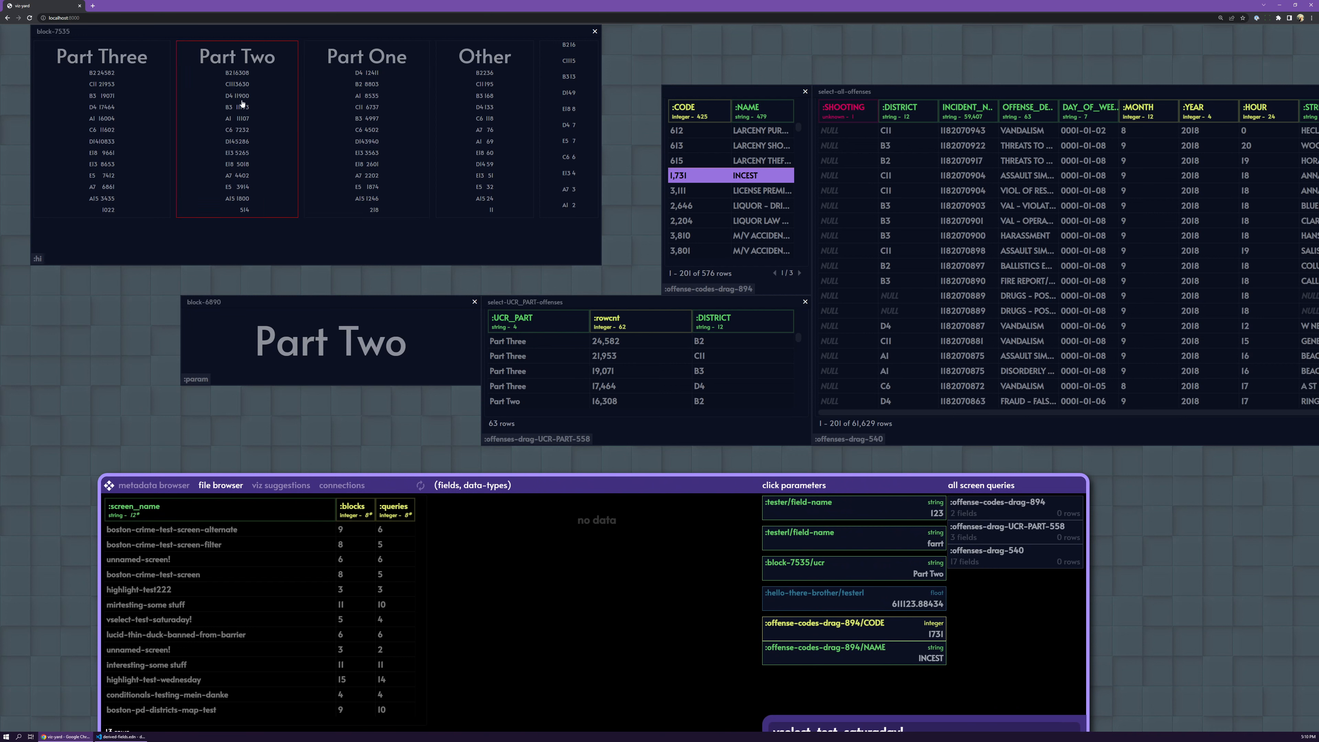
pyautogui.click(389, 101)
pyautogui.click(462, 108)
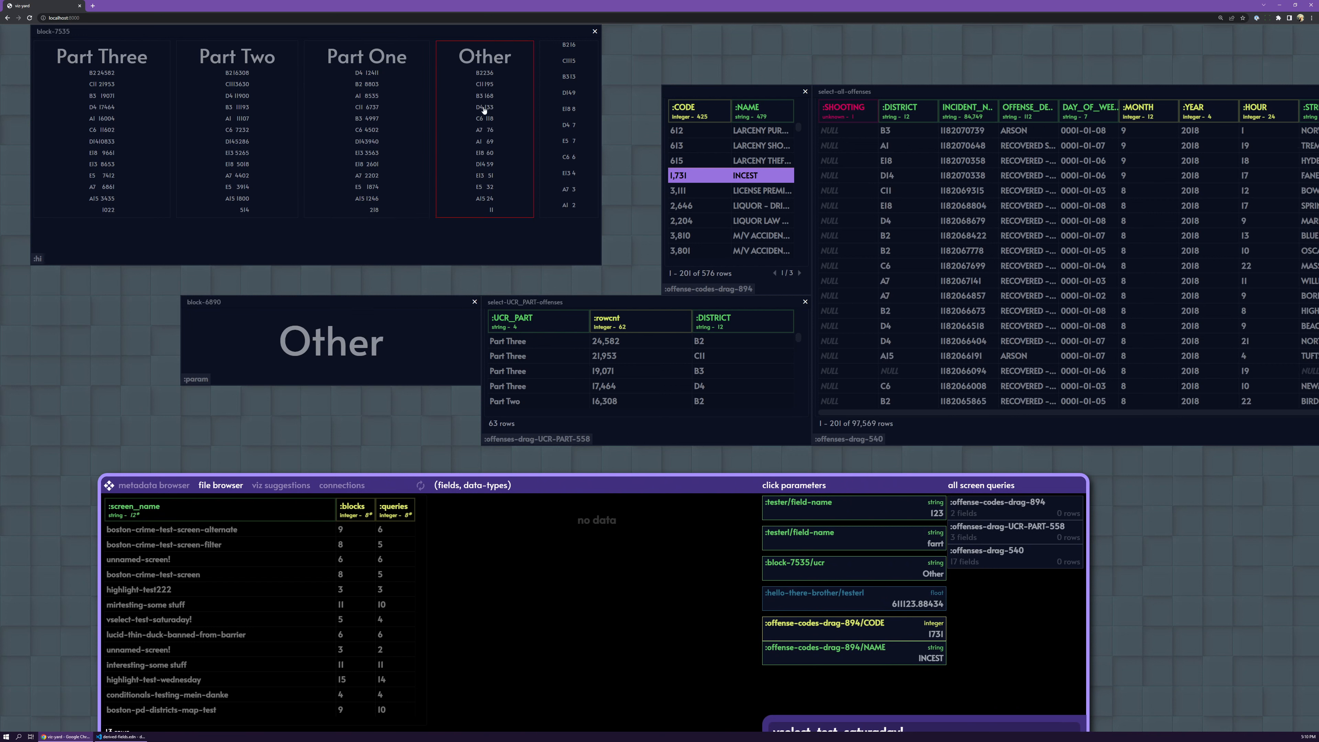